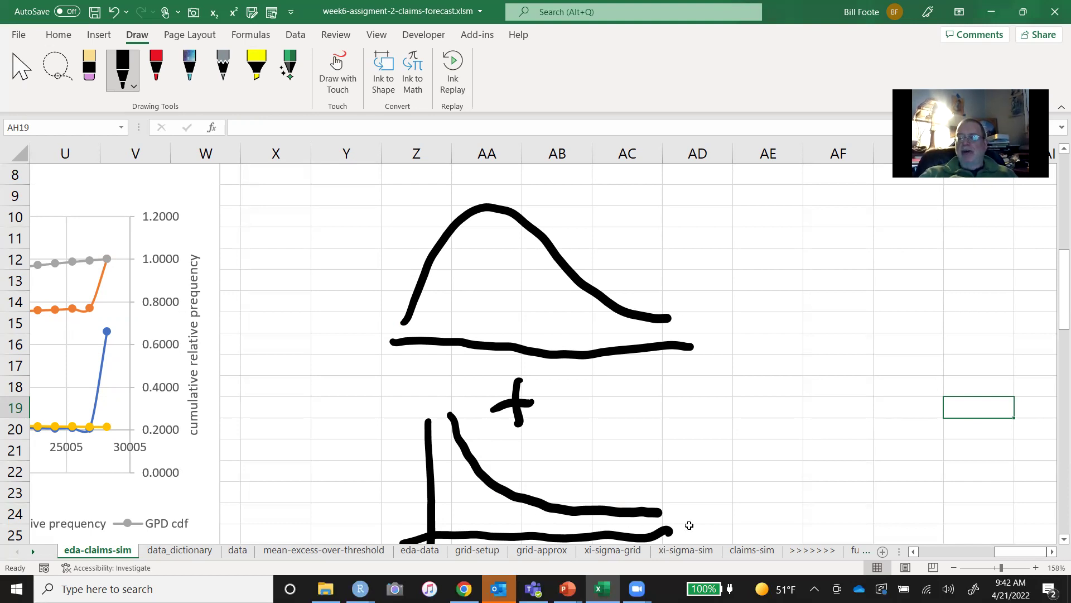
# Review the year_4 forecast chart beside the frequency table, including the GPD pdf series along the tail.
pyautogui.click(322, 463)
pyautogui.press('Left')
pyautogui.press('Left')
pyautogui.press('Left')
pyautogui.press('Left')
pyautogui.press('Left')
pyautogui.press('Left')
pyautogui.press('Left')
pyautogui.press('Left')
pyautogui.press('Left')
pyautogui.press('Left')
pyautogui.press('Left')
pyautogui.press('Left')
pyautogui.press('Left')
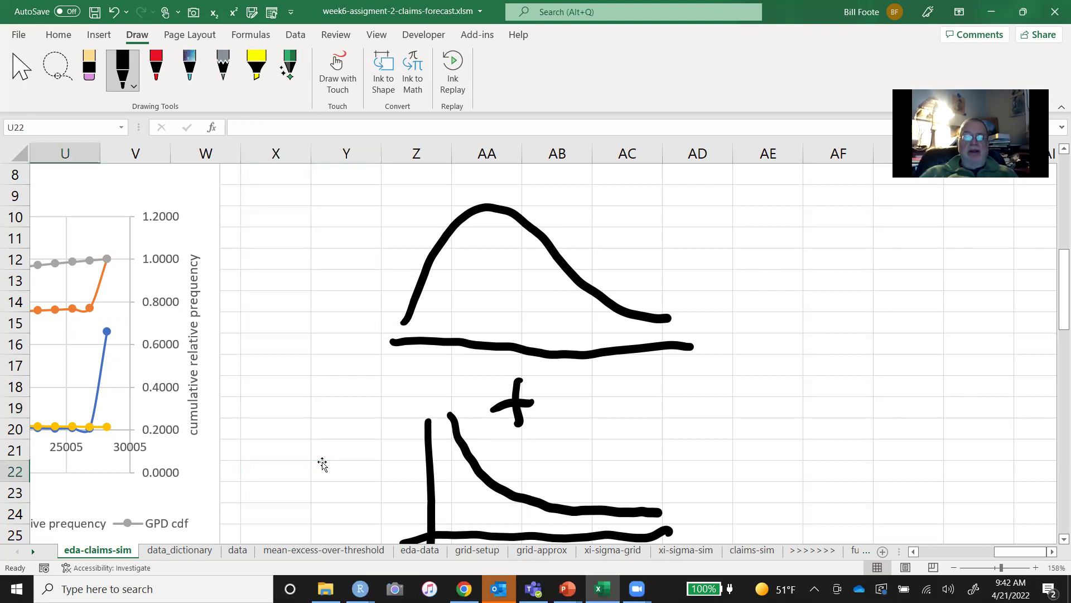
pyautogui.press('Left')
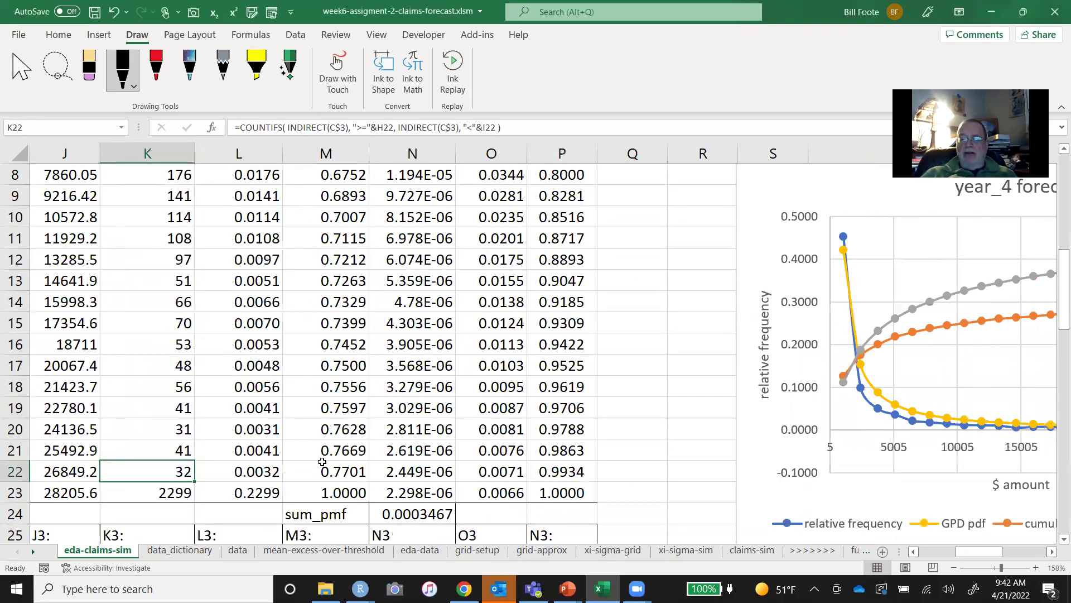
pyautogui.press('Right')
pyautogui.press('Right')
pyautogui.press('Right')
pyautogui.press('Right')
pyautogui.press('Right')
pyautogui.press('Right')
pyautogui.press('Right')
pyautogui.press('Right')
pyautogui.press('Right')
pyautogui.press('Right')
pyautogui.press('Right')
pyautogui.press('Right')
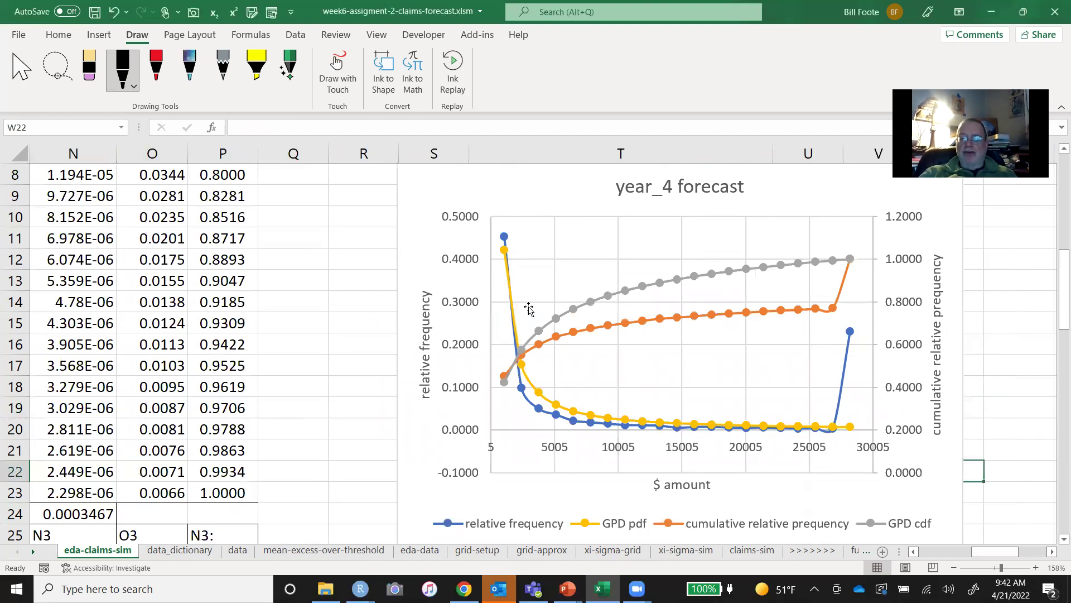
pyautogui.moveTo(648, 428)
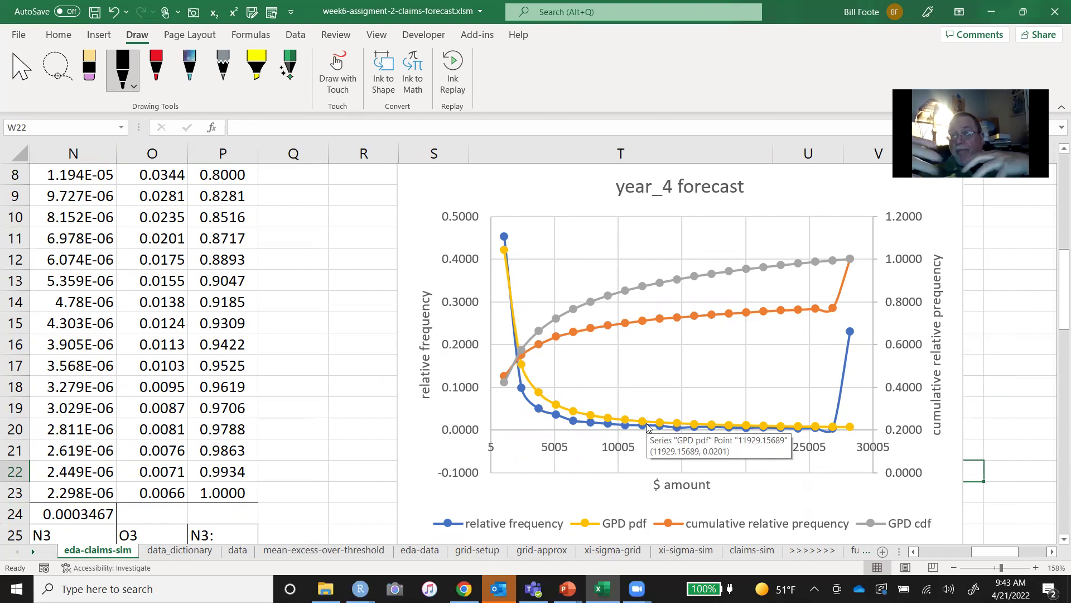
# Go back to the interval table and examine its headings, from interval bounds through relative frequency, with the whole table in view.
pyautogui.click(318, 359)
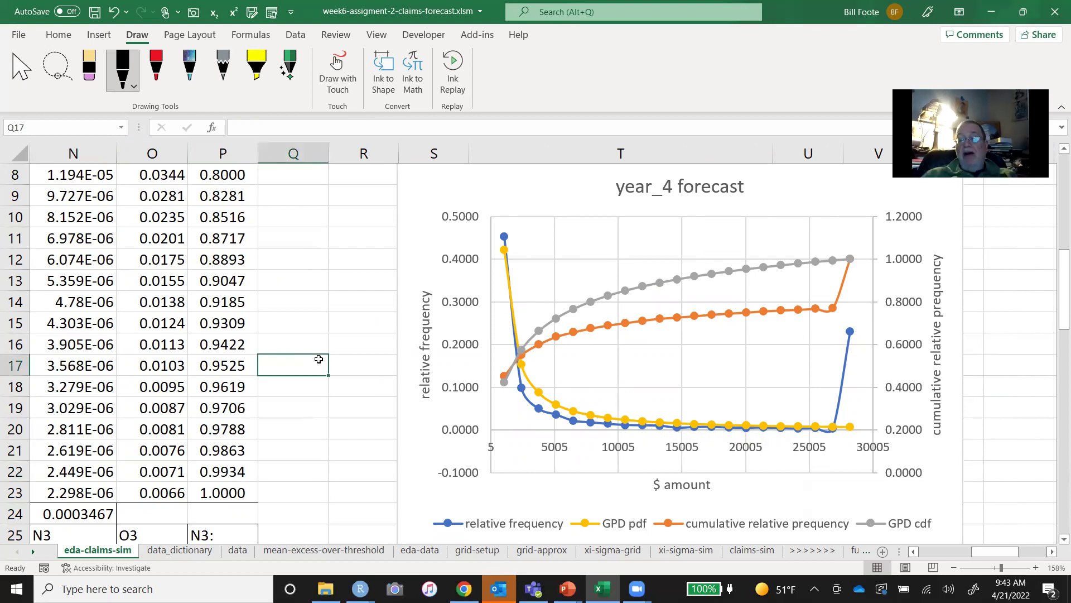
pyautogui.press('Left')
pyautogui.press('Left')
pyautogui.press('Left')
pyautogui.press('Left')
pyautogui.press('Left')
pyautogui.press('Left')
pyautogui.press('Left')
pyautogui.press('Left')
pyautogui.press('Left')
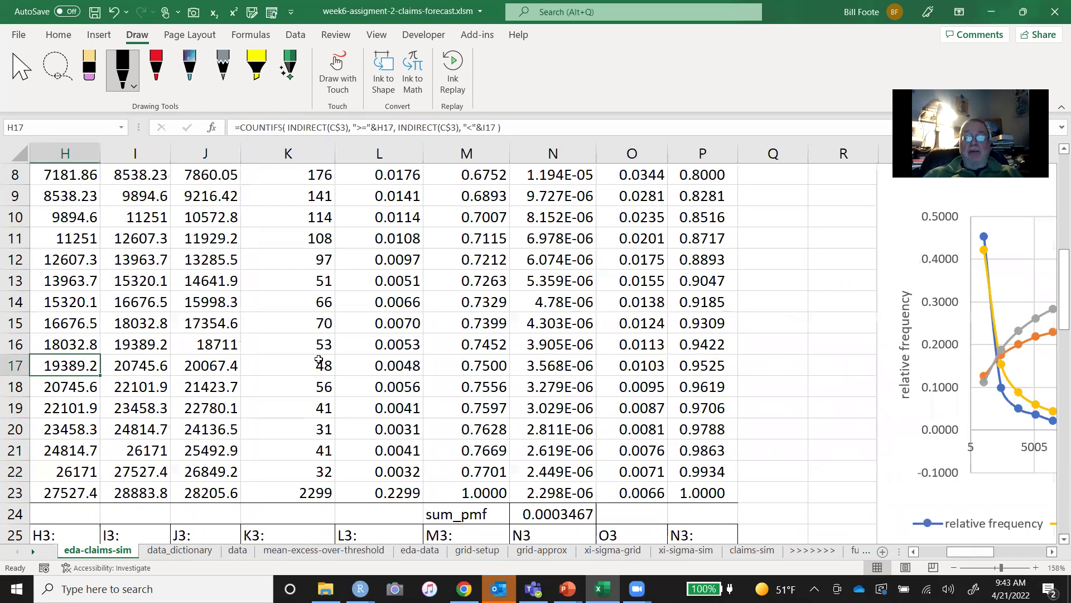
pyautogui.press('Left')
pyautogui.press('Left')
pyautogui.press('Left')
pyautogui.press('Left')
pyautogui.hotkey('ctrl', 'Up')
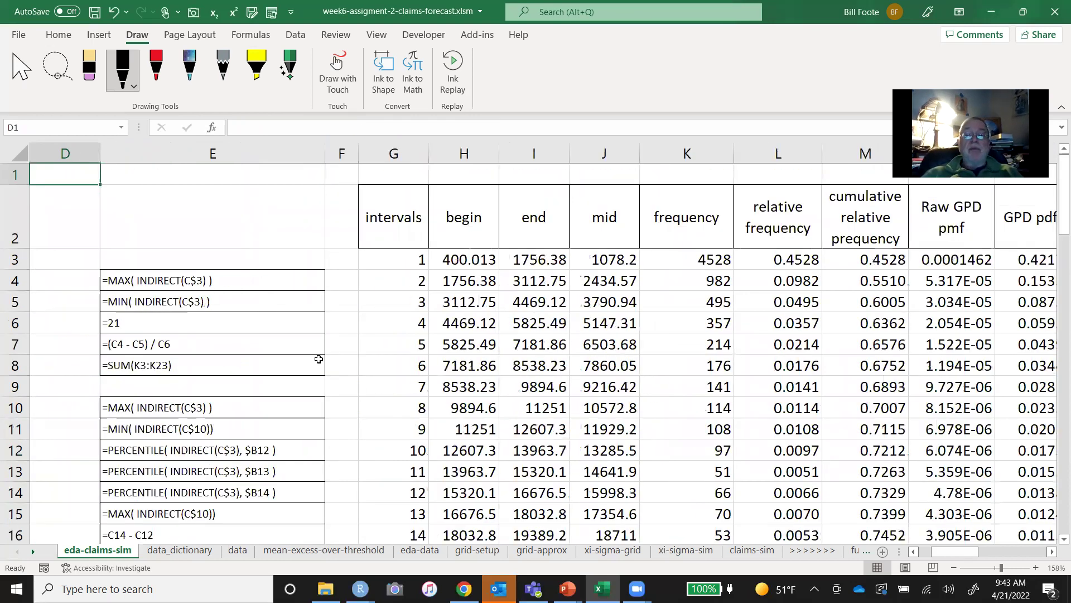
pyautogui.press('Right')
pyautogui.press('Right')
pyautogui.press('Right')
pyautogui.press('Right')
pyautogui.press('Right')
pyautogui.press('Right')
pyautogui.press('Right')
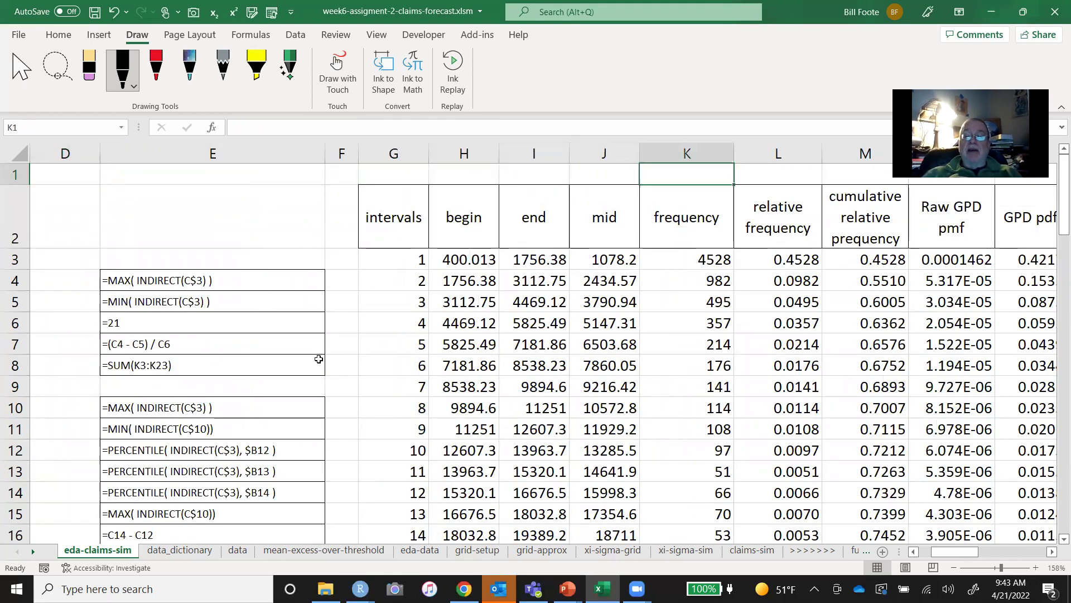
pyautogui.press('Right')
pyautogui.press('Down')
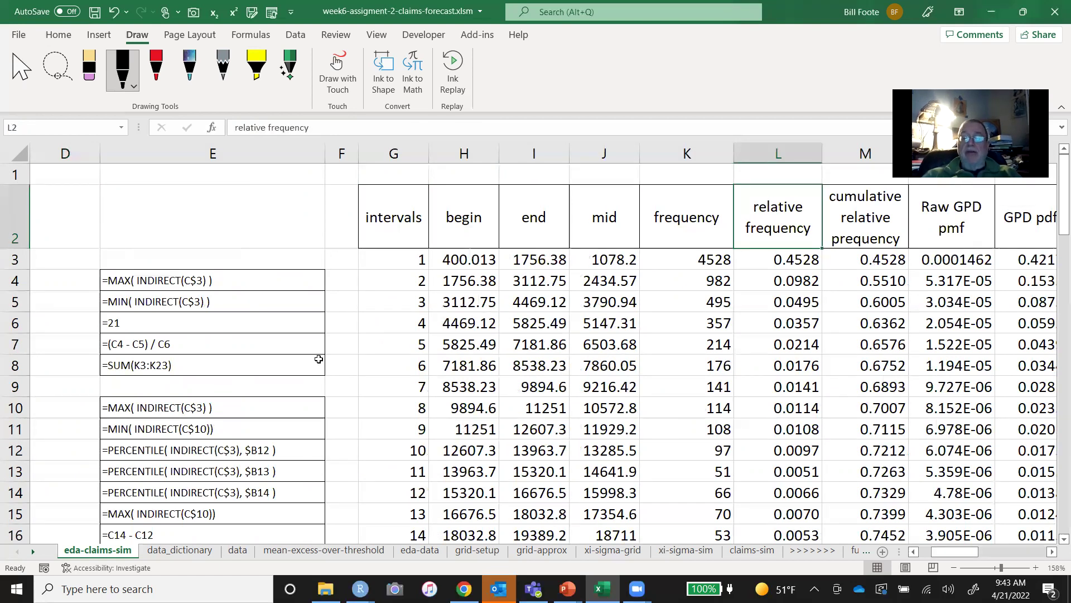
pyautogui.scroll(-1, 318, 358)
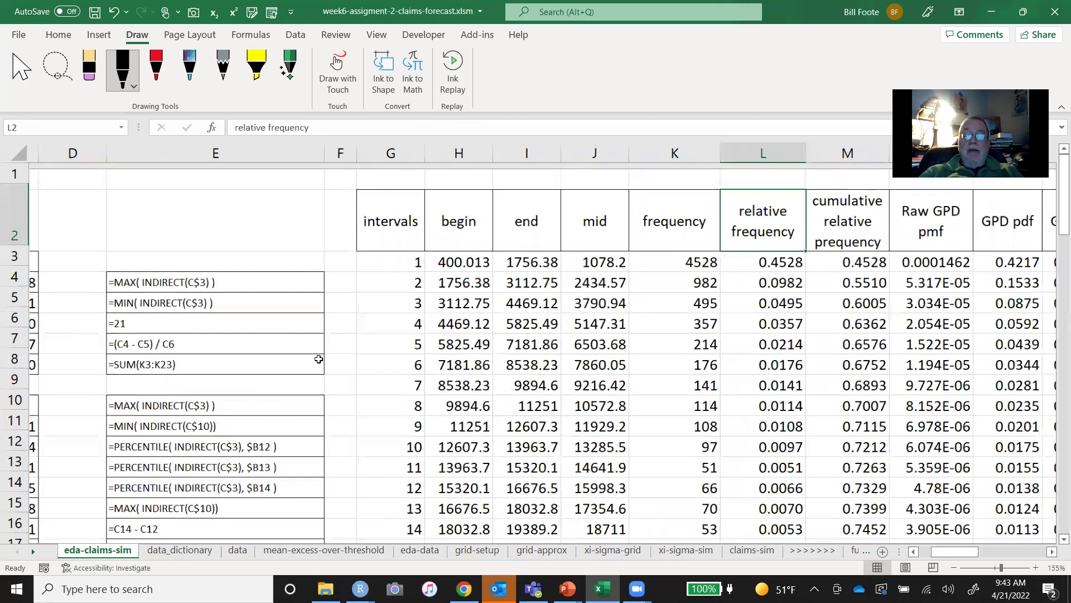
pyautogui.scroll(-2, 319, 359)
pyautogui.scroll(-1, 319, 359)
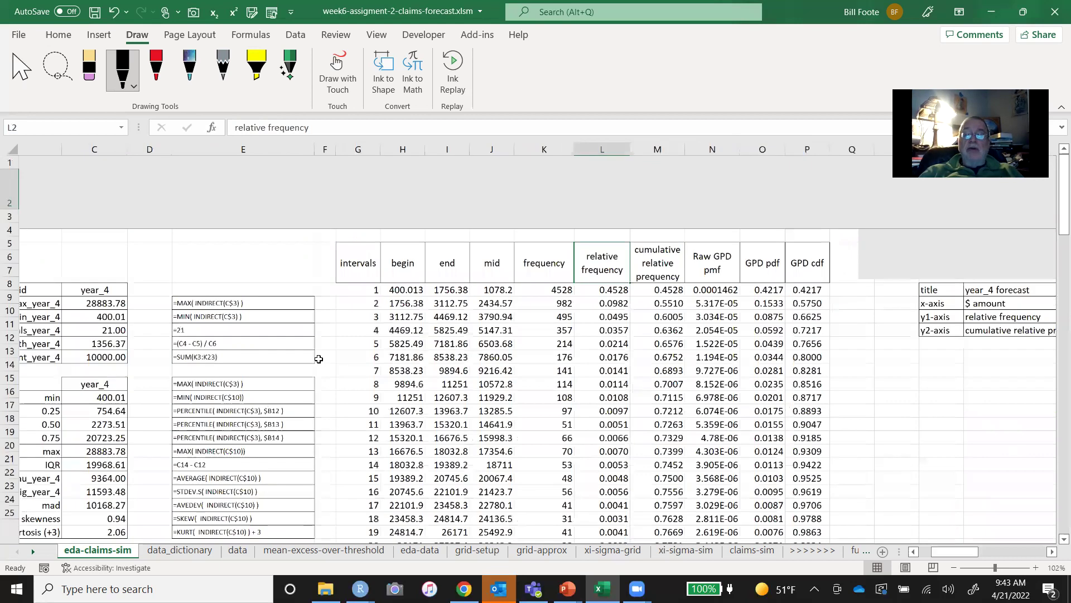
pyautogui.scroll(-1, 331, 382)
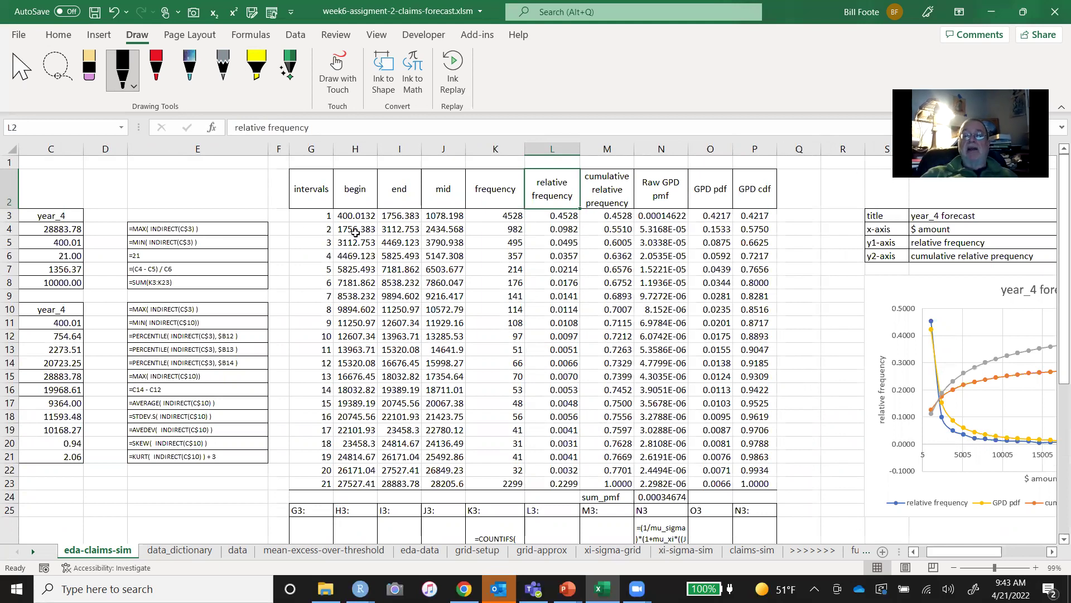
# Inspect the formulas for the first interval's begin and end values in H3 and I3.
pyautogui.click(362, 215)
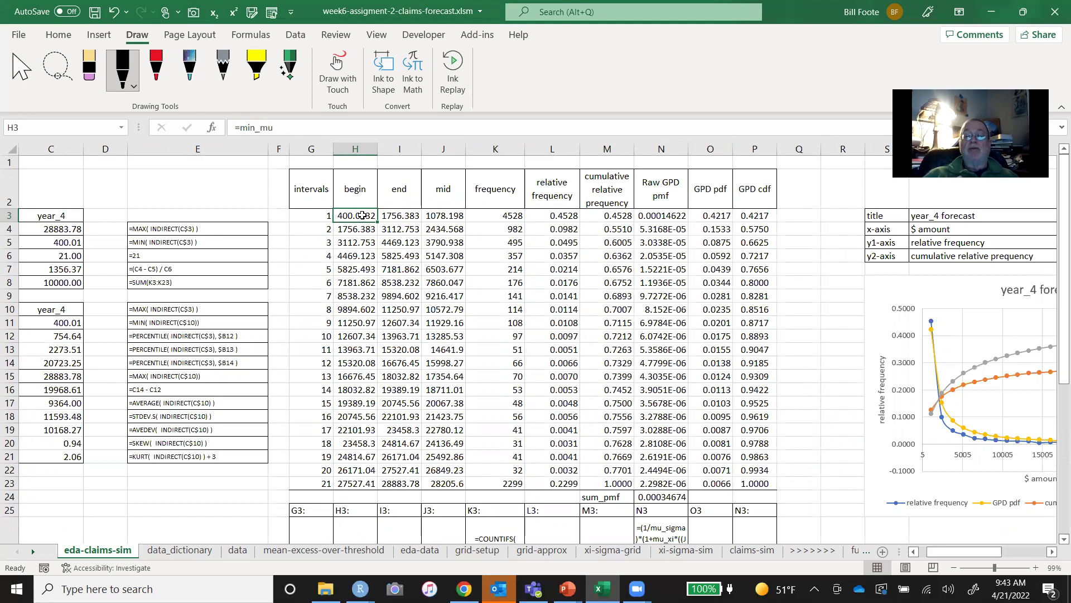
pyautogui.press('Right')
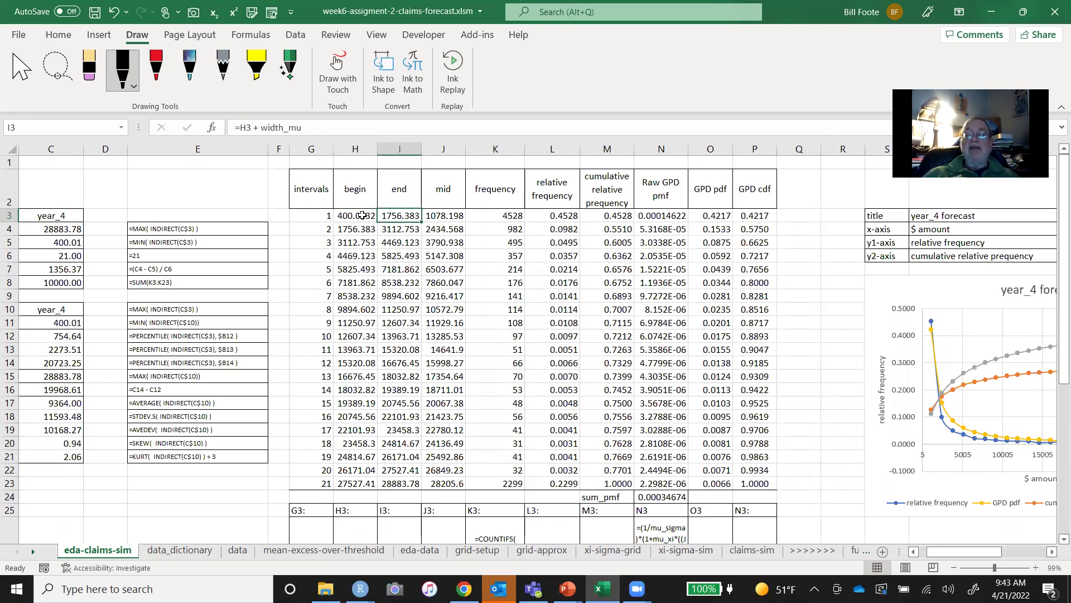
pyautogui.press('Left')
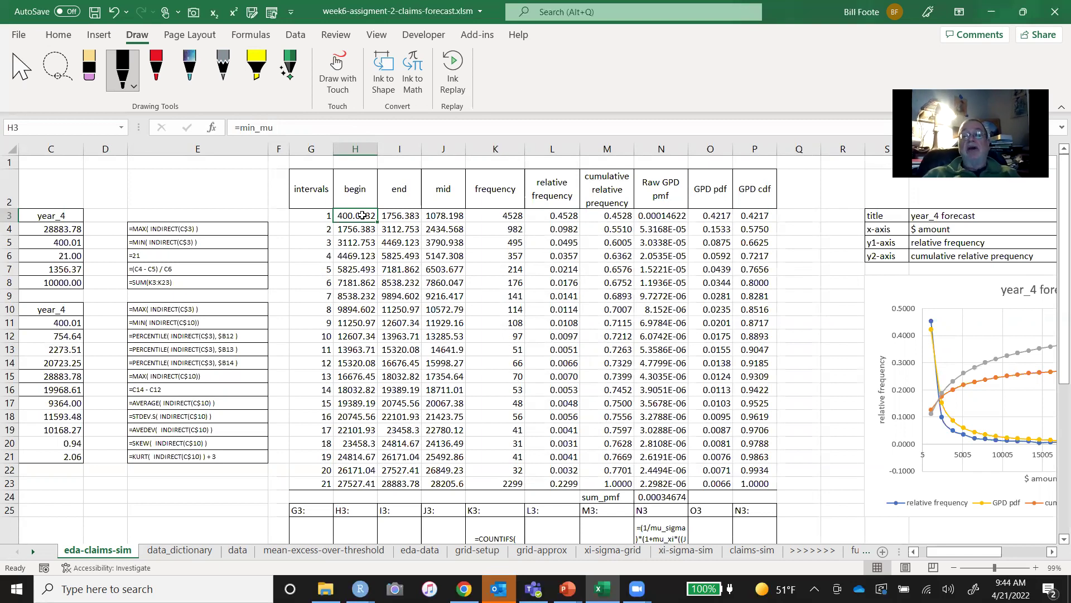
pyautogui.press('Right')
pyautogui.press('Right')
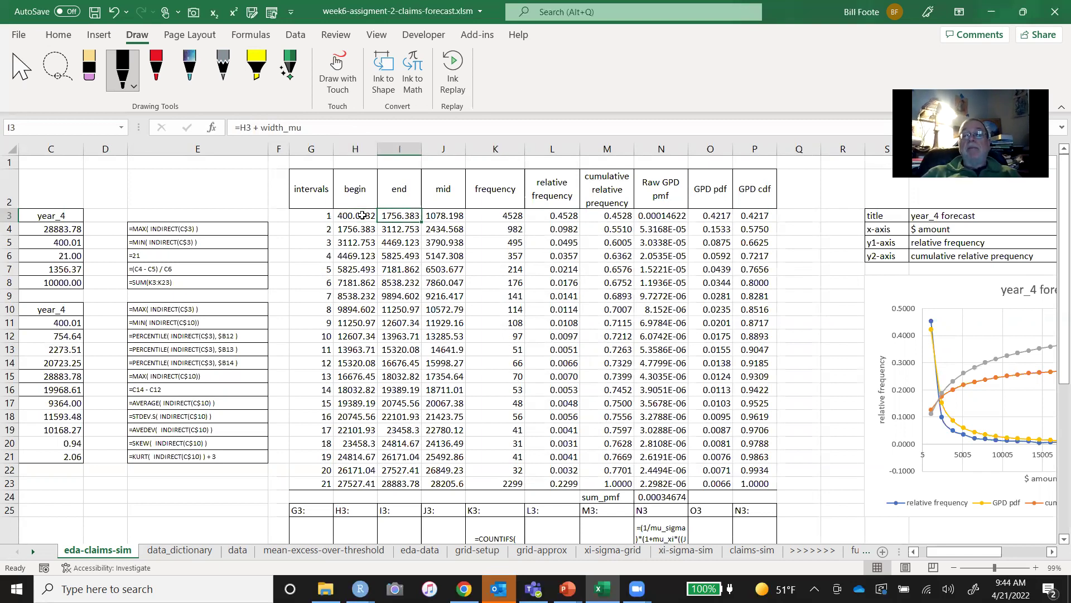
pyautogui.press('Left')
pyautogui.press('Left')
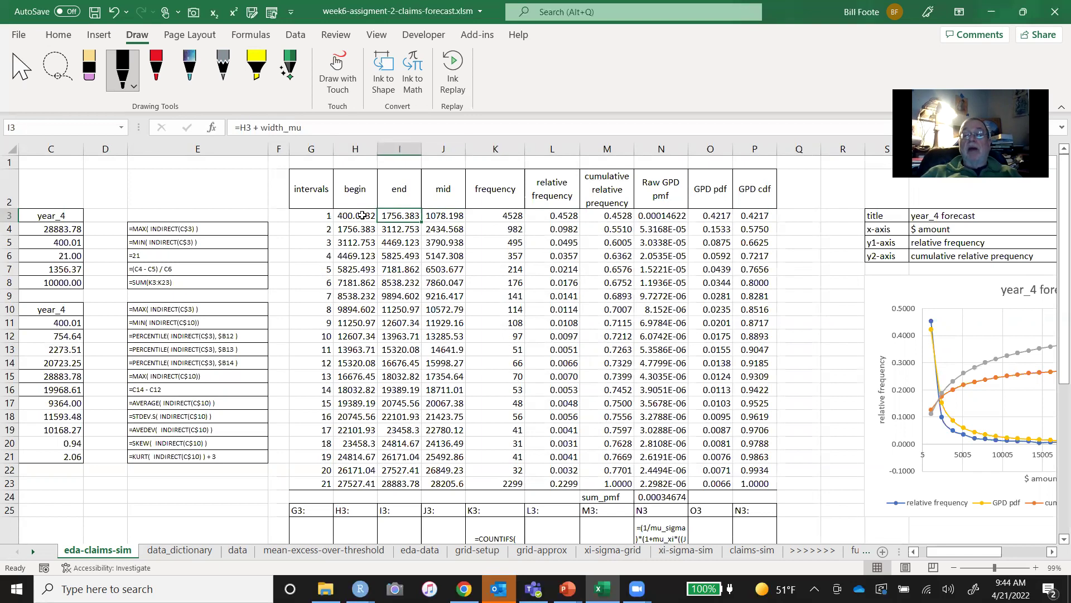
pyautogui.press('Down')
pyautogui.press('Right')
pyautogui.press('Up')
# Inspect the COUNTIFS frequency formulas for the first two intervals in K3 and K4.
pyautogui.press('Right')
pyautogui.press('Right')
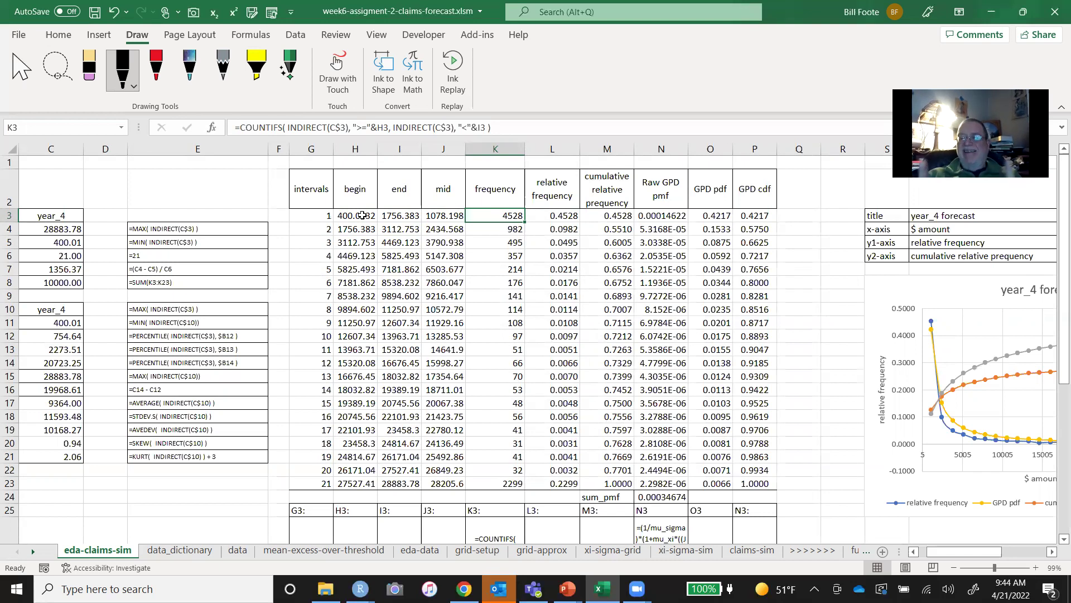
pyautogui.press('Down')
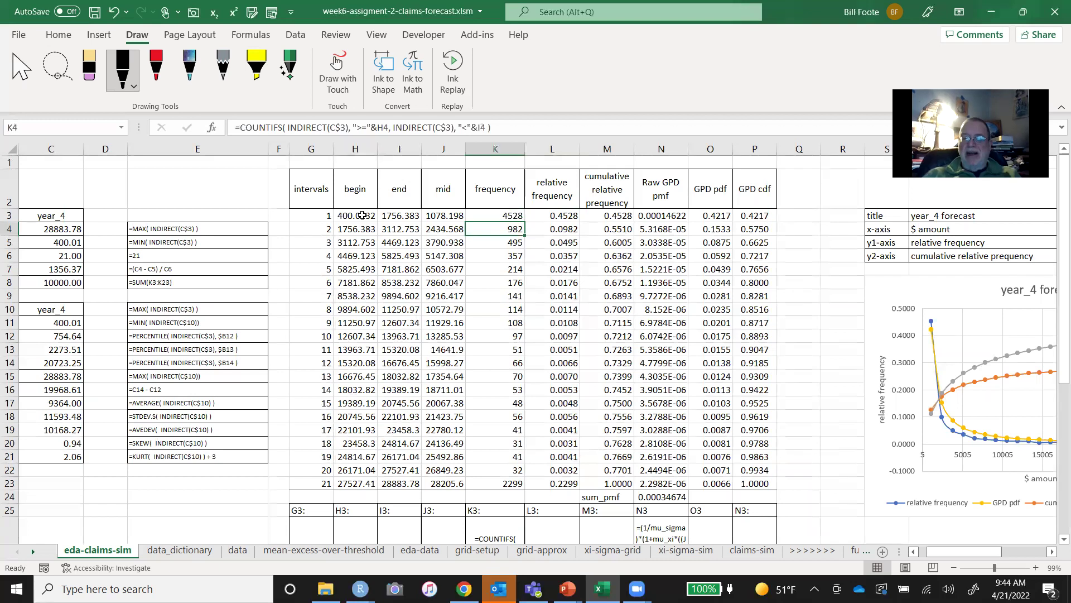
# Trace the interval end values down column I from the first interval and return to I3.
pyautogui.press('Left')
pyautogui.press('Left')
pyautogui.press('Up')
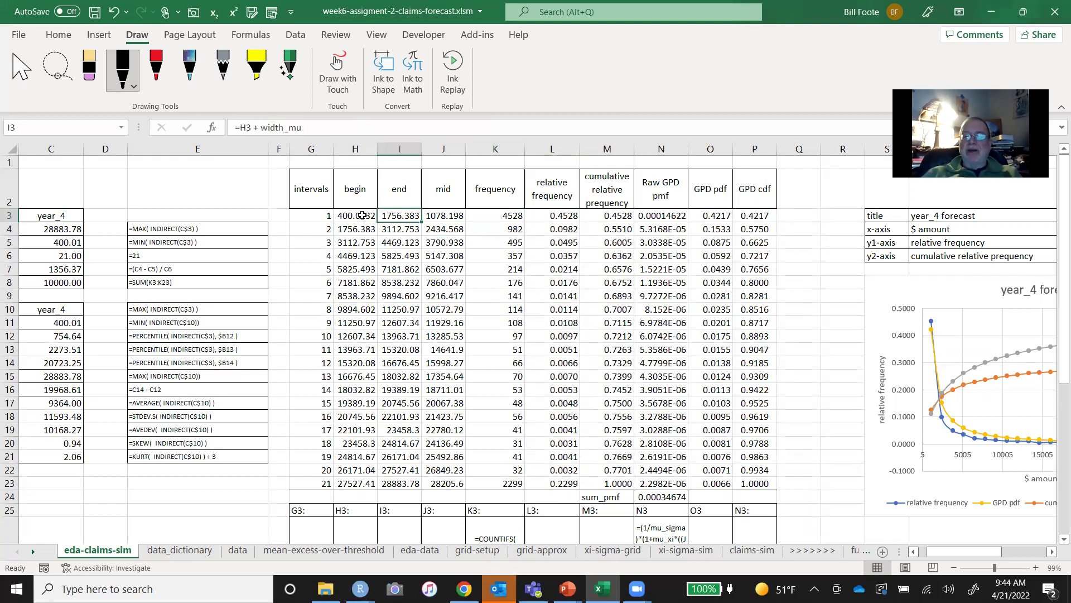
pyautogui.press('Down')
pyautogui.press('Down')
pyautogui.press('Down')
pyautogui.press('Down')
pyautogui.press('Down')
pyautogui.press('Down')
pyautogui.press('Down')
pyautogui.press('Down')
pyautogui.press('Down')
pyautogui.press('Down')
pyautogui.press('Up')
pyautogui.press('Up')
pyautogui.press('Up')
pyautogui.press('Up')
pyautogui.press('Up')
pyautogui.press('Up')
pyautogui.press('Up')
pyautogui.press('Up')
pyautogui.press('Up')
pyautogui.press('Up')
# Compare the frequency formula in K3 with the first interval's begin and end cells it refers to.
pyautogui.press('Right')
pyautogui.press('Right')
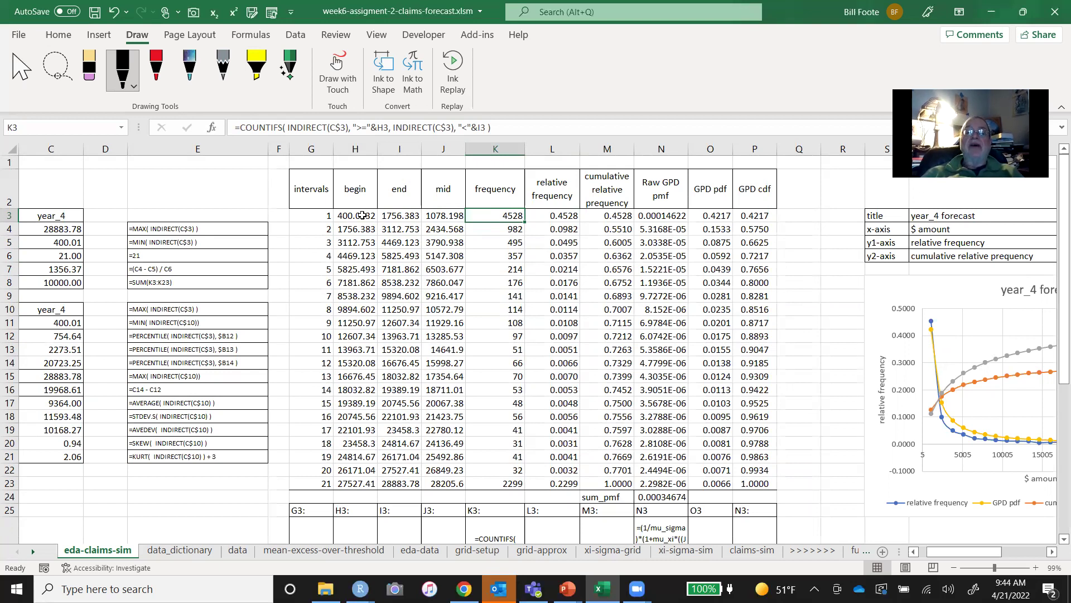
pyautogui.press('Left')
pyautogui.press('Left')
pyautogui.press('Left')
pyautogui.press('Right')
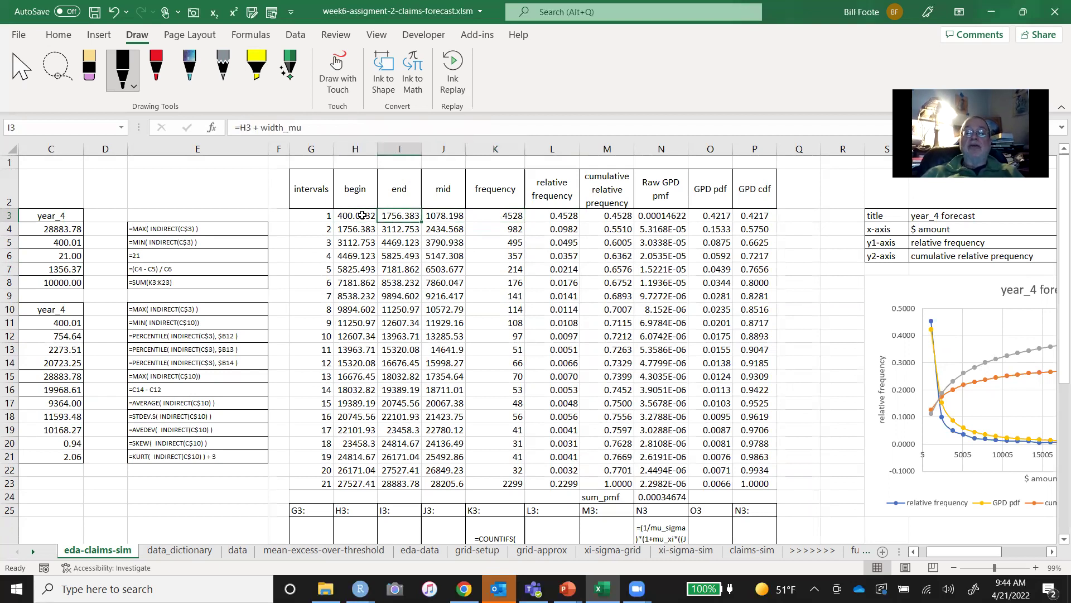
# Inspect the relative frequency formulas in L3 and L4 against the frequency count in K4.
pyautogui.press('Right')
pyautogui.press('Right')
pyautogui.press('Right')
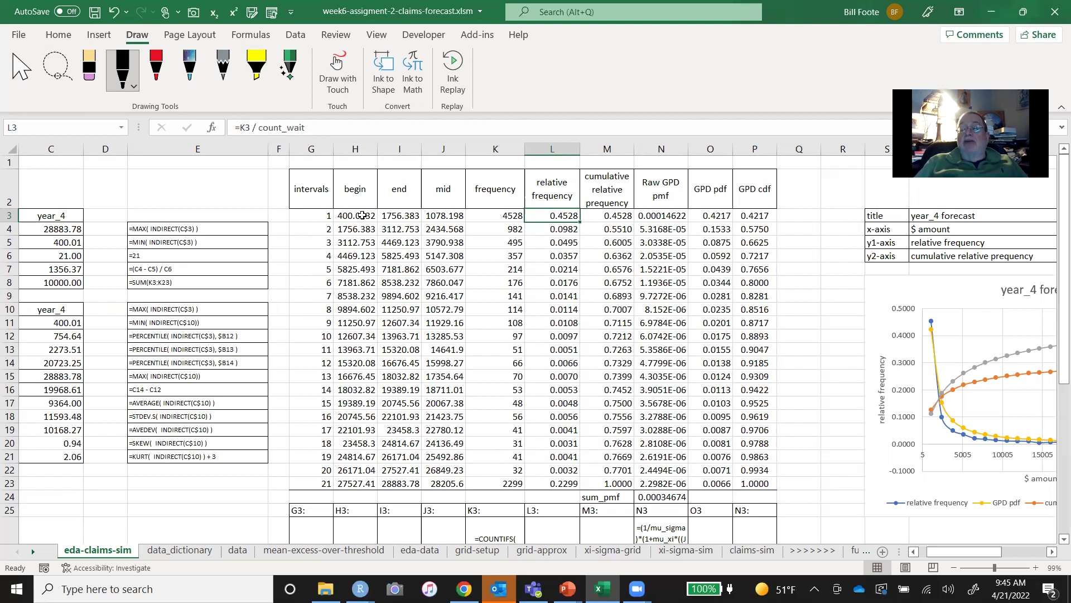
pyautogui.press('Down')
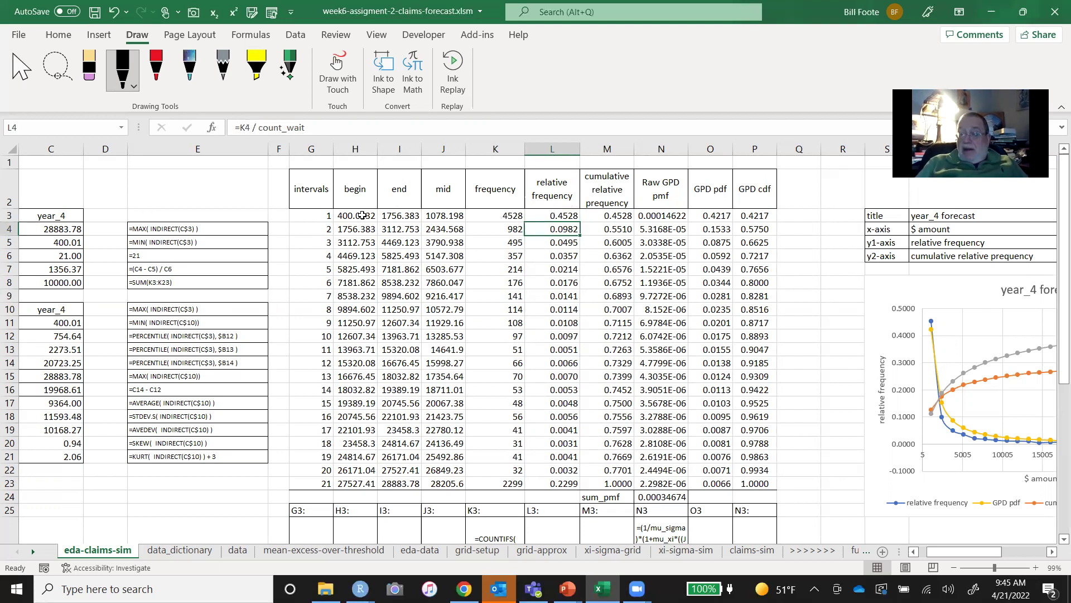
pyautogui.press('Left')
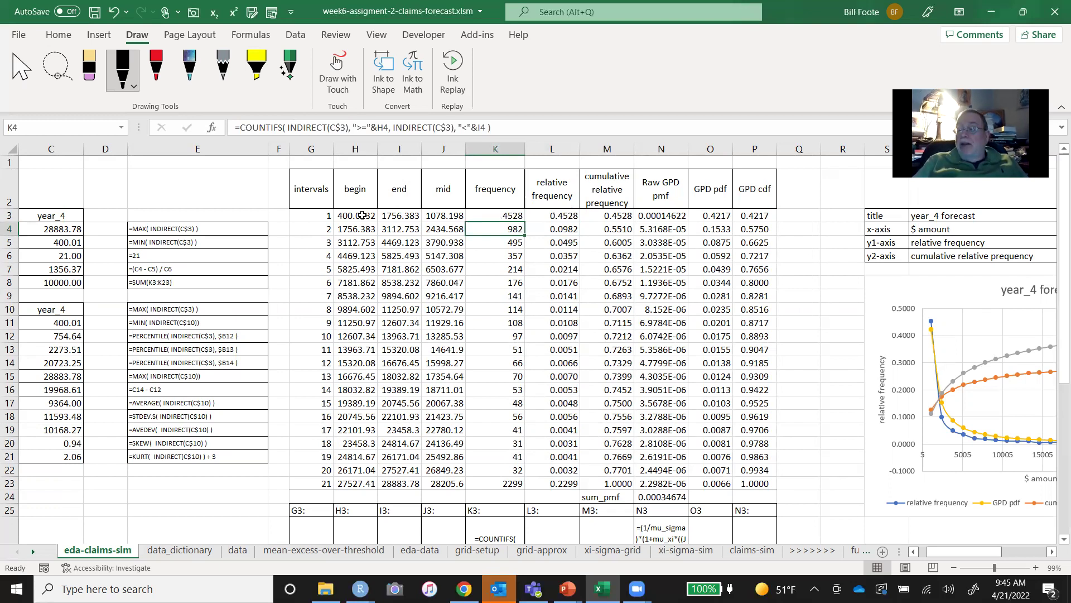
pyautogui.press('Right')
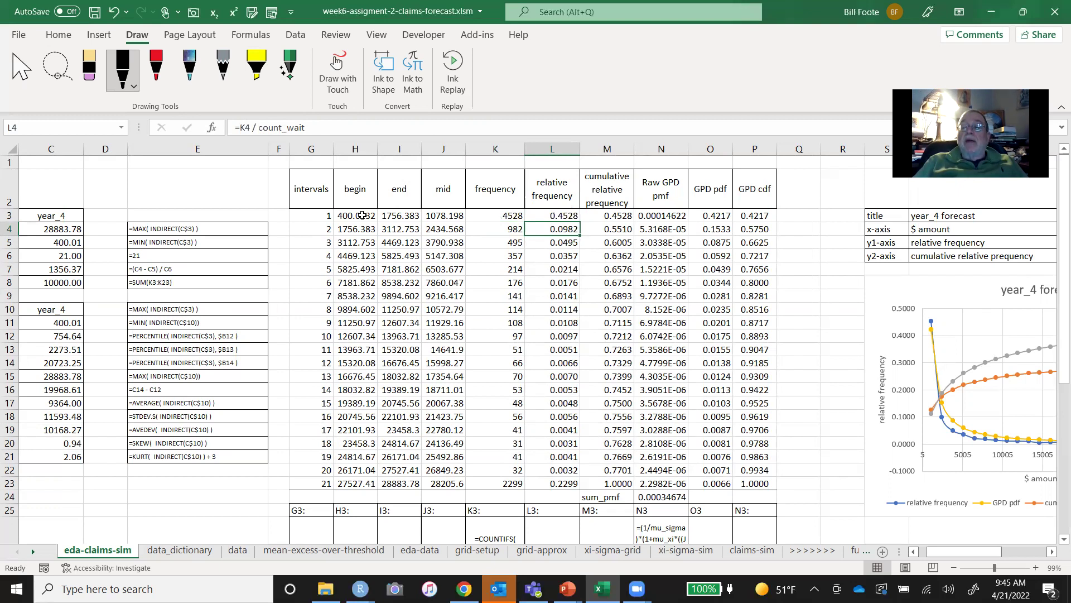
# Examine how the cumulative relative frequency formulas accumulate between M3 and M11, ending on M4.
pyautogui.press('Right')
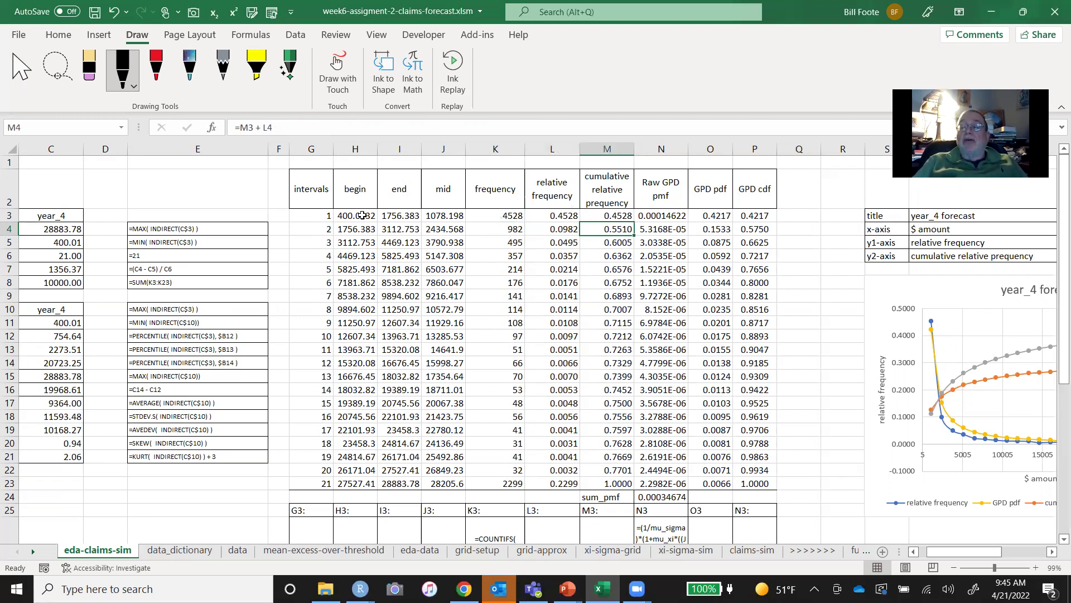
pyautogui.press('Down')
pyautogui.press('Down')
pyautogui.press('Down')
pyautogui.press('Down')
pyautogui.press('Down')
pyautogui.press('Down')
pyautogui.press('Down')
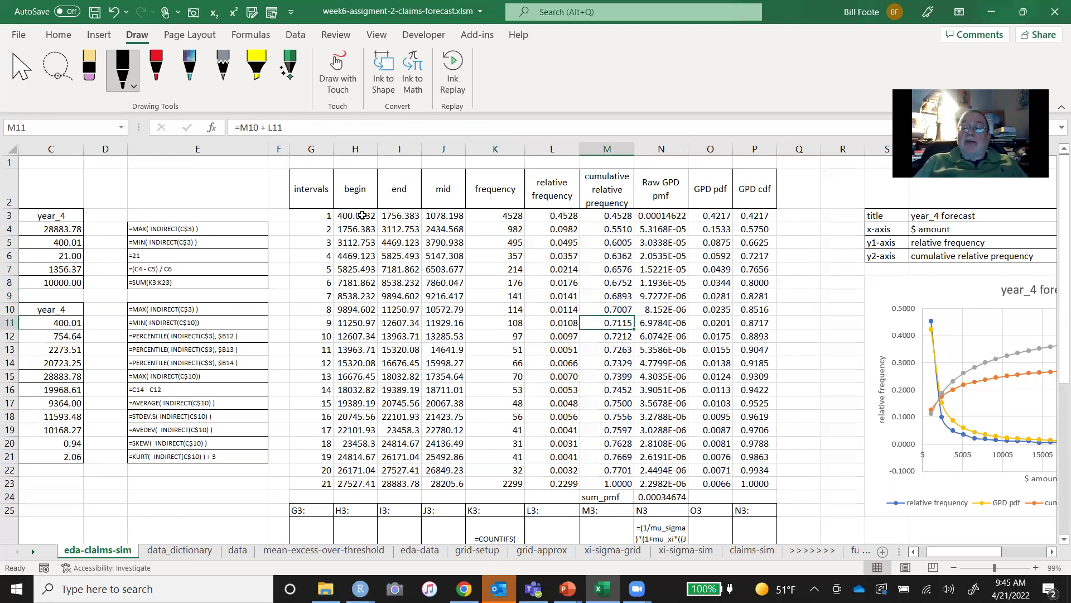
pyautogui.press('Up')
pyautogui.press('Up')
pyautogui.press('Up')
pyautogui.press('Up')
pyautogui.press('Up')
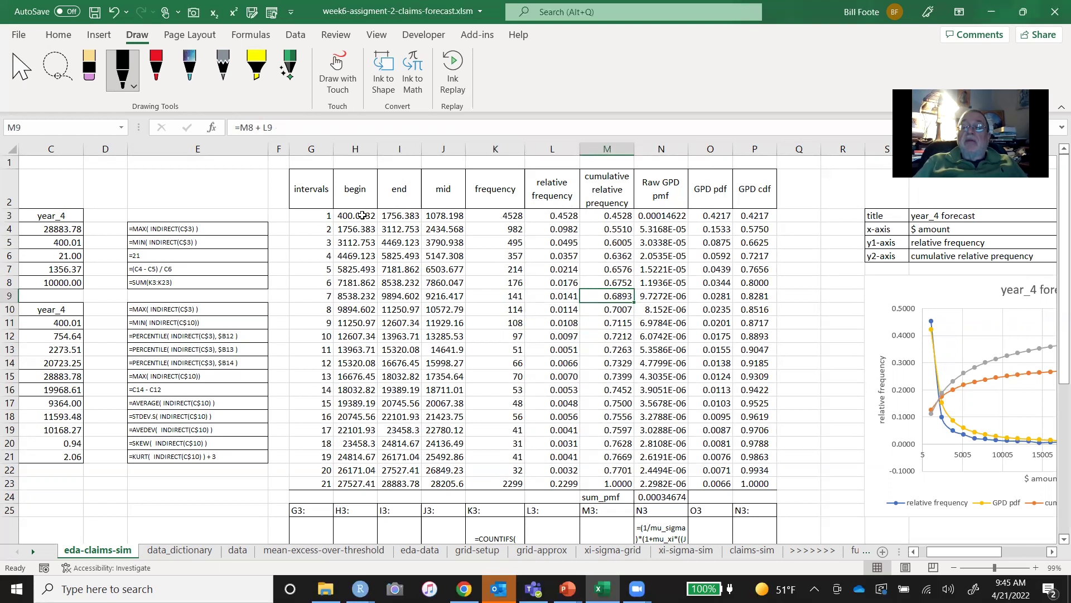
pyautogui.press('Up')
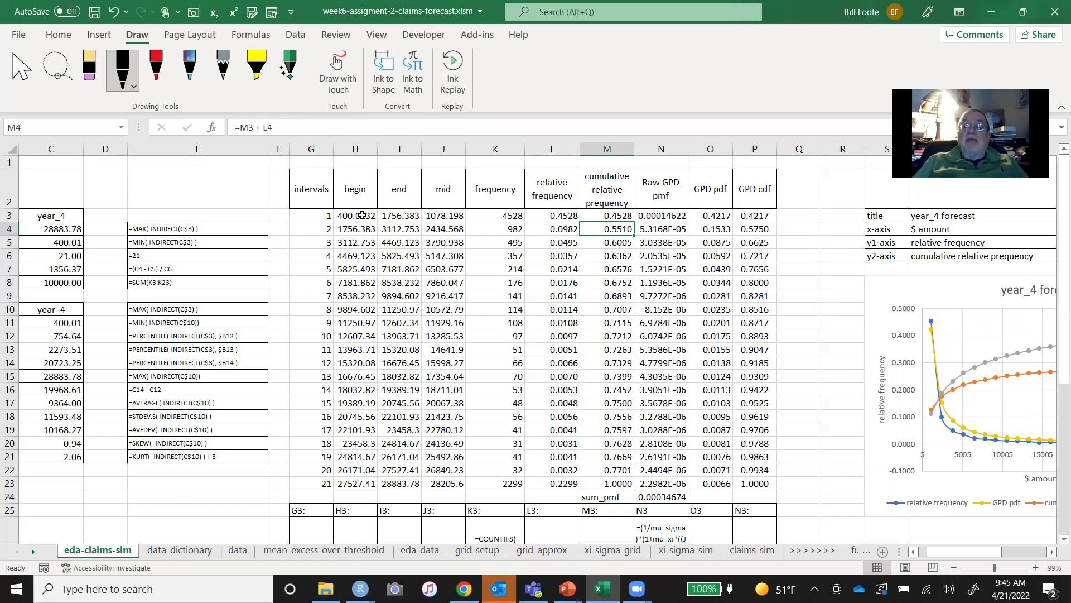
pyautogui.press('Up')
pyautogui.press('Down')
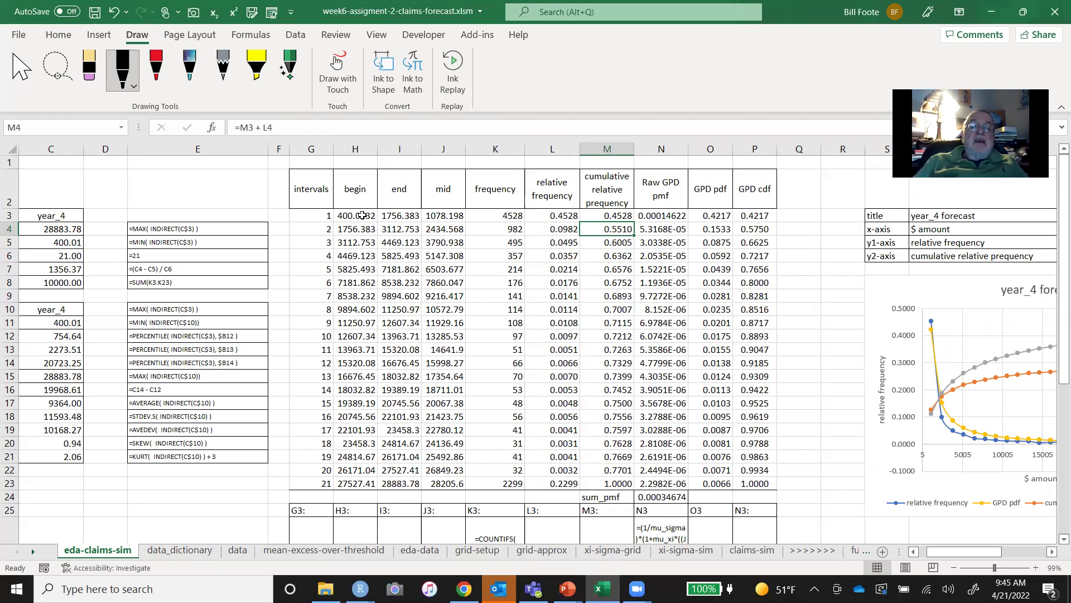
# Follow the cumulative relative frequency down to M23 and inspect the last interval's COUNTIFS formula in K23.
pyautogui.press('Down')
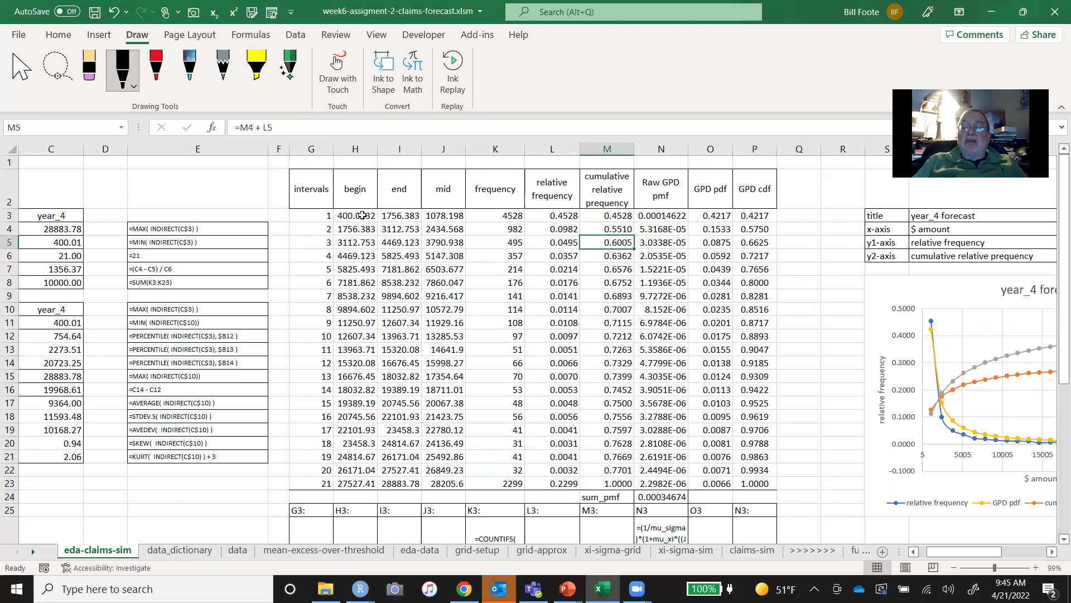
pyautogui.press('Down')
pyautogui.press('Down')
pyautogui.press('Down')
pyautogui.press('Down')
pyautogui.press('Down')
pyautogui.press('Down')
pyautogui.press('Down')
pyautogui.press('Down')
pyautogui.press('Down')
pyautogui.press('Down')
pyautogui.press('Down')
pyautogui.press('Down')
pyautogui.press('Down')
pyautogui.press('Down')
pyautogui.press('Down')
pyautogui.press('Down')
pyautogui.press('Down')
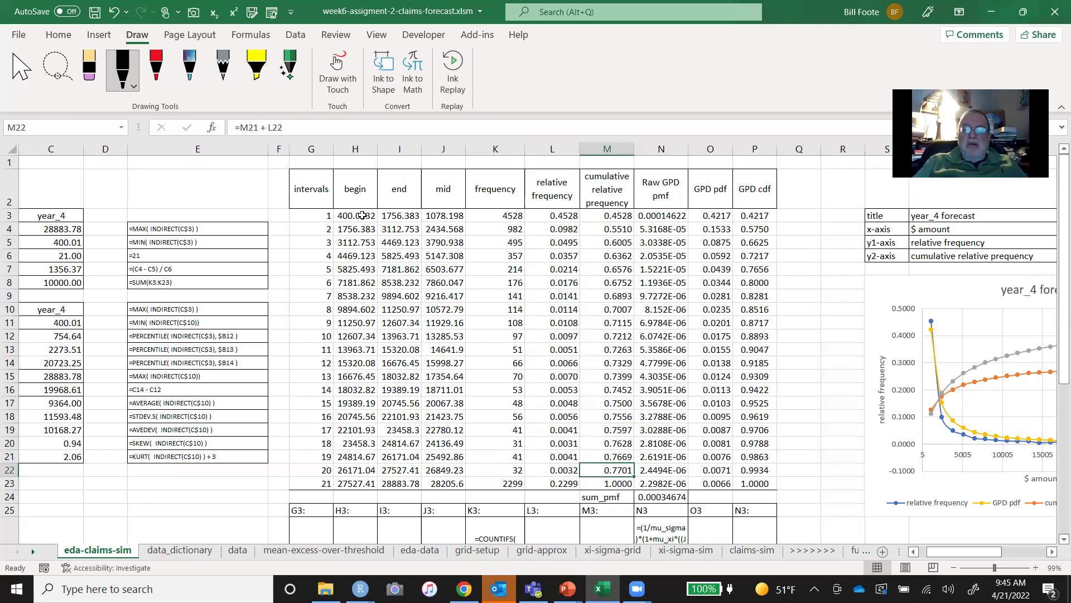
pyautogui.press('Down')
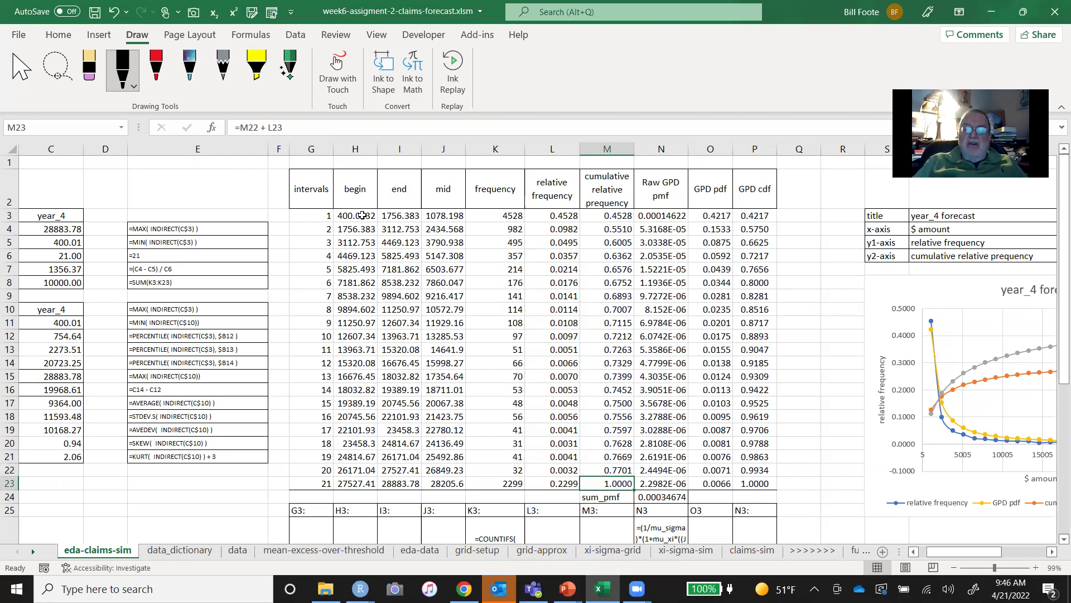
pyautogui.press('Left')
pyautogui.press('Left')
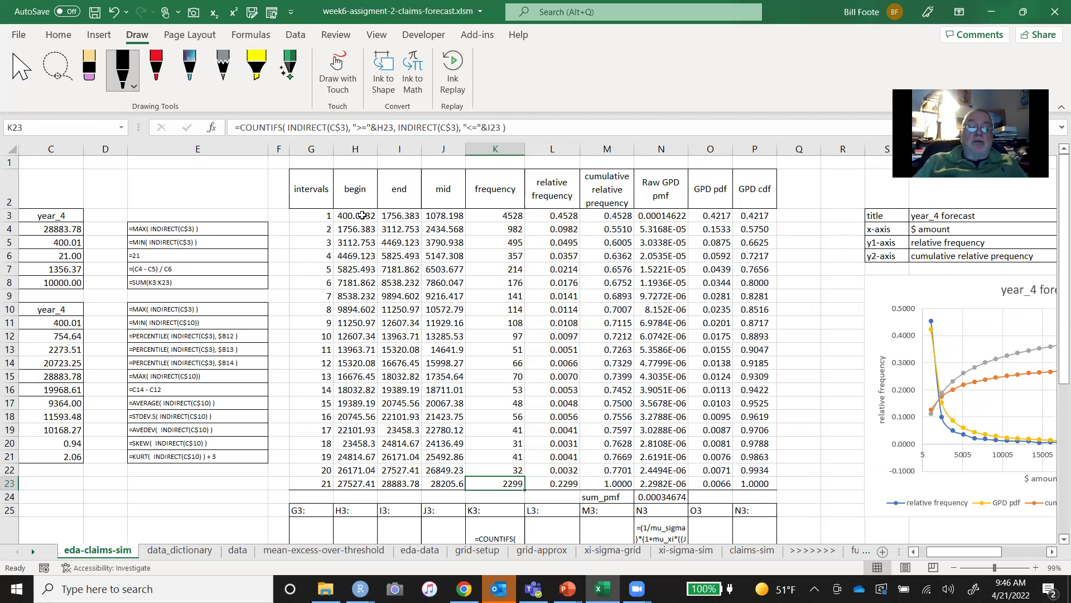
# Inspect the last interval's begin formula in H23 and its cumulative relative frequency formula in M23.
pyautogui.press('Left')
pyautogui.press('Left')
pyautogui.press('Left')
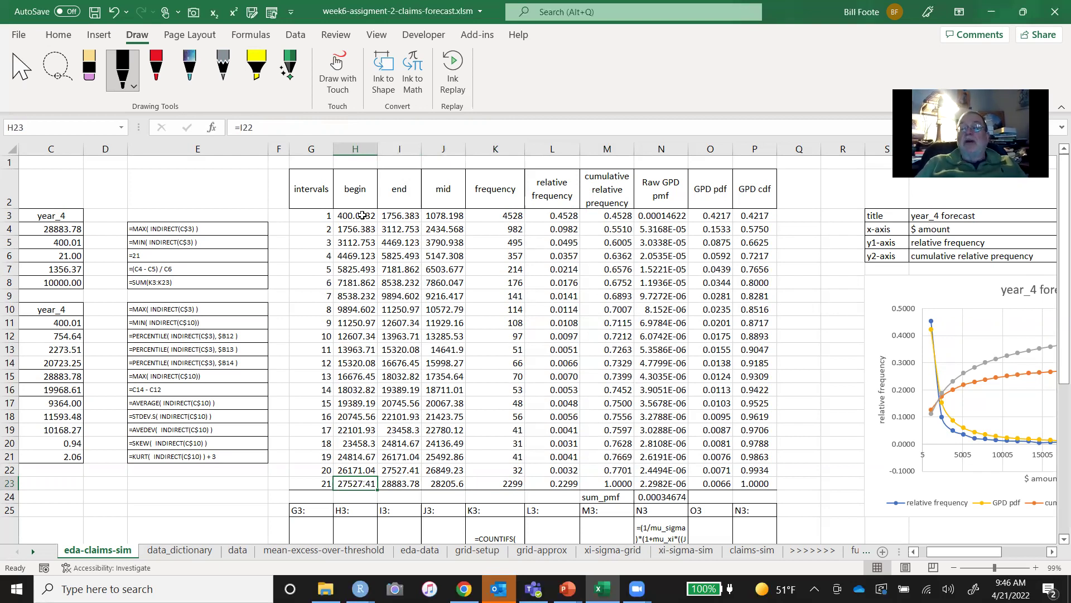
pyautogui.press('Right')
pyautogui.press('Right')
pyautogui.press('Right')
pyautogui.press('Right')
pyautogui.press('Right')
pyautogui.press('Right')
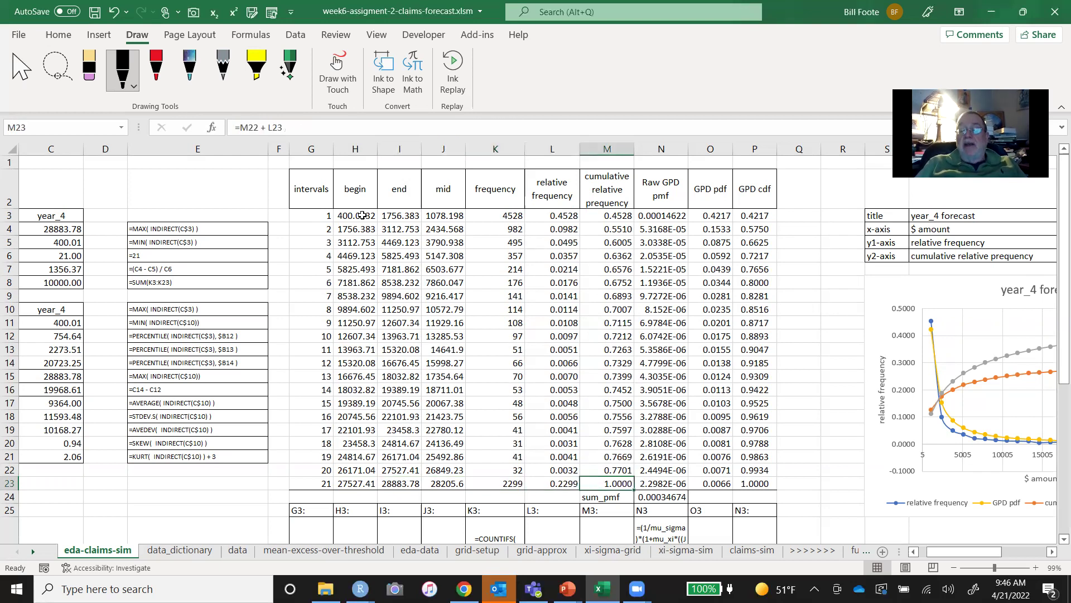
# Return to the first interval's row and inspect the raw GPD pmf formulas in N3 and N4, glancing at O3.
pyautogui.press('Up')
pyautogui.press('Up')
pyautogui.press('Up')
pyautogui.press('Up')
pyautogui.press('Up')
pyautogui.press('Up')
pyautogui.press('Up')
pyautogui.press('Up')
pyautogui.press('Up')
pyautogui.press('Up')
pyautogui.press('Up')
pyautogui.press('Up')
pyautogui.press('Up')
pyautogui.press('Up')
pyautogui.press('Up')
pyautogui.press('Up')
pyautogui.press('Up')
pyautogui.press('Up')
pyautogui.press('Up')
pyautogui.press('Up')
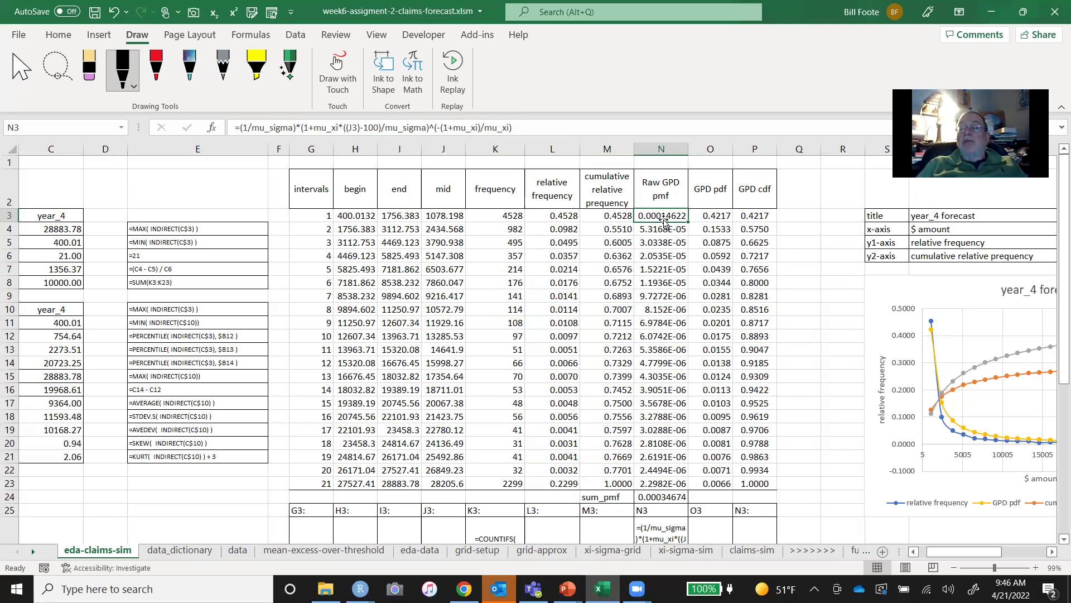
pyautogui.press('Right')
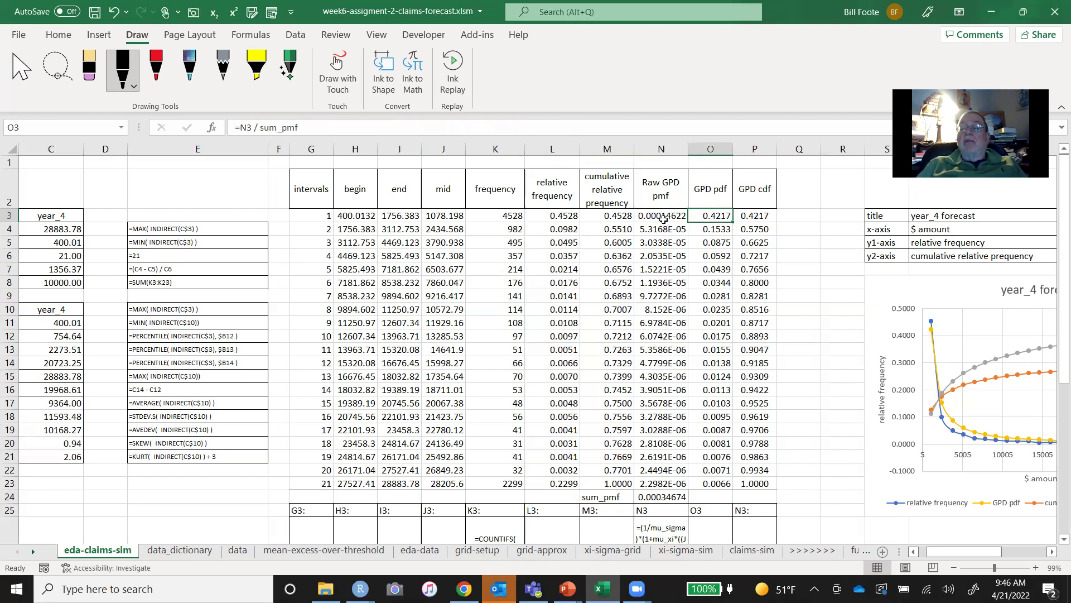
pyautogui.click(664, 220)
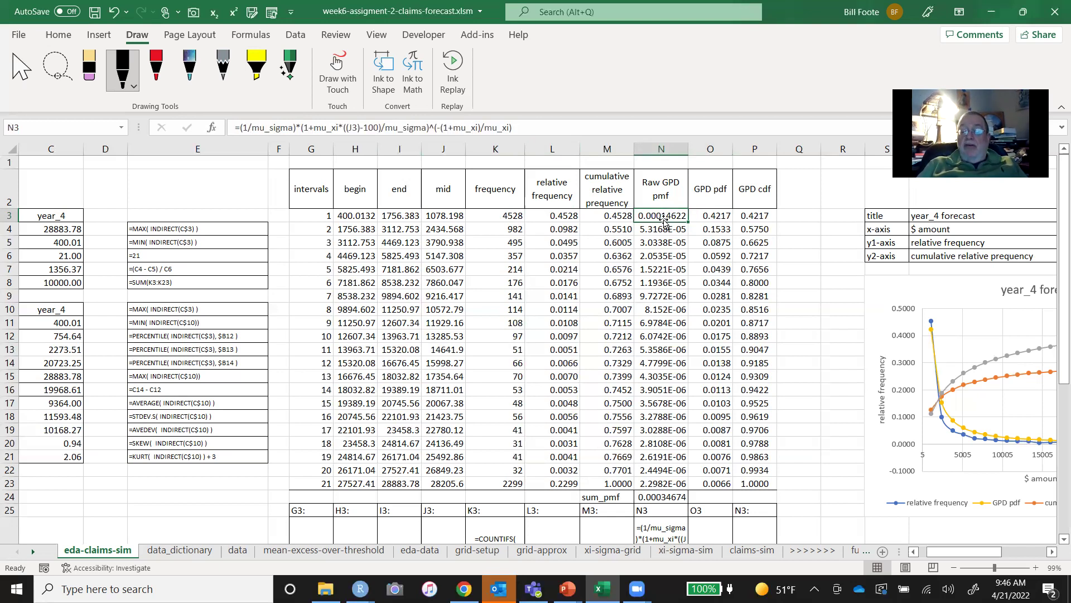
pyautogui.press('Down')
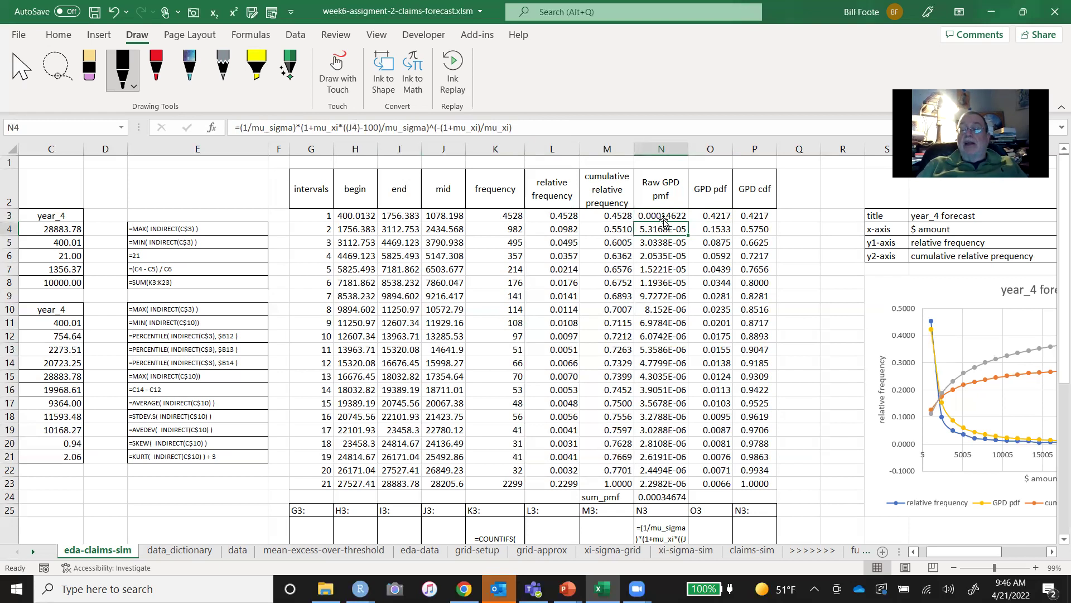
# Compare the GPD pdf formula in O3 with the raw pmf in N3, and check the GPD cdf formula in P3.
pyautogui.press('Right')
pyautogui.press('Up')
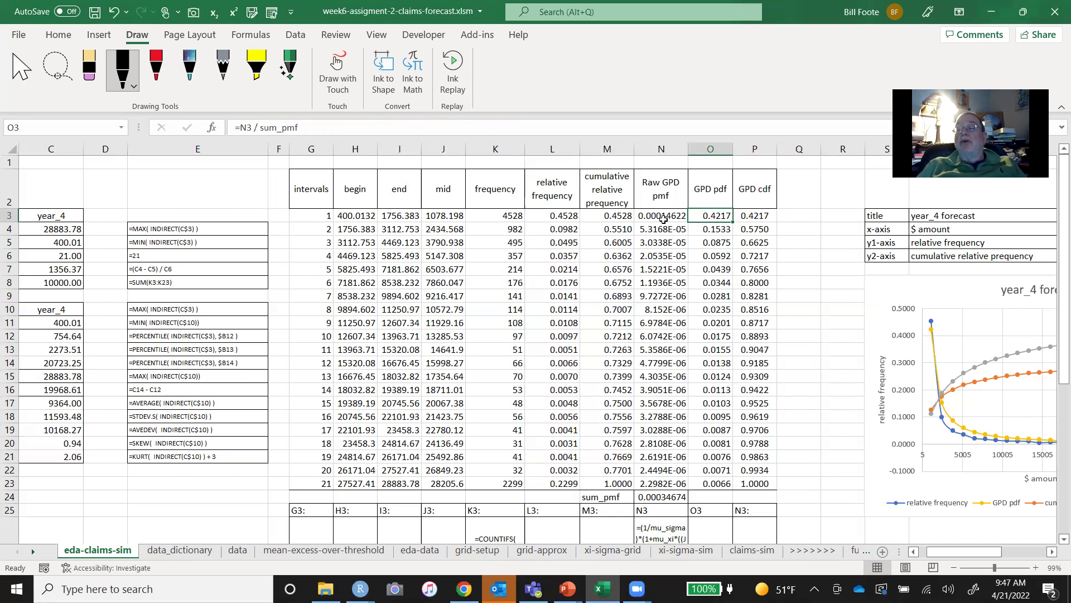
pyautogui.press('Left')
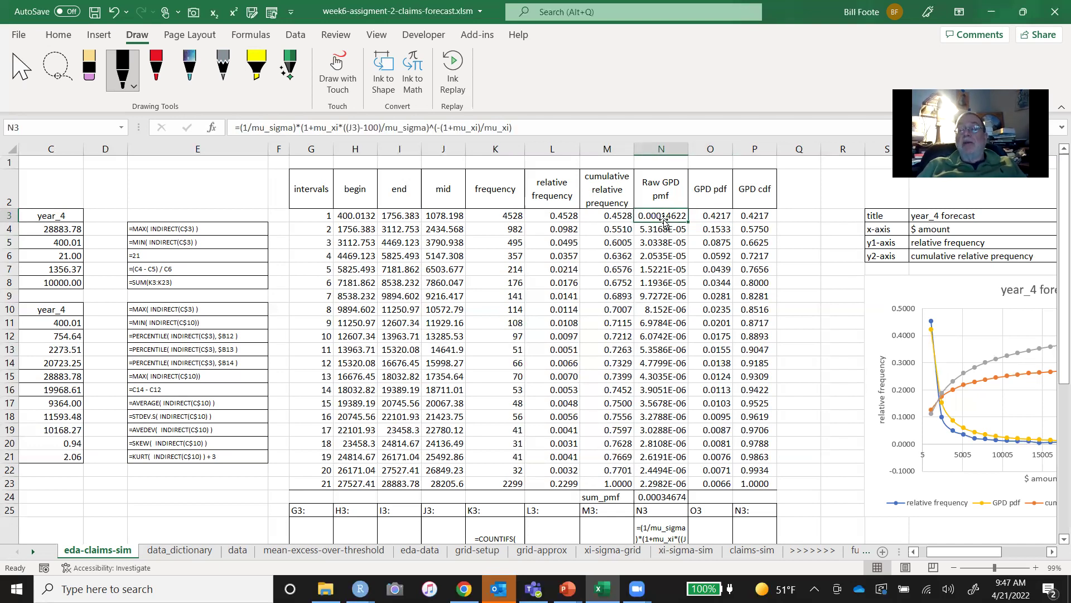
pyautogui.press('Right')
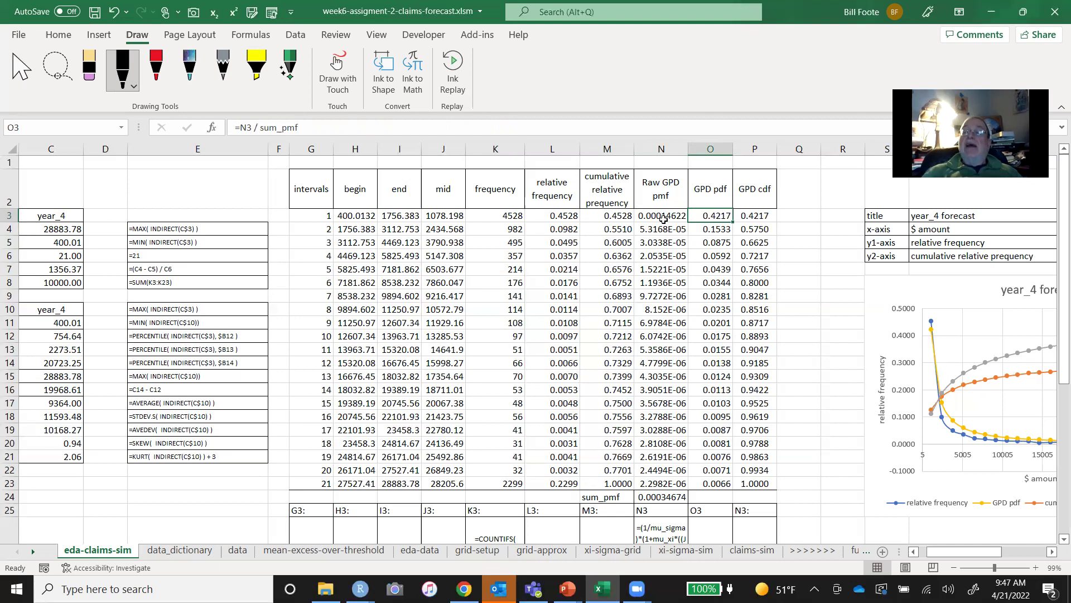
pyautogui.press('Right')
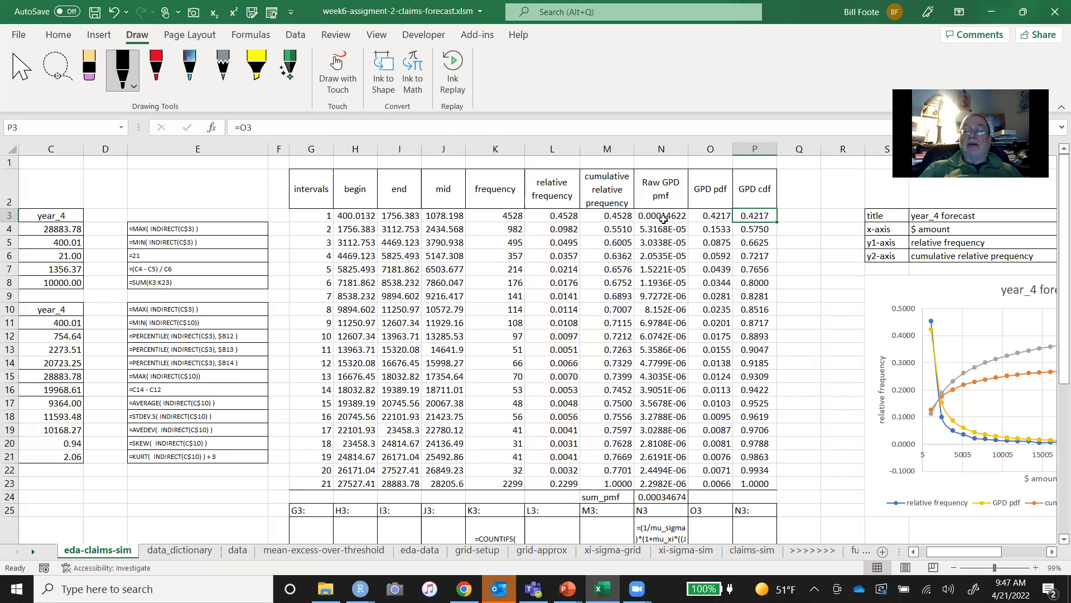
# Review the first interval's frequency, relative frequency and cumulative formulas in K3 to M3 alongside the raw GPD pmf in N3.
pyautogui.press('Left')
pyautogui.press('Left')
pyautogui.press('Left')
pyautogui.press('Left')
pyautogui.press('Left')
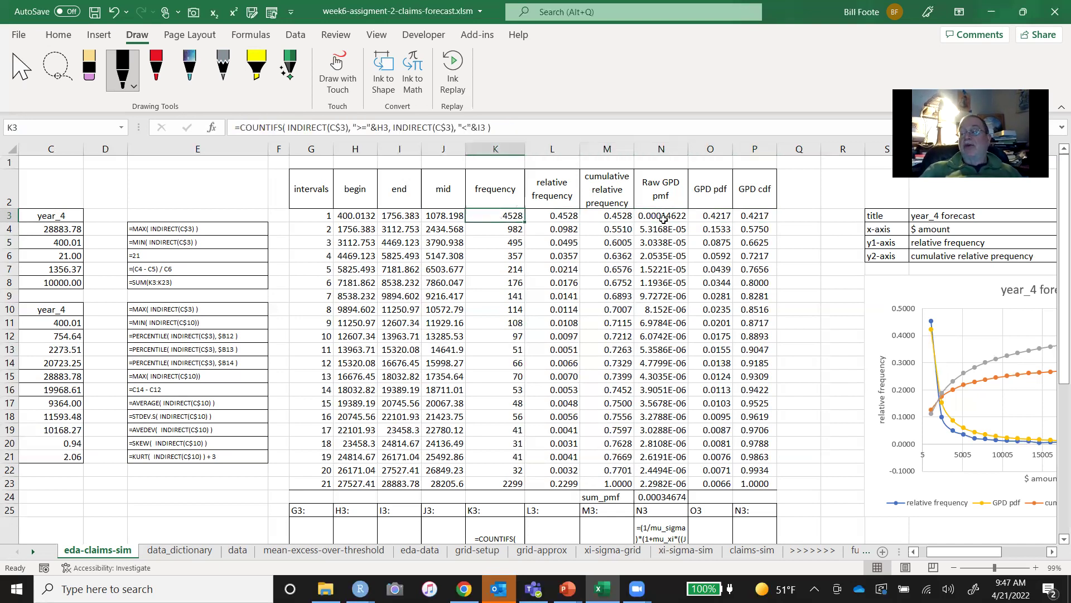
pyautogui.press('Right')
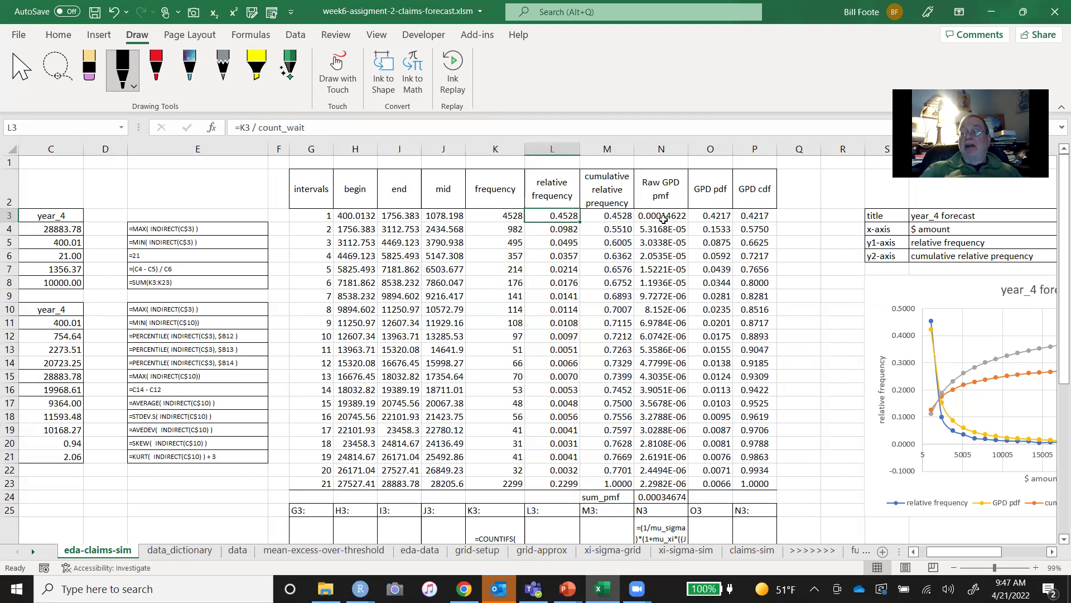
pyautogui.press('Right')
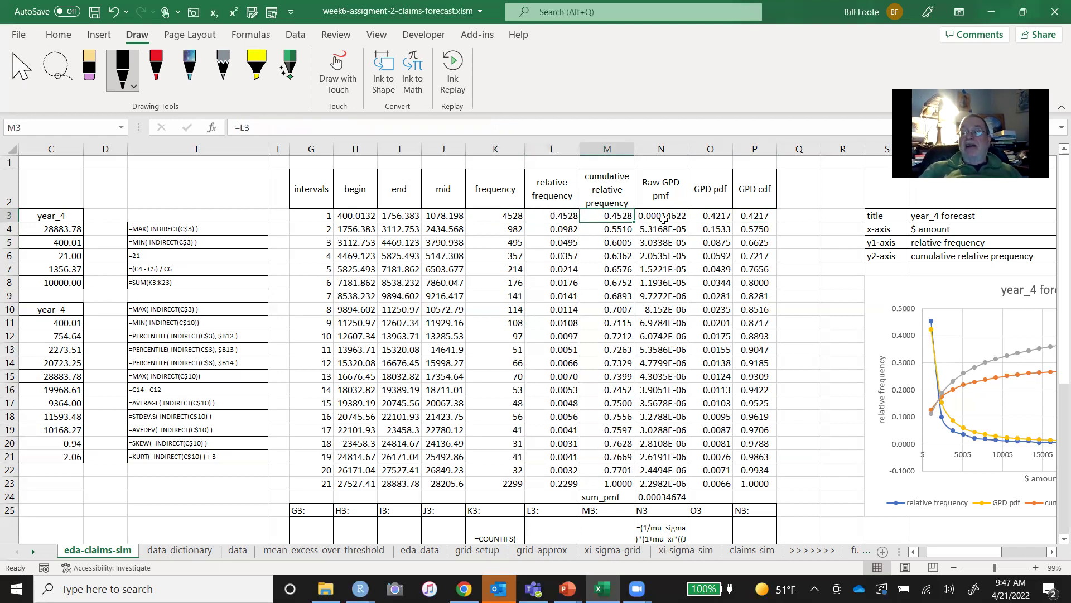
pyautogui.press('Right')
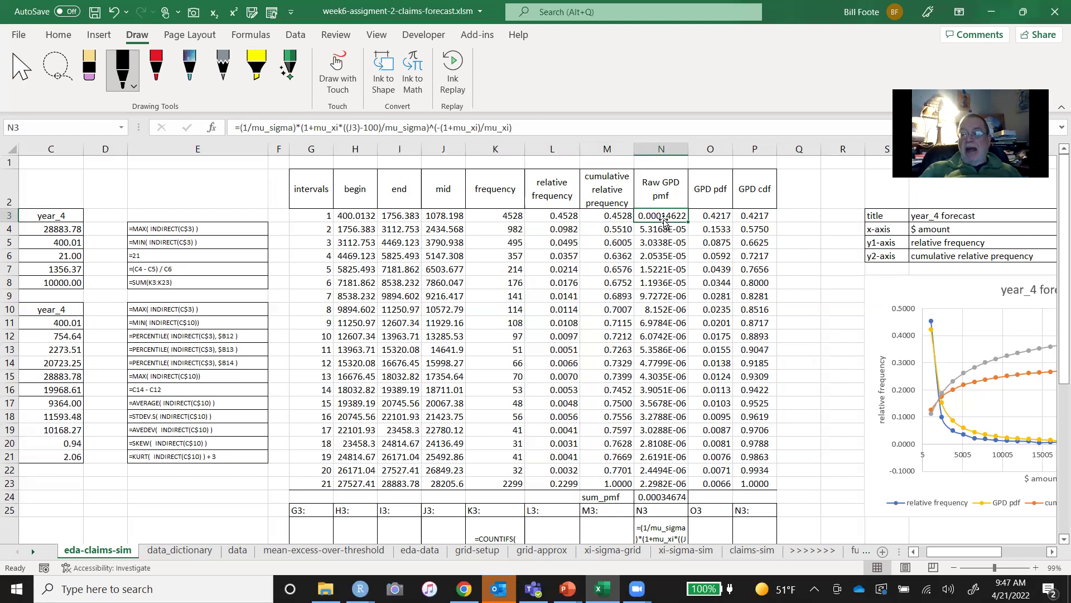
pyautogui.press('Right')
pyautogui.click(664, 220)
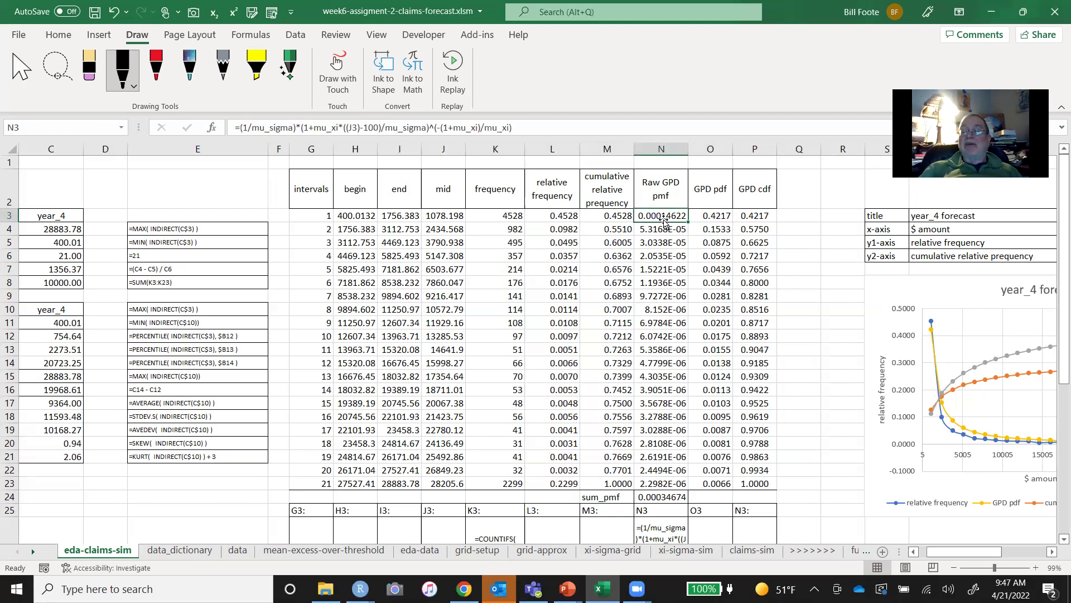
# Trace row 3 from the GPD columns back to the interval number in G3, then on to the frequency formula in K3.
pyautogui.press('Right')
pyautogui.press('Right')
pyautogui.press('Left')
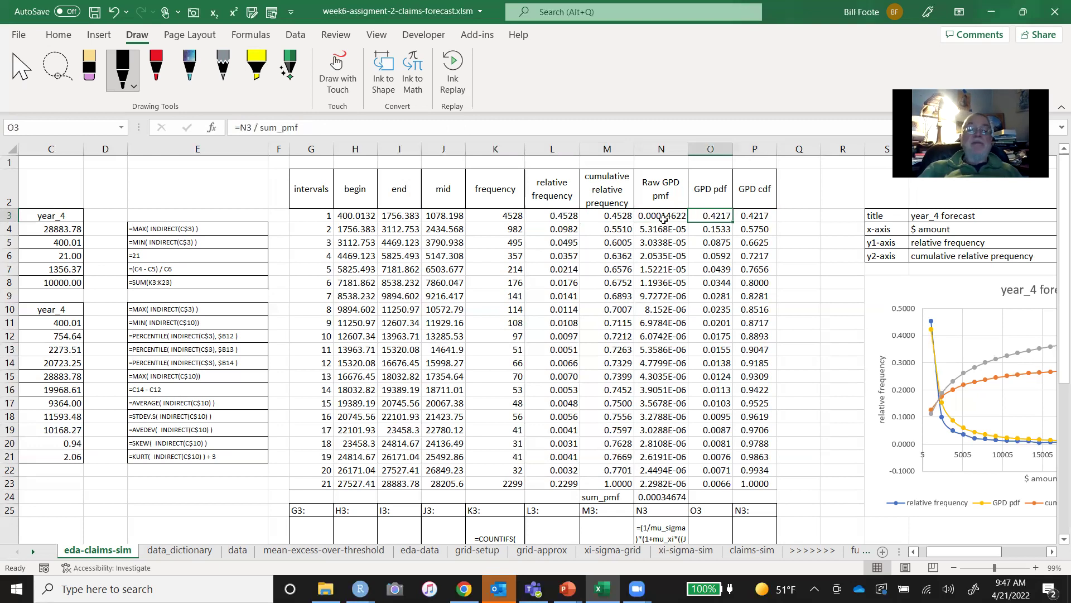
pyautogui.press('Left')
pyautogui.press('Left')
pyautogui.press('Left')
pyautogui.press('Left')
pyautogui.press('Left')
pyautogui.press('Left')
pyautogui.press('Left')
pyautogui.press('Left')
pyautogui.press('Left')
pyautogui.press('Left')
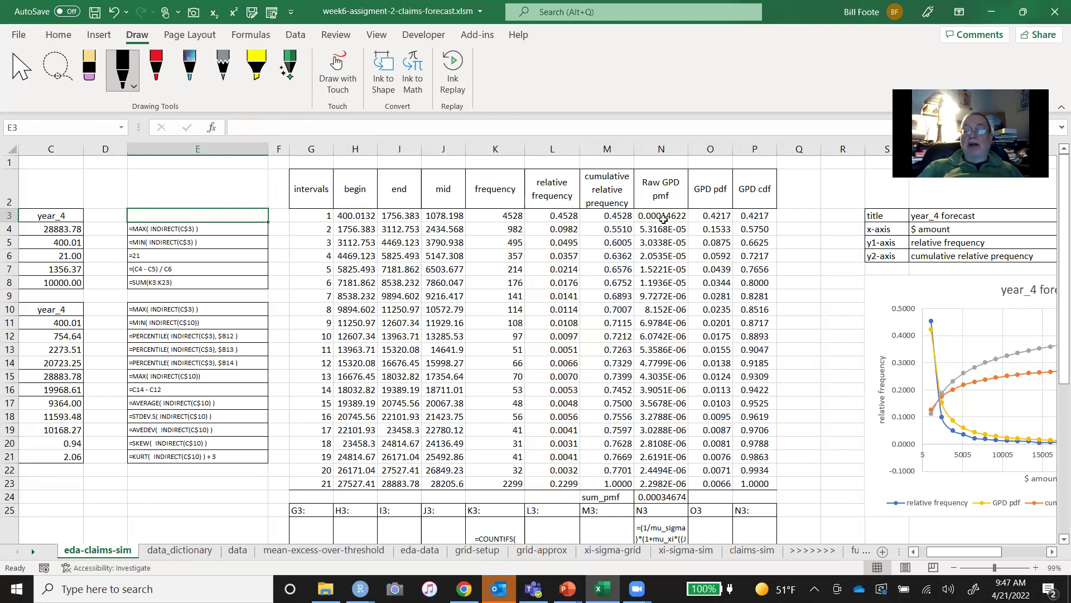
pyautogui.press('Right')
pyautogui.press('Right')
pyautogui.press('Right')
pyautogui.press('Right')
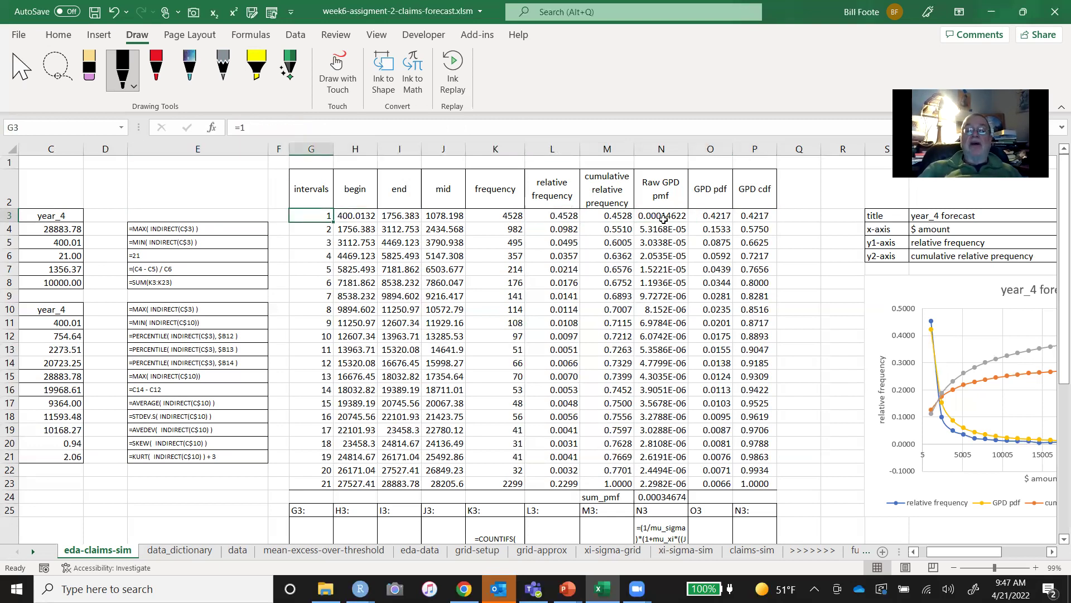
pyautogui.press('Right')
pyautogui.press('Right')
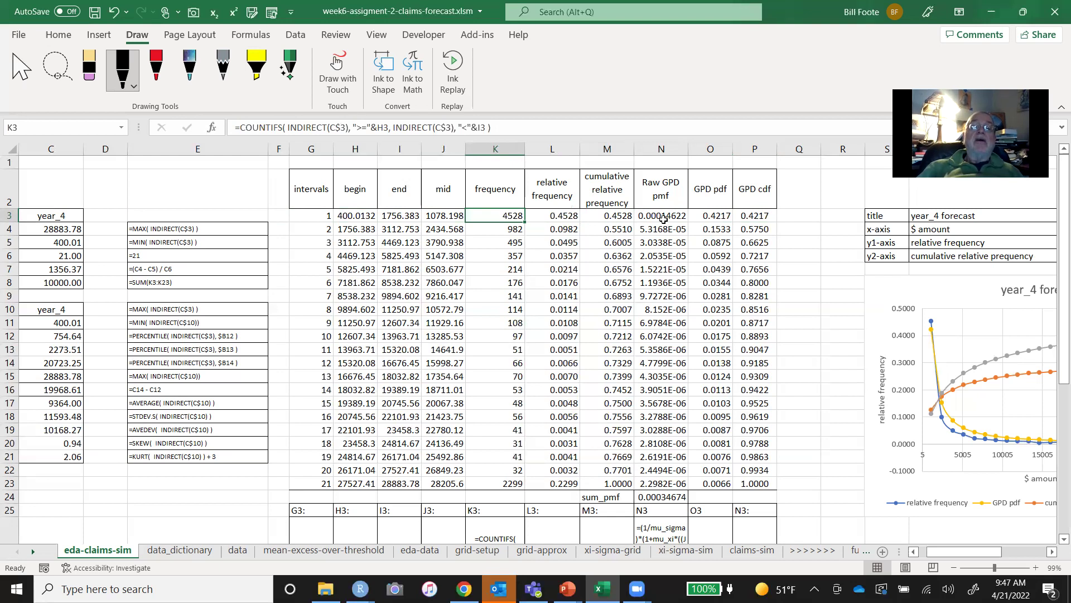
# Switch the mu grid selection in C3 to year_5.
pyautogui.press('Left')
pyautogui.press('Left')
pyautogui.press('Left')
pyautogui.press('Left')
pyautogui.press('Left')
pyautogui.press('Left')
pyautogui.press('Left')
pyautogui.press('Left')
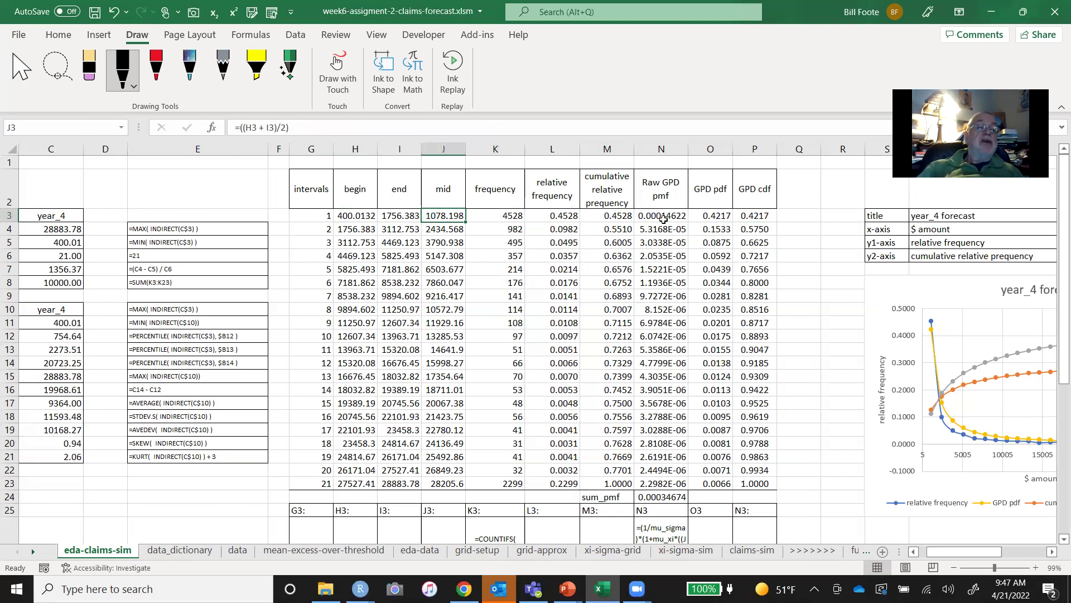
pyautogui.press('Left')
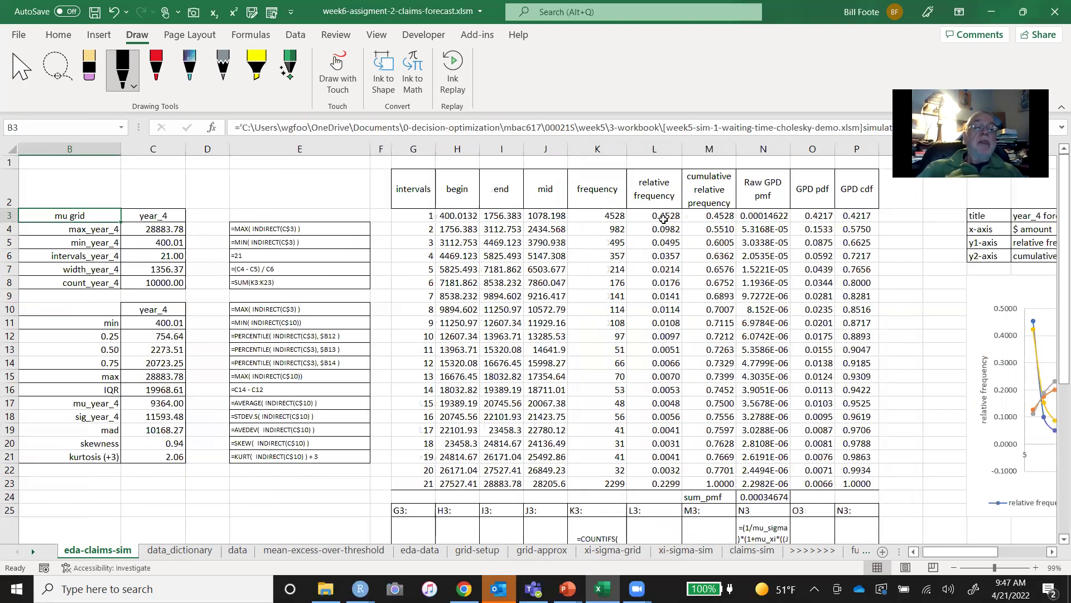
pyautogui.press('Right')
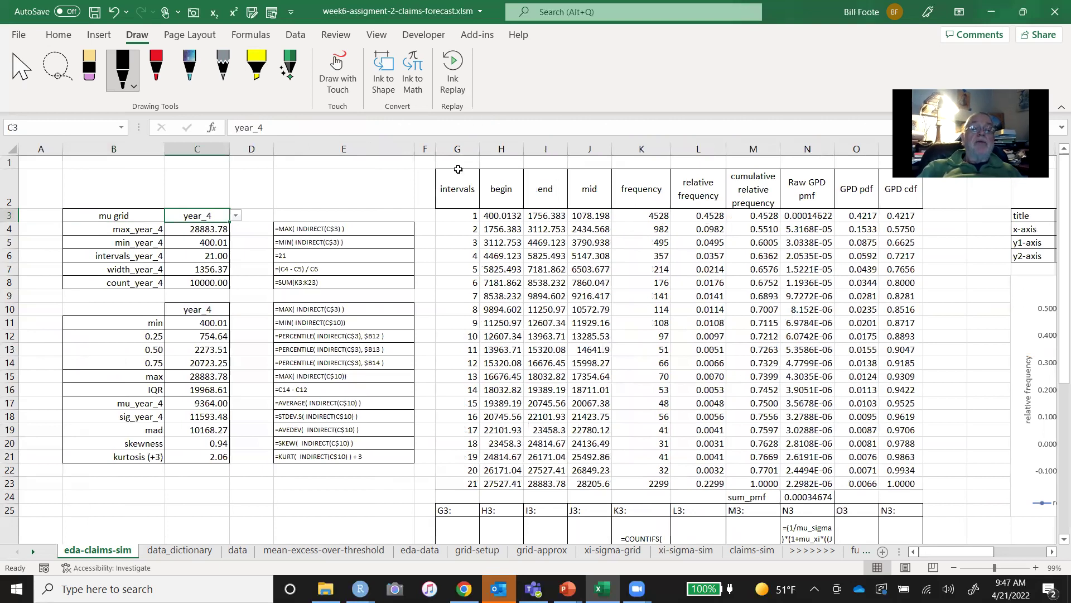
pyautogui.click(237, 219)
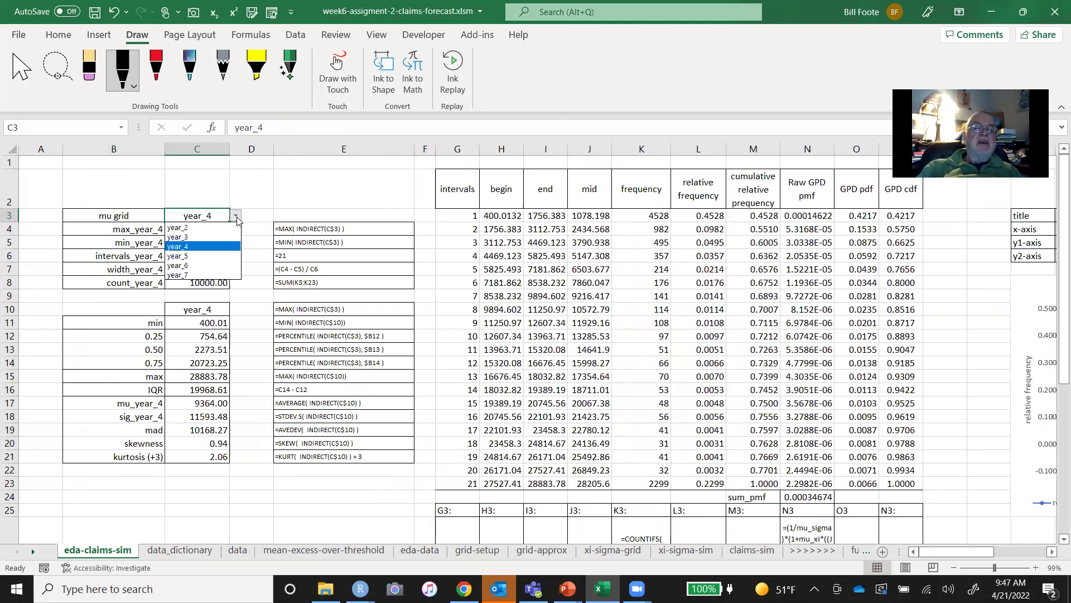
pyautogui.click(221, 256)
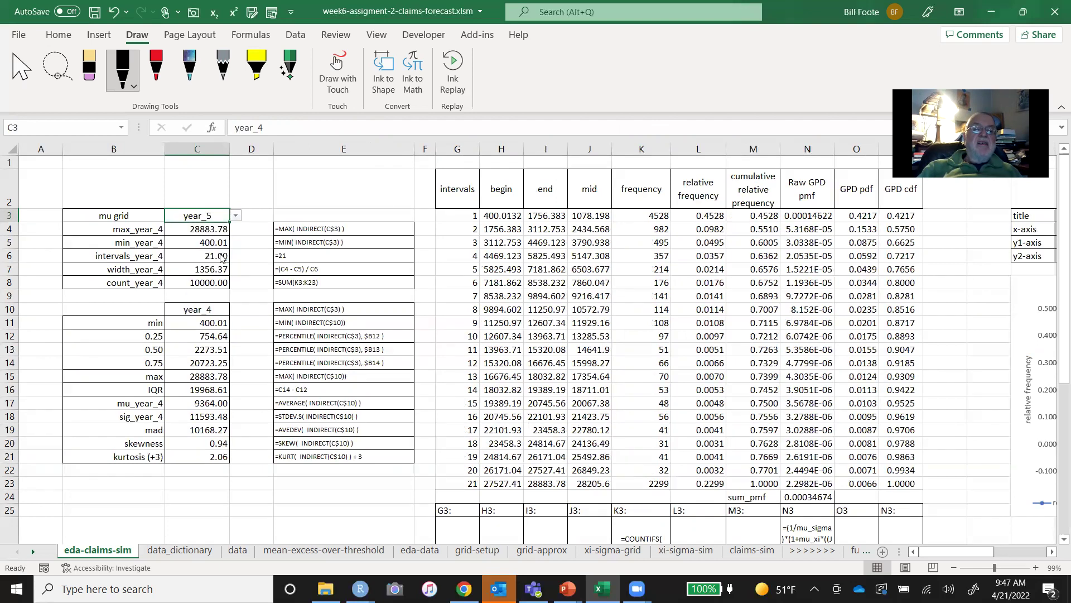
# Examine the year_5 interval table and the whole year_5 forecast chart beside it.
pyautogui.click(365, 195)
pyautogui.press('Right')
pyautogui.press('Right')
pyautogui.press('Right')
pyautogui.press('Right')
pyautogui.press('Right')
pyautogui.press('Right')
pyautogui.press('Right')
pyautogui.press('Right')
pyautogui.press('Right')
pyautogui.press('Right')
pyautogui.press('Right')
pyautogui.press('Right')
pyautogui.press('Right')
pyautogui.press('Right')
pyautogui.press('Right')
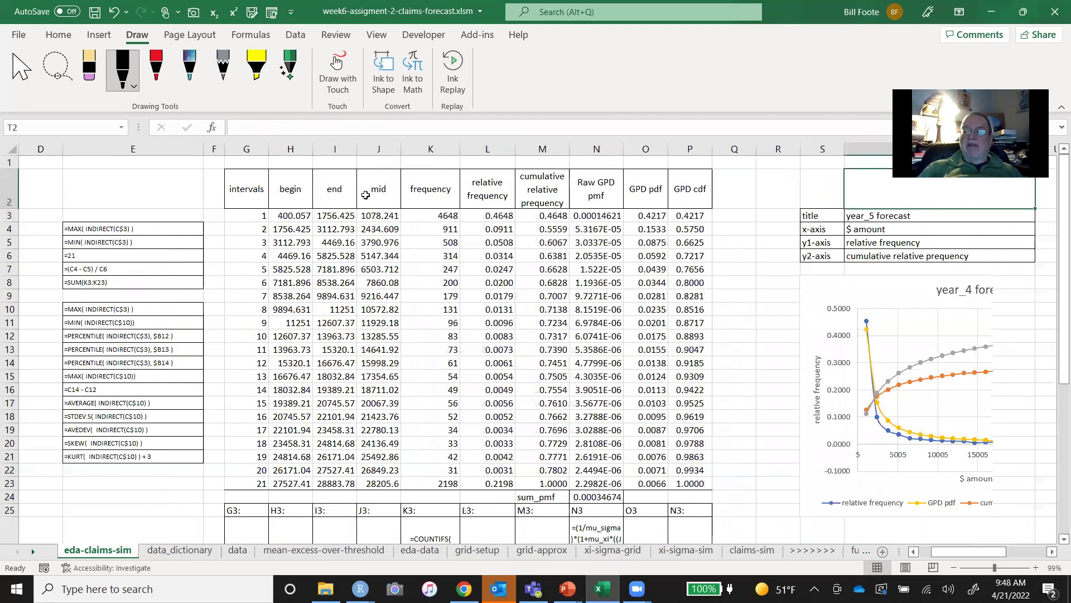
pyautogui.press('Right')
pyautogui.press('Right')
pyautogui.press('Right')
pyautogui.press('Right')
pyautogui.press('Right')
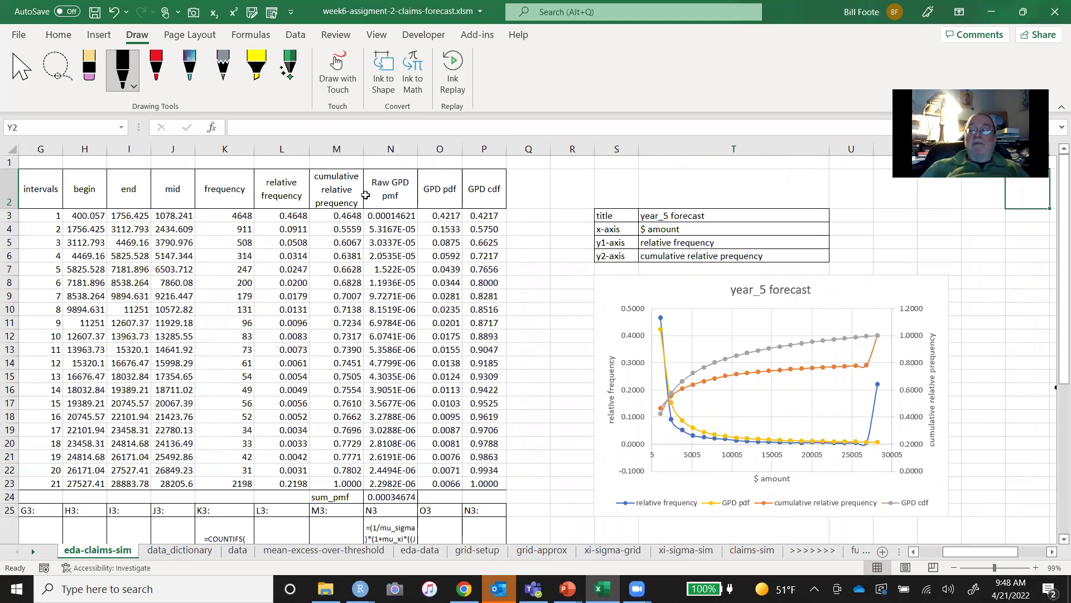
# Return to the mu grid table and inspect the year_5 formulas from the maximum in C4 to the count in C8.
pyautogui.press('Left')
pyautogui.press('Left')
pyautogui.press('Left')
pyautogui.press('Left')
pyautogui.press('Left')
pyautogui.press('Left')
pyautogui.press('Left')
pyautogui.press('Left')
pyautogui.press('Left')
pyautogui.press('Left')
pyautogui.press('Left')
pyautogui.press('Left')
pyautogui.press('Left')
pyautogui.press('Left')
pyautogui.press('Left')
pyautogui.press('Left')
pyautogui.press('Left')
pyautogui.press('Left')
pyautogui.press('Left')
pyautogui.press('Left')
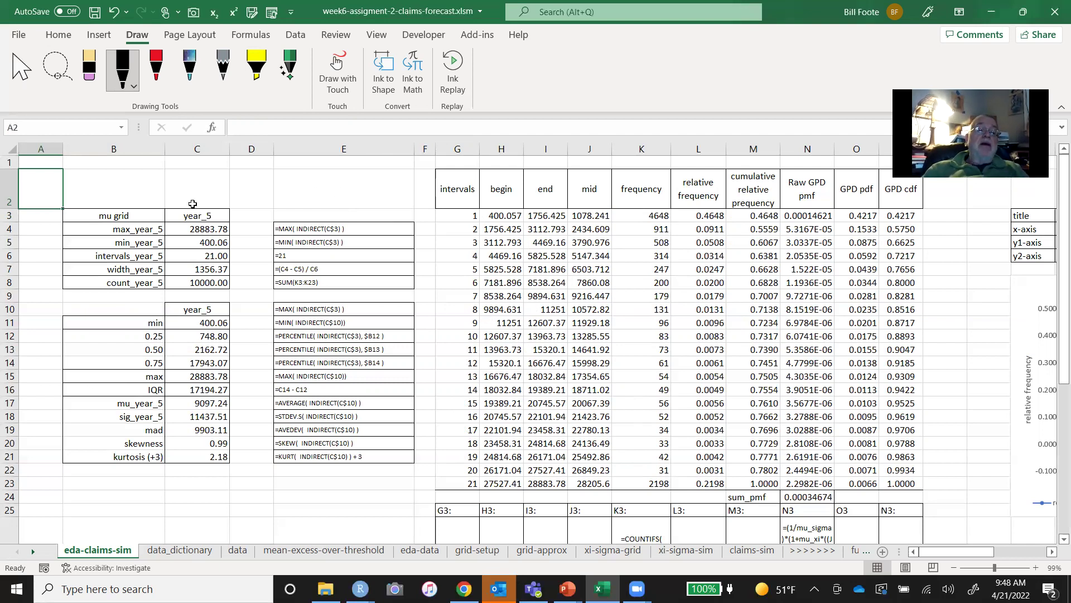
pyautogui.click(191, 231)
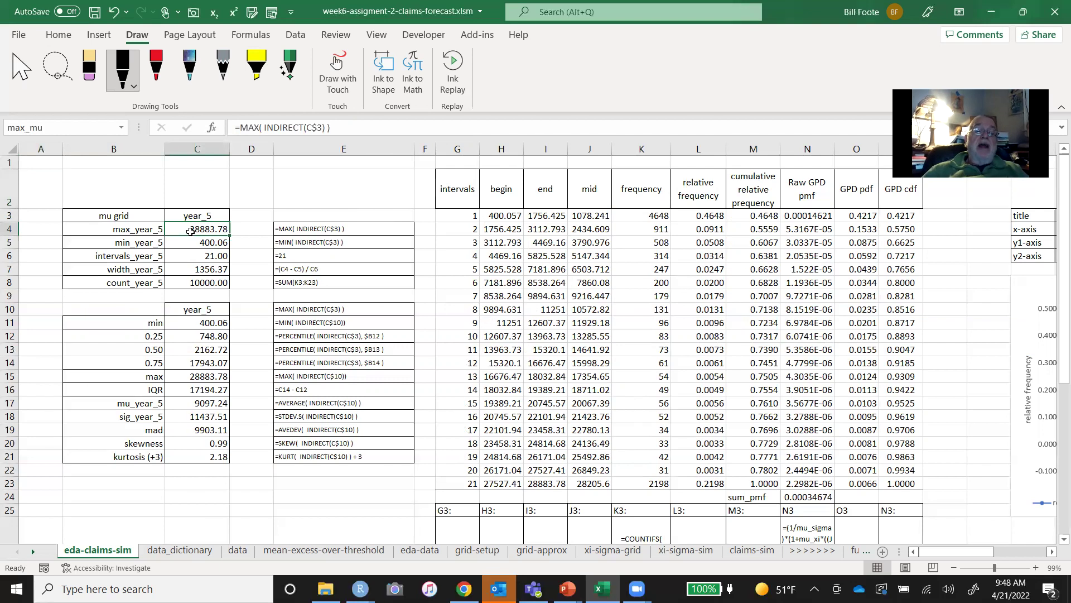
pyautogui.press('Down')
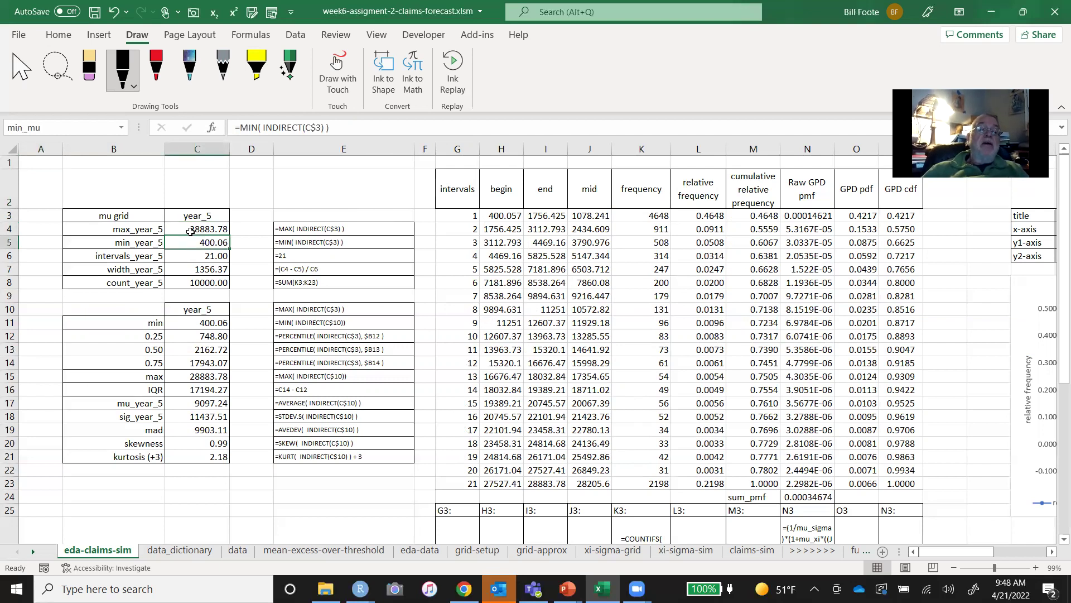
pyautogui.press('Down')
pyautogui.press('Down')
pyautogui.press('Down')
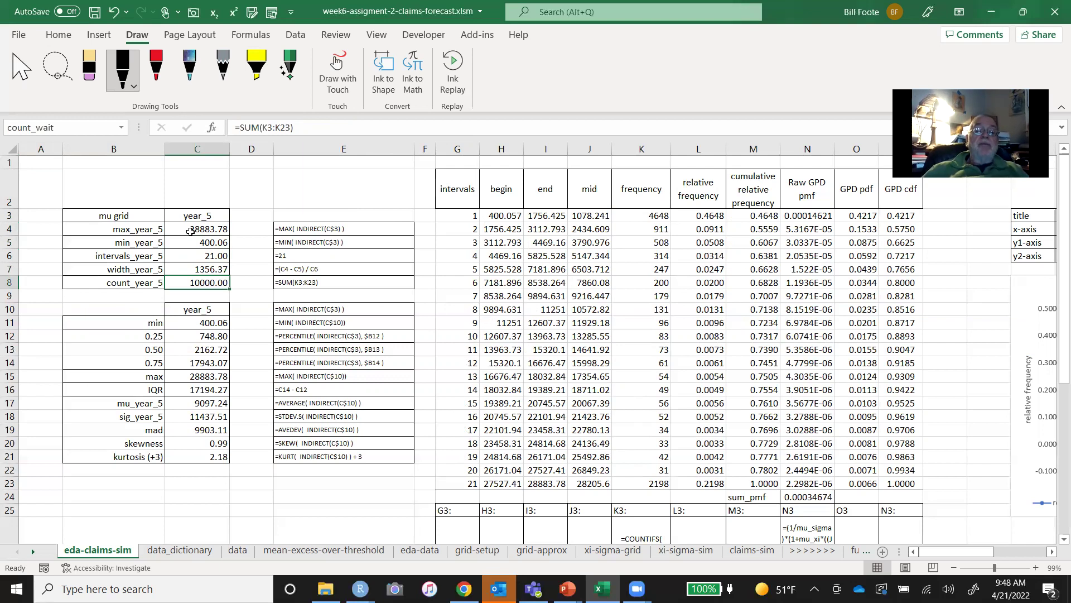
# Set the mu grid selection in C3 back to year_4.
pyautogui.click(206, 216)
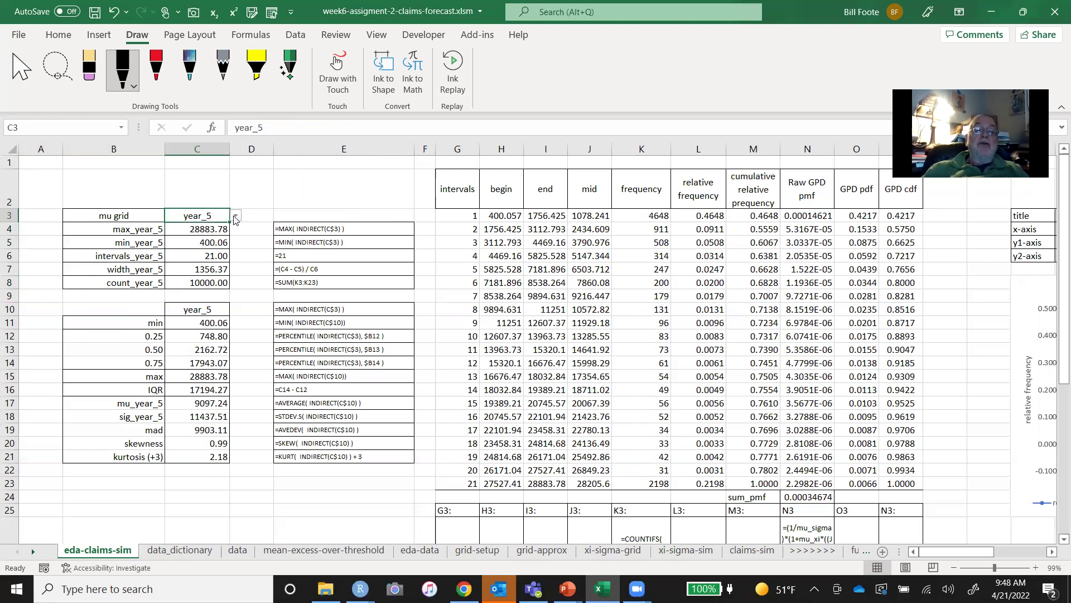
pyautogui.click(235, 217)
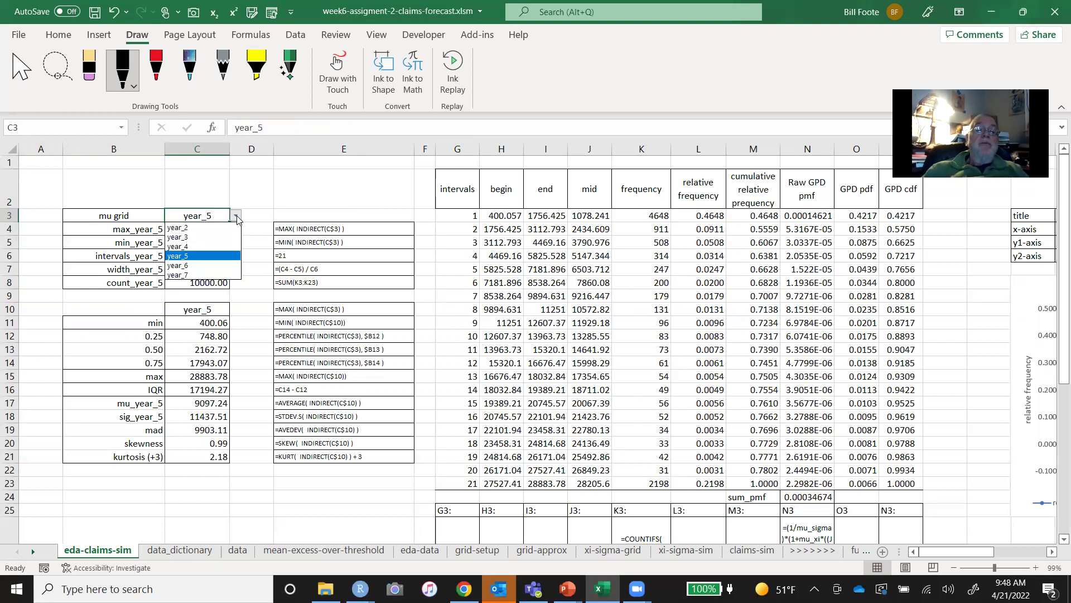
pyautogui.click(217, 246)
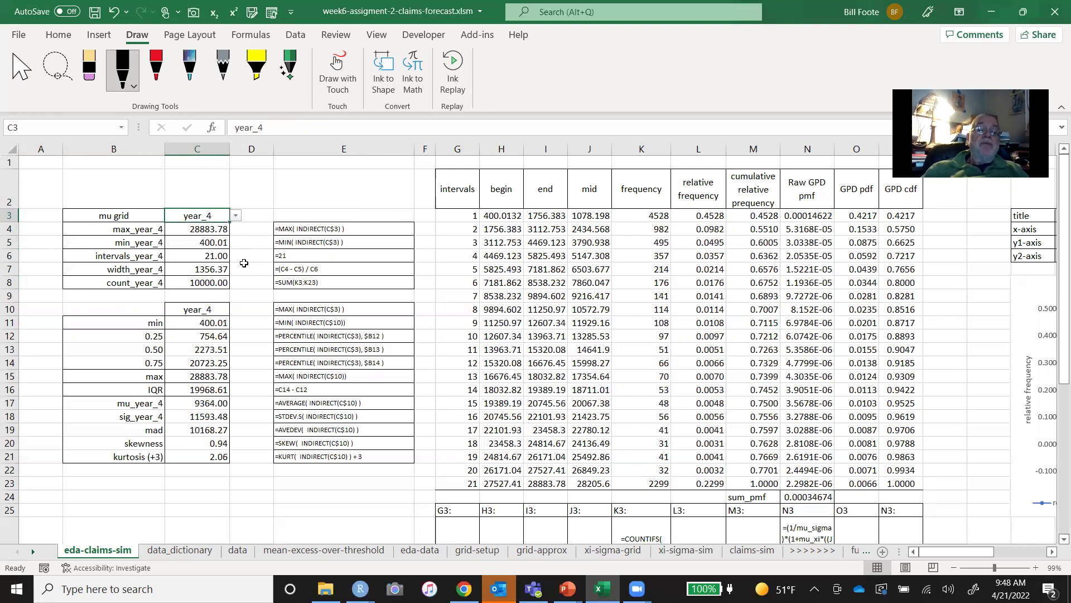
# Inspect the year_4 summary formulas from the minimum in C11 through the percentiles to the average in C17.
pyautogui.click(208, 325)
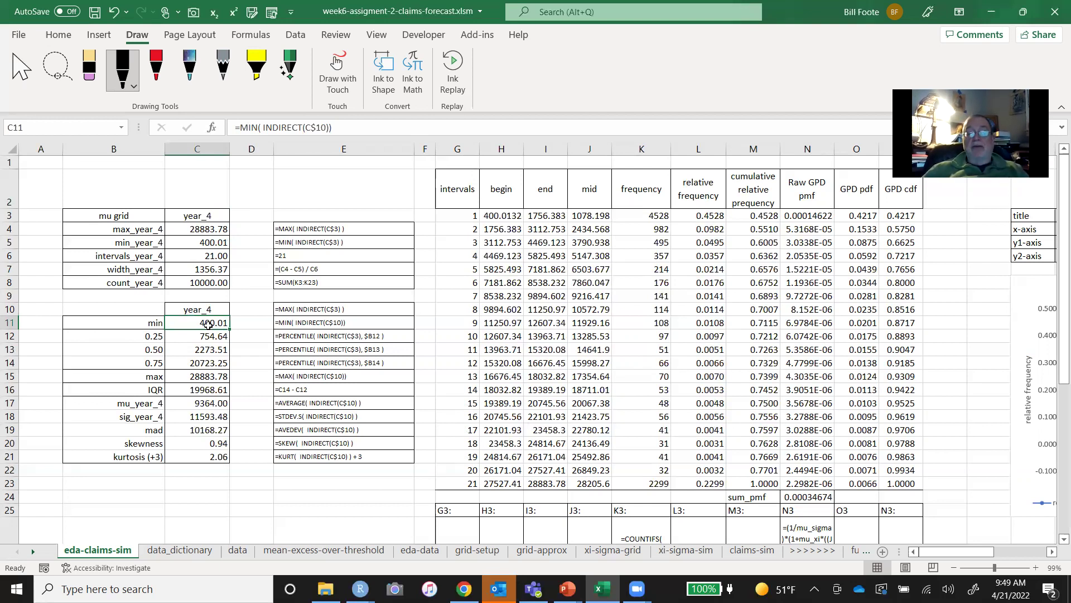
pyautogui.press('Down')
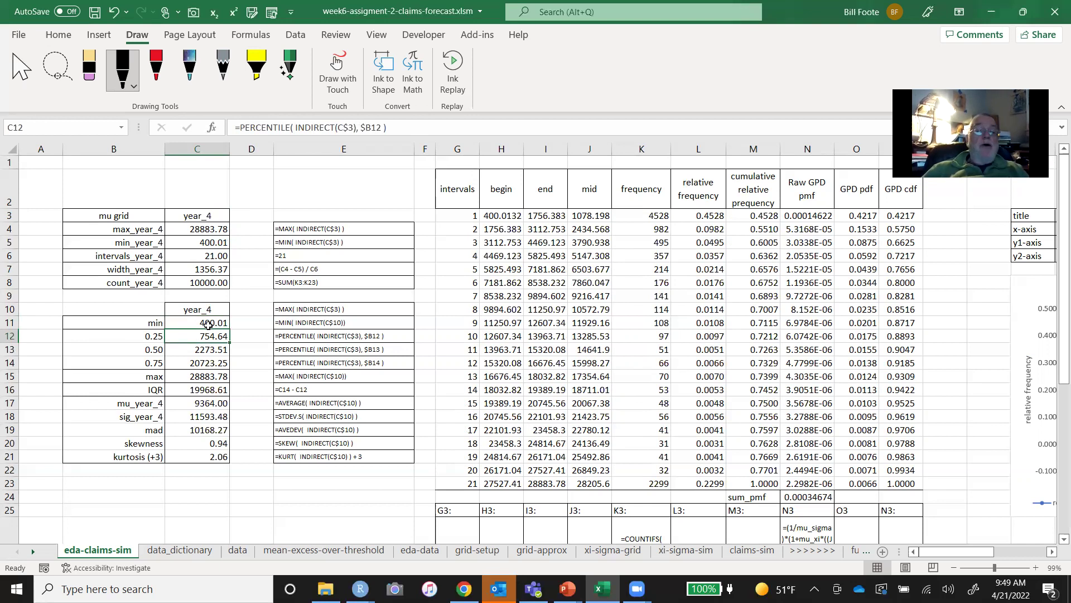
pyautogui.press('Down')
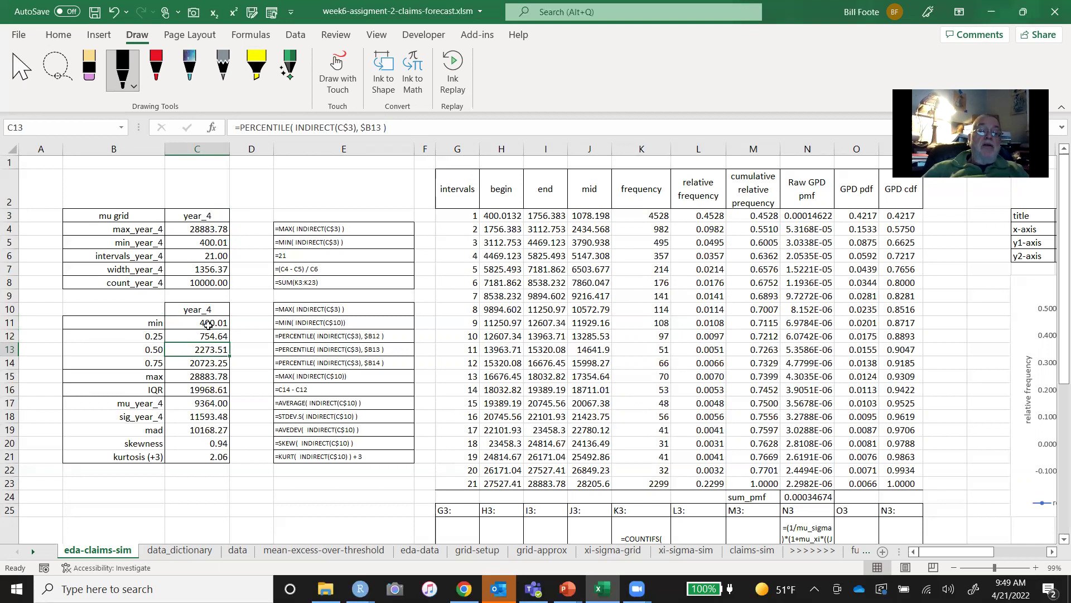
pyautogui.press('Down')
pyautogui.press('Down')
pyautogui.press('Down')
pyautogui.press('Down')
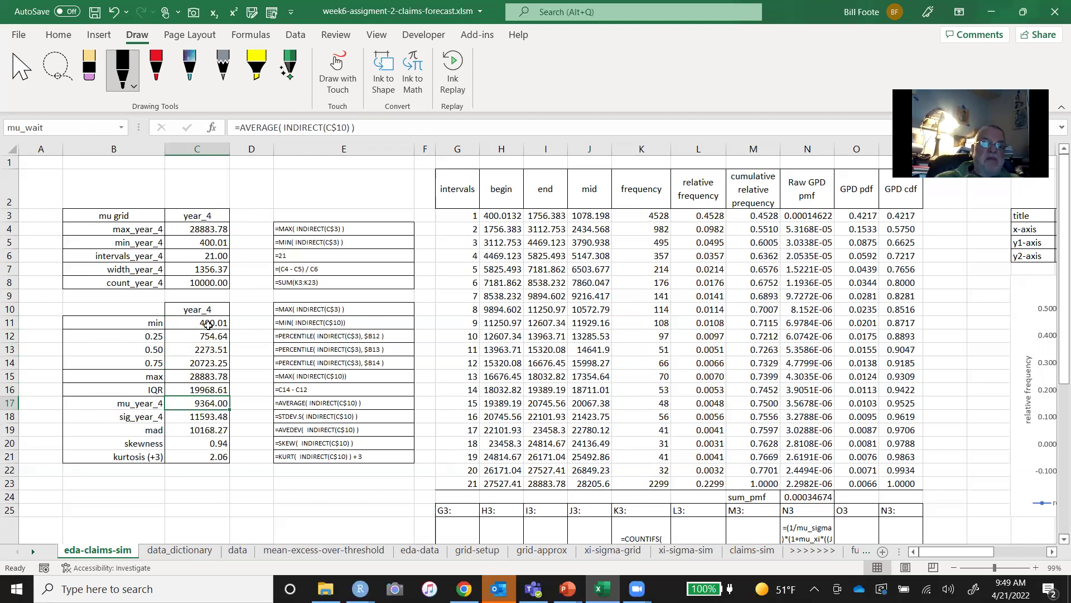
pyautogui.press('Up')
pyautogui.press('Up')
pyautogui.press('Up')
pyautogui.press('Up')
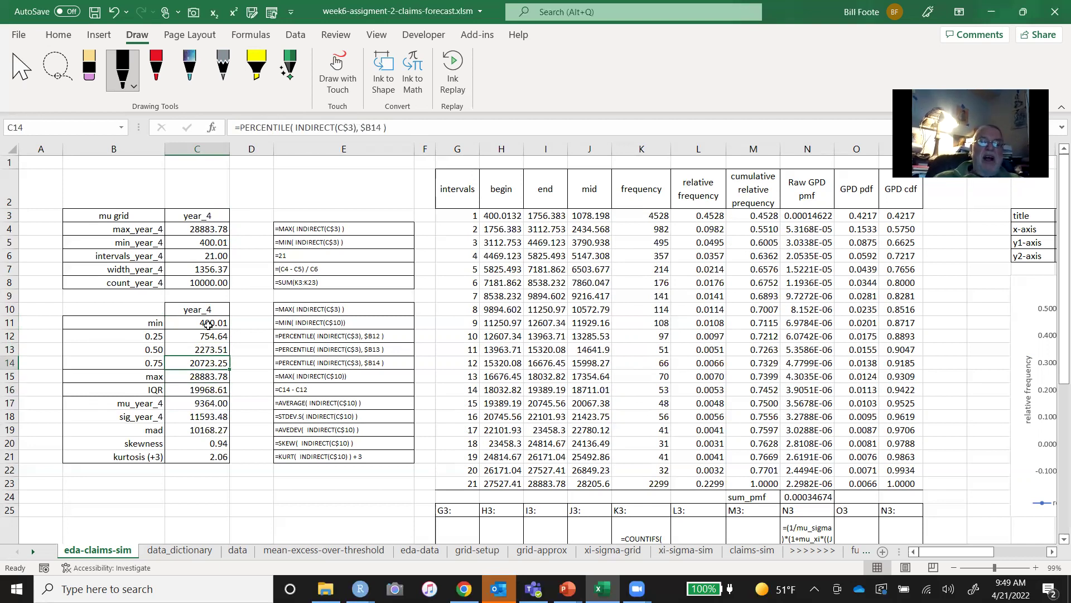
# Inspect the maximum, IQR, average, standard deviation, mean absolute deviation, skewness and kurtosis formulas in C15 to C21.
pyautogui.press('Down')
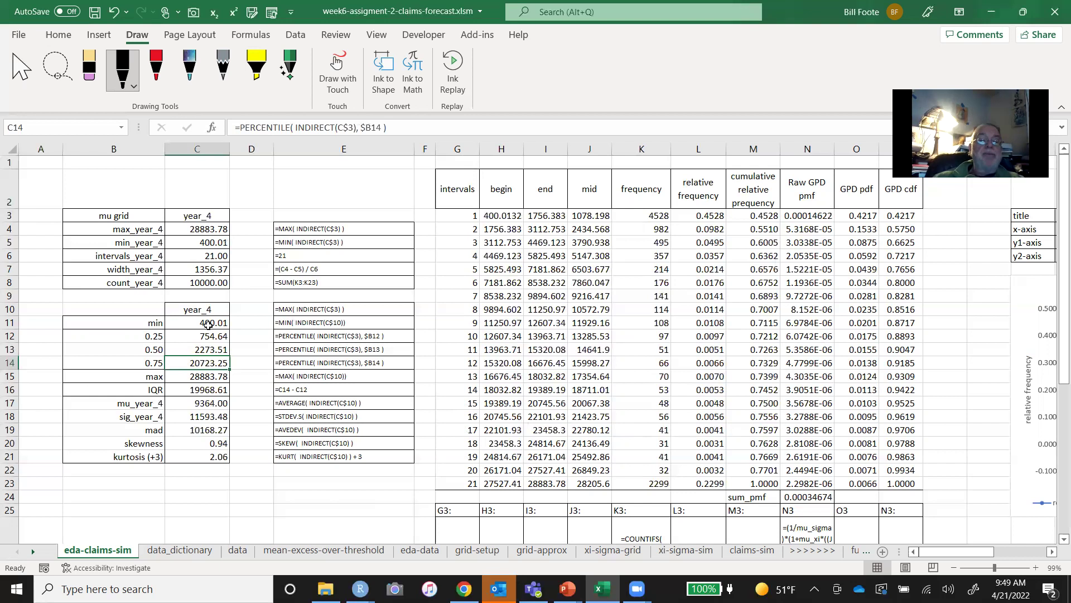
pyautogui.press('Down')
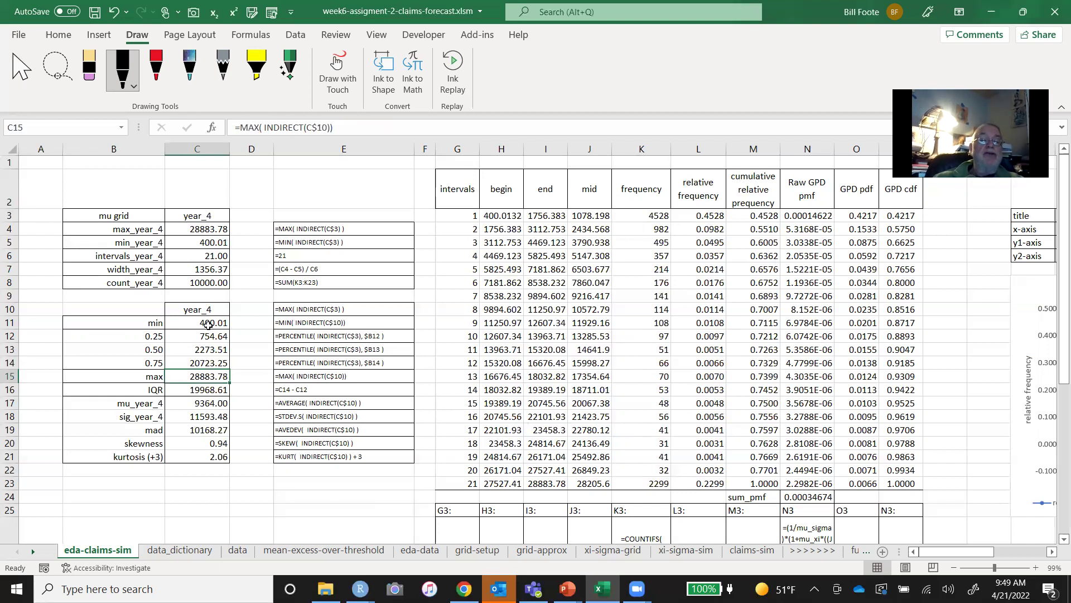
pyautogui.press('Down')
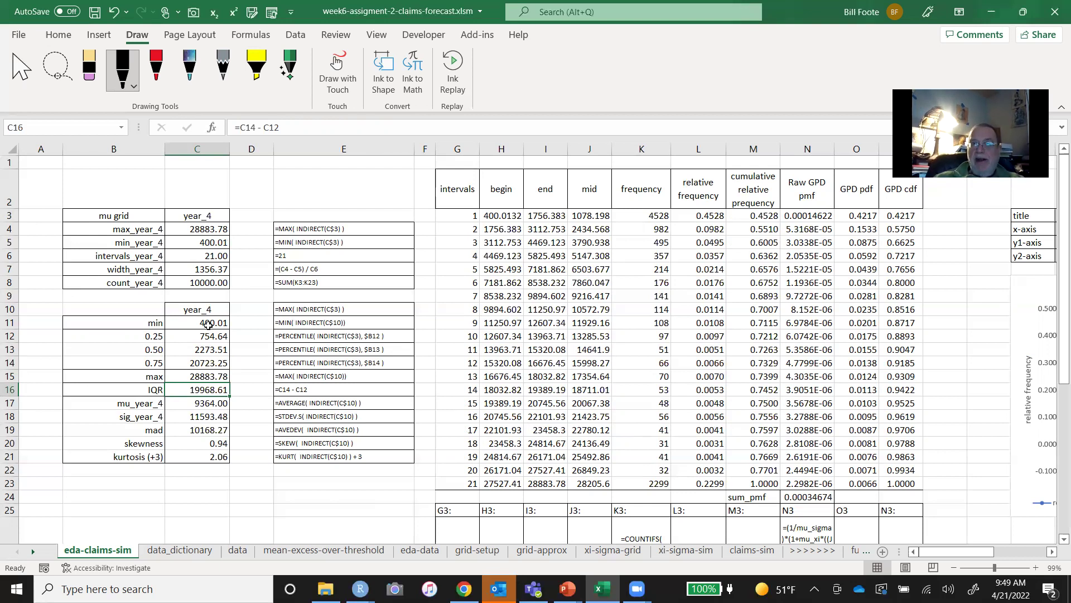
pyautogui.press('Down')
pyautogui.press('Down')
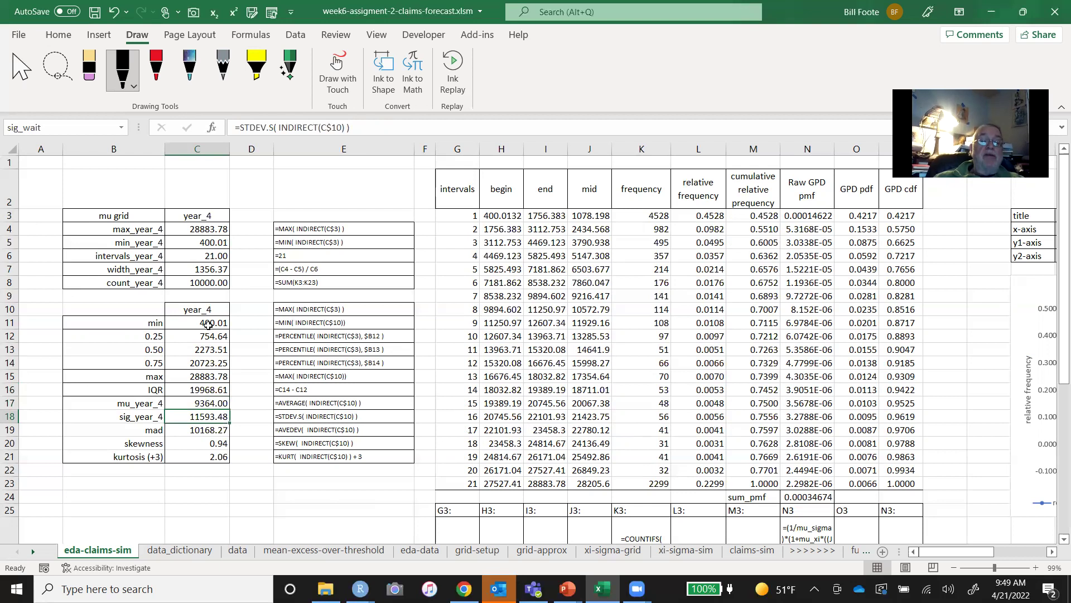
pyautogui.press('Down')
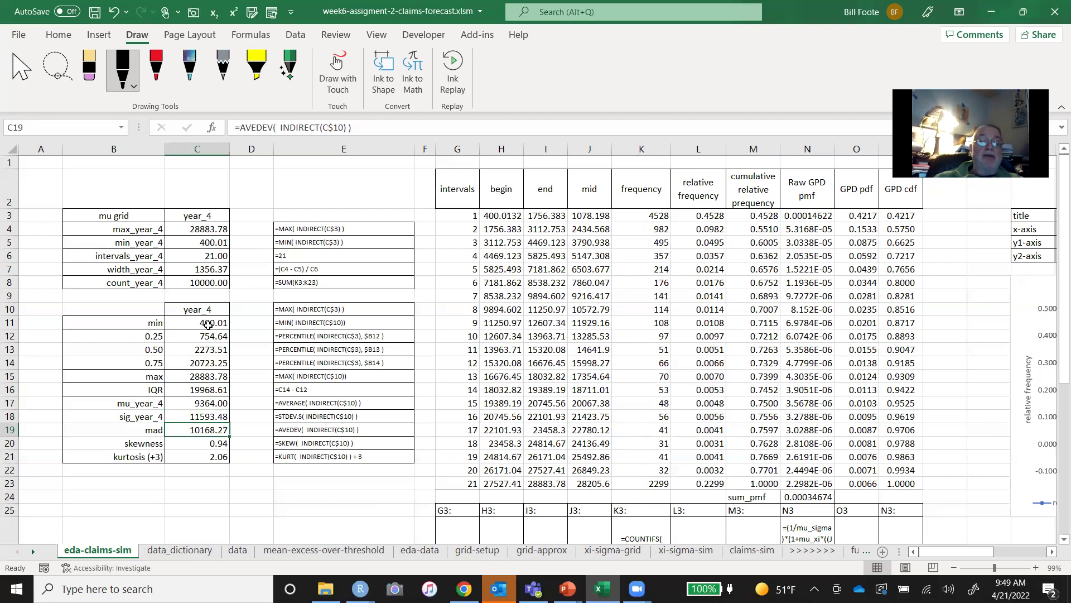
pyautogui.press('Up')
pyautogui.press('Down')
pyautogui.press('Down')
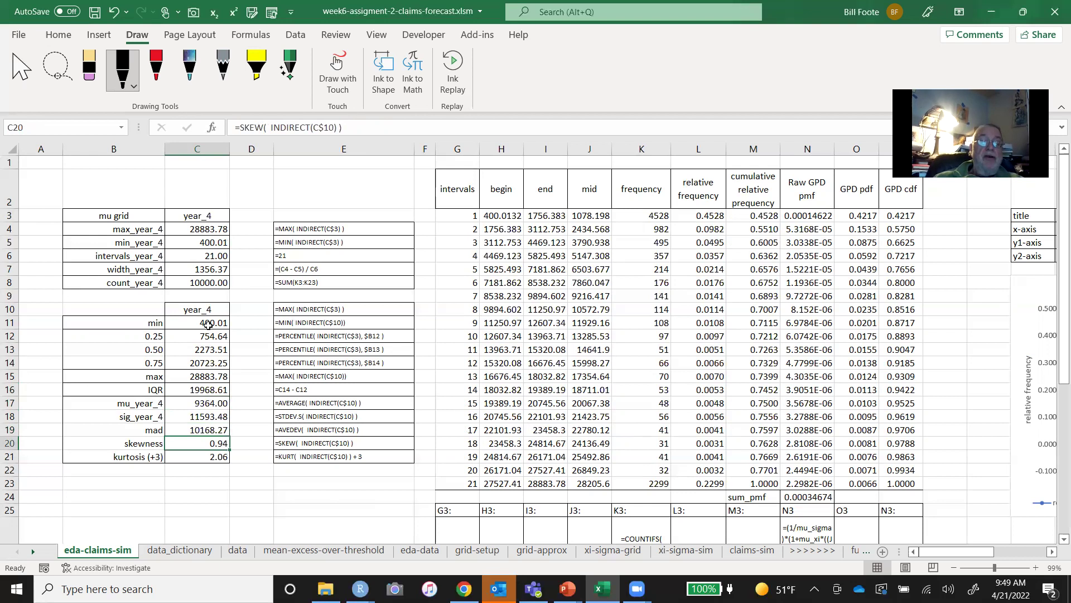
pyautogui.press('Down')
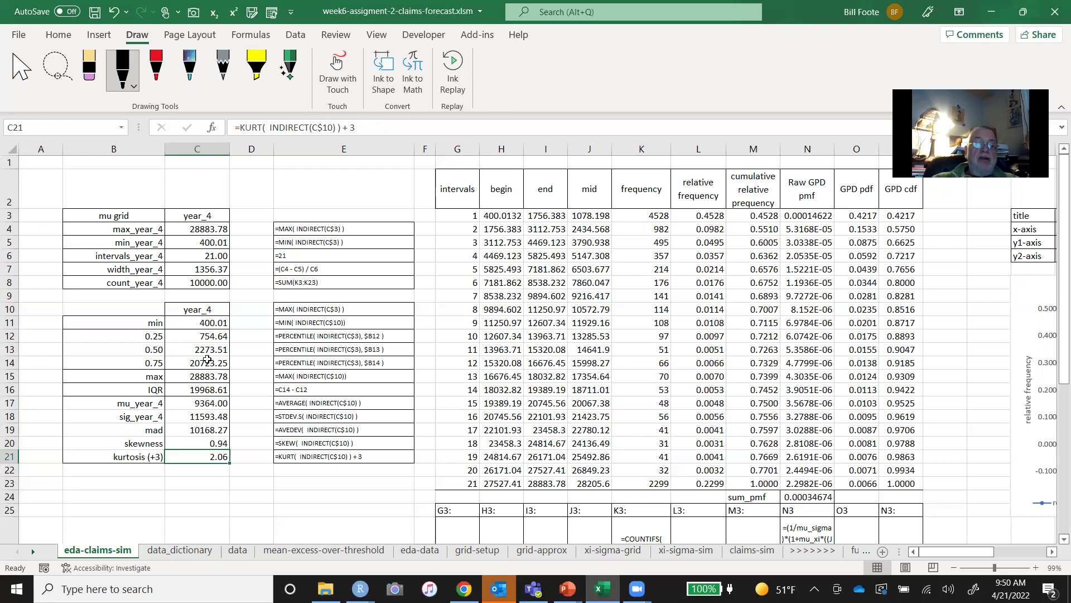
# Check how the C10 heading refers to the selection in C3, and browse the workbook's defined names down to the year ranges.
pyautogui.click(202, 314)
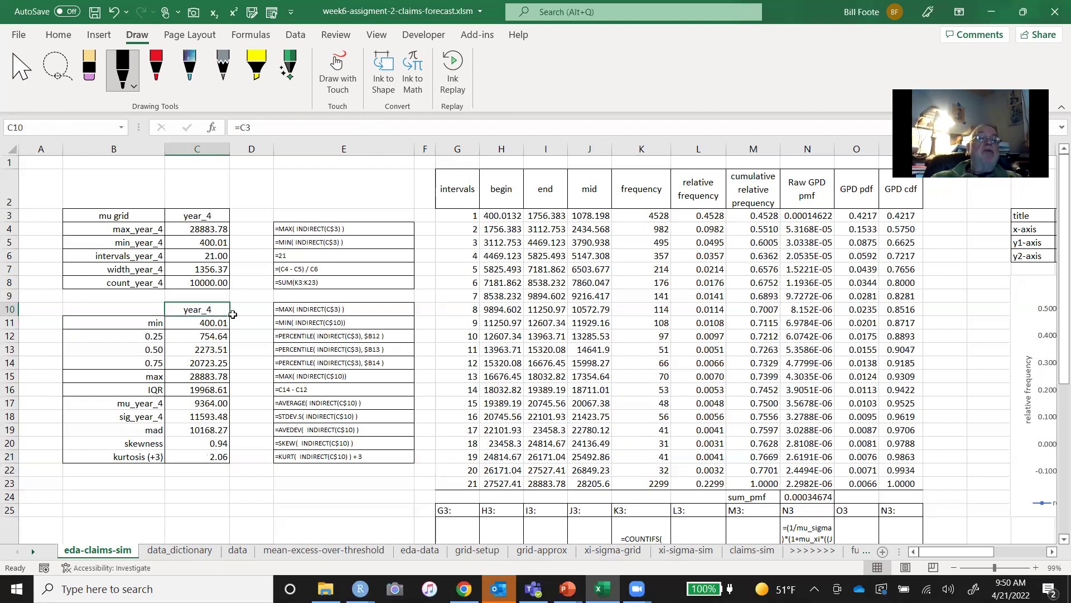
pyautogui.click(209, 216)
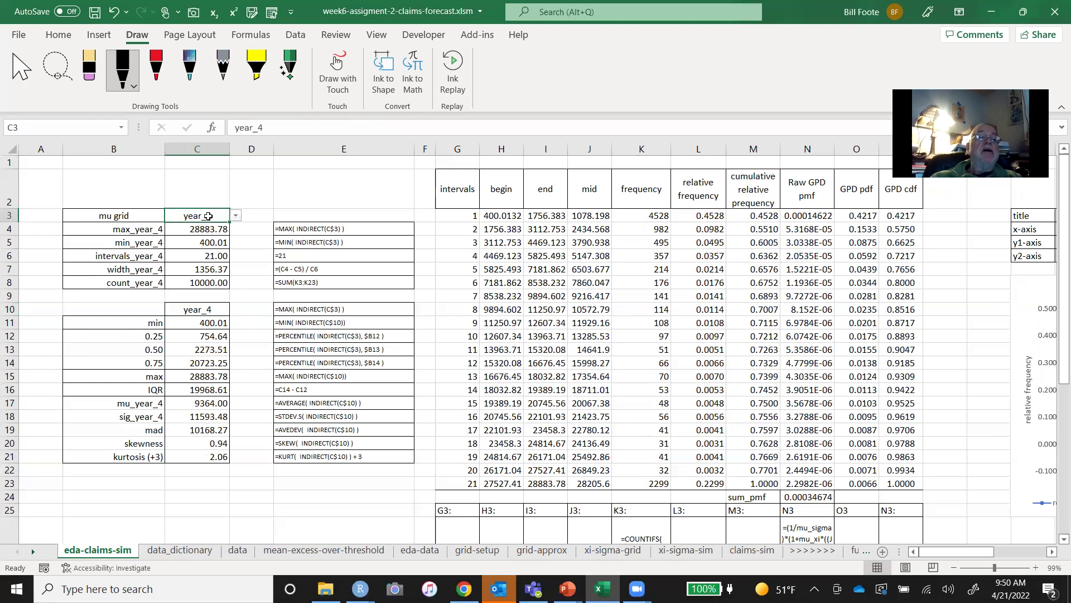
pyautogui.click(248, 199)
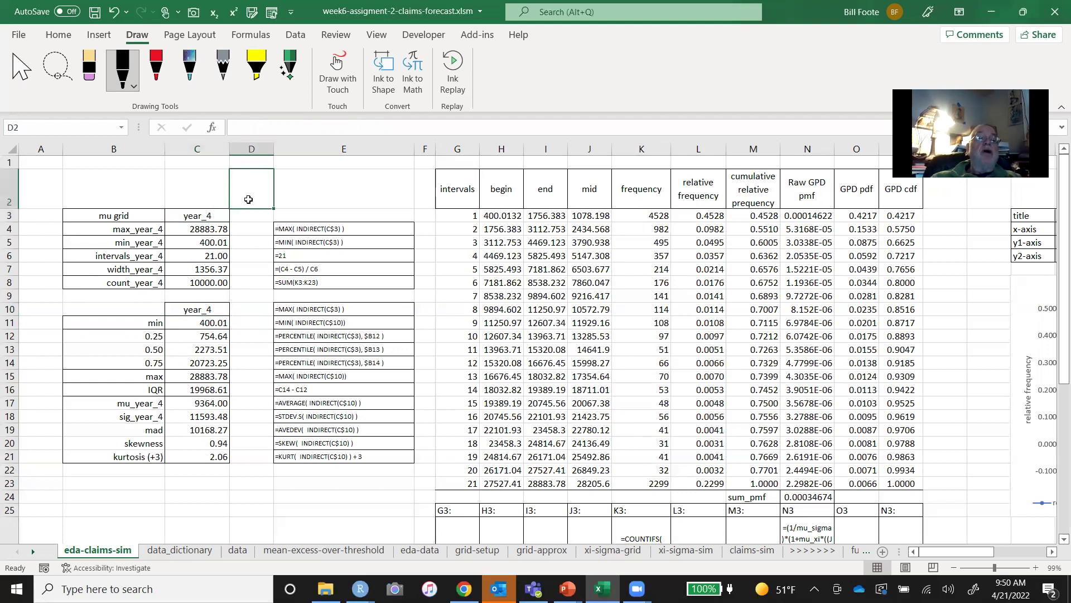
pyautogui.click(121, 128)
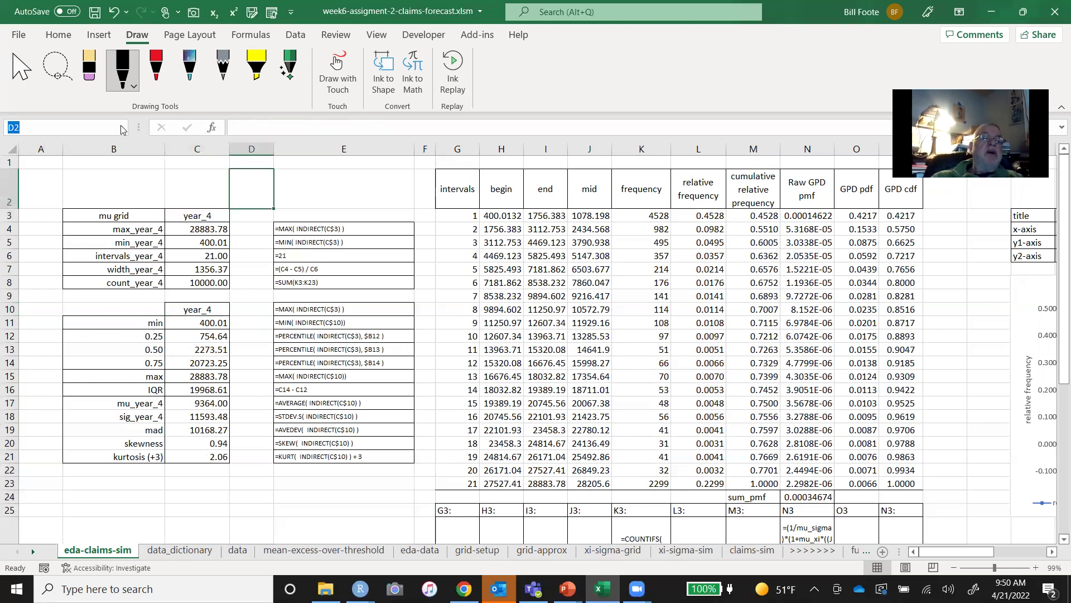
pyautogui.moveTo(121, 196); pyautogui.dragTo(109, 516)
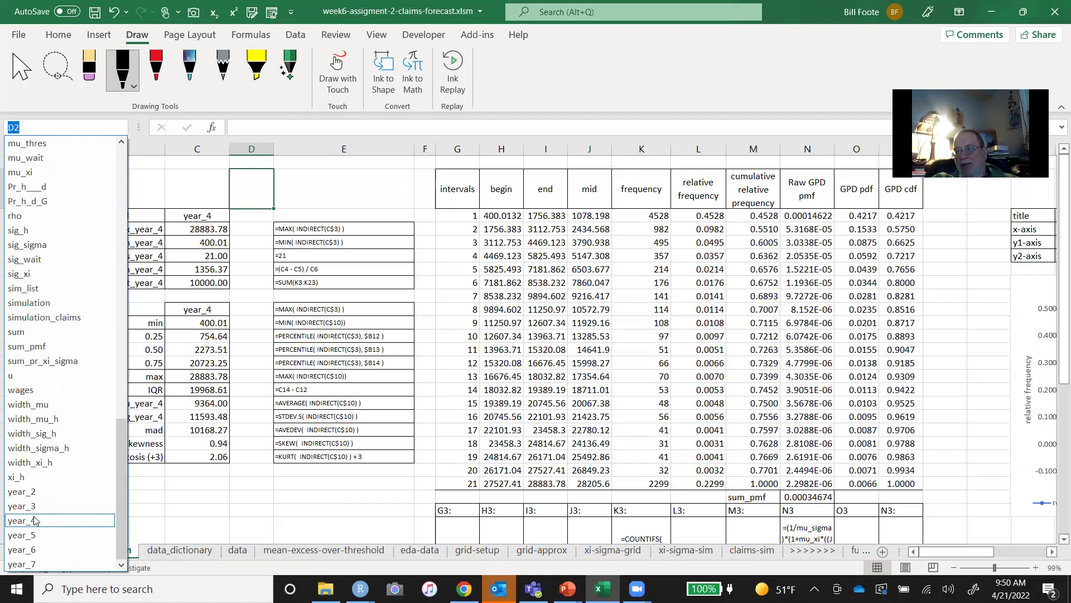
pyautogui.press('Escape')
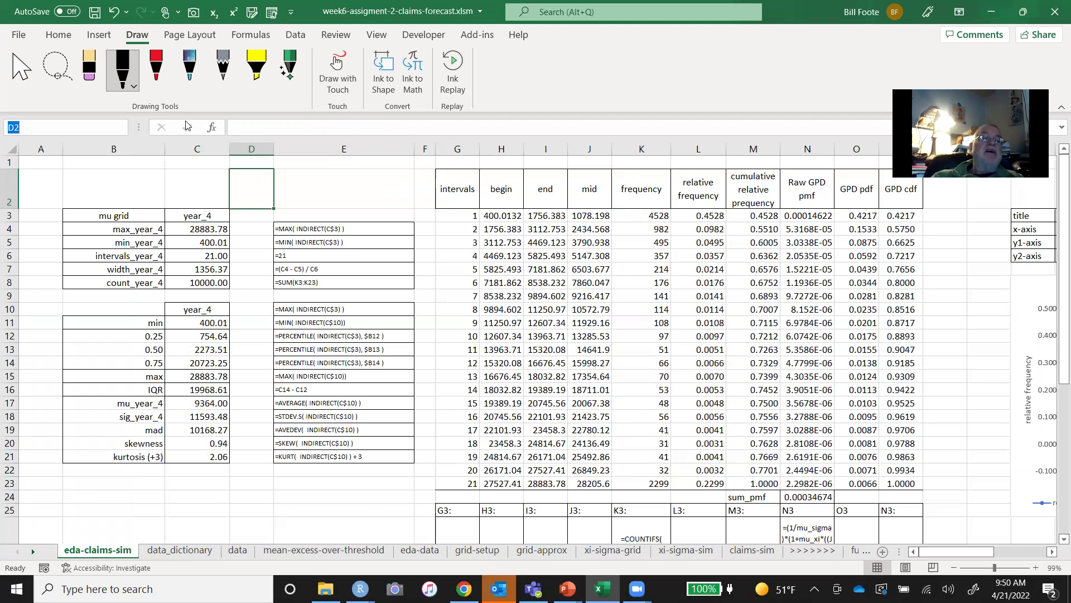
pyautogui.click(112, 129)
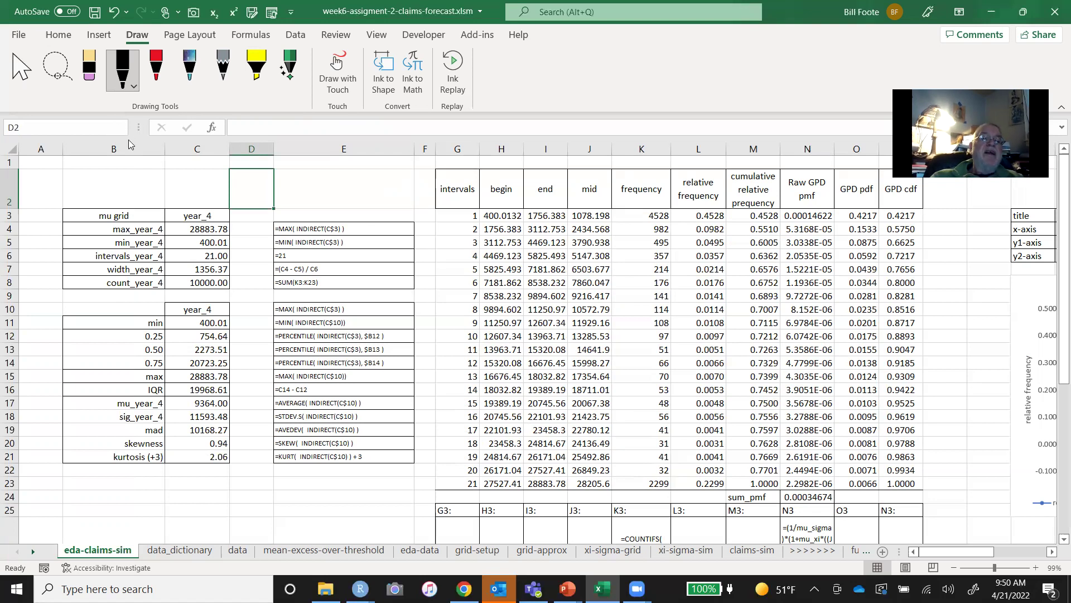
# From the mu grid selection in C3, go to the named range year_4 on the claims-sim sheet.
pyautogui.click(201, 216)
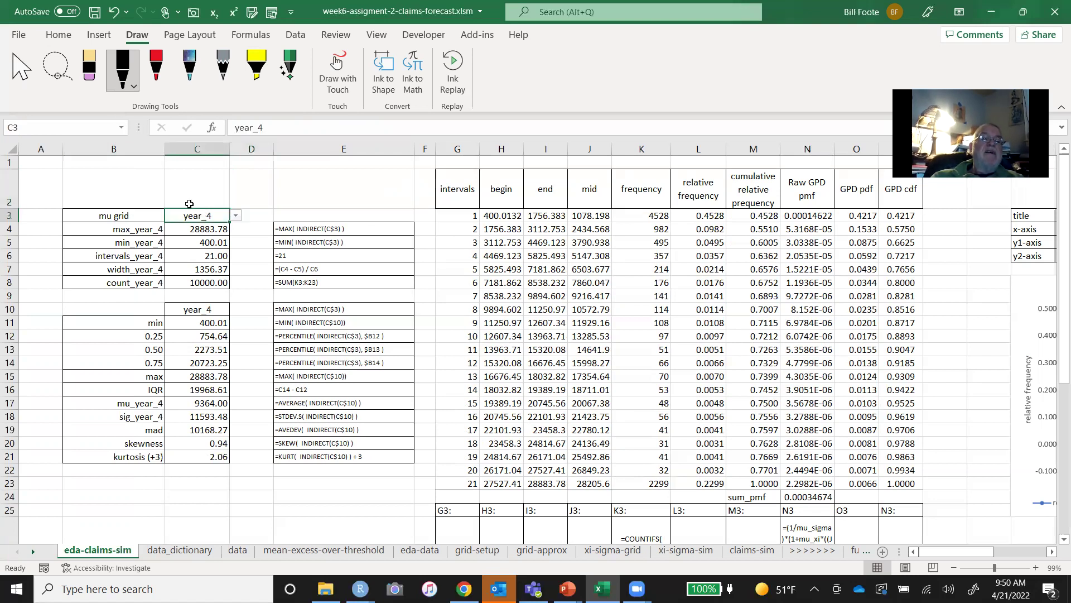
pyautogui.click(121, 128)
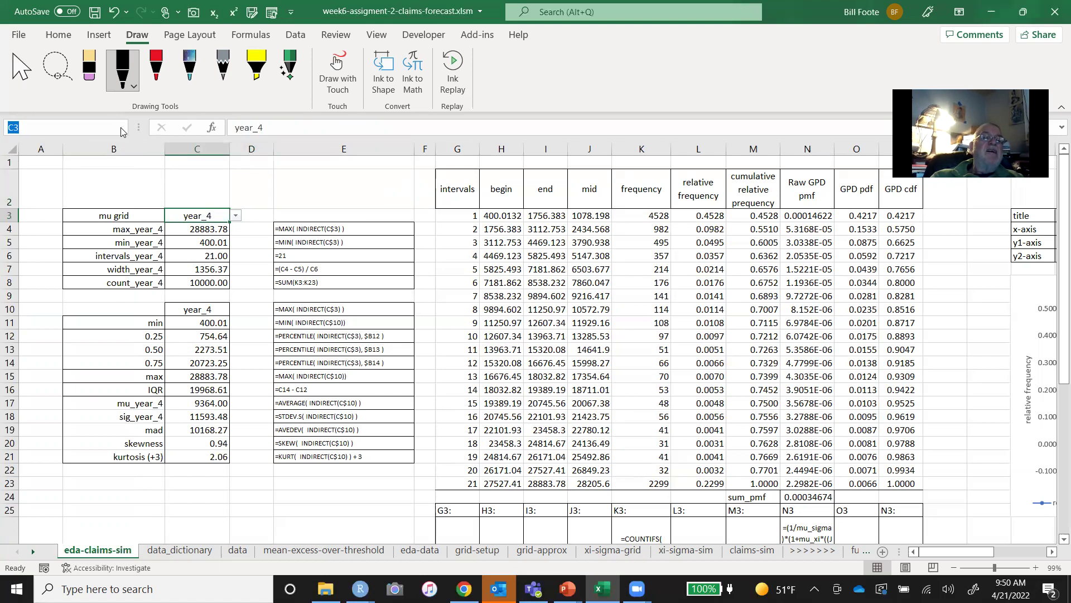
pyautogui.moveTo(124, 172); pyautogui.dragTo(117, 471)
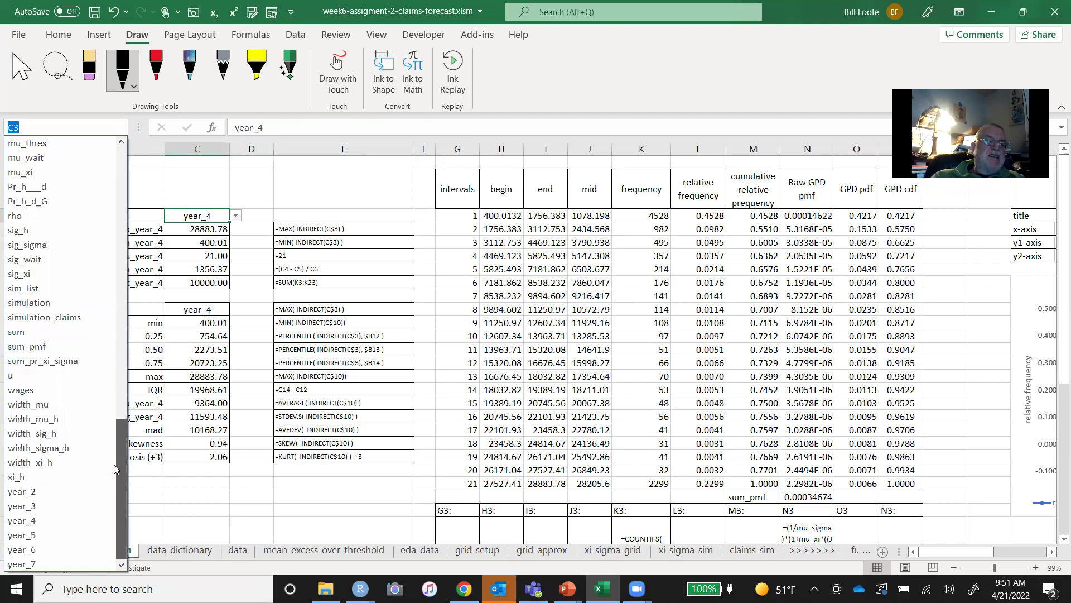
pyautogui.click(60, 522)
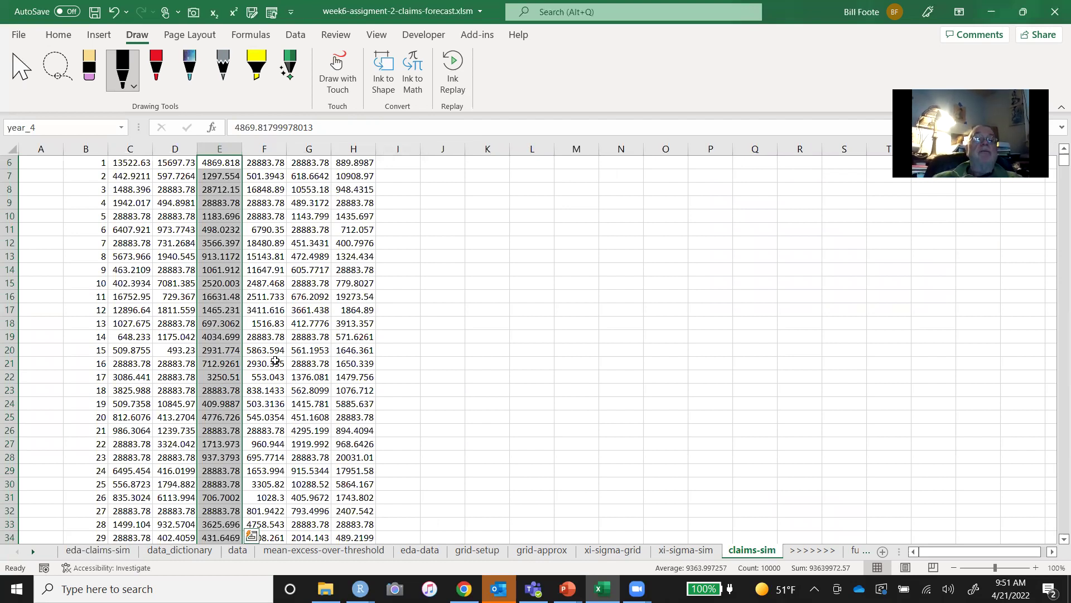
# Inspect the year_4 heading formula in E5 and the neighbouring year headings of the simulation run table.
pyautogui.press('Up')
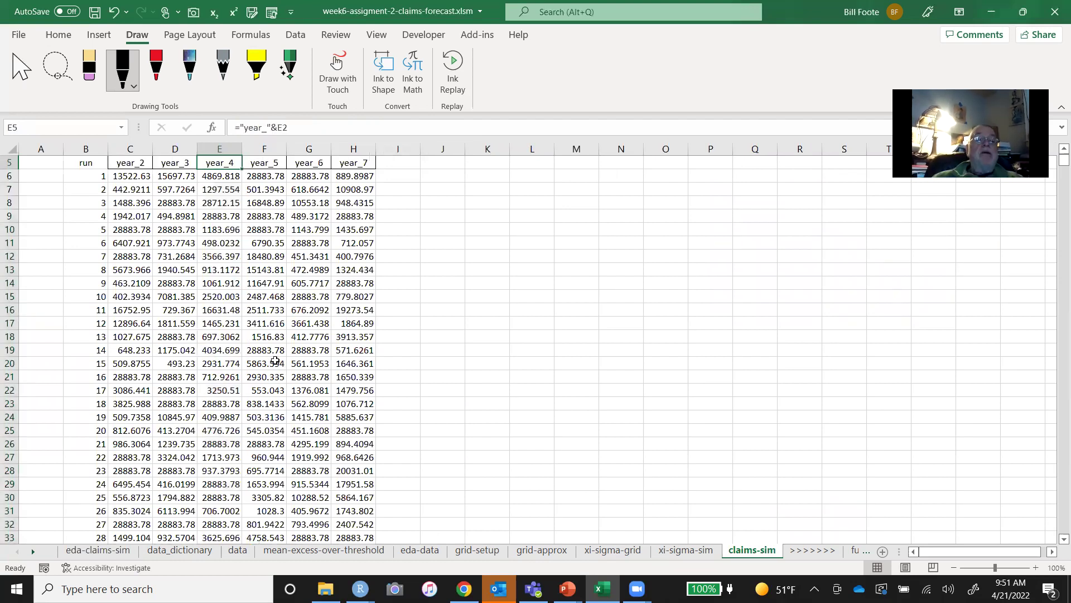
pyautogui.press('Left')
pyautogui.press('Left')
pyautogui.press('Right')
pyautogui.press('Right')
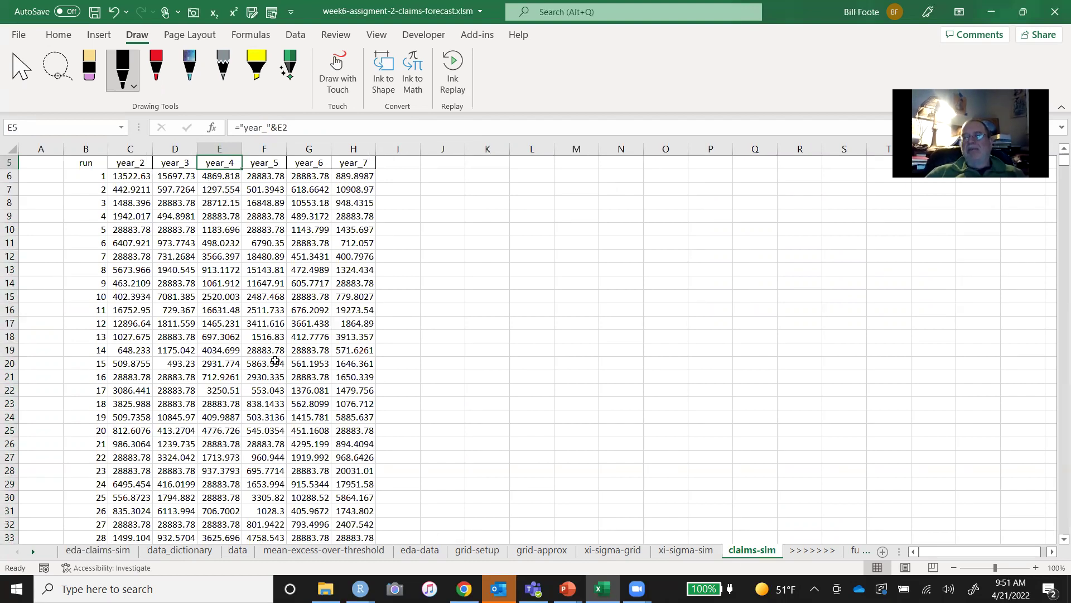
# Inspect the rows above the run table, ending on the year 4 link to xi-sigma-sim in E3.
pyautogui.press('Up')
pyautogui.press('Up')
pyautogui.press('Up')
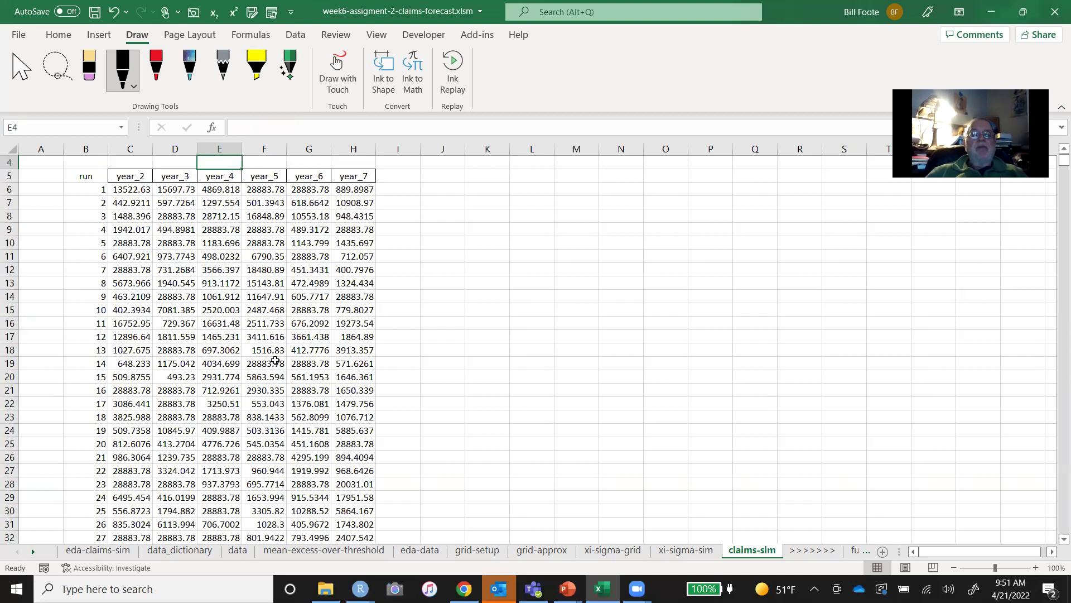
pyautogui.press('Down')
pyautogui.press('Down')
pyautogui.press('Down')
pyautogui.press('Up')
pyautogui.press('Up')
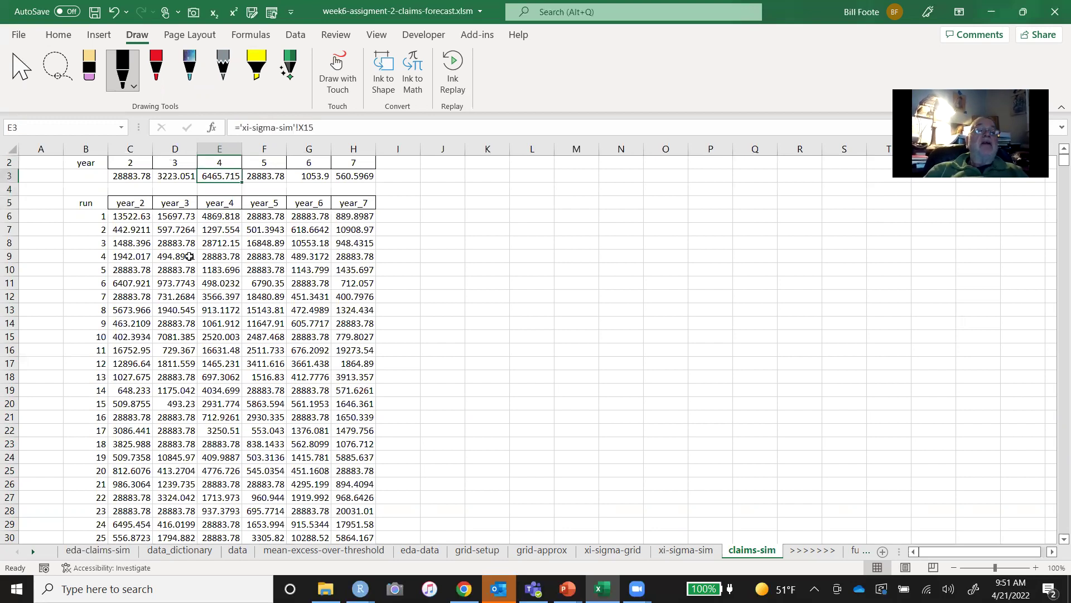
# Open the Visual Basic editor and display the code of the workbook's solverSimulation module.
pyautogui.click(413, 35)
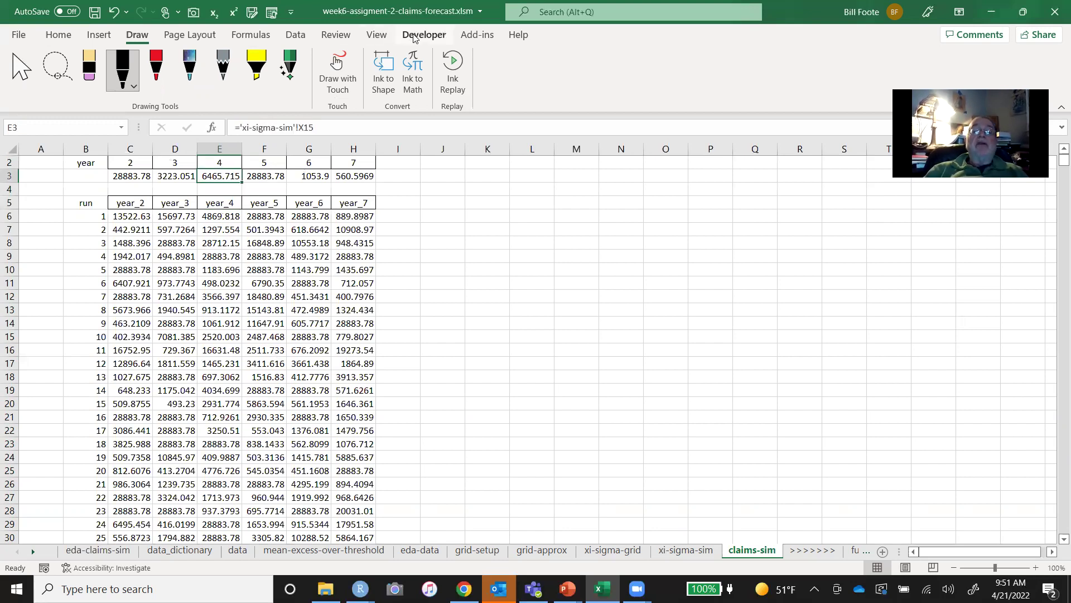
pyautogui.click(20, 68)
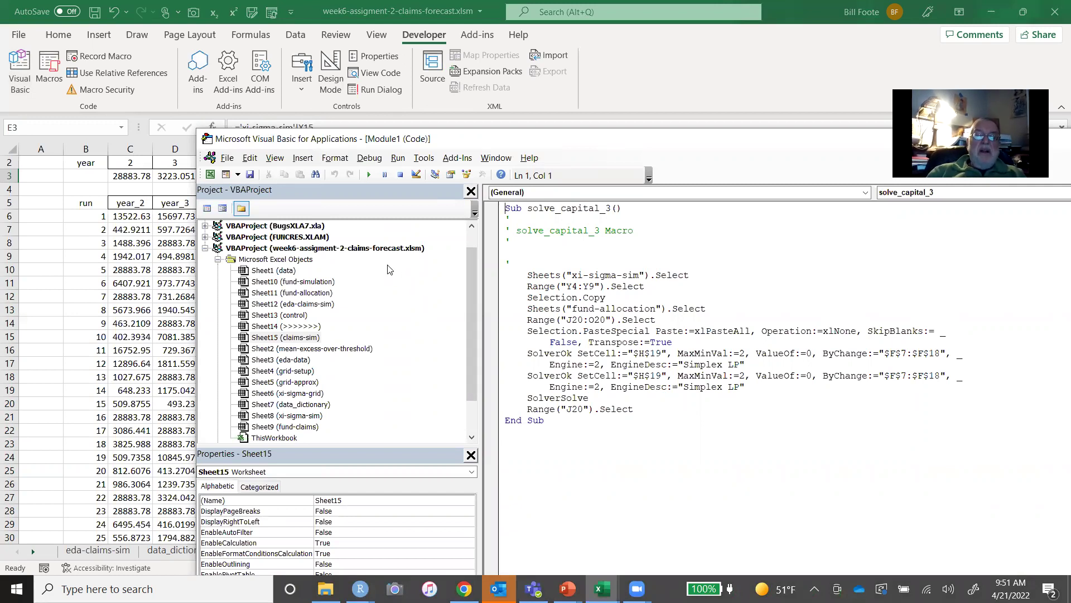
pyautogui.click(469, 274)
pyautogui.moveTo(469, 271); pyautogui.dragTo(478, 309)
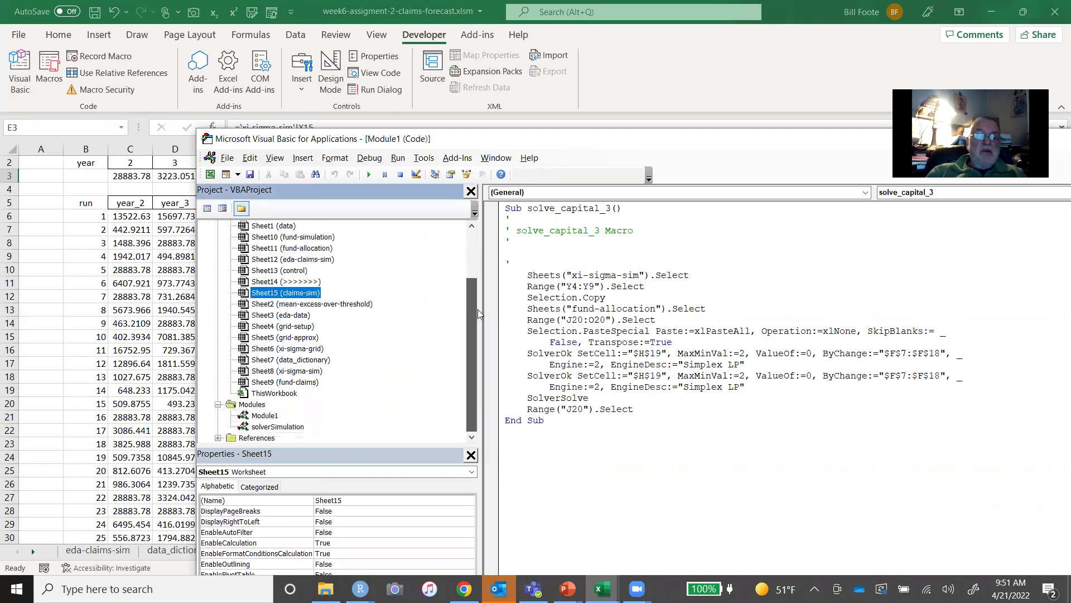
pyautogui.click(273, 419)
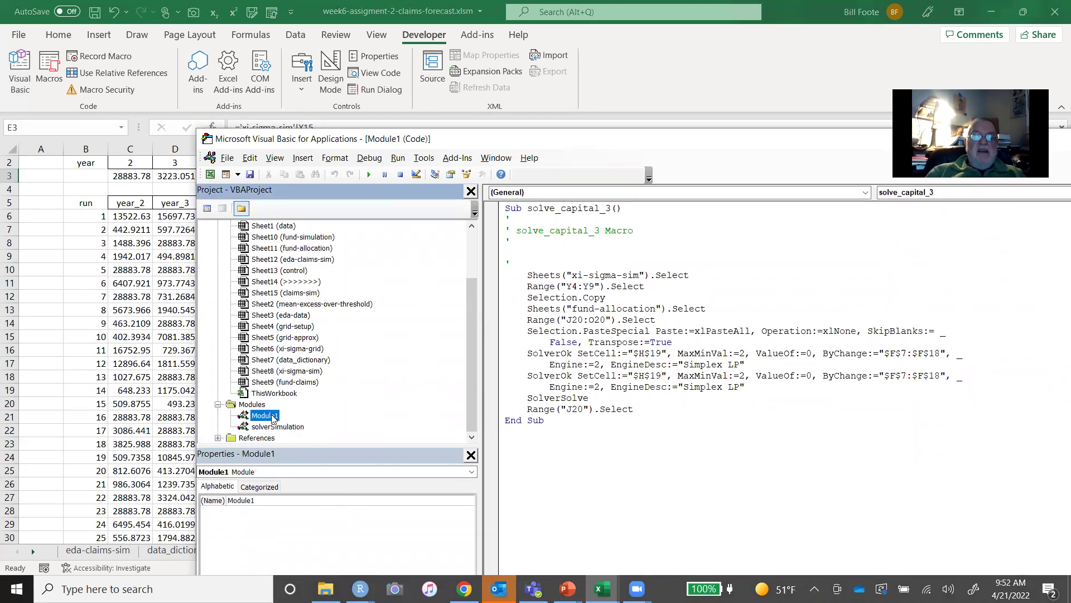
pyautogui.doubleClick(281, 428)
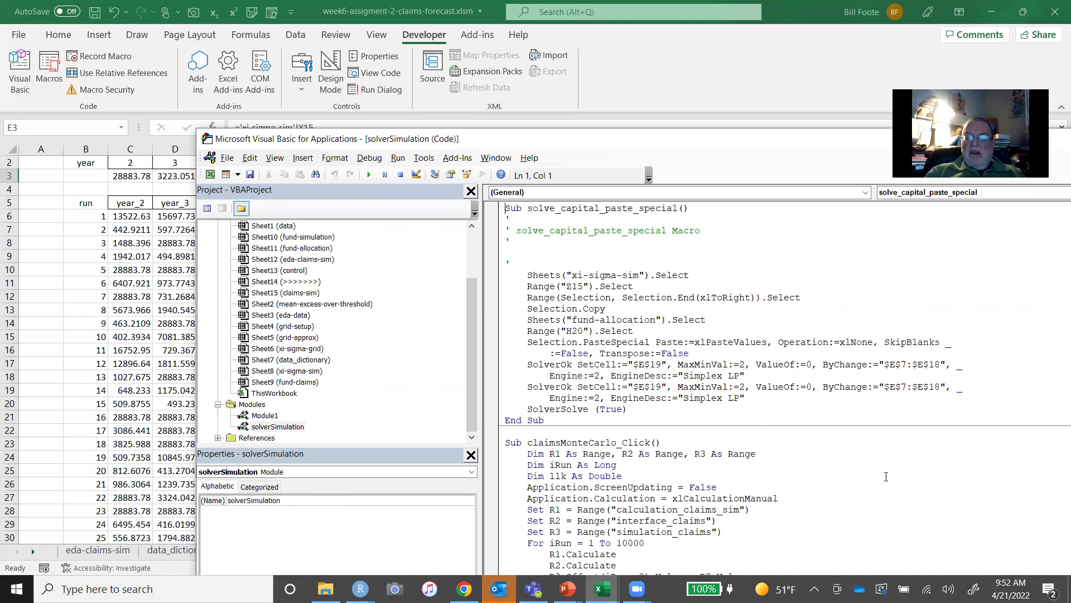
# Examine the claimsMonteCarlo_Click macro from its calculation settings through the R1, R2 and R3 range assignments.
pyautogui.click(867, 486)
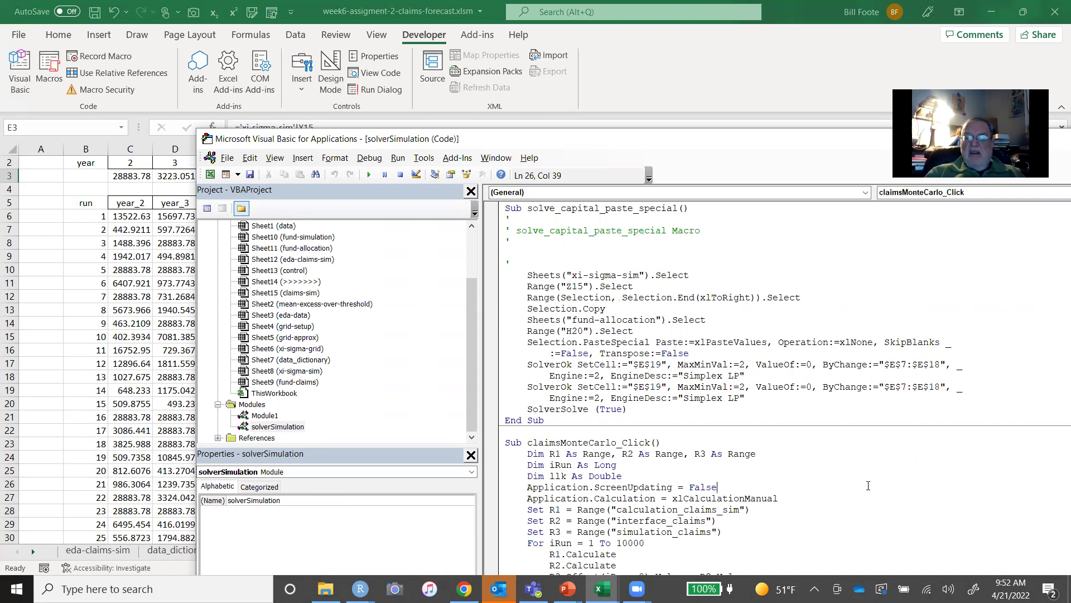
pyautogui.press('Down')
pyautogui.press('Down')
pyautogui.press('Down')
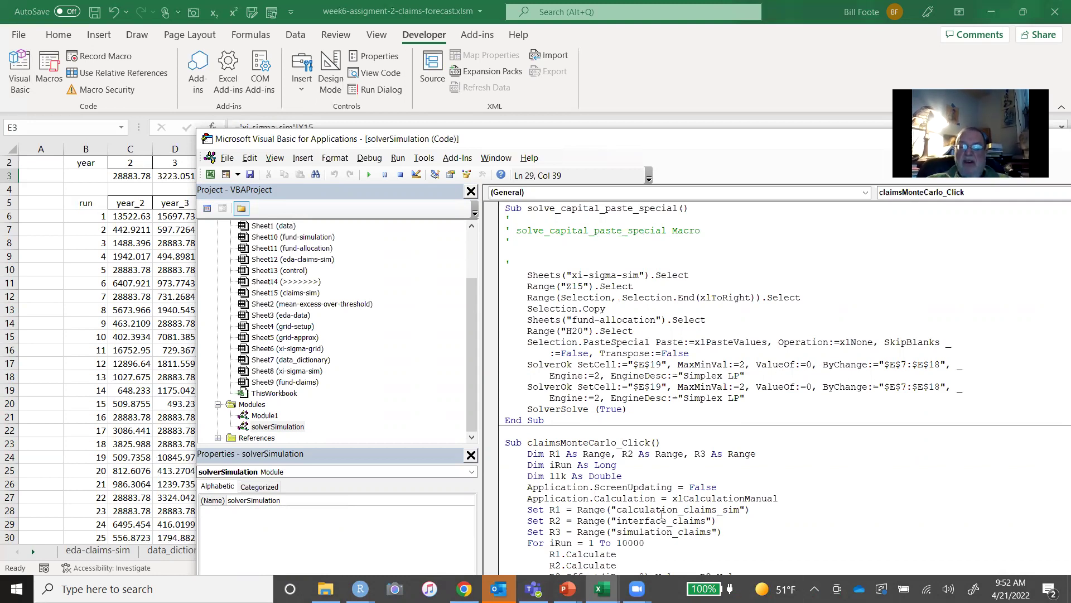
pyautogui.press('Down')
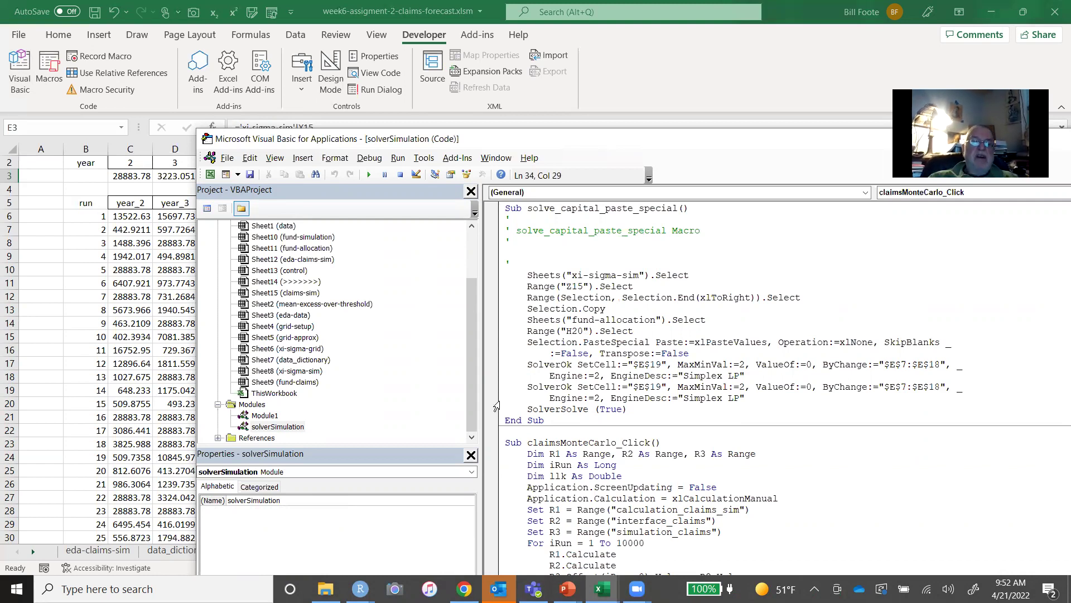
# Return to the worksheet and go to the named range calculation_claims.
pyautogui.click(72, 278)
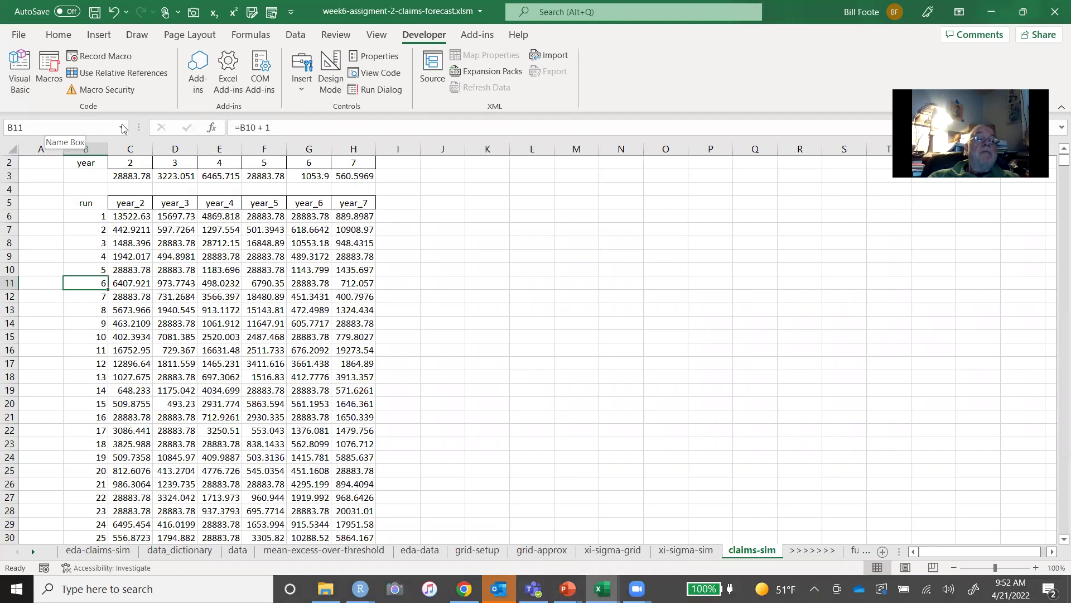
pyautogui.click(122, 128)
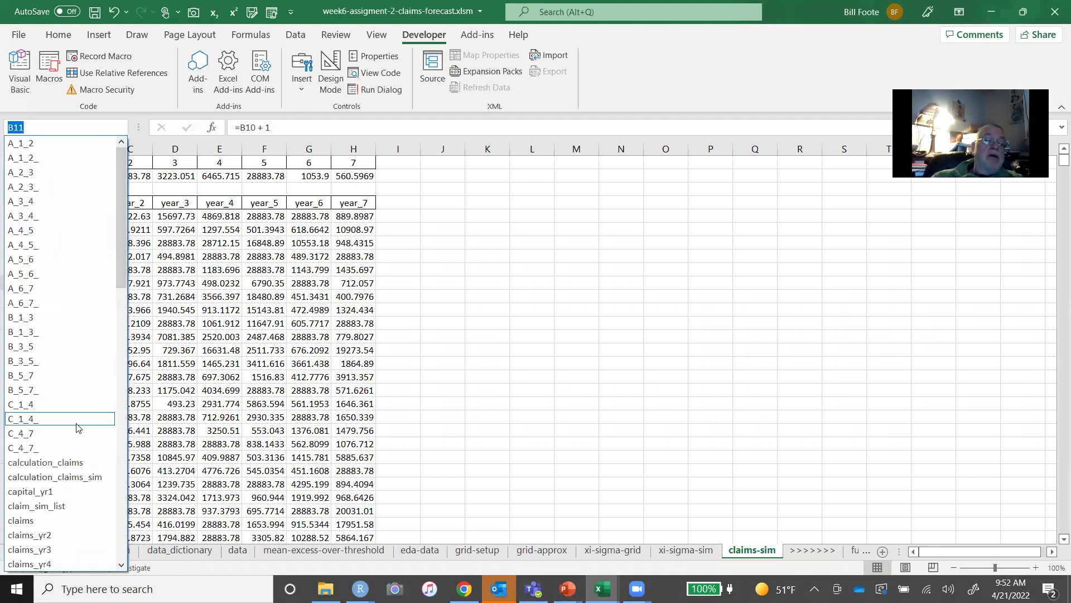
pyautogui.click(73, 464)
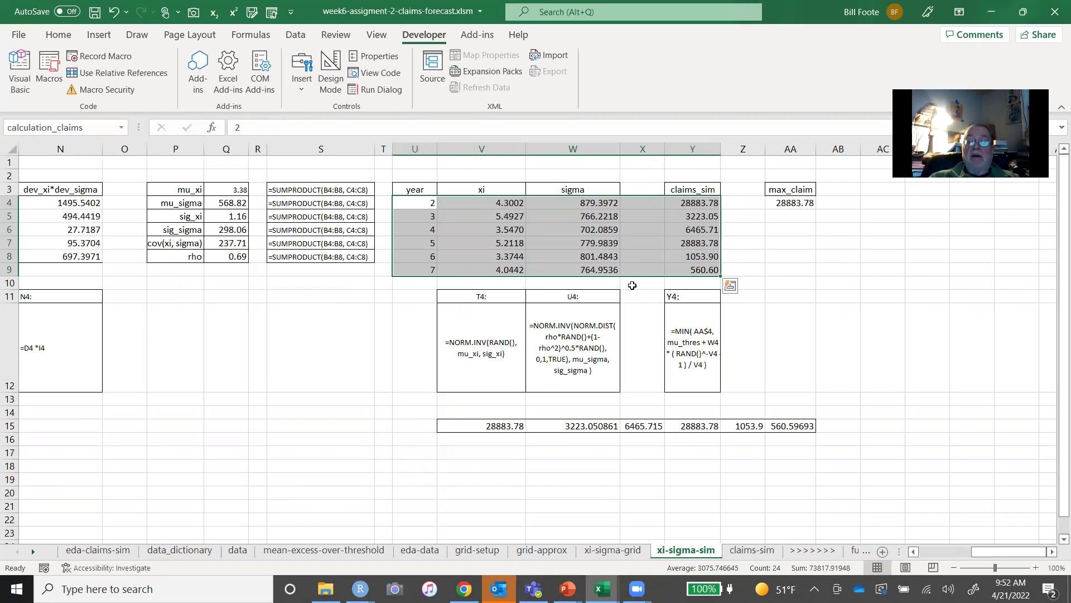
# Inspect the TRANSPOSE formula in V15 and the claims_sim formulas from Y4 down to Y9.
pyautogui.click(501, 428)
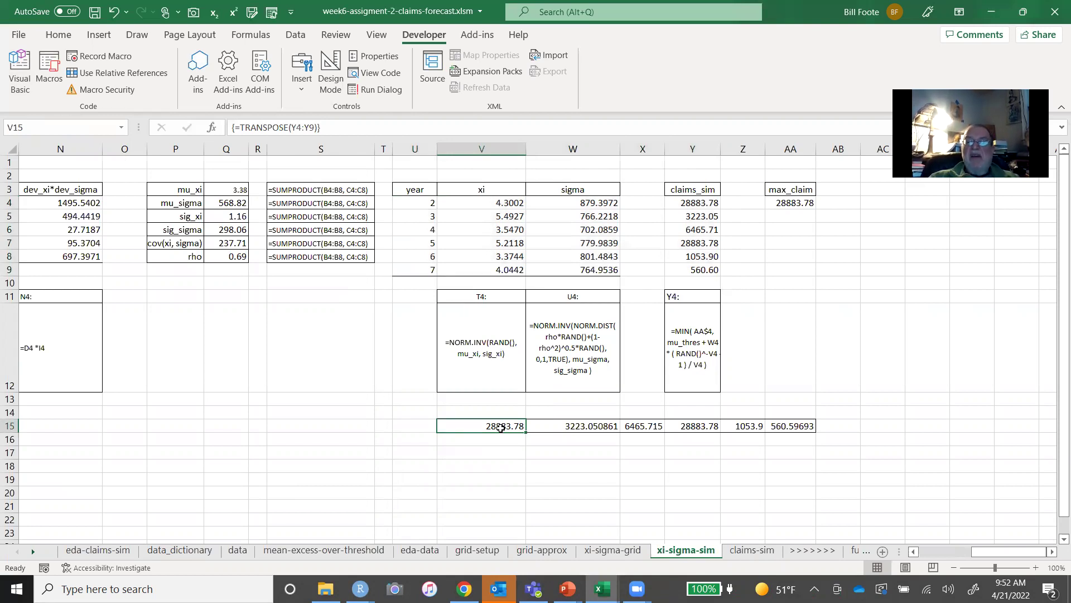
pyautogui.click(699, 202)
pyautogui.press('Down')
pyautogui.press('Down')
pyautogui.press('Down')
pyautogui.press('Down')
pyautogui.press('Down')
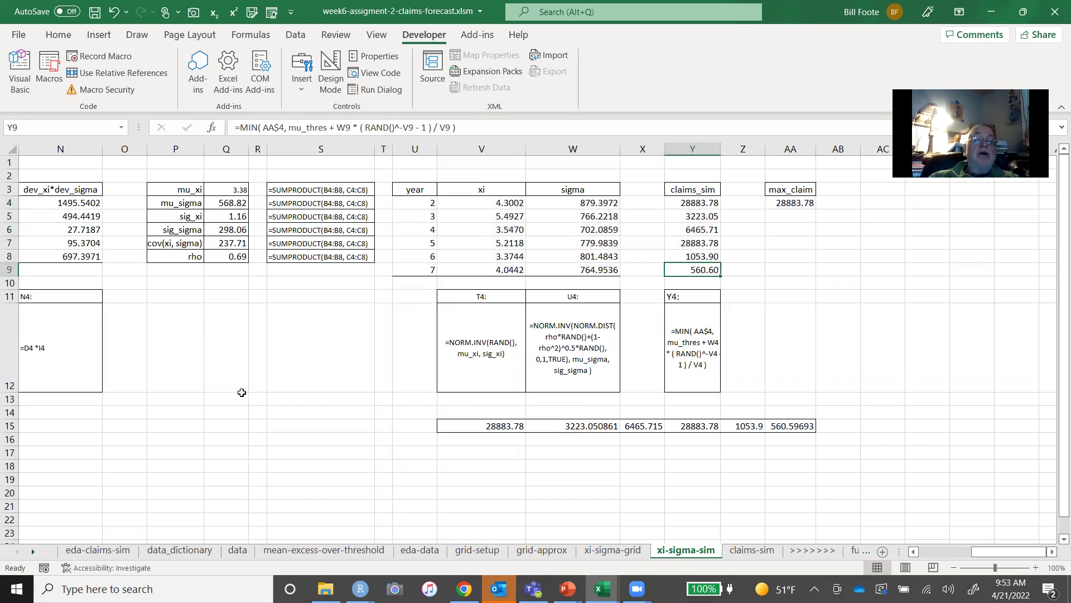
# Go to the named range interface_claims to see which cells it covers.
pyautogui.click(122, 127)
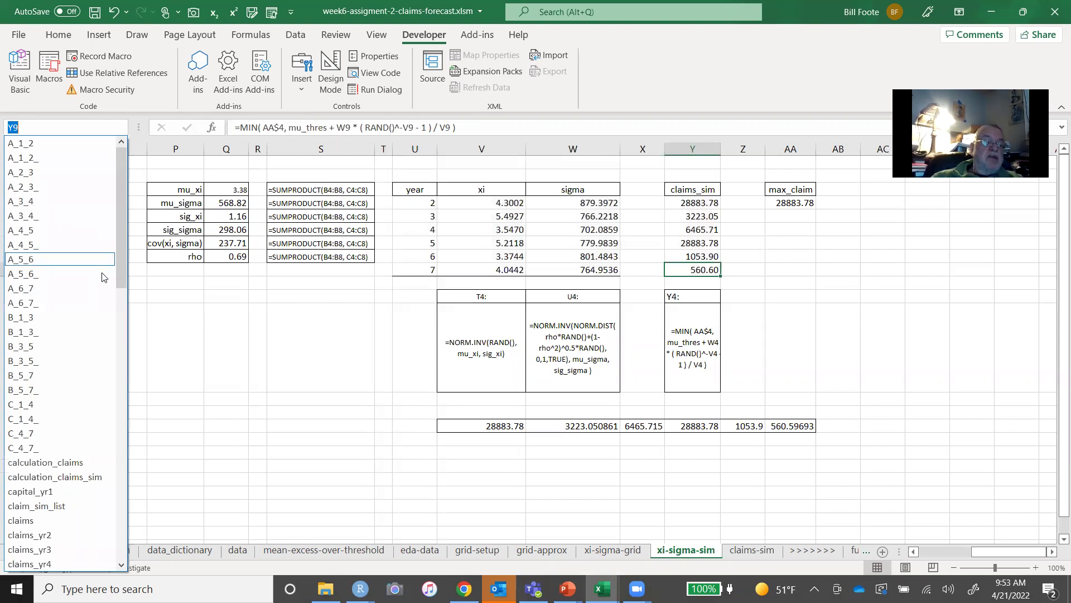
pyautogui.moveTo(124, 248); pyautogui.dragTo(123, 330)
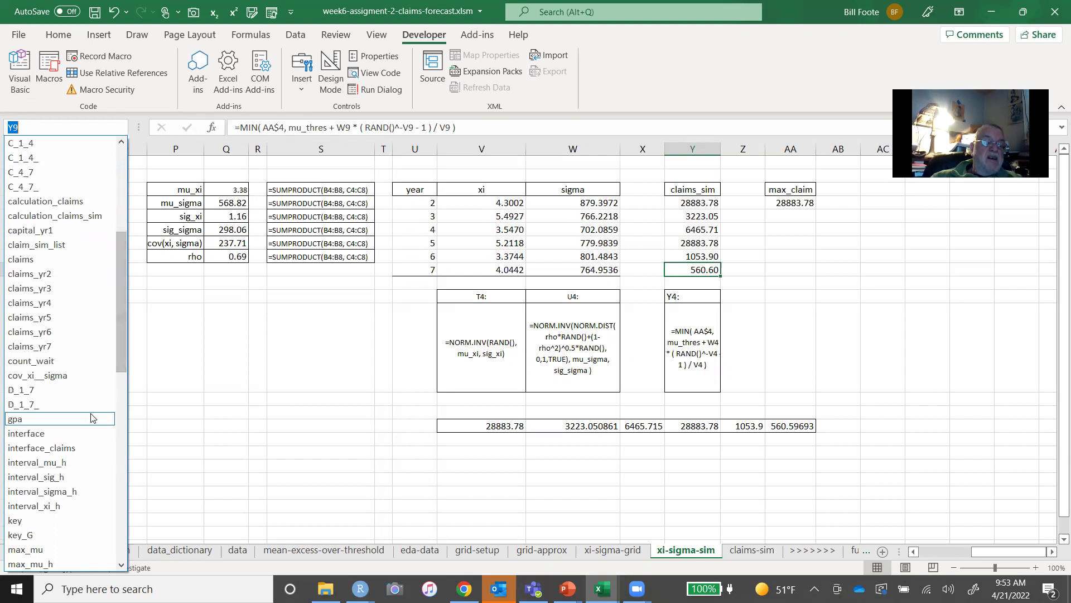
pyautogui.click(73, 452)
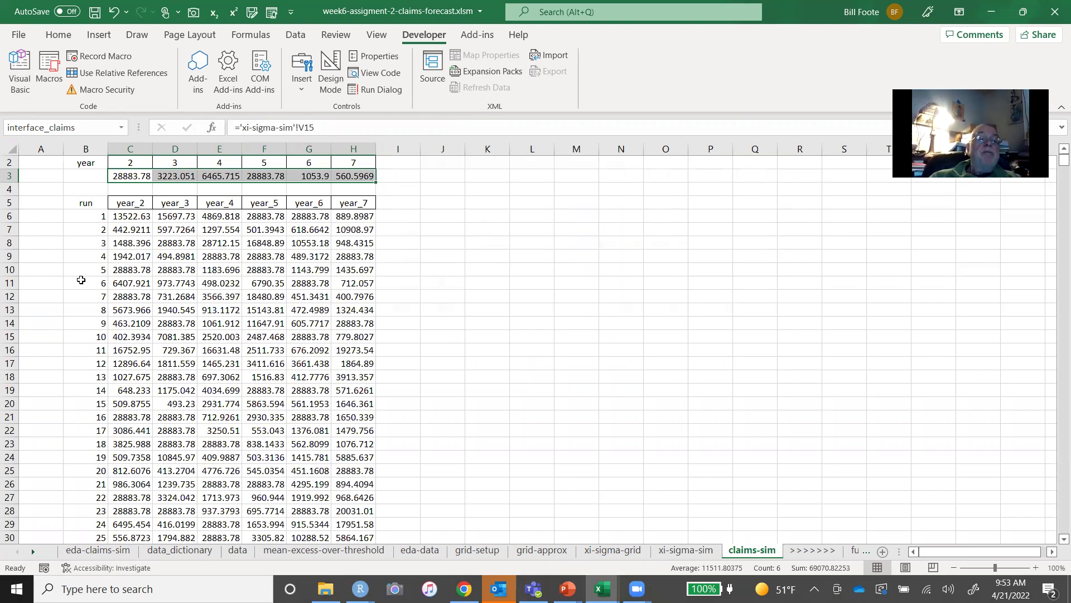
# Go to the named range simulation_claims to see which cells it covers.
pyautogui.click(122, 127)
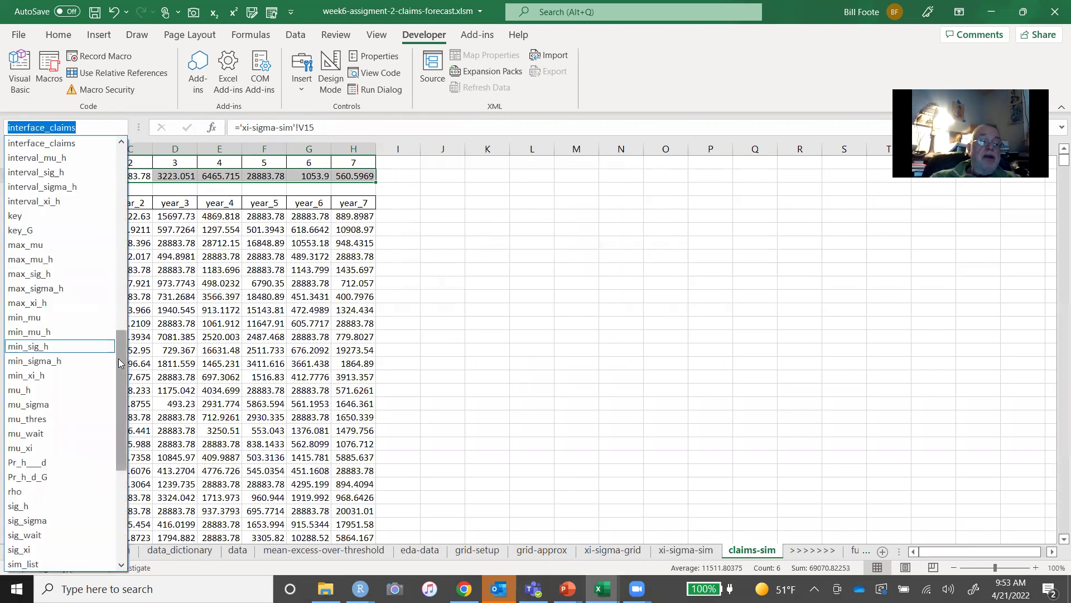
pyautogui.moveTo(120, 362); pyautogui.dragTo(124, 428)
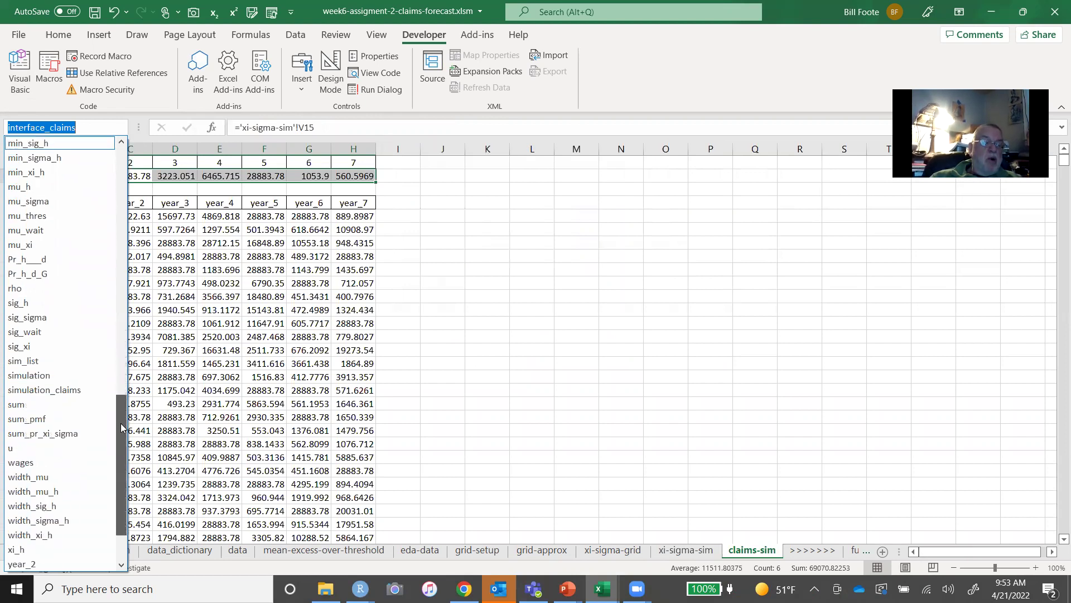
pyautogui.click(66, 390)
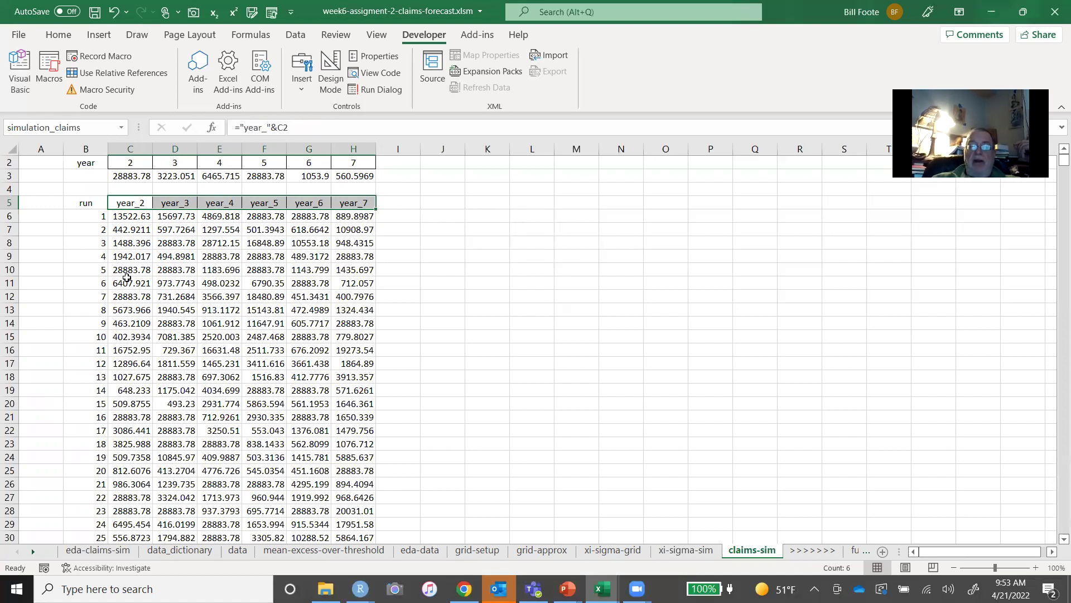
# Check the year_2 column down to its last simulation run and return to the first row of claims-sim.
pyautogui.click(132, 239)
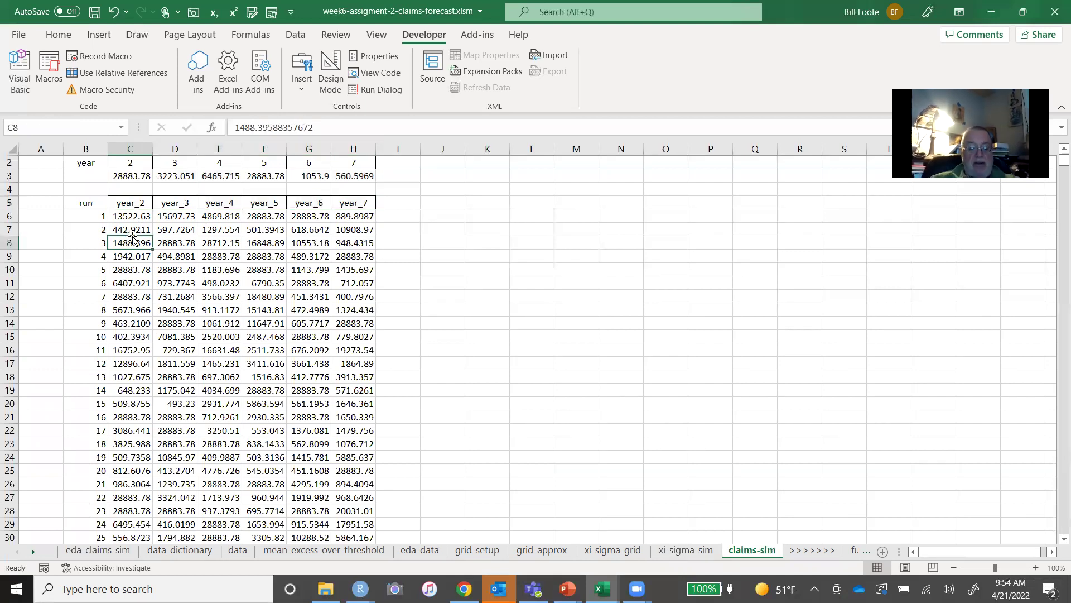
pyautogui.hotkey('ctrl', 'Down')
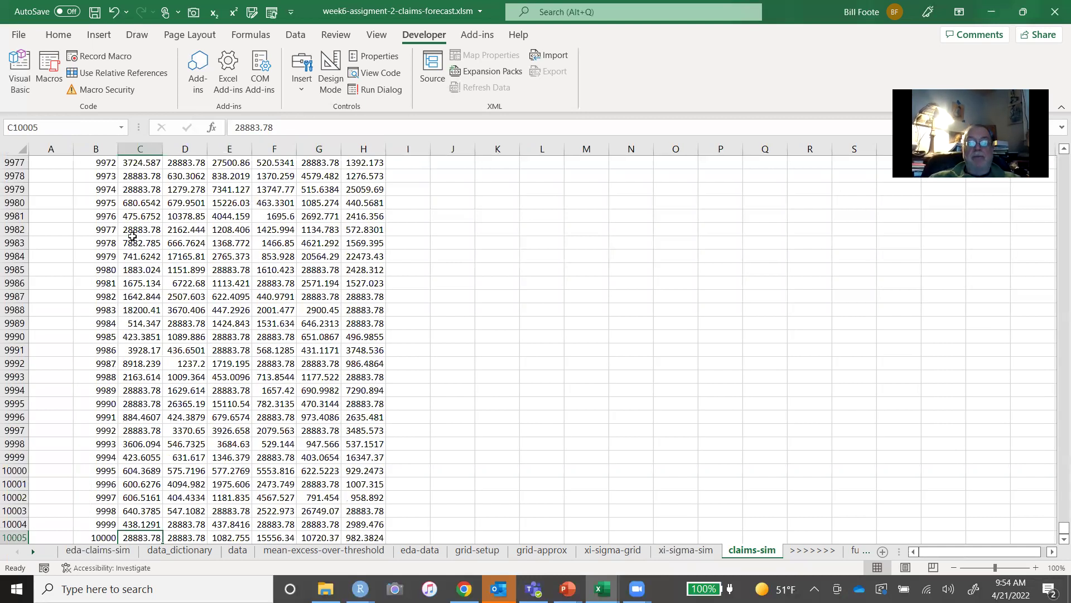
pyautogui.hotkey('ctrl', 'Up')
pyautogui.press('Up')
pyautogui.press('Up')
pyautogui.press('Up')
pyautogui.press('Up')
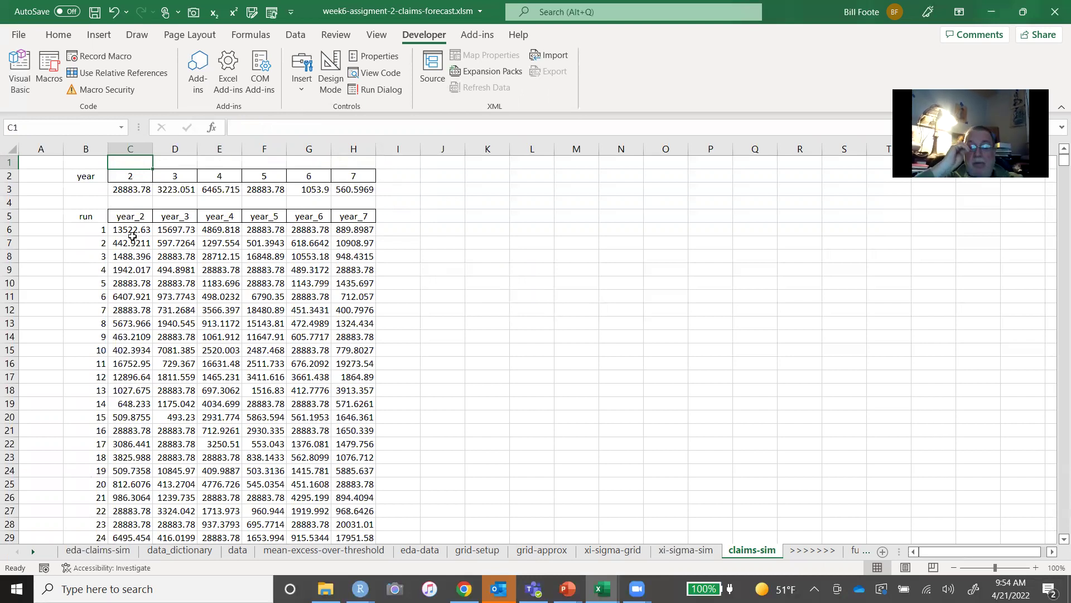
# Select the year_4 values from E6 through the last run to check their range name, and clear the selection.
pyautogui.press('Right')
pyautogui.press('Right')
pyautogui.press('Down')
pyautogui.press('Down')
pyautogui.press('Down')
pyautogui.press('Down')
pyautogui.press('Down')
pyautogui.hotkey('shift', 'Down')
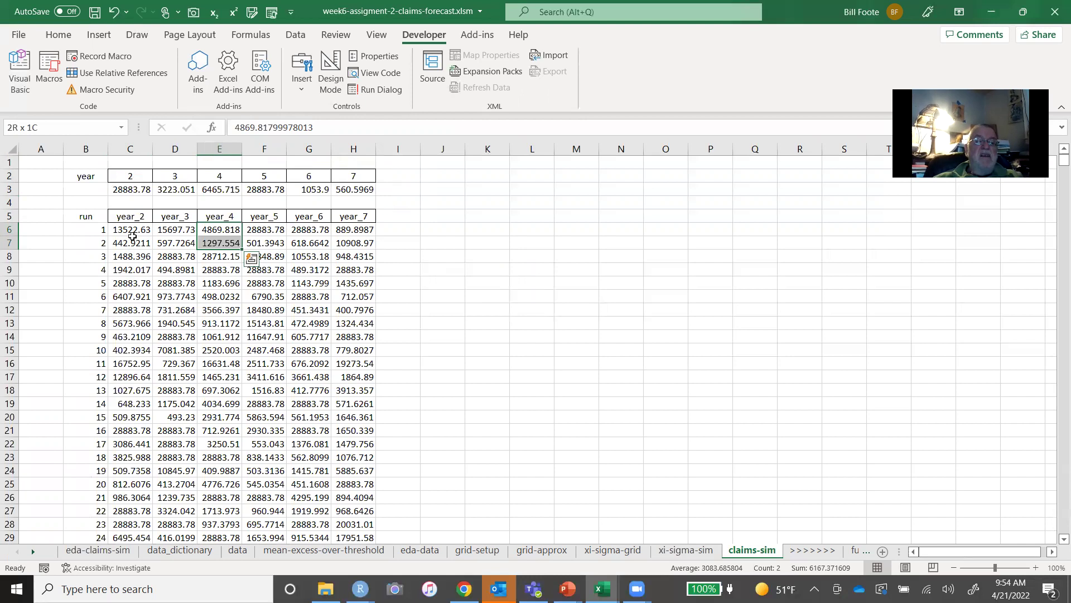
pyautogui.hotkey('ctrl', 'shift', 'Down')
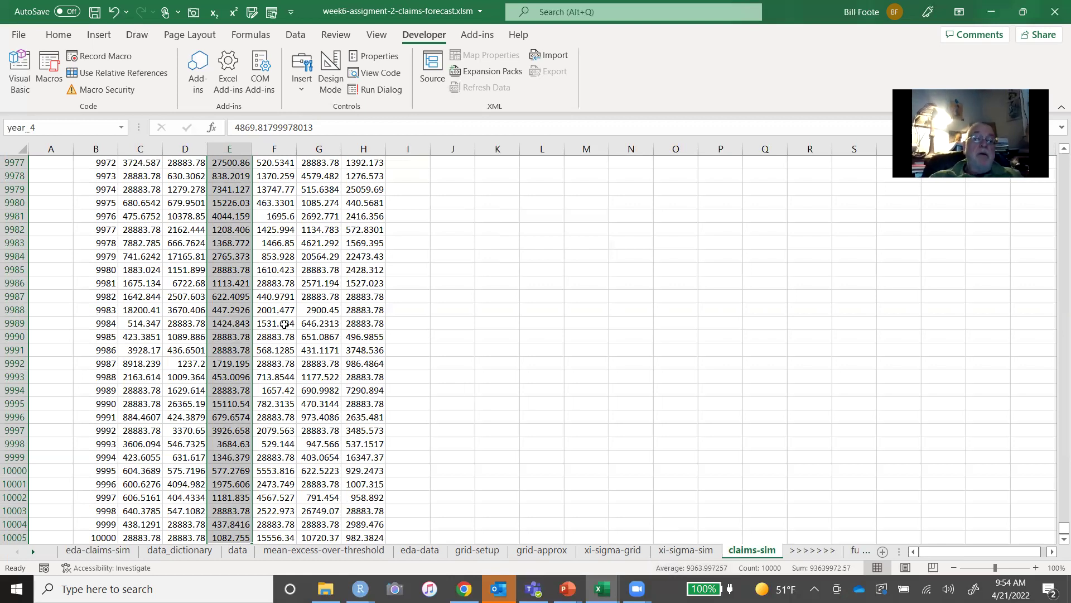
pyautogui.click(225, 336)
pyautogui.click(229, 200)
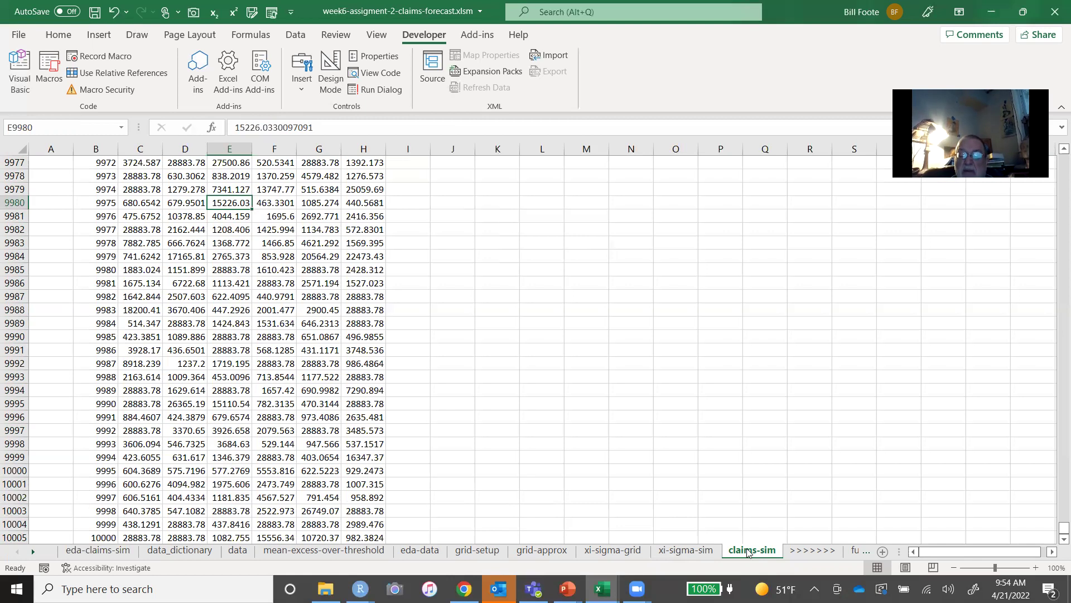
# Examine the claims_sim formulas in Y4 and Y6 on the xi-sigma-sim sheet, tracing the cells referenced by Y6.
pyautogui.click(682, 552)
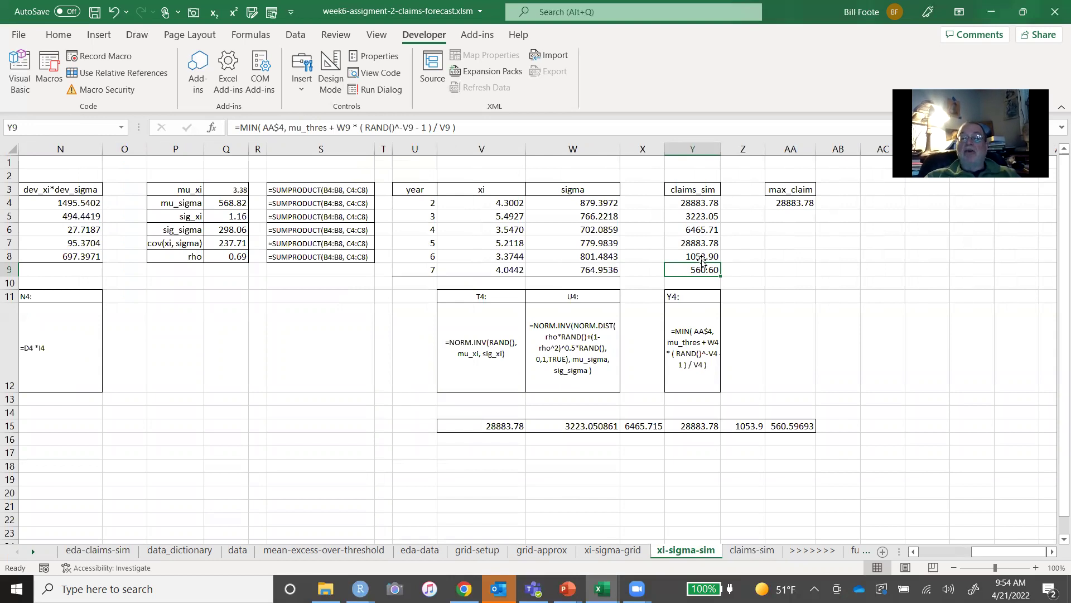
pyautogui.click(699, 203)
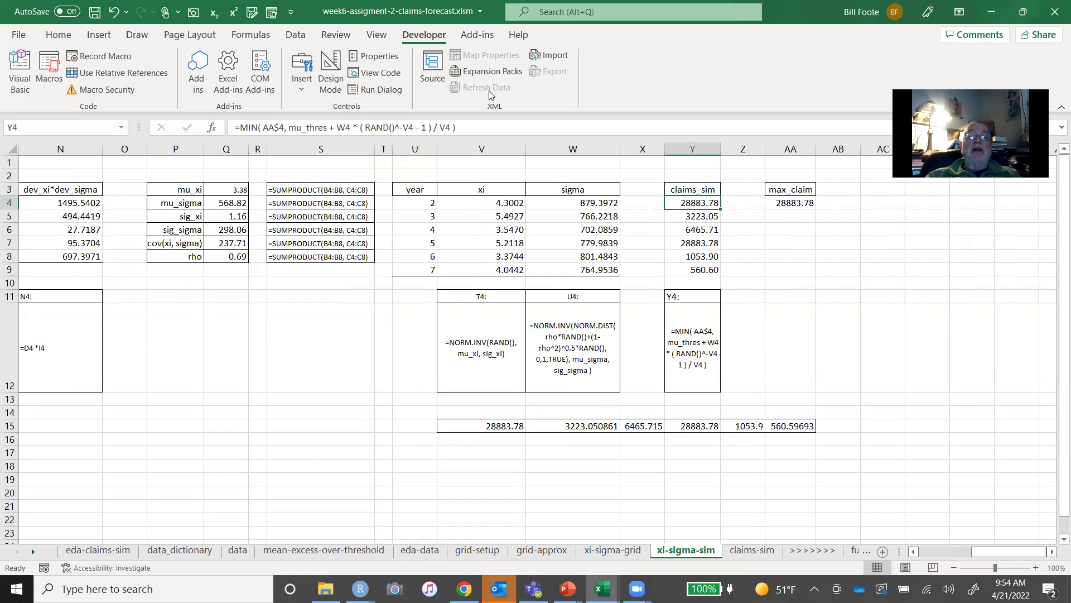
pyautogui.click(705, 235)
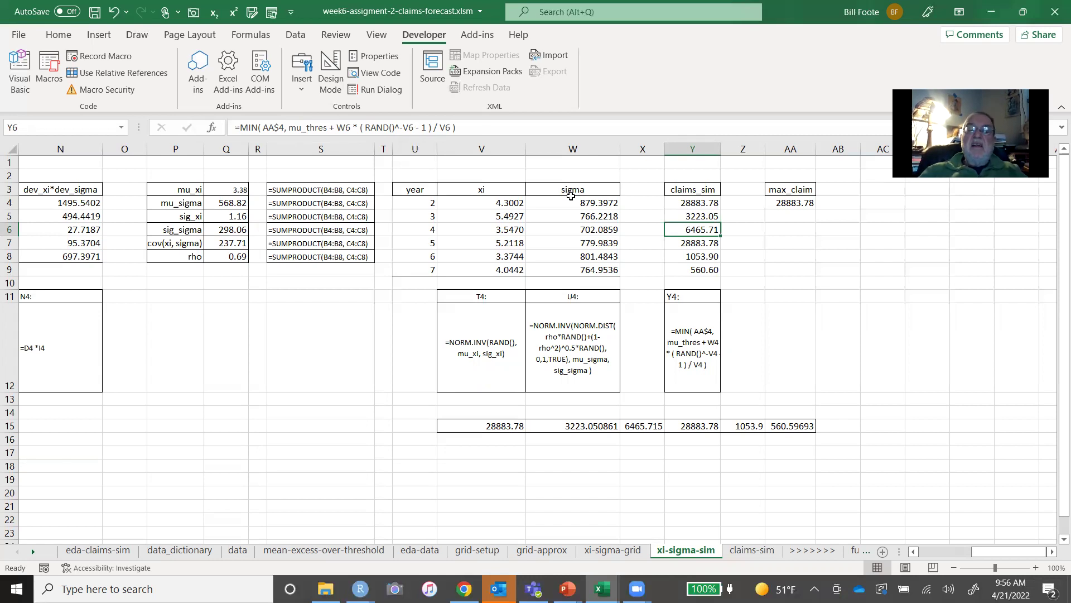
pyautogui.doubleClick(686, 229)
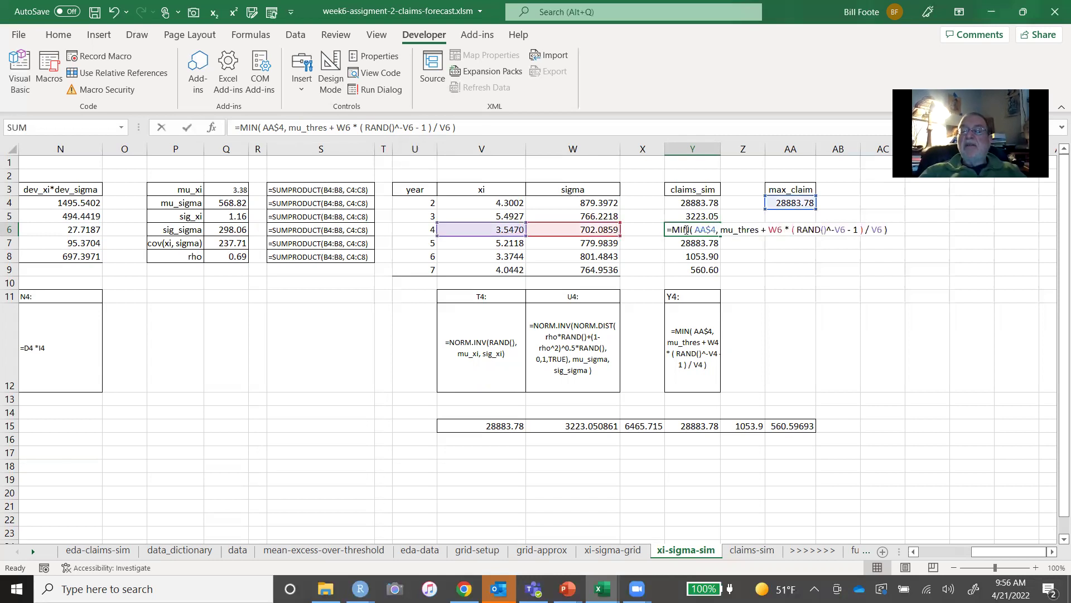
pyautogui.click(805, 305)
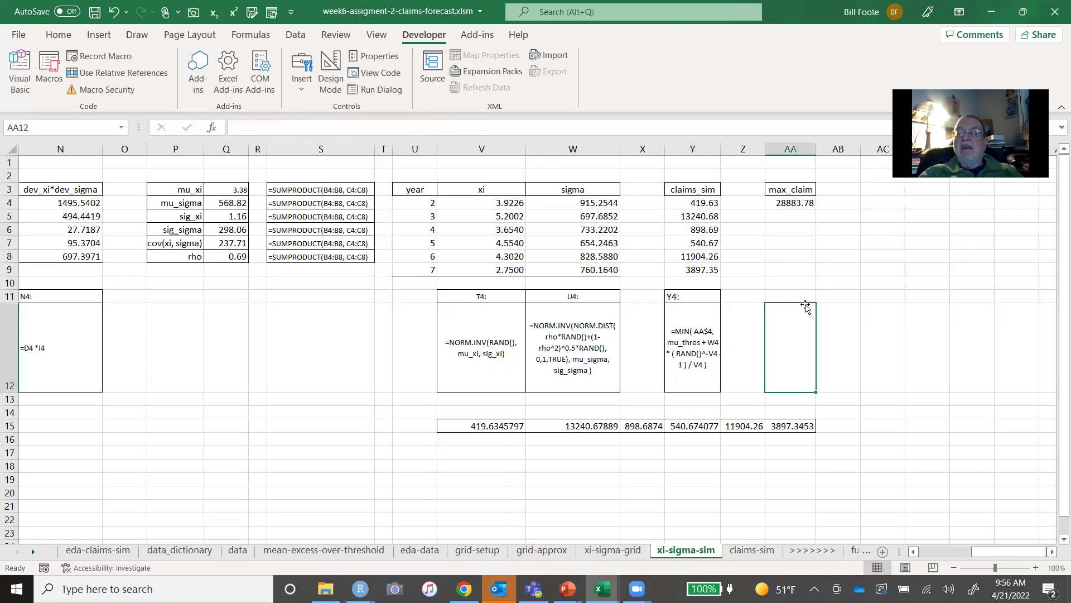
# Enlarge the view and examine the year 4 claims_sim formula in Y6 with its references highlighted.
pyautogui.keyDown('ctrl'); pyautogui.scroll(3, 805, 306); pyautogui.keyUp('ctrl')
pyautogui.keyDown('ctrl'); pyautogui.scroll(3, 805, 306); pyautogui.keyUp('ctrl')
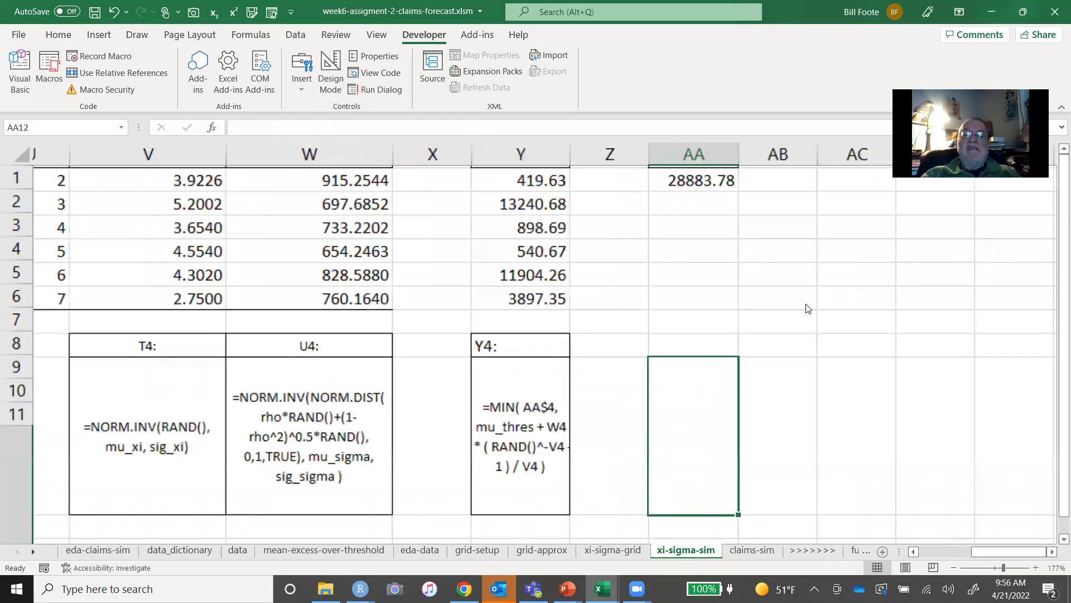
pyautogui.click(502, 225)
pyautogui.doubleClick(502, 224)
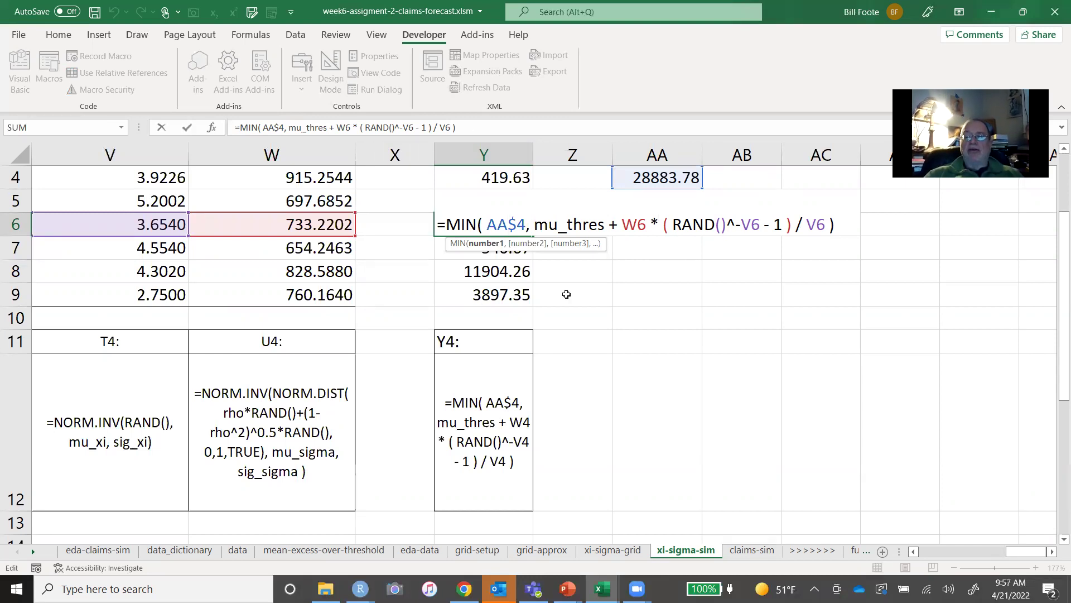
pyautogui.click(565, 314)
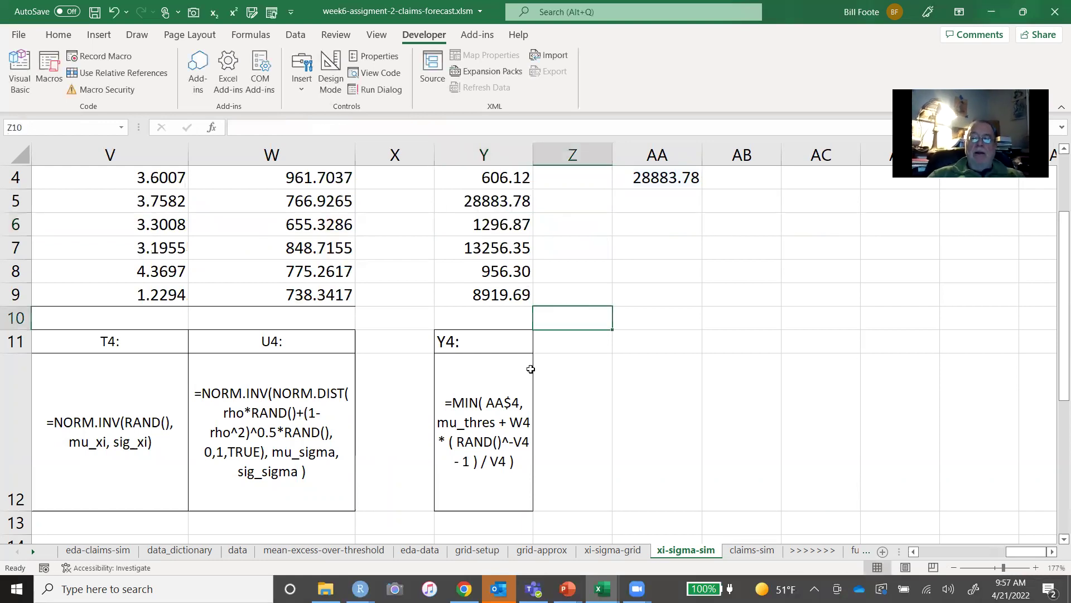
# Inspect the formula text cells in row 12 and the year 4 sigma formula in W6.
pyautogui.click(507, 401)
pyautogui.press('Left')
pyautogui.press('Left')
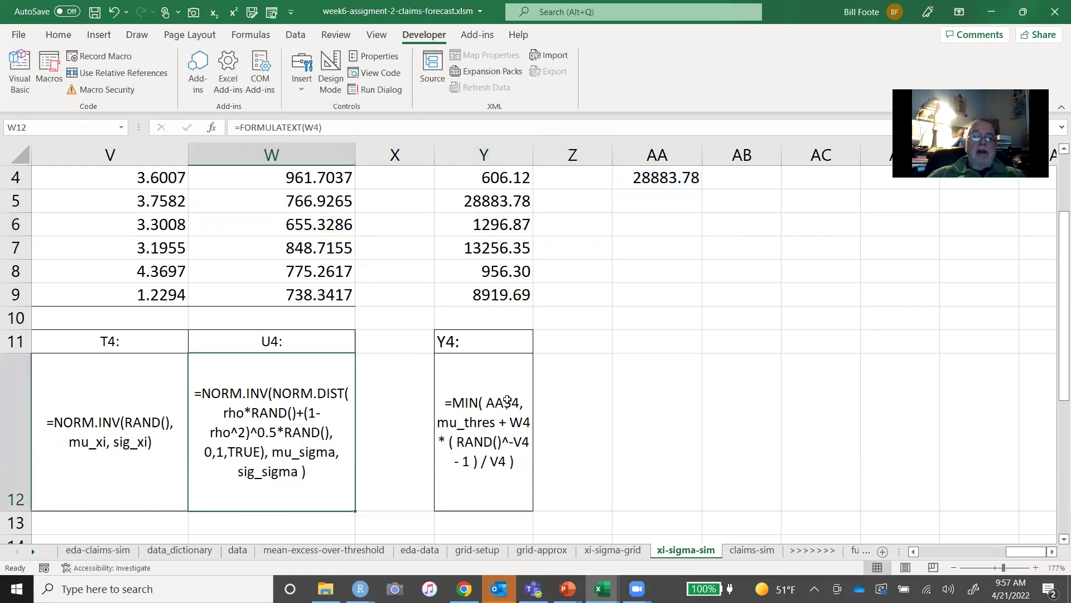
pyautogui.press('Up')
pyautogui.press('Up')
pyautogui.press('Up')
pyautogui.press('Up')
pyautogui.press('Up')
pyautogui.press('Up')
pyautogui.press('Up')
pyautogui.press('Up')
pyautogui.press('Up')
pyautogui.press('Up')
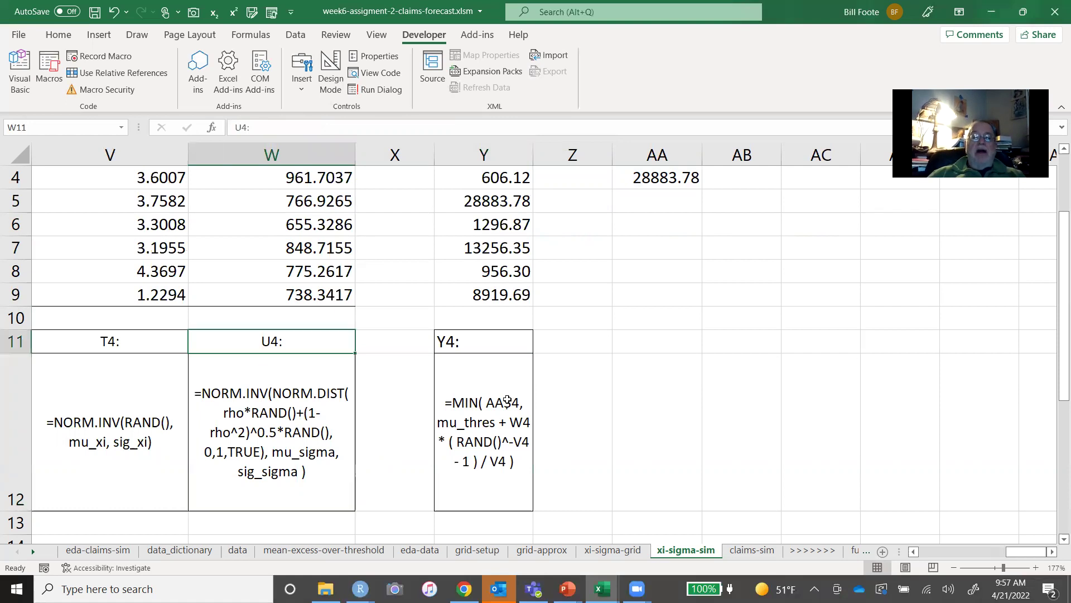
pyautogui.press('Down')
pyautogui.press('Down')
pyautogui.press('Down')
pyautogui.press('Down')
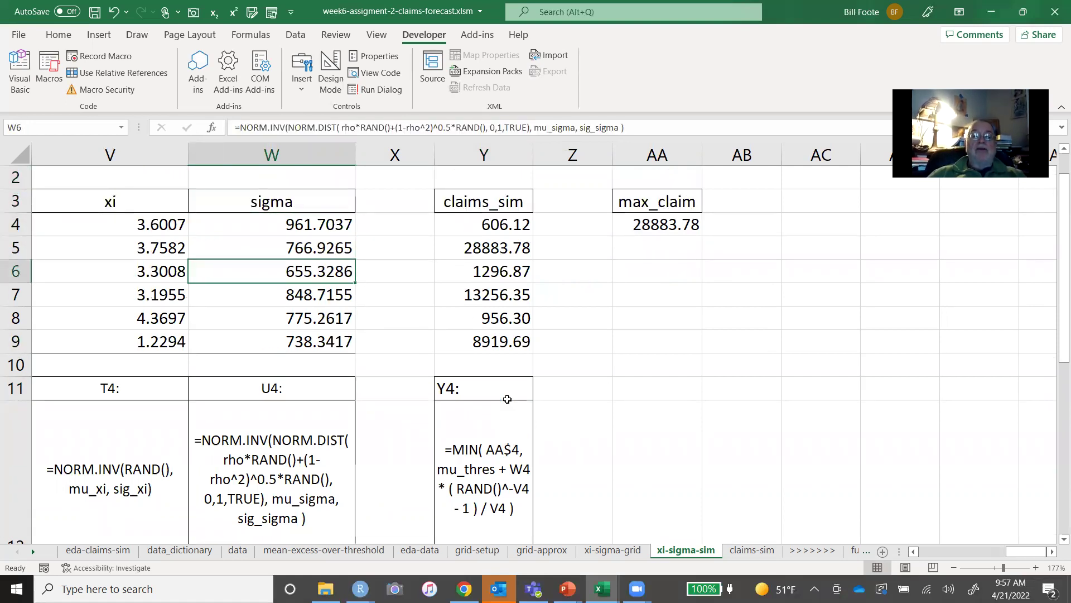
# Compare the year 4 xi formula in V6 with the sigma formula in W6.
pyautogui.press('Left')
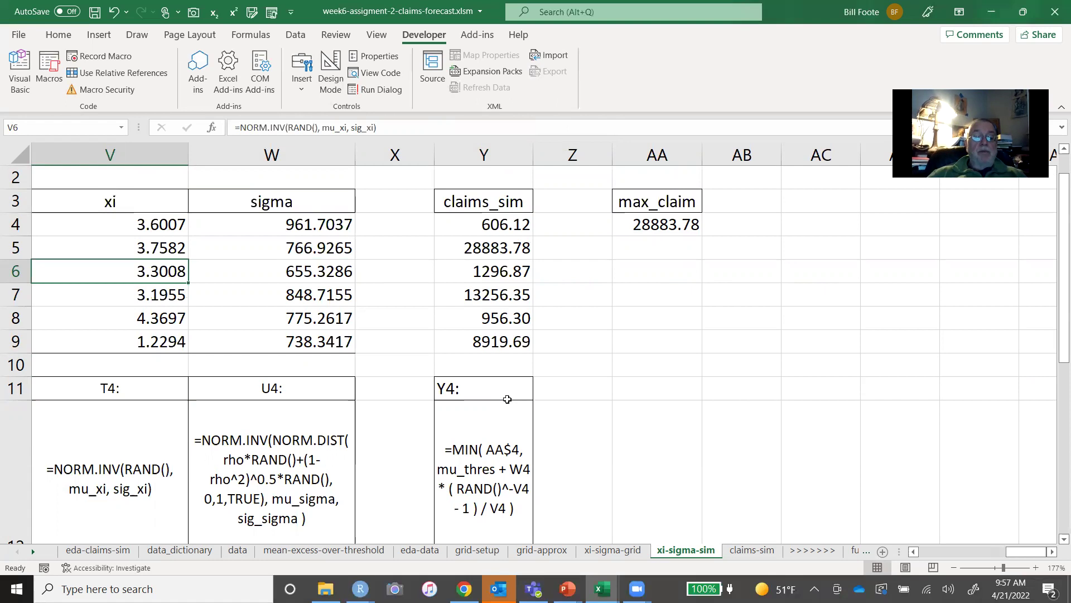
pyautogui.press('Right')
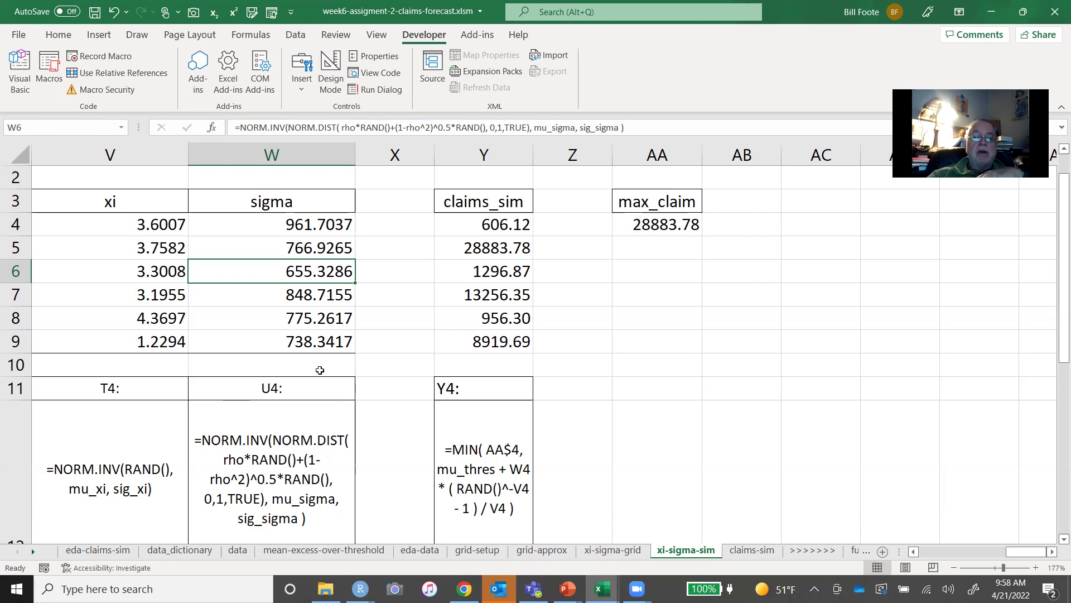
pyautogui.click(161, 268)
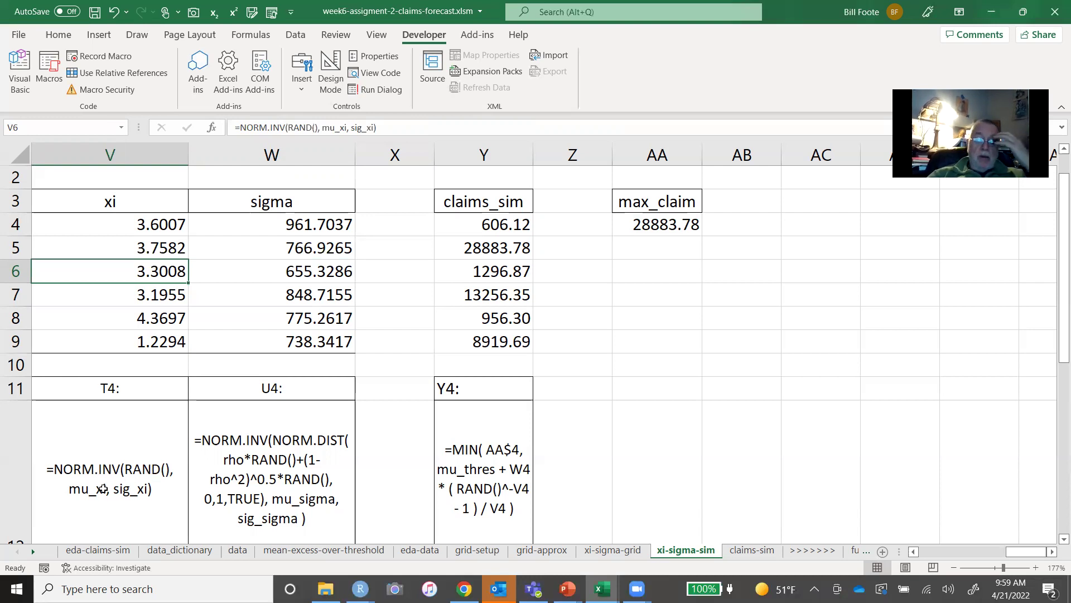
pyautogui.click(101, 363)
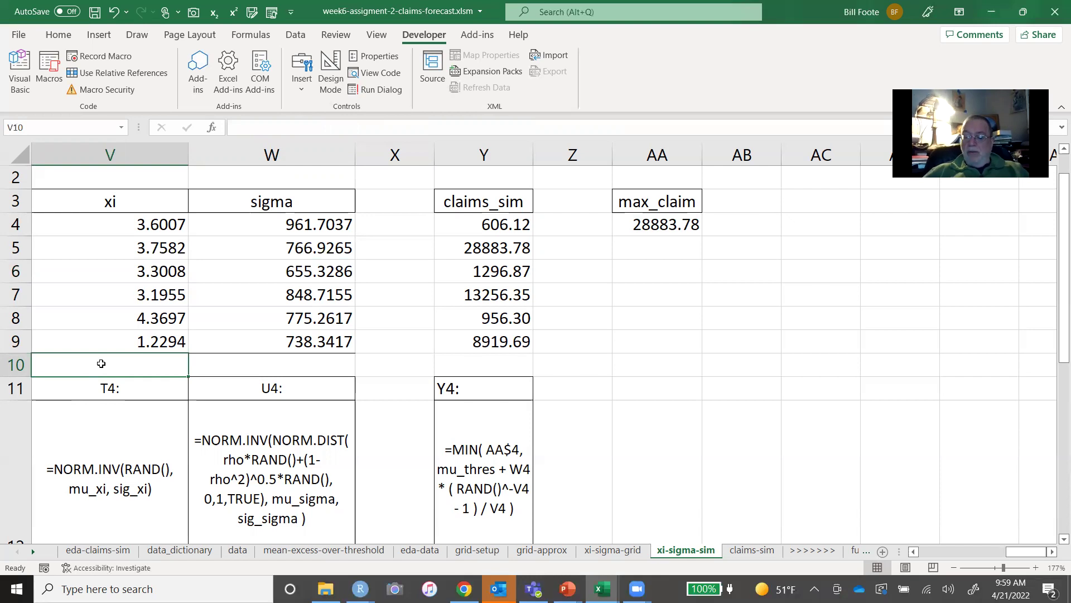
# Inspect the mu_xi and mu_sigma formulas in Q3 and Q4 of the parameter table.
pyautogui.press('Left')
pyautogui.press('Left')
pyautogui.press('Left')
pyautogui.press('Left')
pyautogui.press('Left')
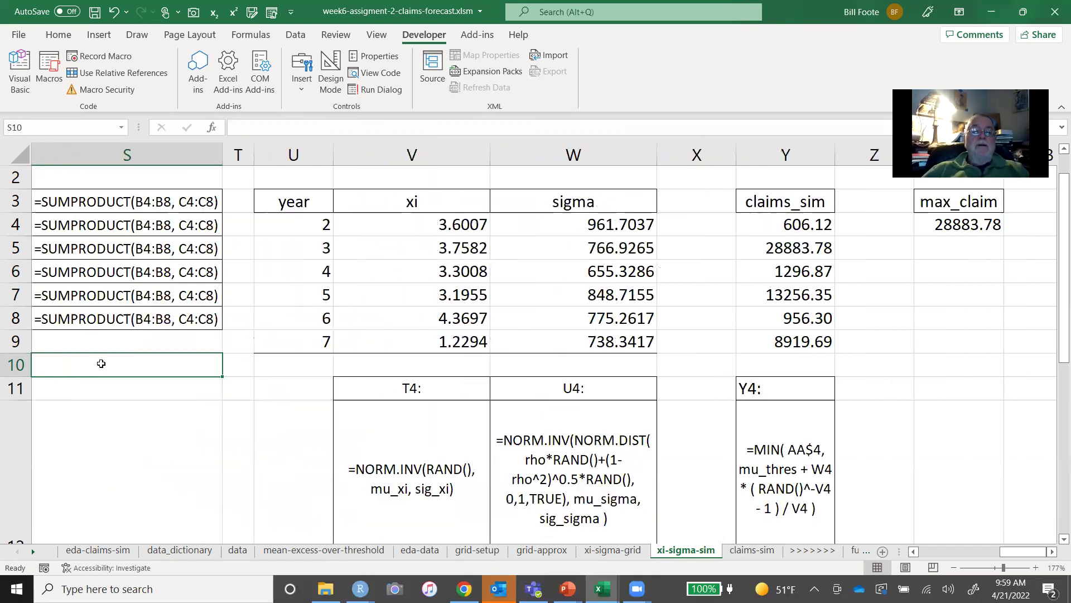
pyautogui.press('Left')
pyautogui.press('Left')
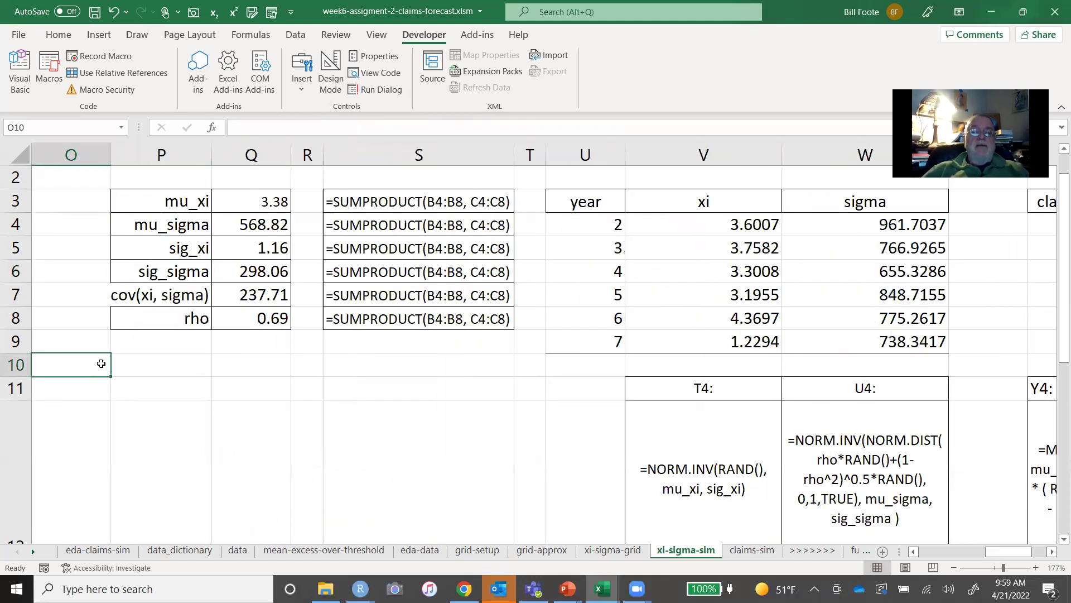
pyautogui.click(249, 203)
pyautogui.press('Down')
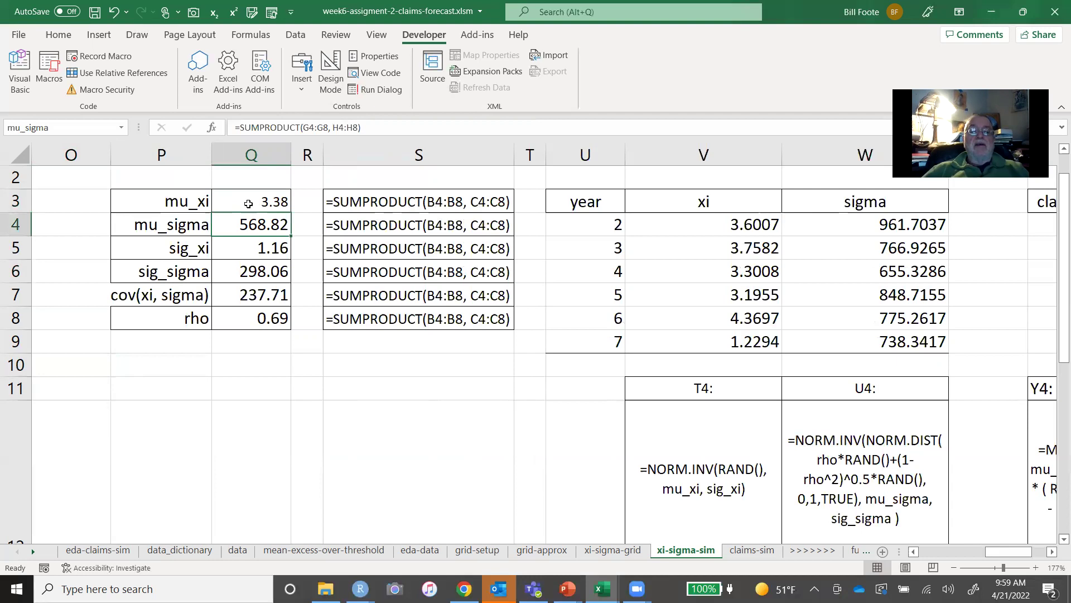
# Inspect the sig_sigma, cov(xi, sigma) and rho formulas in Q6:Q8 of the parameter table.
pyautogui.press('Down')
pyautogui.press('Down')
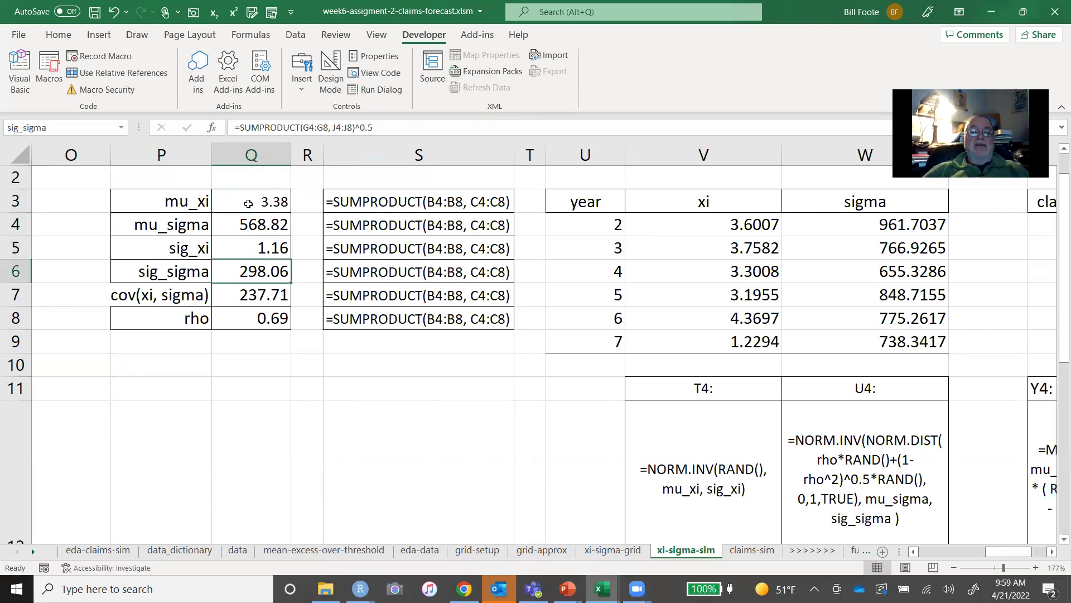
pyautogui.press('Down')
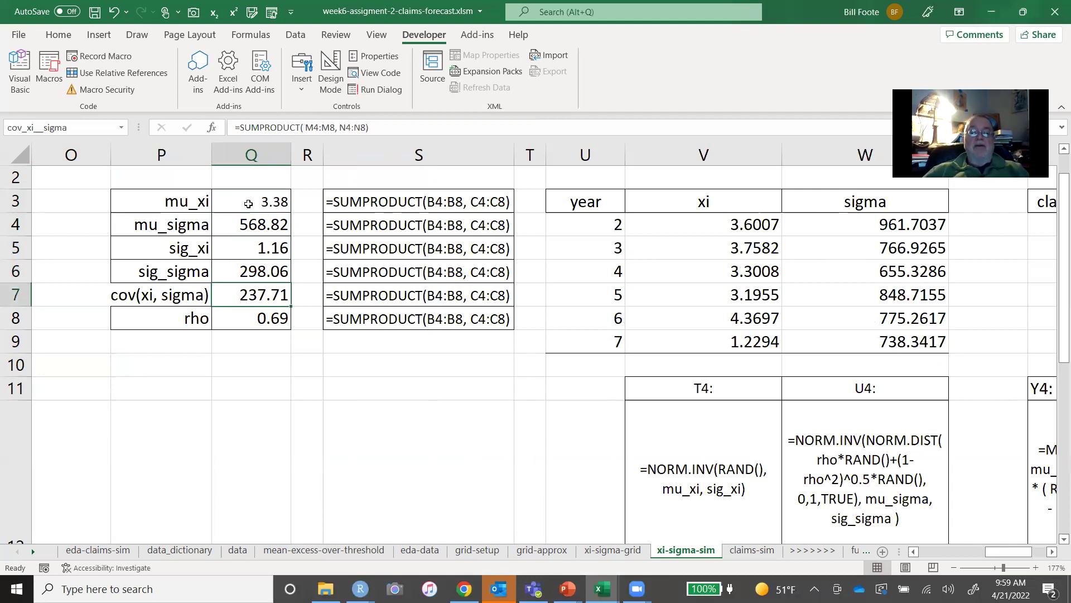
pyautogui.press('Down')
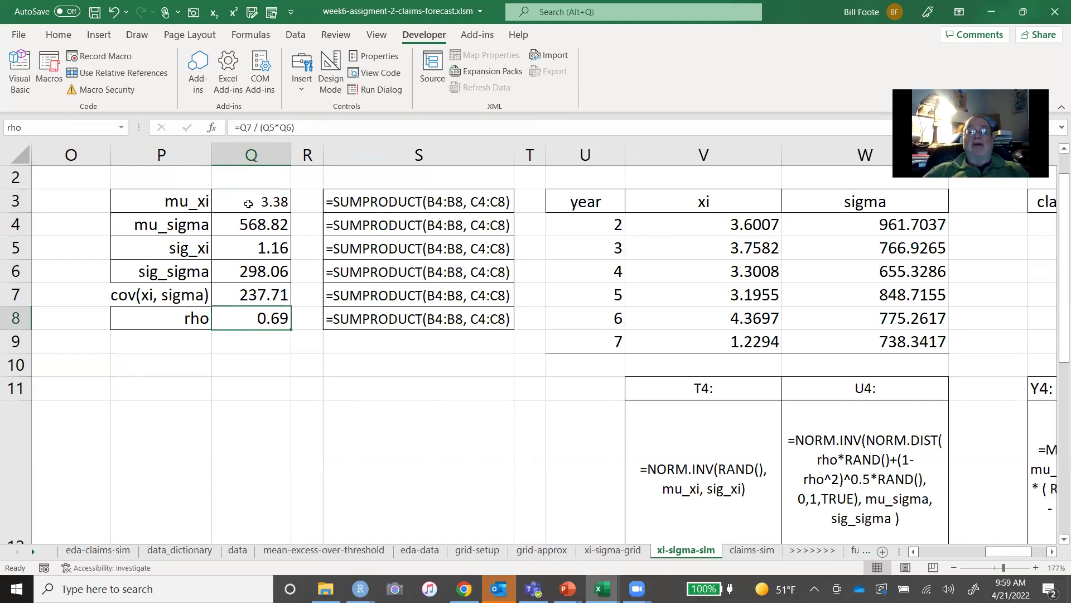
# Check the formula text cell S3 beside the mu_xi parameter.
pyautogui.press('Up')
pyautogui.press('Up')
pyautogui.press('Up')
pyautogui.press('Up')
pyautogui.press('Up')
pyautogui.press('Right')
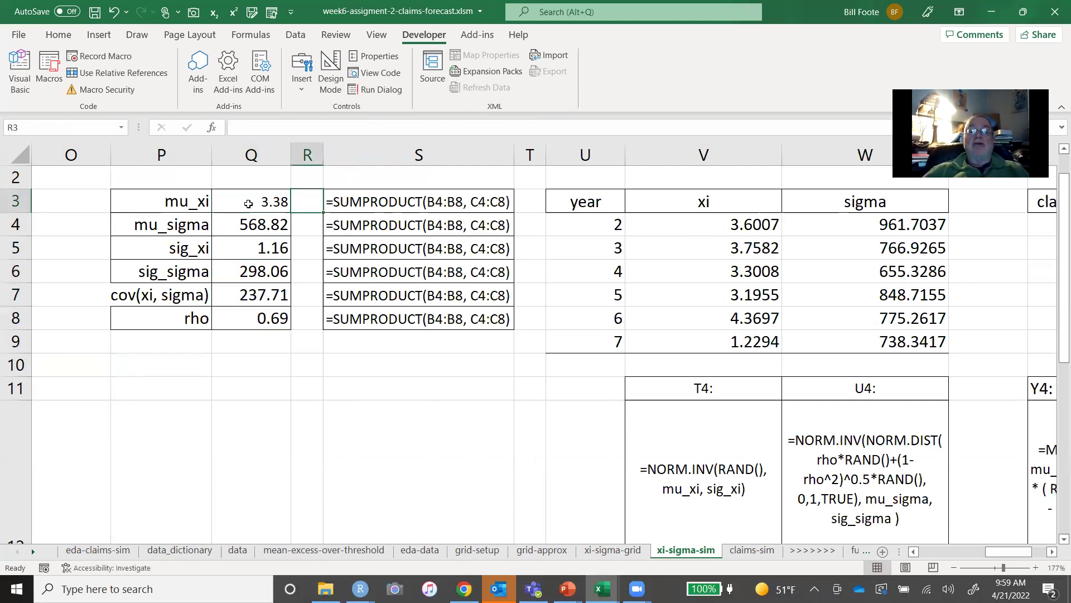
pyautogui.press('Right')
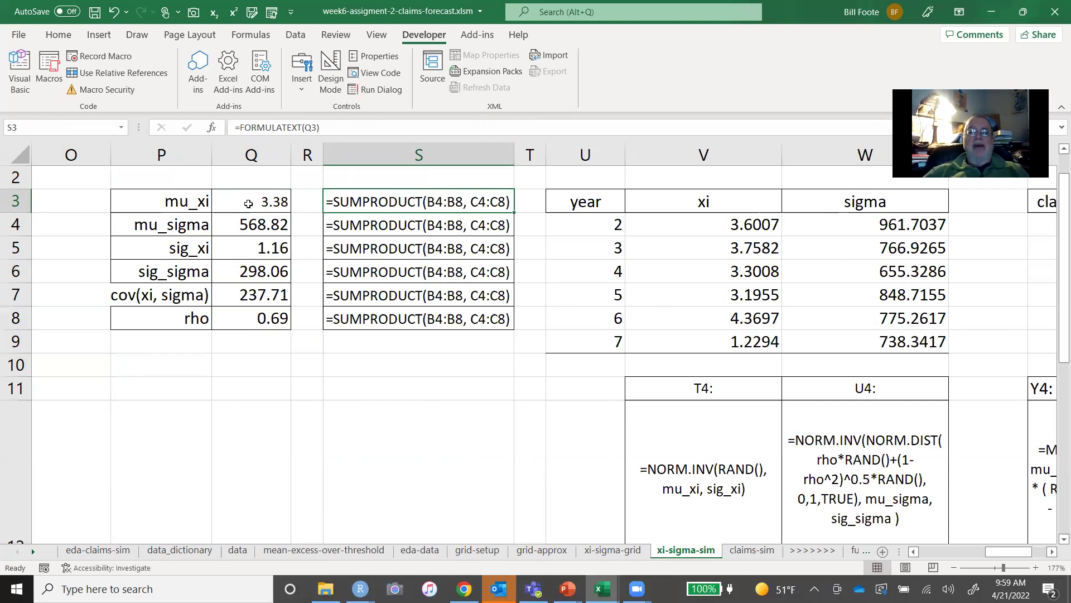
# Go back to the xi probability table and inspect the Pr(xi) formula in B4.
pyautogui.press('Left')
pyautogui.press('Left')
pyautogui.press('Left')
pyautogui.press('Left')
pyautogui.press('Left')
pyautogui.press('Left')
pyautogui.press('Left')
pyautogui.press('Left')
pyautogui.press('Left')
pyautogui.press('Left')
pyautogui.press('Left')
pyautogui.press('Left')
pyautogui.press('Left')
pyautogui.press('Left')
pyautogui.press('Left')
pyautogui.press('Left')
pyautogui.press('Left')
pyautogui.press('Left')
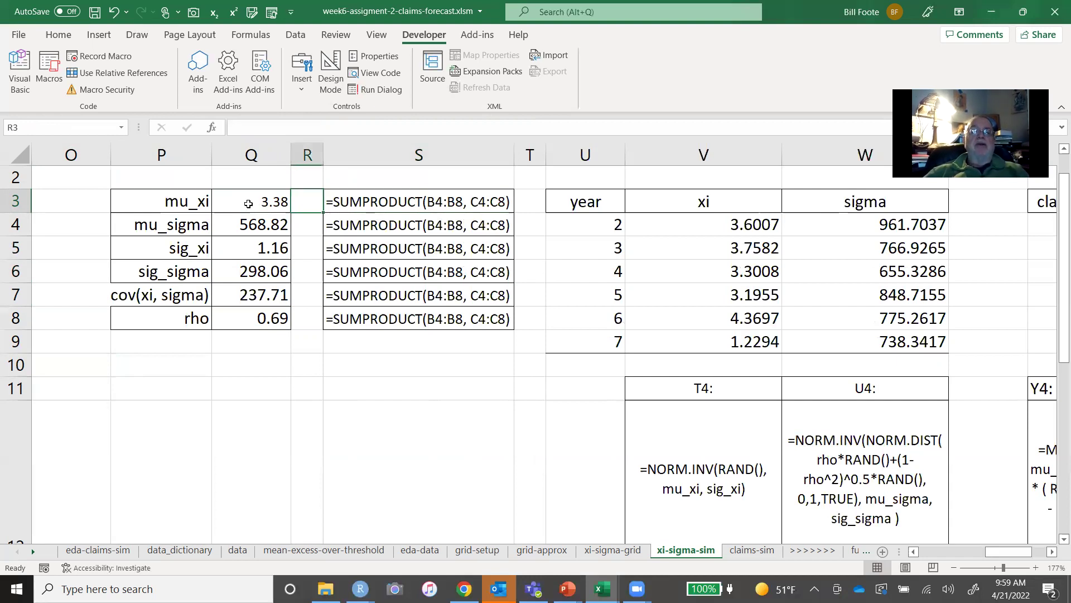
pyautogui.press('Right')
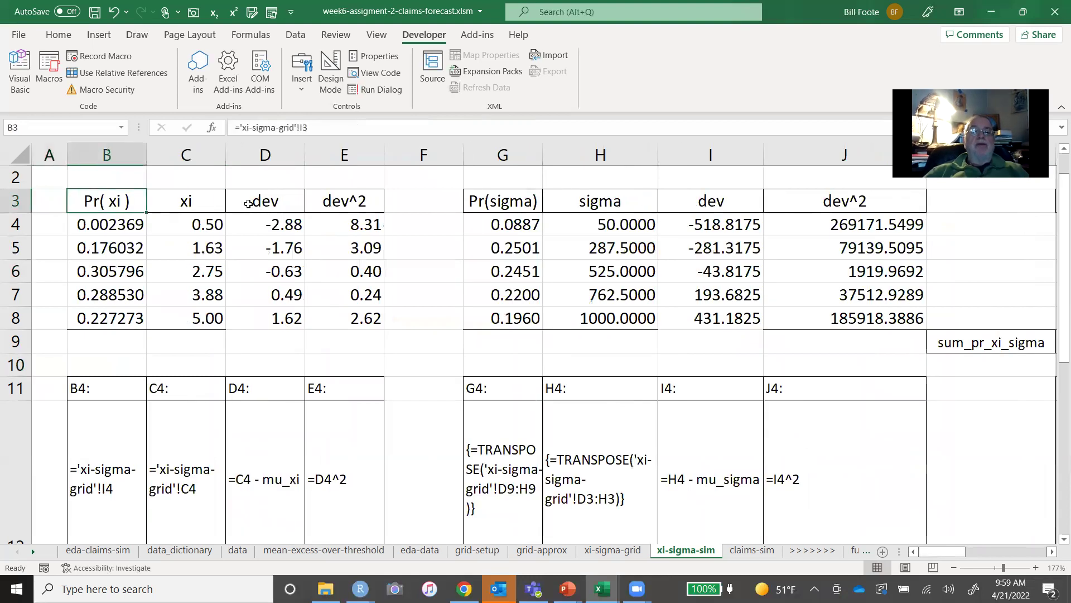
pyautogui.press('Down')
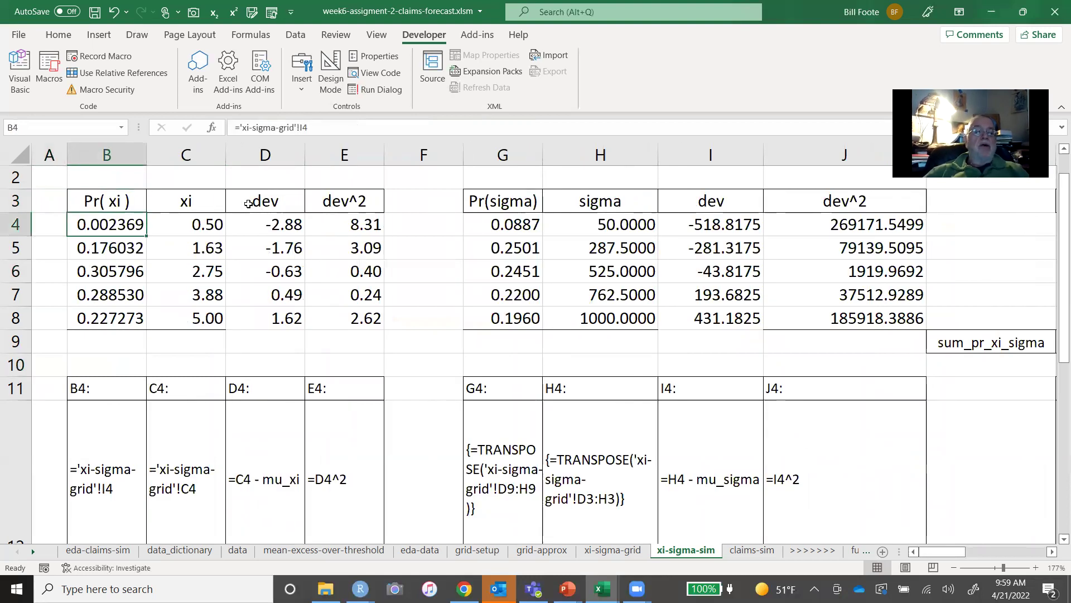
# Select all the Pr(xi) probabilities in B4:B8 to check their sum.
pyautogui.press('Down')
pyautogui.press('Down')
pyautogui.press('Down')
pyautogui.press('Down')
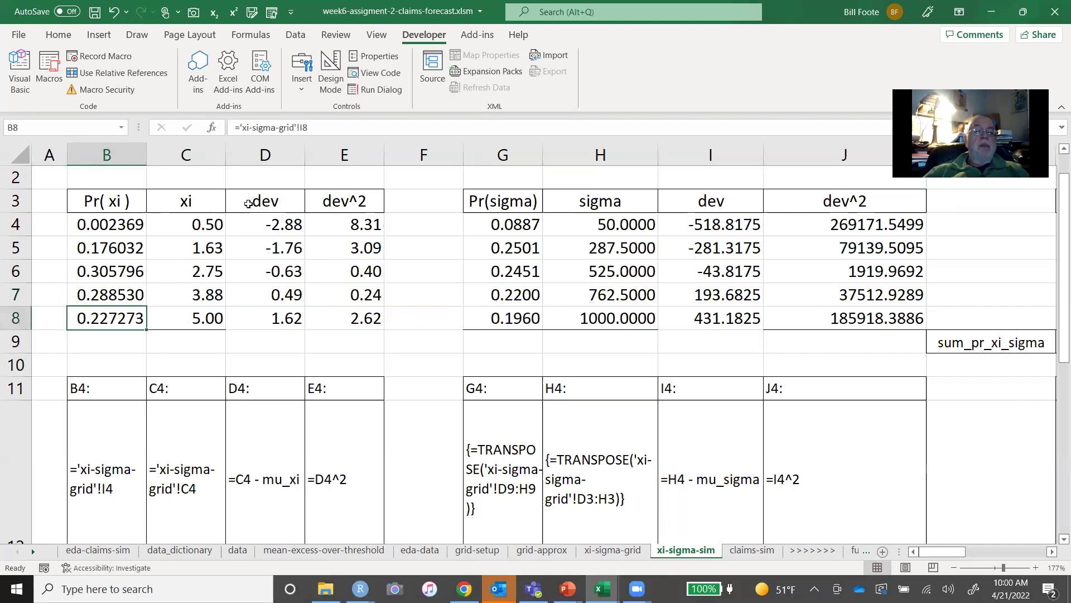
pyautogui.hotkey('shift', 'Up')
pyautogui.hotkey('shift', 'Up')
pyautogui.hotkey('shift', 'Up')
pyautogui.hotkey('shift', 'Up')
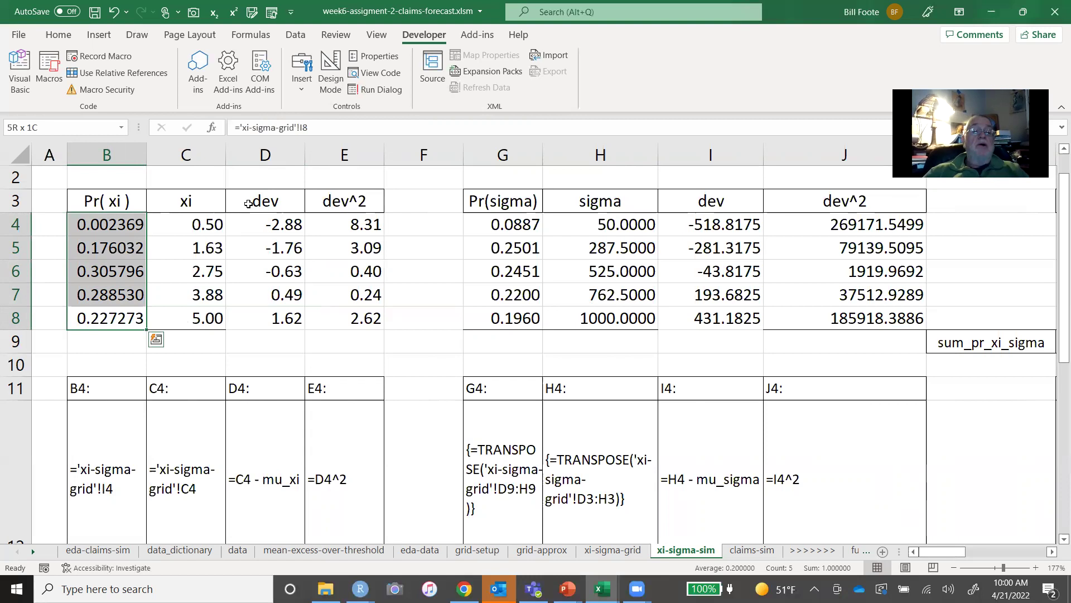
# Inspect the xi grid references in column C, from C8 up to C4.
pyautogui.press('Right')
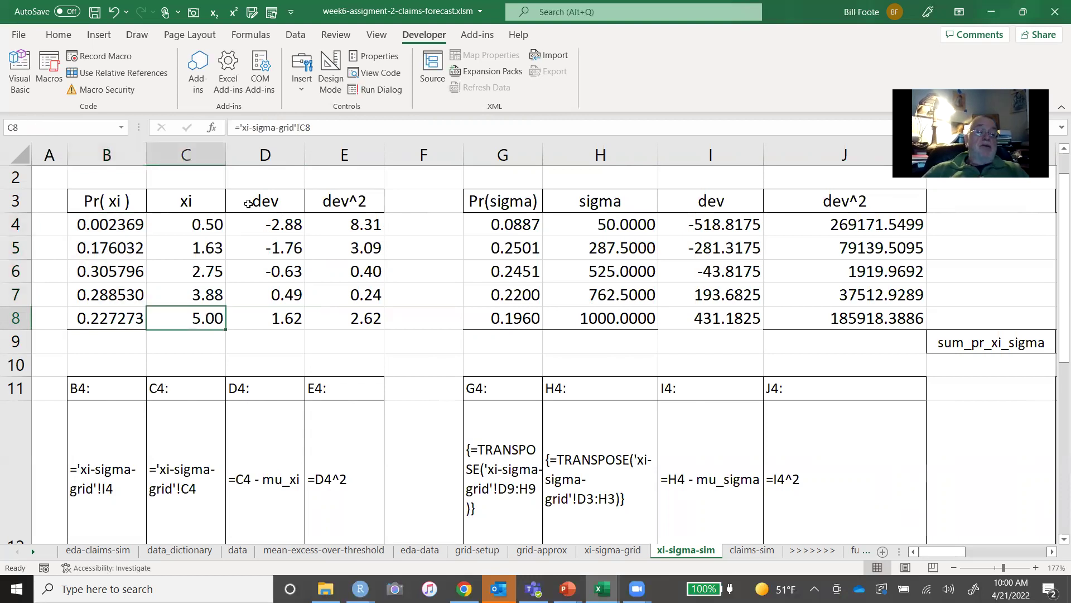
pyautogui.press('Up')
pyautogui.press('Up')
pyautogui.press('Up')
pyautogui.press('Up')
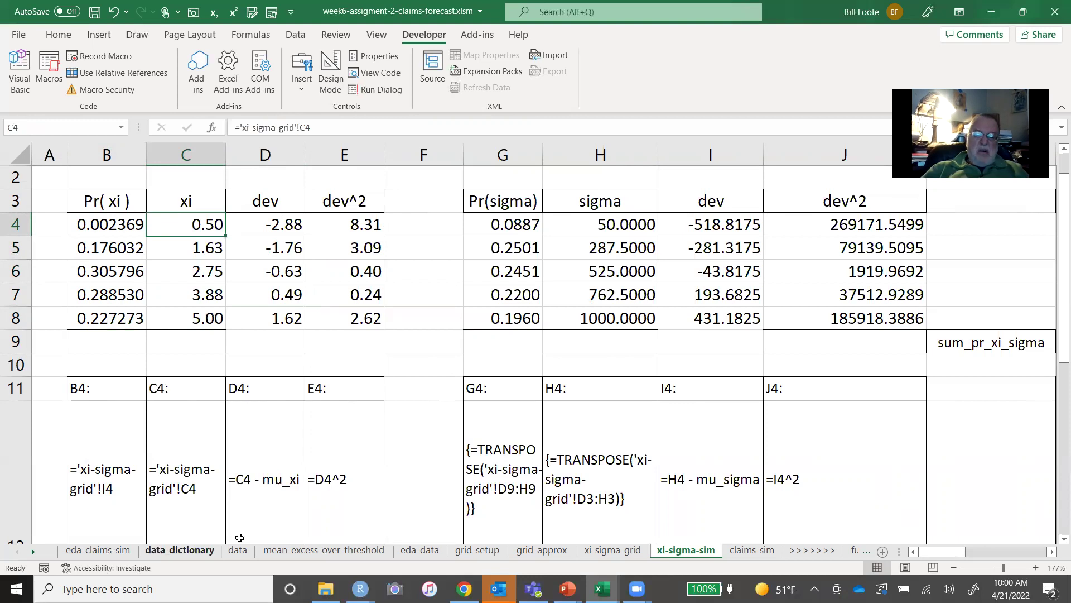
# Open the grid-setup sheet and highlight the xi_h maximum, minimum, interval and width in C3:C6.
pyautogui.click(479, 550)
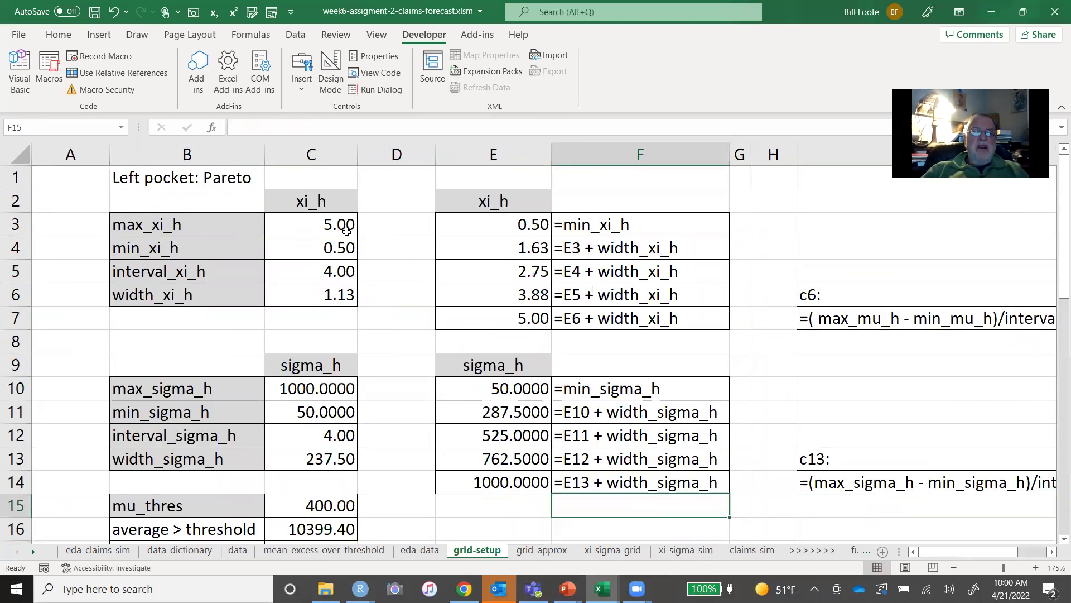
pyautogui.click(346, 231)
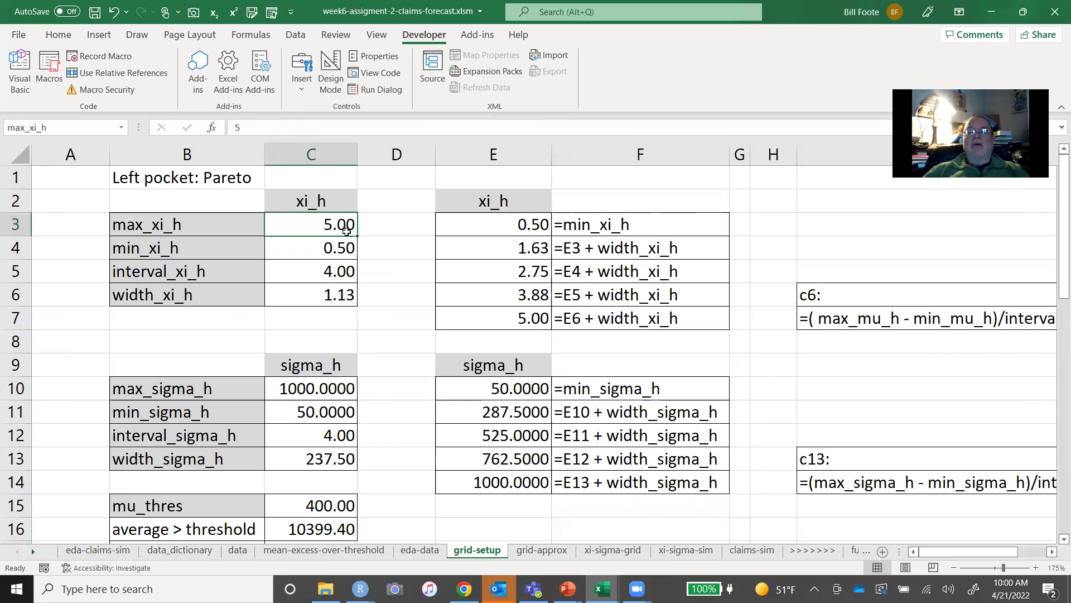
pyautogui.hotkey('shift', 'Down')
pyautogui.hotkey('shift', 'Down')
pyautogui.hotkey('shift', 'Down')
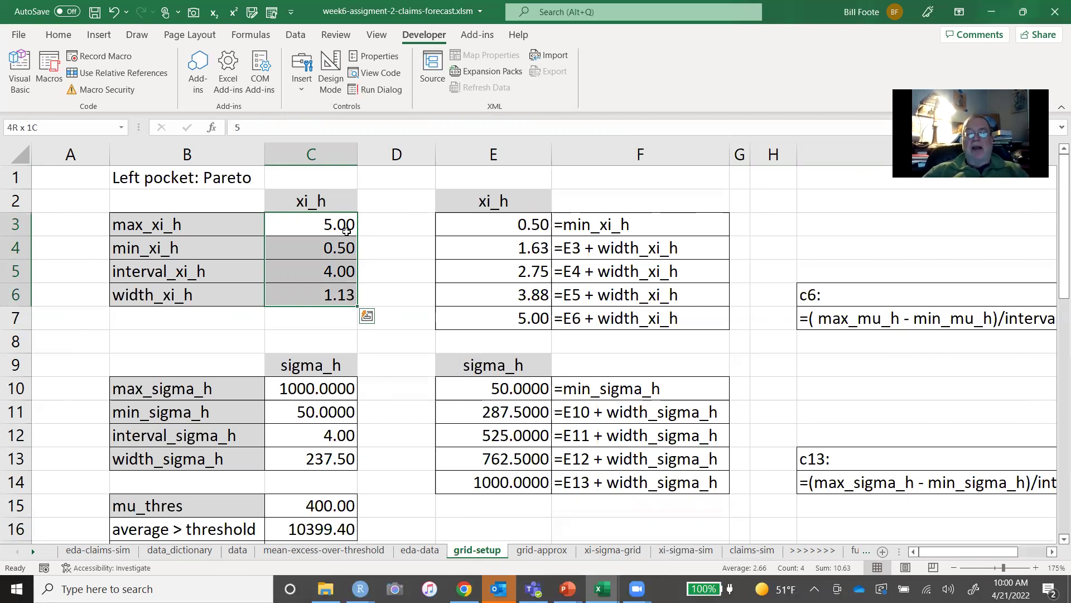
# Highlight the sigma_h maximum, minimum, interval and width in C10:C13.
pyautogui.press('Down')
pyautogui.press('Down')
pyautogui.press('Down')
pyautogui.press('Down')
pyautogui.press('Down')
pyautogui.press('Down')
pyautogui.press('Down')
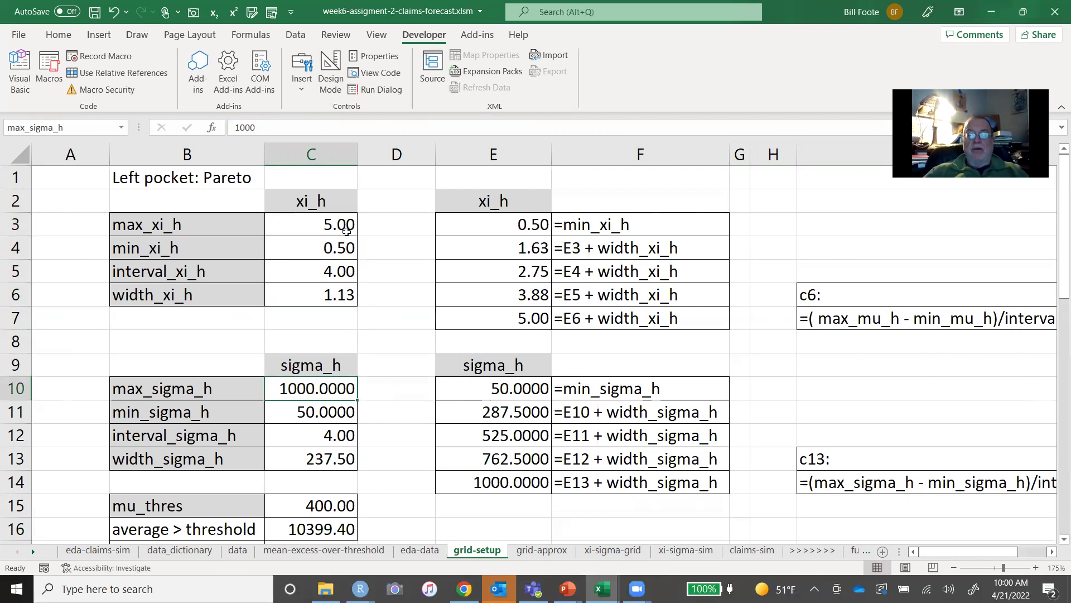
pyautogui.hotkey('shift', 'Down')
pyautogui.hotkey('shift', 'Down')
pyautogui.hotkey('shift', 'Down')
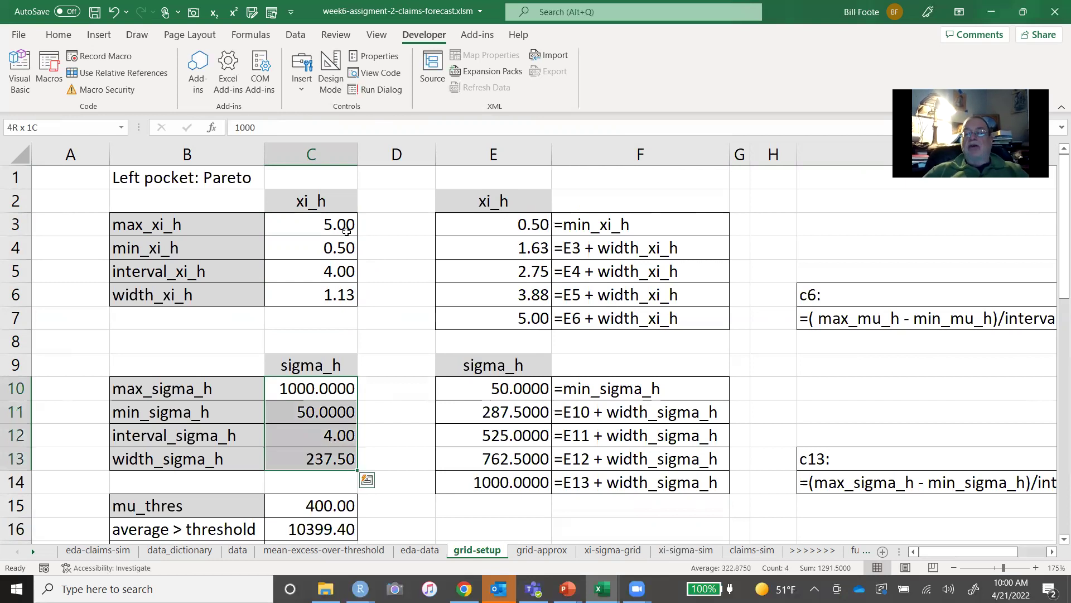
# Highlight the xi_h grid values in E3:E7.
pyautogui.press('Up')
pyautogui.press('Up')
pyautogui.press('Up')
pyautogui.press('Right')
pyautogui.press('Right')
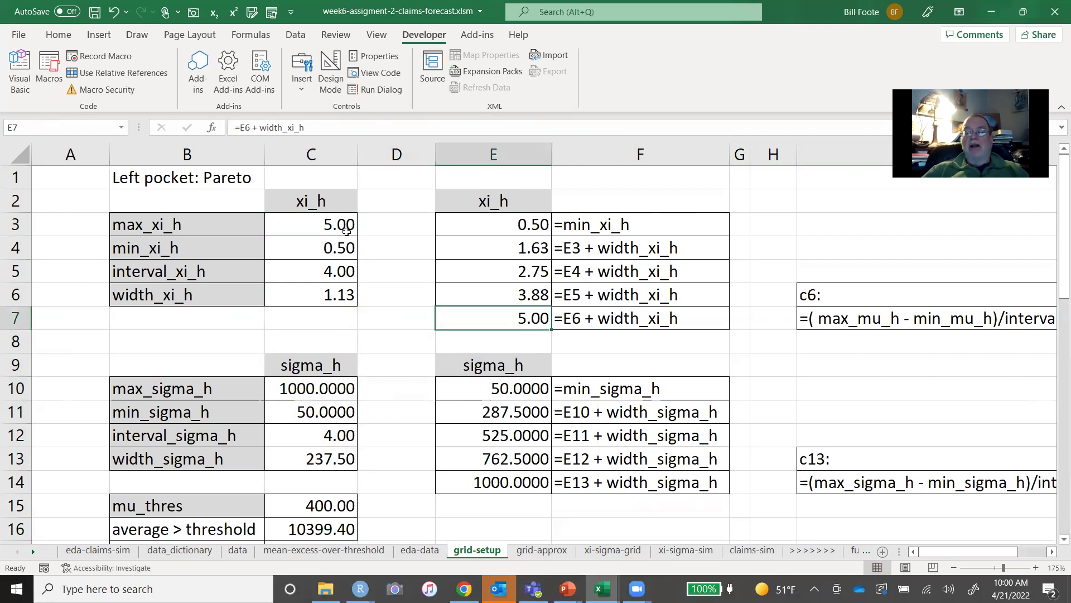
pyautogui.press('Up')
pyautogui.press('Up')
pyautogui.press('Up')
pyautogui.press('Up')
pyautogui.hotkey('shift', 'Down')
pyautogui.hotkey('shift', 'Down')
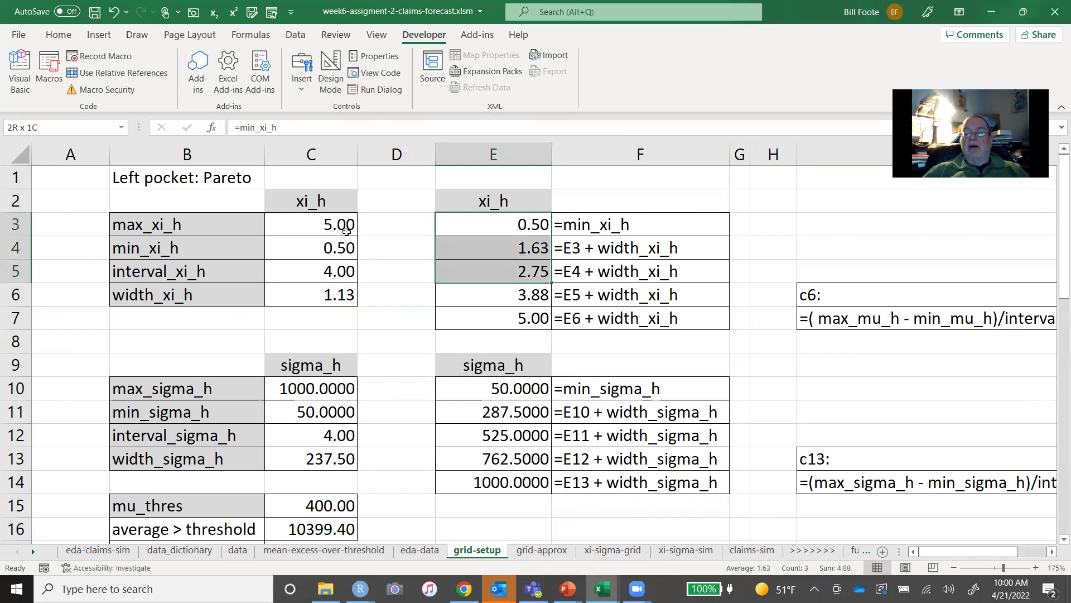
pyautogui.hotkey('shift', 'Down')
pyautogui.hotkey('shift', 'Down')
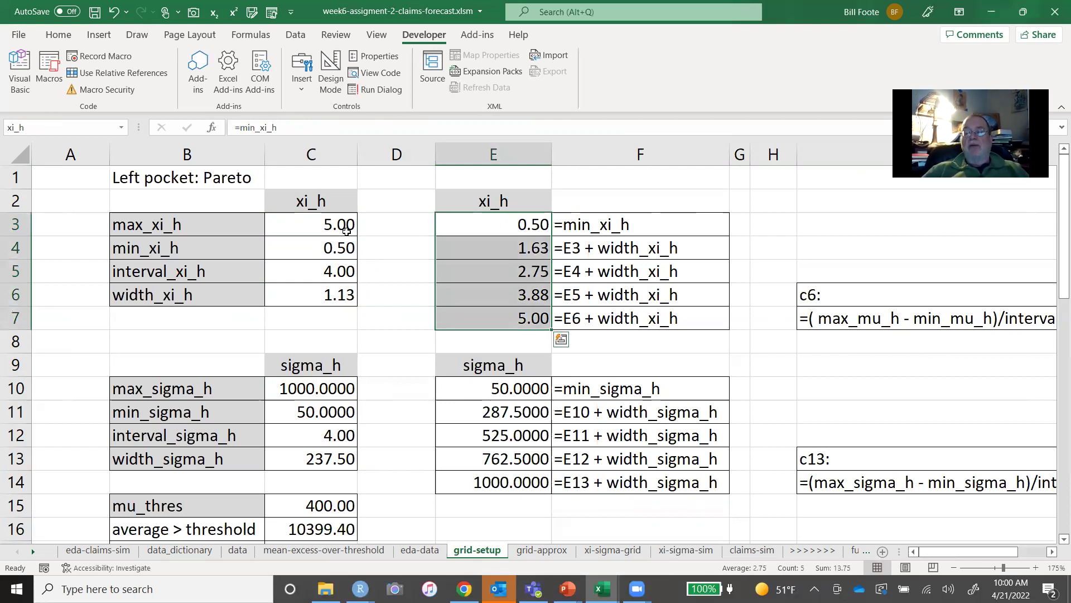
# Review the sigma_h grid values by highlighting E11:E14 and inspecting the starting formula in E10.
pyautogui.press('Down')
pyautogui.press('Down')
pyautogui.press('Down')
pyautogui.press('Down')
pyautogui.press('Down')
pyautogui.press('Down')
pyautogui.press('Down')
pyautogui.press('Down')
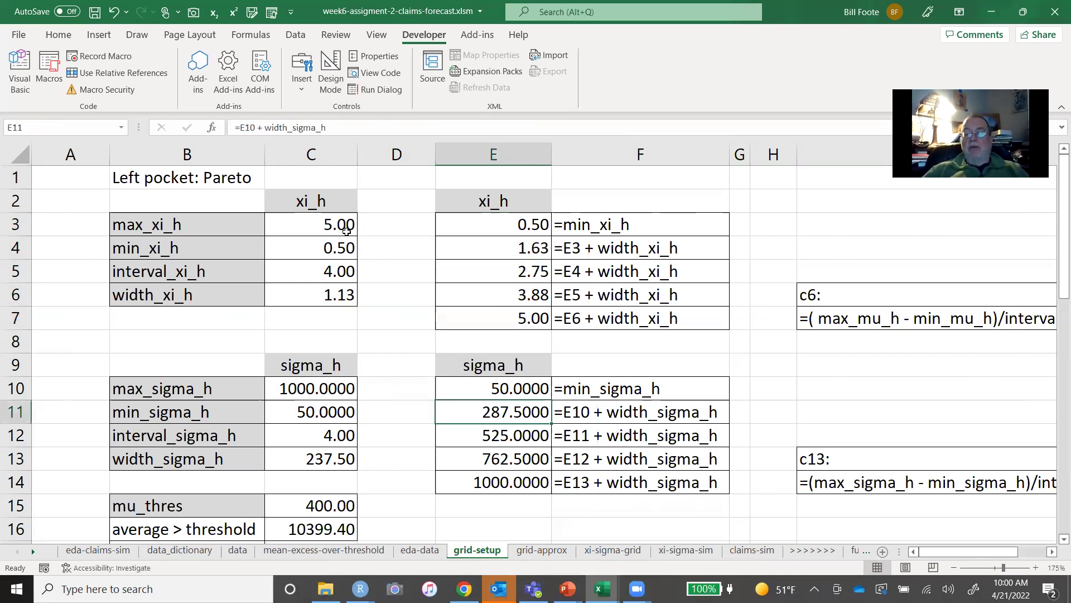
pyautogui.hotkey('shift', 'Down')
pyautogui.hotkey('shift', 'Down')
pyautogui.hotkey('shift', 'Down')
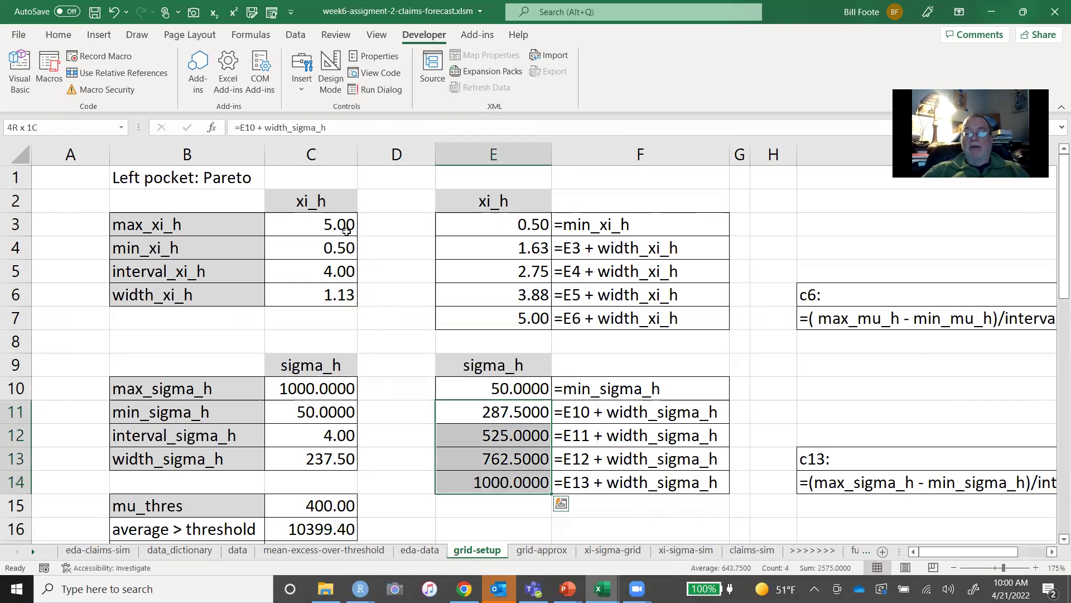
pyautogui.press('Up')
pyautogui.press('Up')
pyautogui.press('Down')
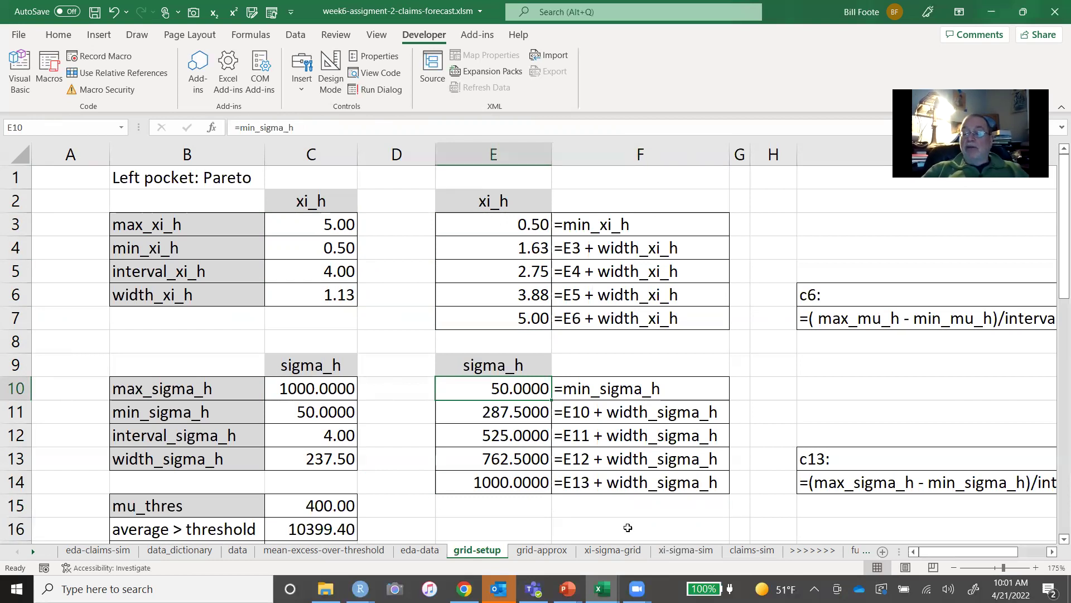
# Return to the xi-sigma-sim sheet and highlight the Pr(sigma) and sigma pairs in rows 4 to 6.
pyautogui.click(678, 551)
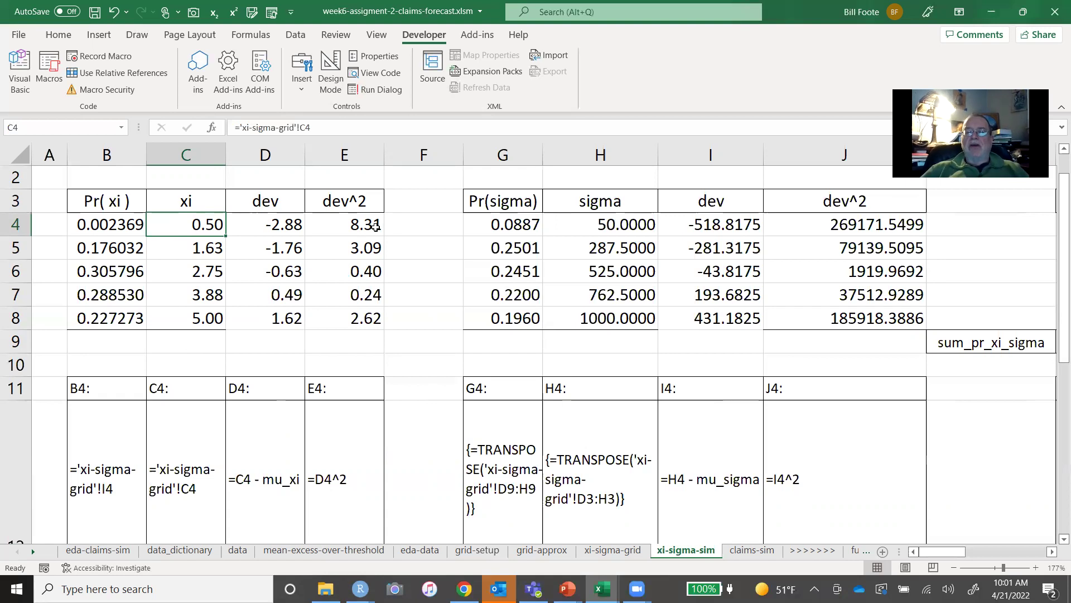
pyautogui.click(601, 230)
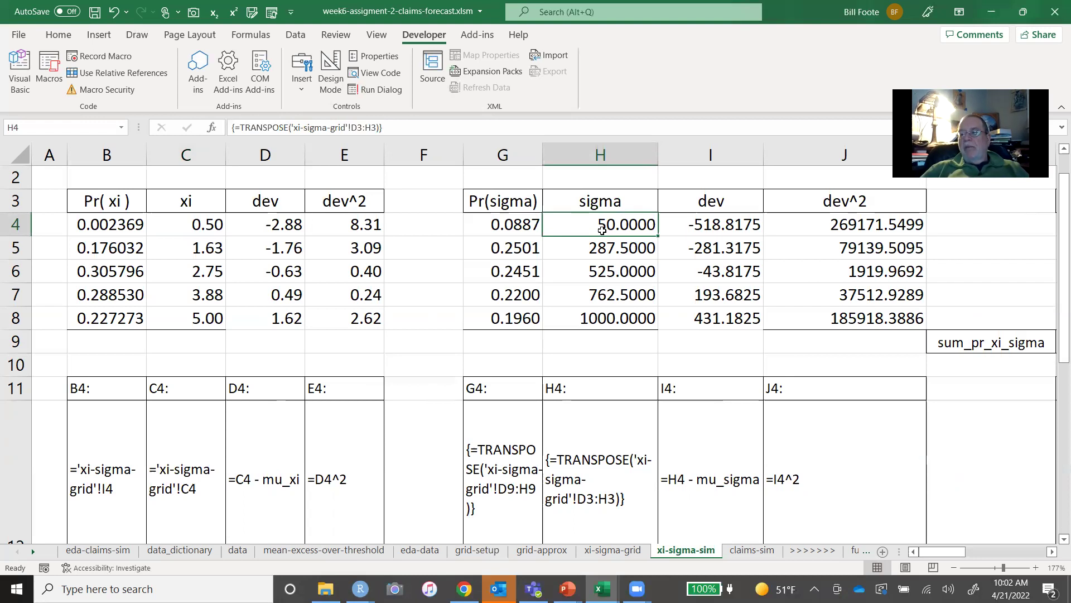
pyautogui.press('Left')
pyautogui.hotkey('shift', 'Right')
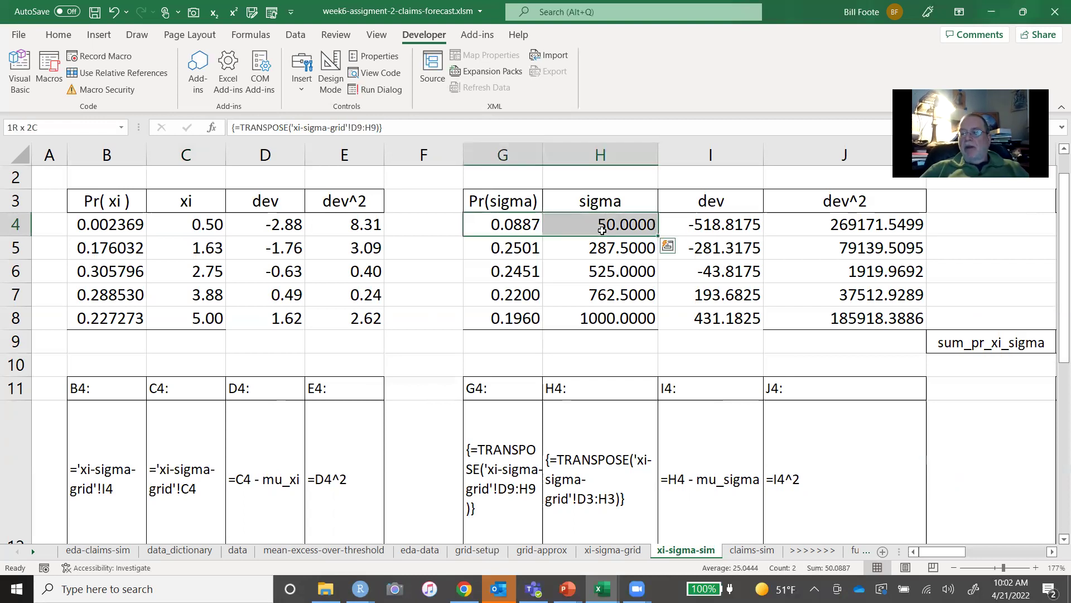
pyautogui.press('Down')
pyautogui.hotkey('shift', 'Right')
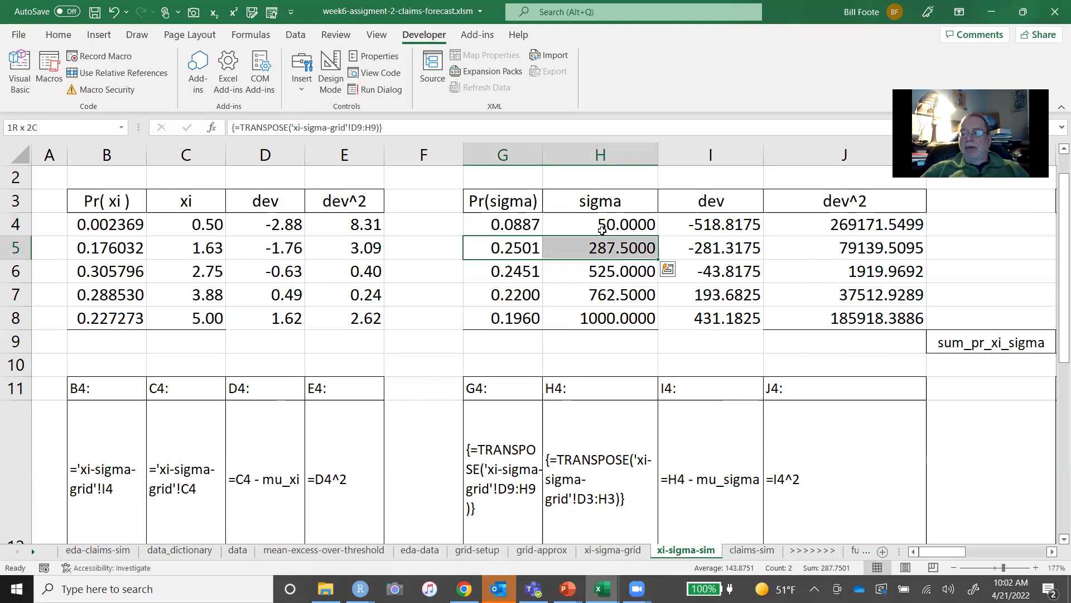
pyautogui.press('Down')
pyautogui.hotkey('shift', 'Right')
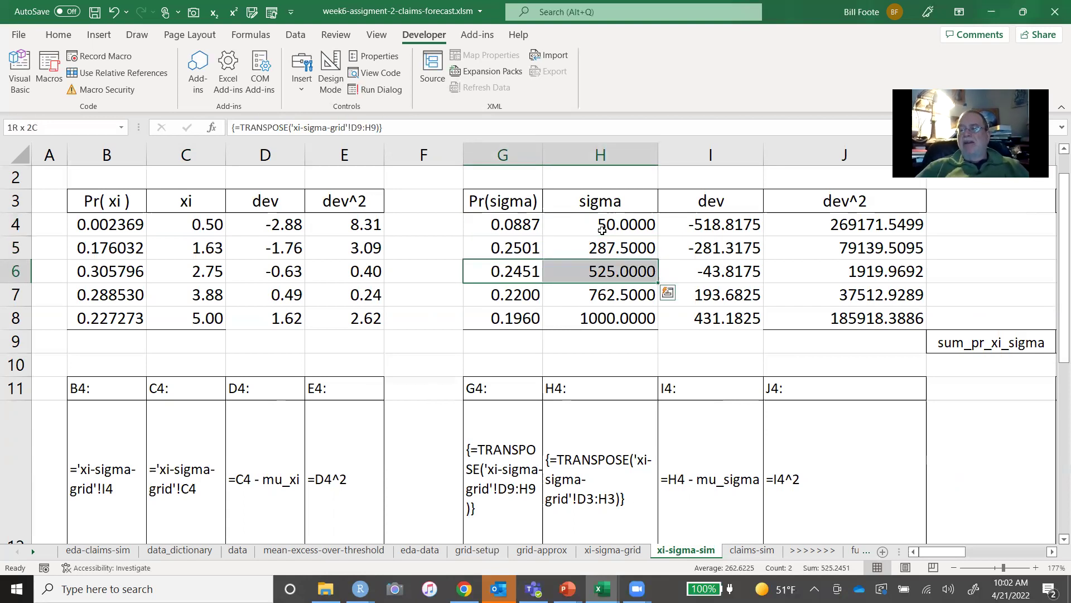
# Inspect the sigma deviation formula in I6 and highlight the squared deviations in J4:J8.
pyautogui.press('Right')
pyautogui.press('Right')
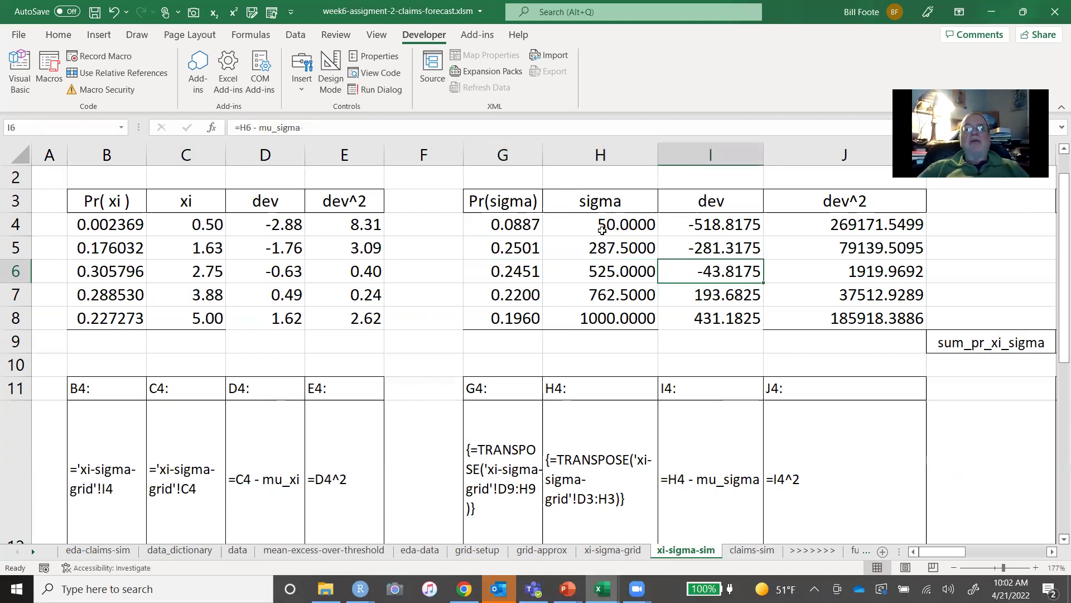
pyautogui.press('Right')
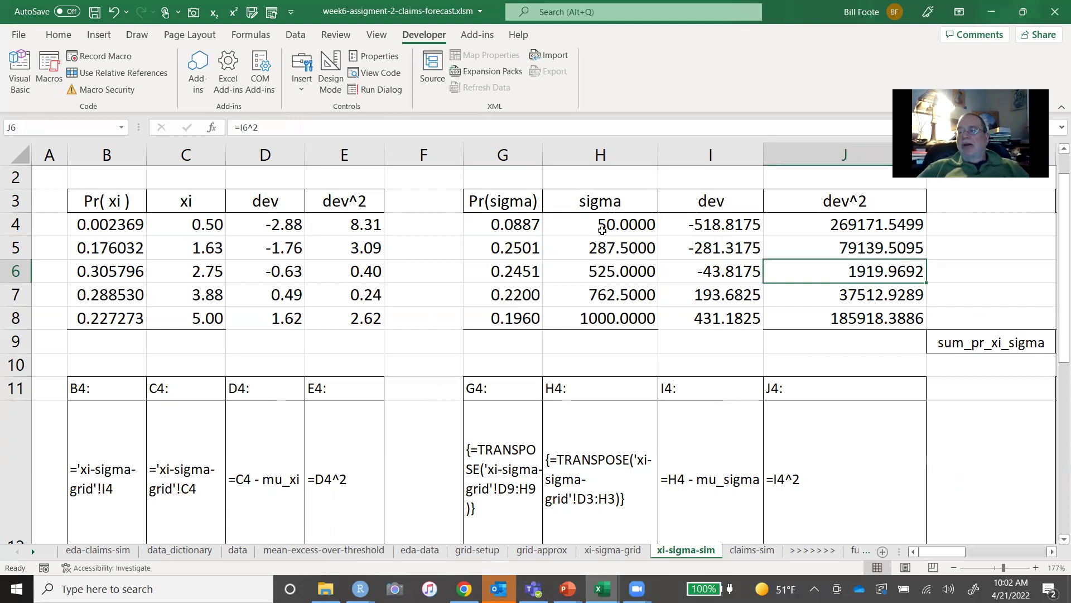
pyautogui.press('Up')
pyautogui.press('Up')
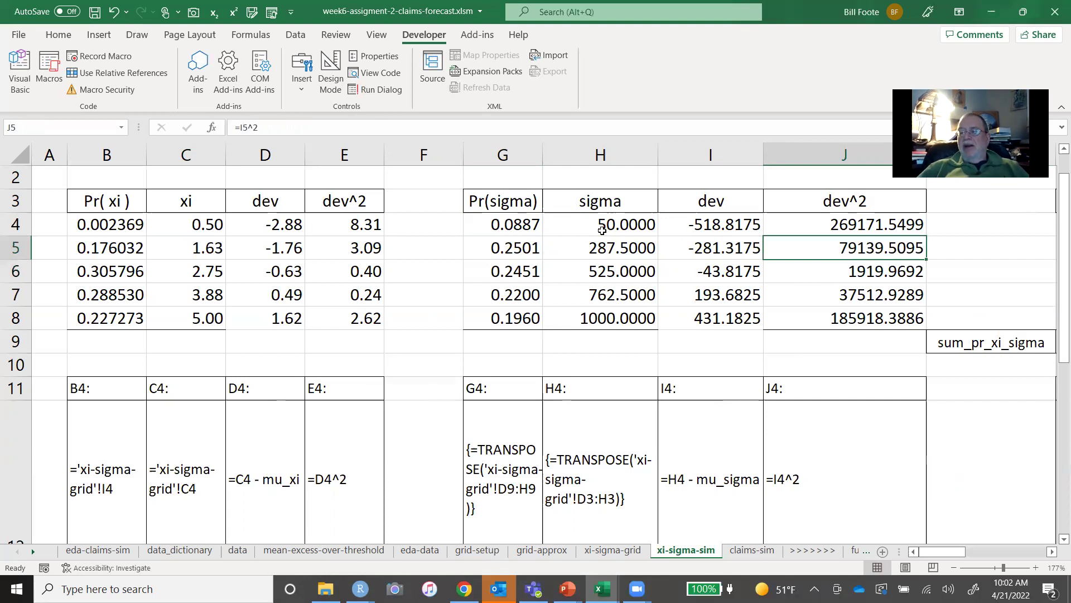
pyautogui.hotkey('shift', 'Down')
pyautogui.hotkey('shift', 'Down')
pyautogui.hotkey('shift', 'Down')
pyautogui.hotkey('shift', 'Down')
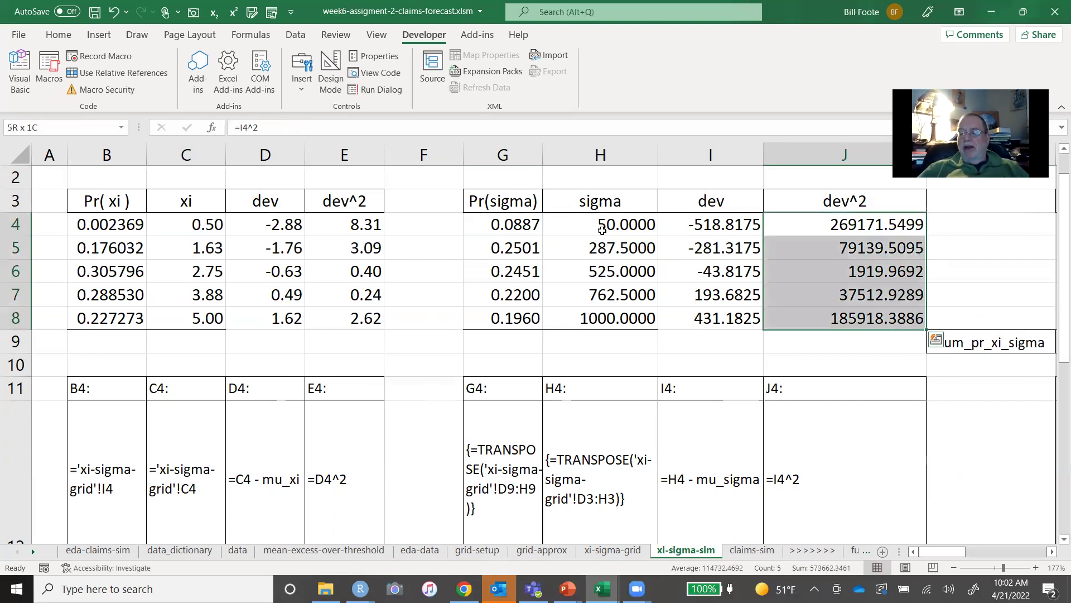
# Highlight the Pr(sigma) probabilities in G4:G8 that weight the sigma deviations.
pyautogui.press('Left')
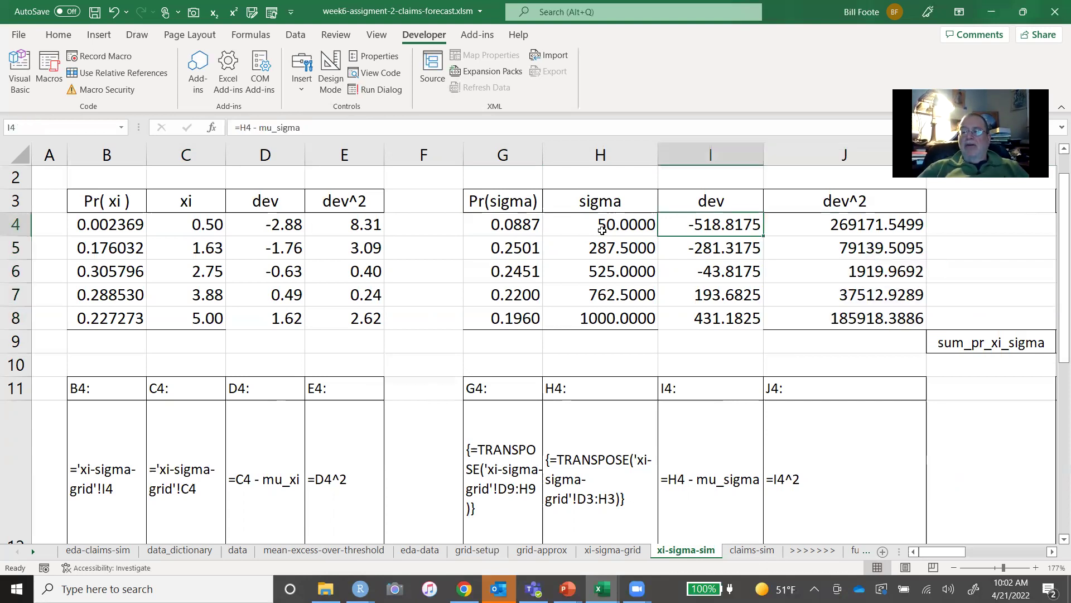
pyautogui.press('Left')
pyautogui.press('Left')
pyautogui.hotkey('shift', 'Down')
pyautogui.hotkey('shift', 'Down')
pyautogui.hotkey('shift', 'Down')
pyautogui.hotkey('shift', 'Down')
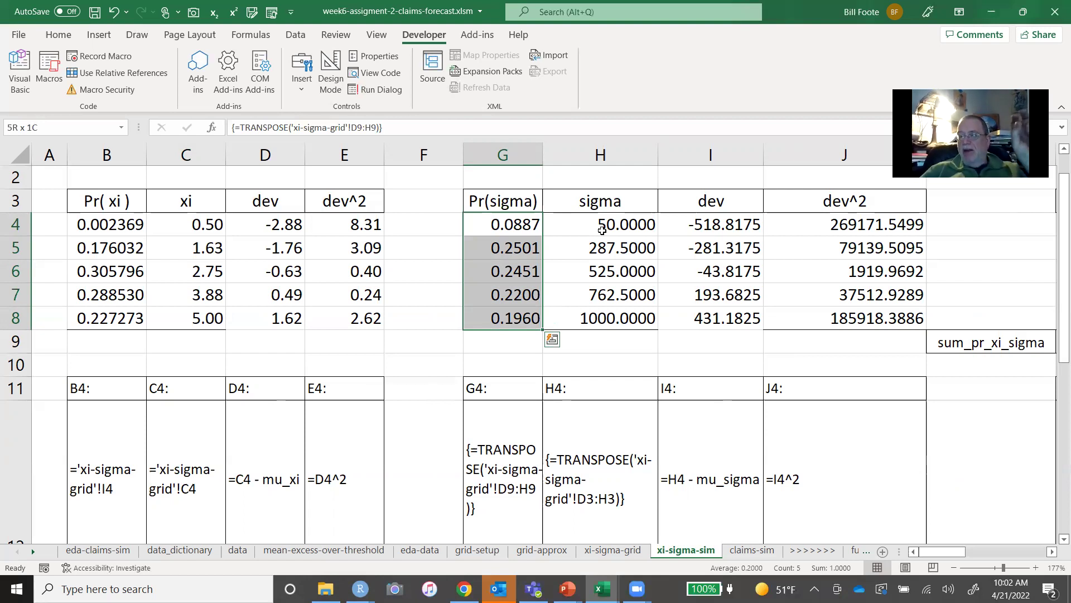
# Move along row 4 past the parameter table to the year 2 xi cell V4.
pyautogui.press('Right')
pyautogui.press('Right')
pyautogui.press('Right')
pyautogui.press('Right')
pyautogui.press('Right')
pyautogui.press('Right')
pyautogui.press('Right')
pyautogui.press('Right')
pyautogui.press('Right')
pyautogui.press('Right')
pyautogui.press('Right')
pyautogui.press('Right')
pyautogui.press('Right')
pyautogui.press('Right')
pyautogui.press('Right')
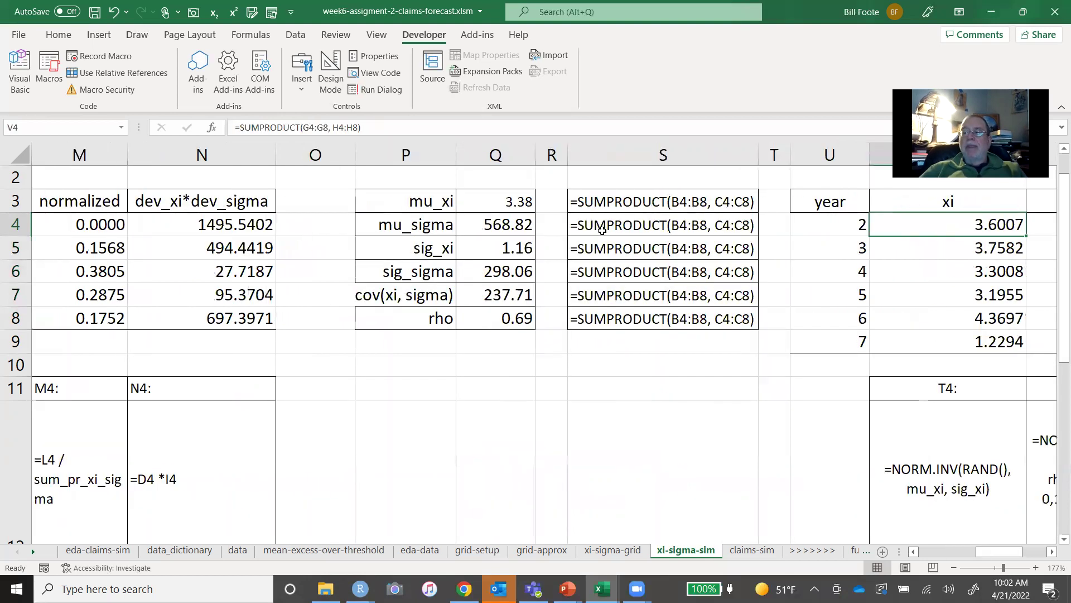
# Return along row 4 to the parameter table and inspect the mu_sigma formula in Q4 and its label in P4.
pyautogui.press('Left')
pyautogui.press('Left')
pyautogui.press('Left')
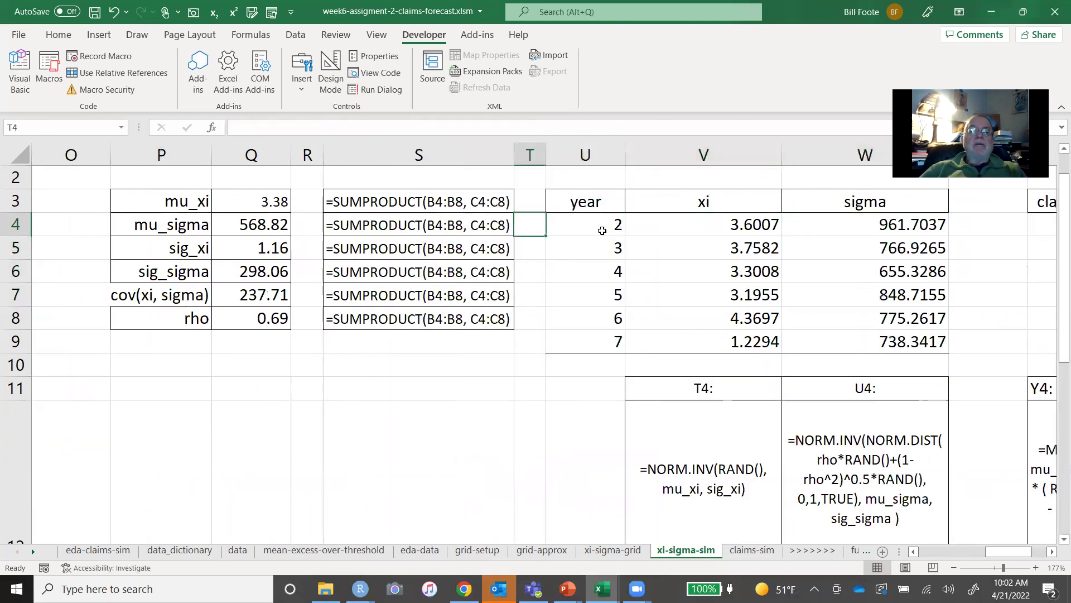
pyautogui.press('Left')
pyautogui.press('Left')
pyautogui.press('Left')
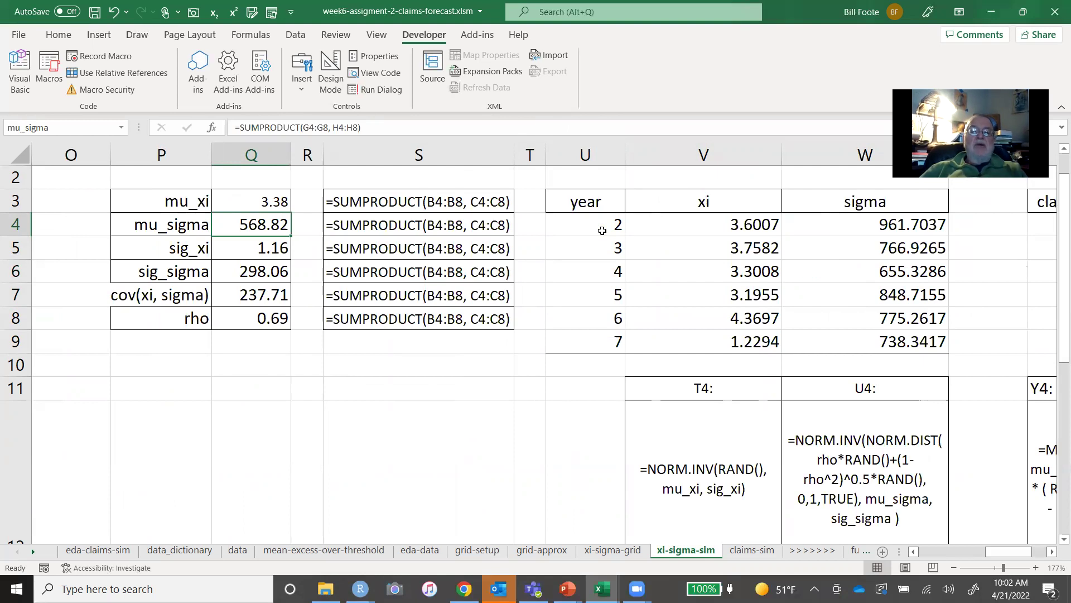
pyautogui.press('Left')
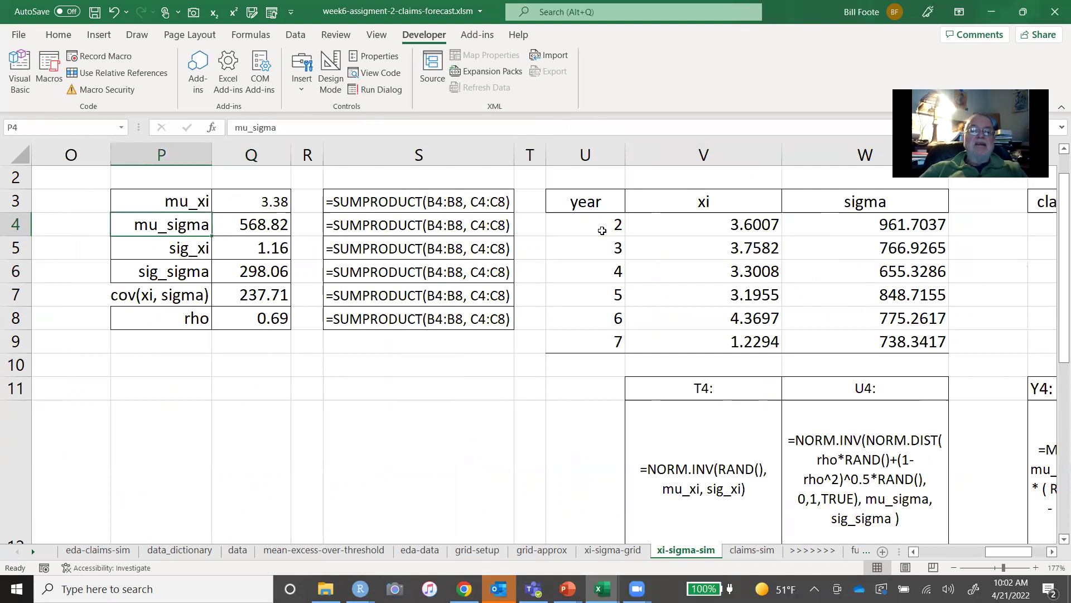
# Trace row 4 back through the joint probability and sigma tables to the xi deviation formula in D4.
pyautogui.press('Left')
pyautogui.press('Left')
pyautogui.press('Left')
pyautogui.press('Left')
pyautogui.press('Left')
pyautogui.press('Left')
pyautogui.press('Left')
pyautogui.press('Left')
pyautogui.press('Left')
pyautogui.press('Left')
pyautogui.press('Left')
pyautogui.press('Left')
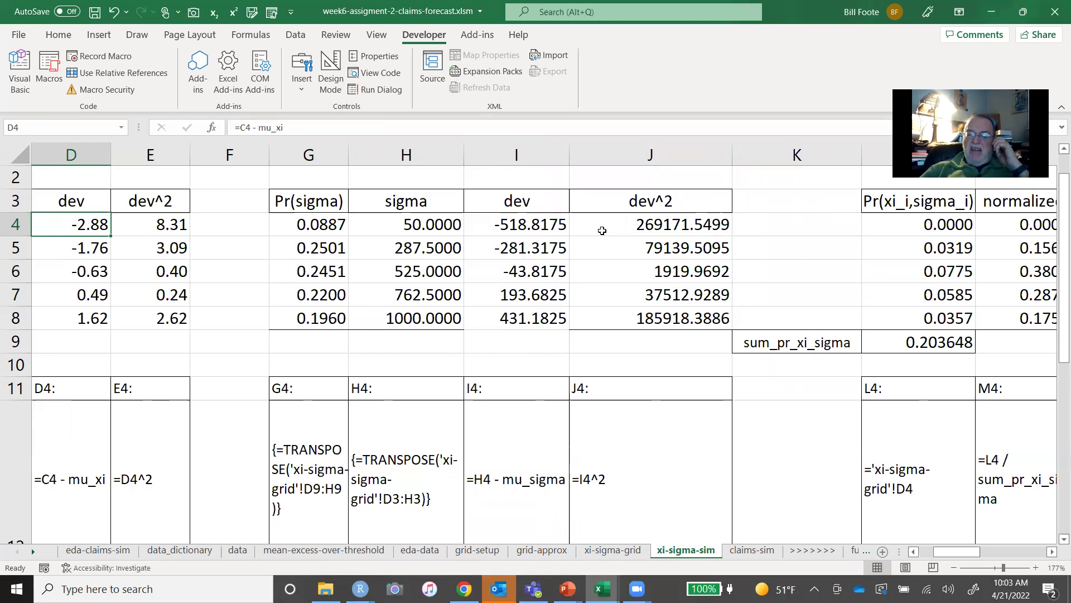
# Go back along row 4 past the dev_xi*dev_sigma column to the parameter formula notes in column S.
pyautogui.press('Right')
pyautogui.press('Right')
pyautogui.press('Right')
pyautogui.press('Right')
pyautogui.press('Right')
pyautogui.press('Right')
pyautogui.press('Right')
pyautogui.press('Right')
pyautogui.press('Right')
pyautogui.press('Right')
pyautogui.press('Right')
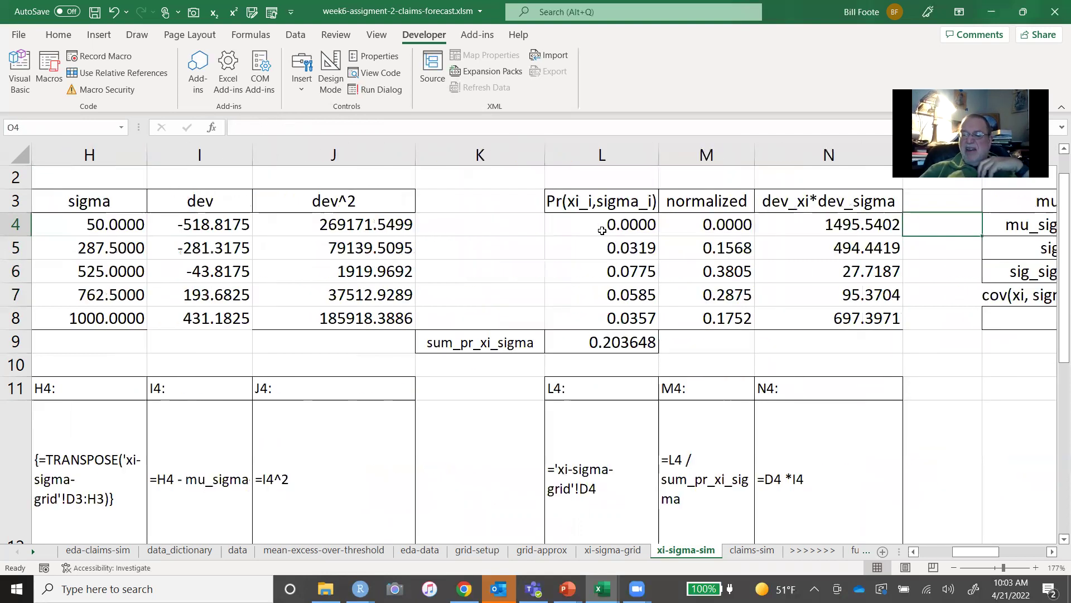
pyautogui.press('Right')
pyautogui.press('Right')
pyautogui.press('Right')
pyautogui.press('Right')
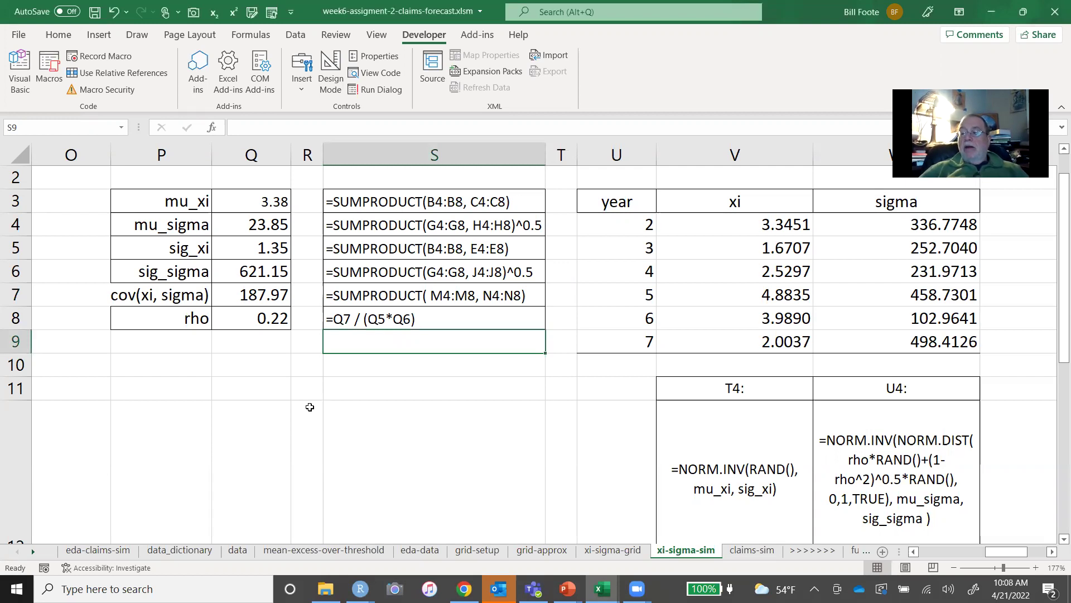
# Follow row 9 through the year 7 xi and sigma cells to the claims_sim formula in Y9 and past the max_claim column.
pyautogui.press('Right')
pyautogui.press('Right')
pyautogui.press('Right')
pyautogui.press('Right')
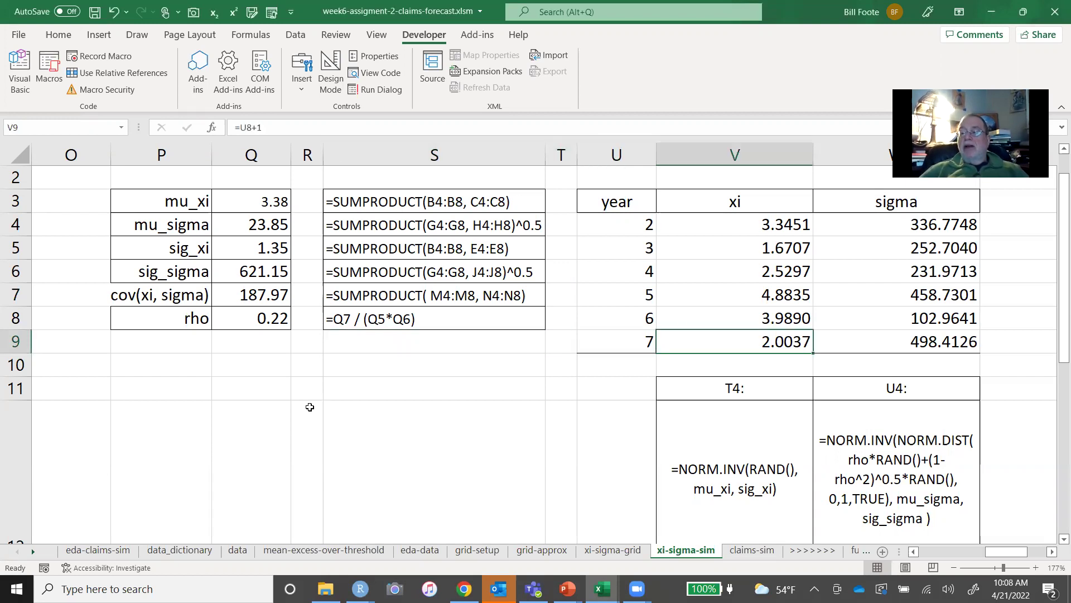
pyautogui.press('Right')
pyautogui.press('Right')
pyautogui.press('Right')
pyautogui.press('Right')
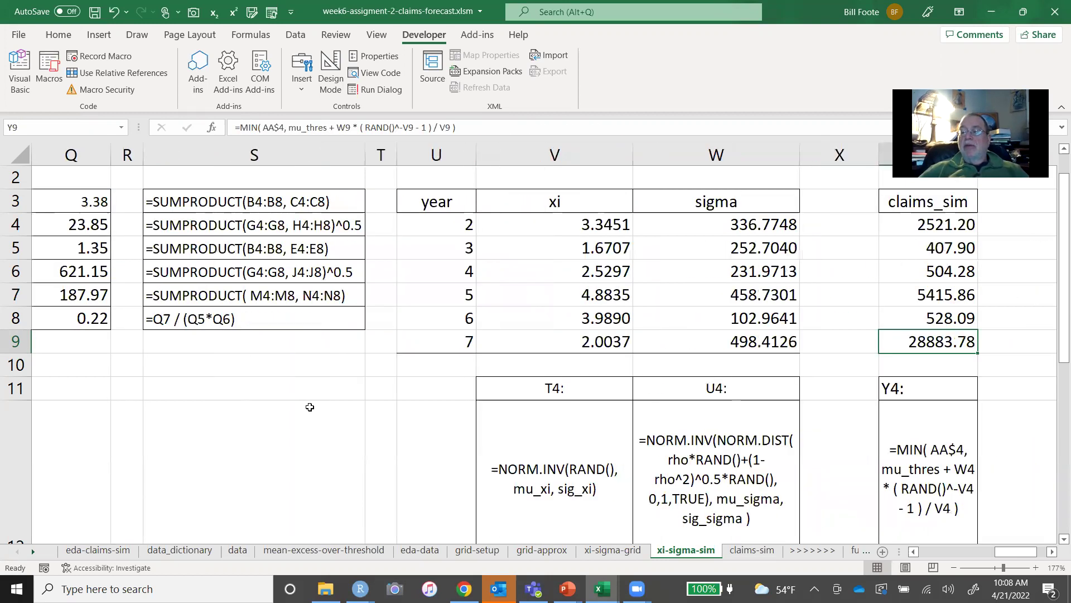
pyautogui.press('Right')
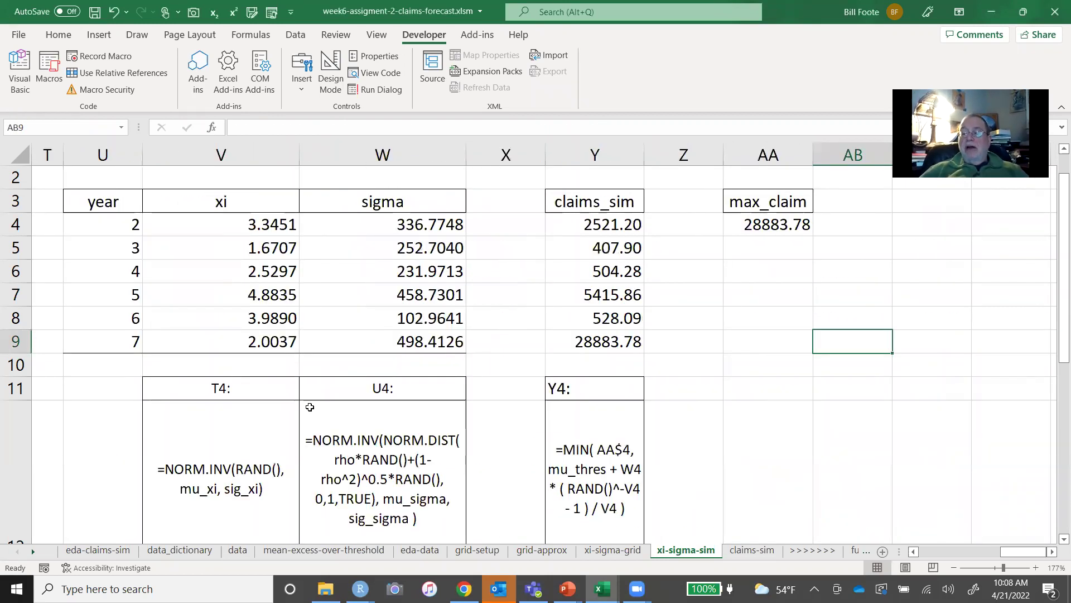
# Move back along the row 11 formula notes to column K beside the joint probability table.
pyautogui.click(683, 462)
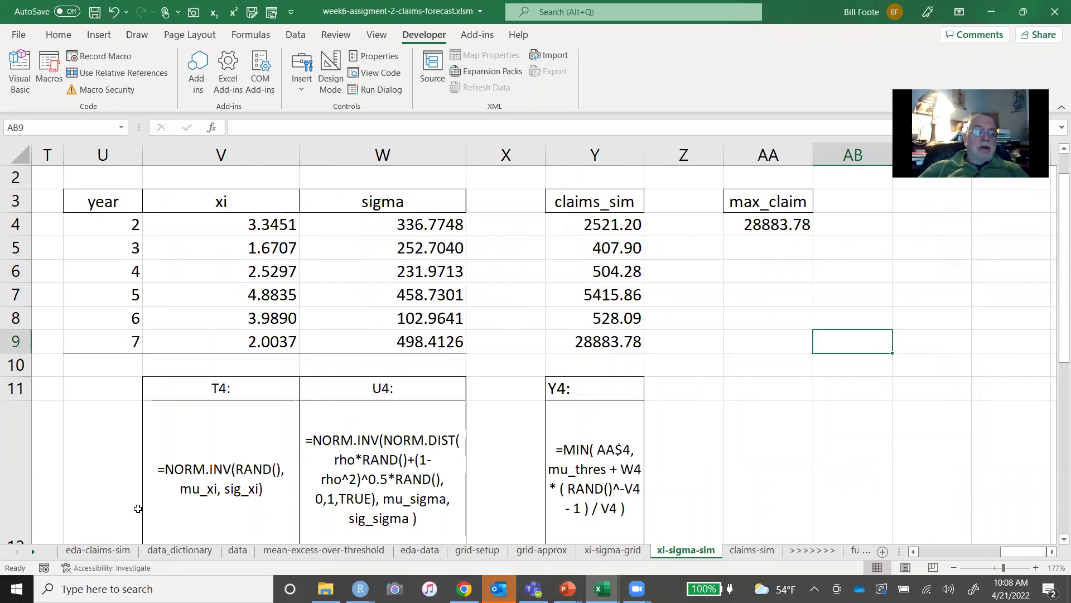
pyautogui.click(93, 382)
pyautogui.press('Left')
pyautogui.press('Left')
pyautogui.press('Left')
pyautogui.press('Left')
pyautogui.press('Left')
pyautogui.press('Left')
pyautogui.press('Left')
pyautogui.press('Left')
pyautogui.press('Left')
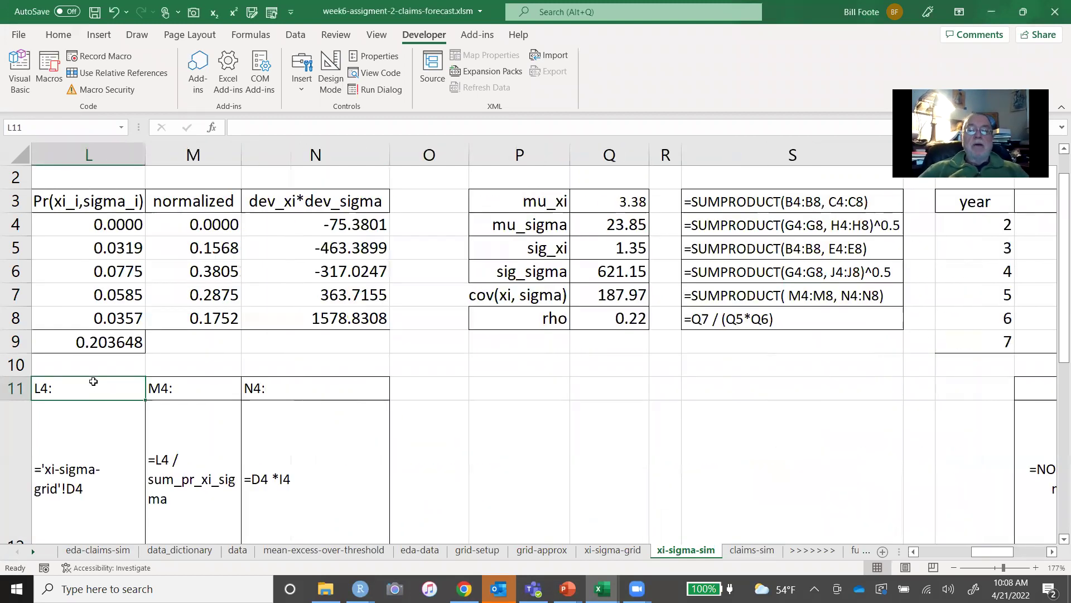
pyautogui.press('Left')
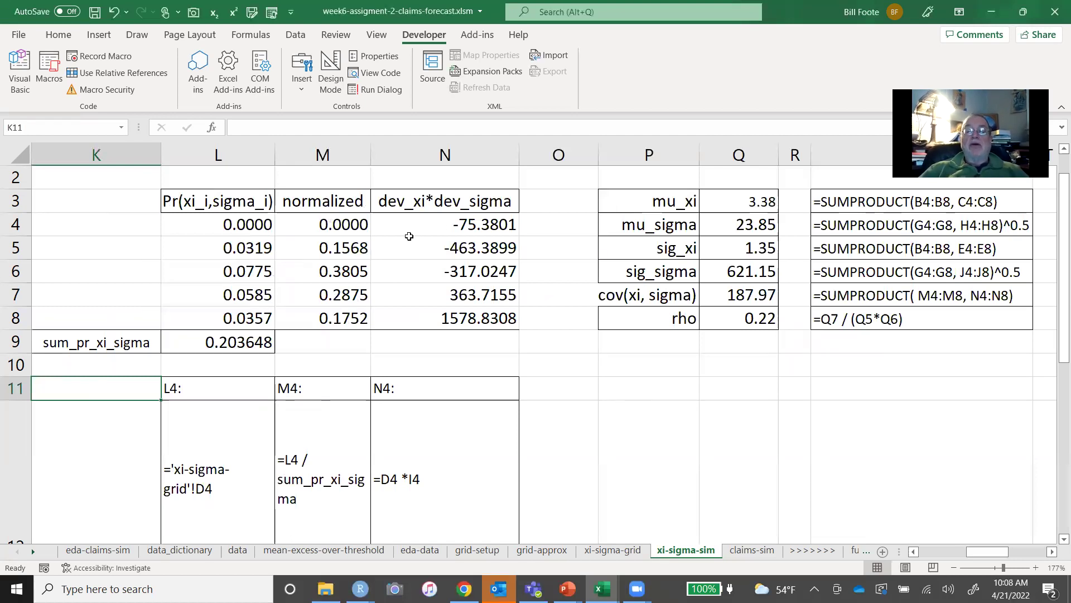
# Inspect the dev_xi*dev_sigma product formulas from N4 down to N8.
pyautogui.click(441, 226)
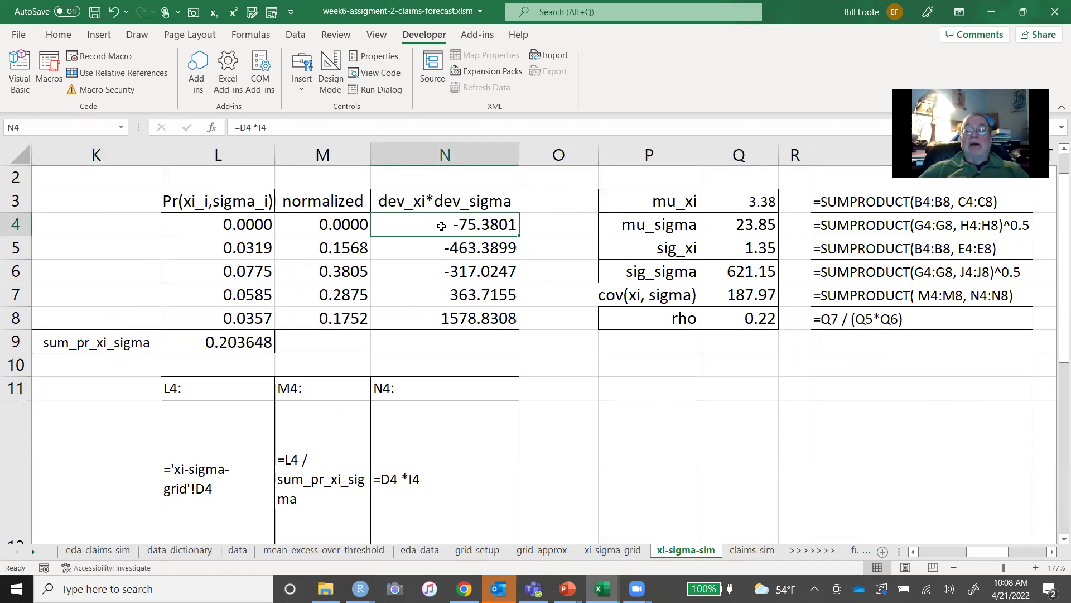
pyautogui.press('Down')
pyautogui.press('Down')
pyautogui.press('Down')
pyautogui.press('Down')
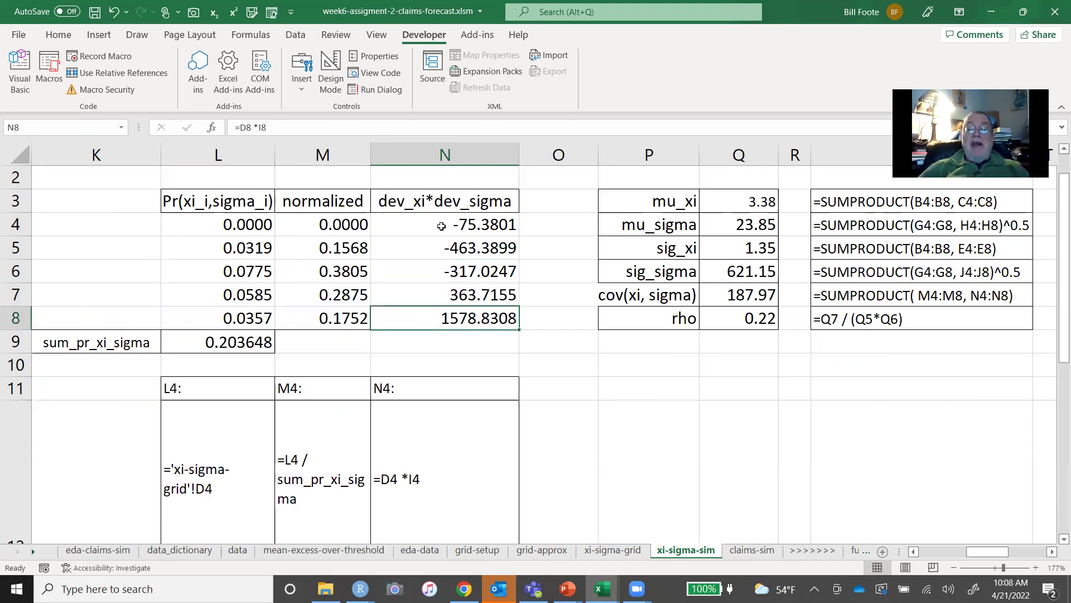
# Inspect the joint and normalized probability formulas in L8 and M8, and follow the joint probabilities up to L4.
pyautogui.press('Left')
pyautogui.press('Left')
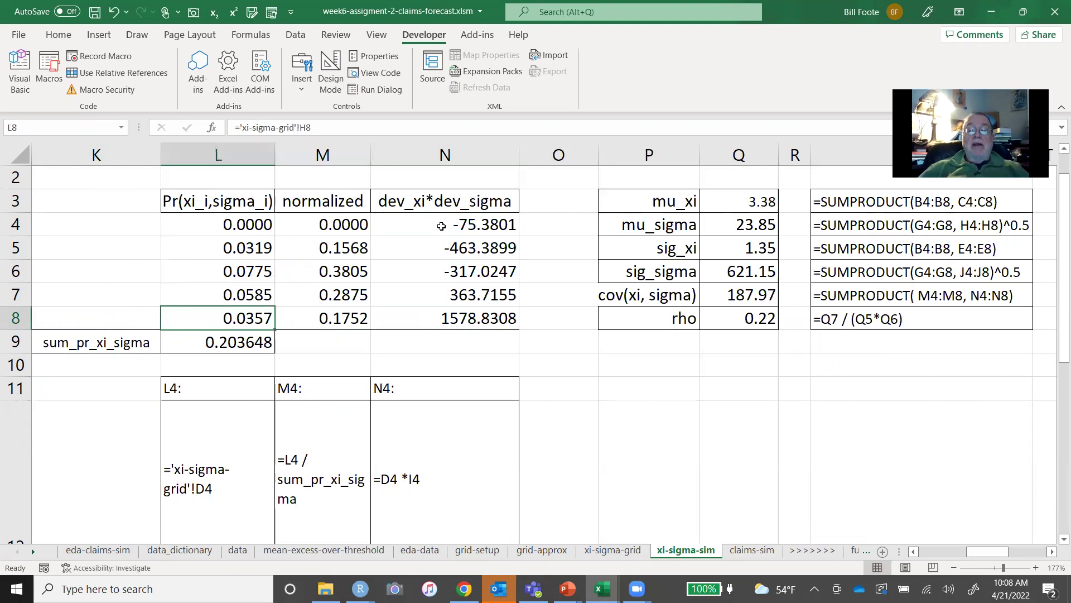
pyautogui.press('Right')
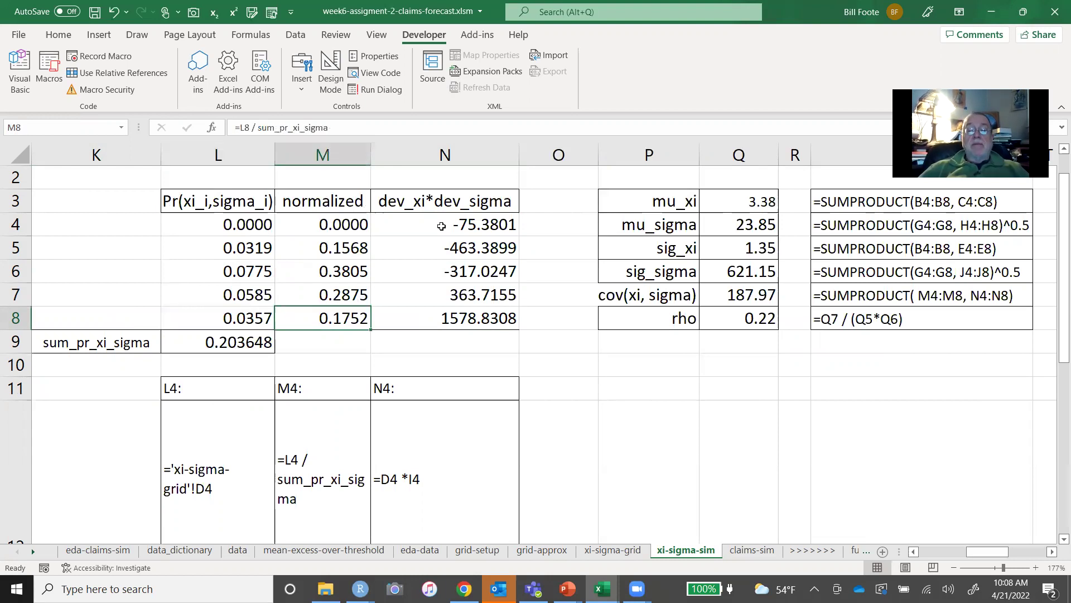
pyautogui.press('Left')
pyautogui.press('Up')
pyautogui.press('Up')
pyautogui.press('Up')
pyautogui.press('Up')
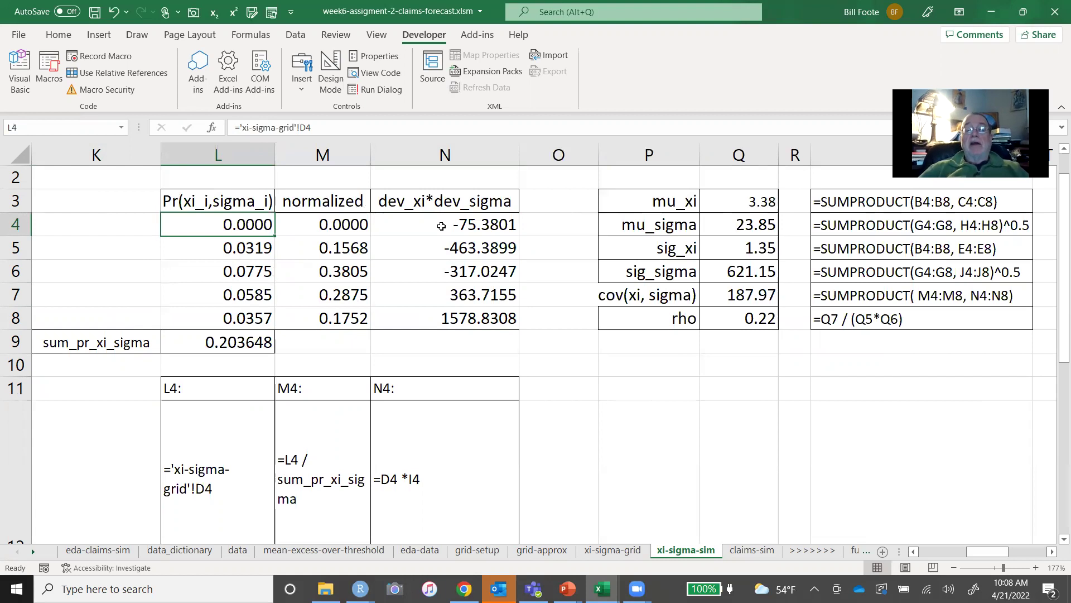
# Review the normalized probabilities in M4:M8 and return to the start of row 8 beside the xi table.
pyautogui.press('Right')
pyautogui.press('Down')
pyautogui.press('Down')
pyautogui.press('Down')
pyautogui.press('Down')
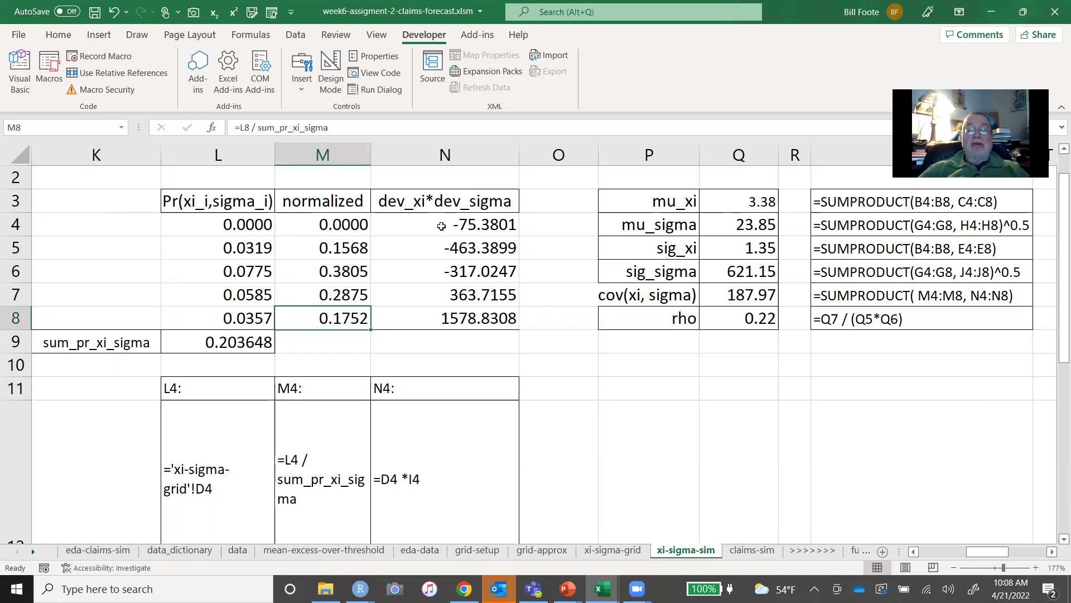
pyautogui.press('Left')
pyautogui.press('Left')
pyautogui.press('Home')
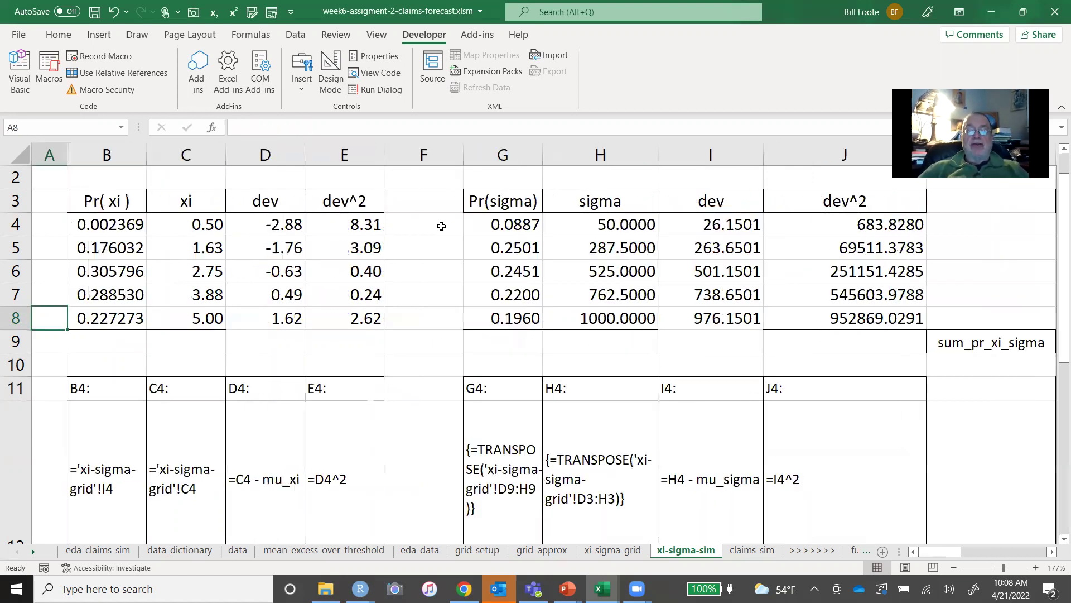
# Open the xi-sigma-grid sheet and inspect the joint probability lookup formula in the sigma 50 column.
pyautogui.click(613, 551)
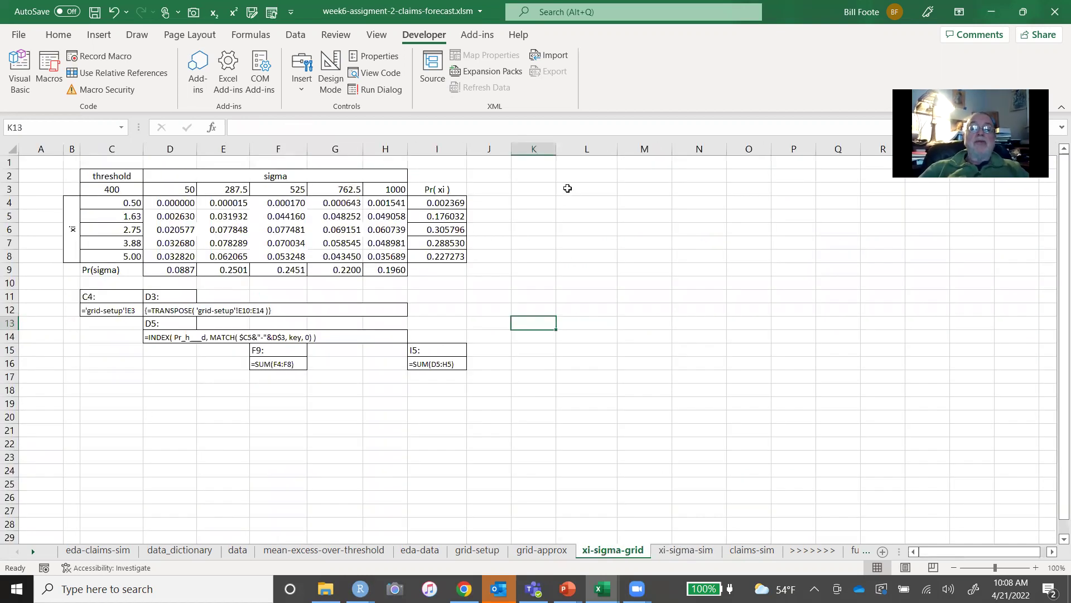
pyautogui.scroll(5, 567, 189)
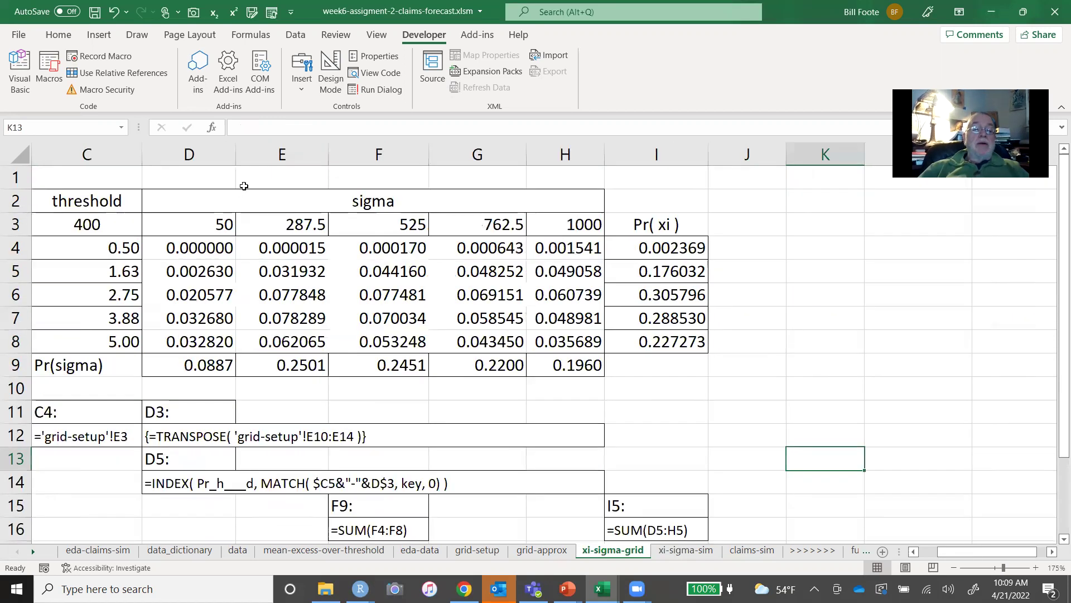
pyautogui.click(206, 225)
pyautogui.press('Down')
pyautogui.press('Down')
pyautogui.press('Down')
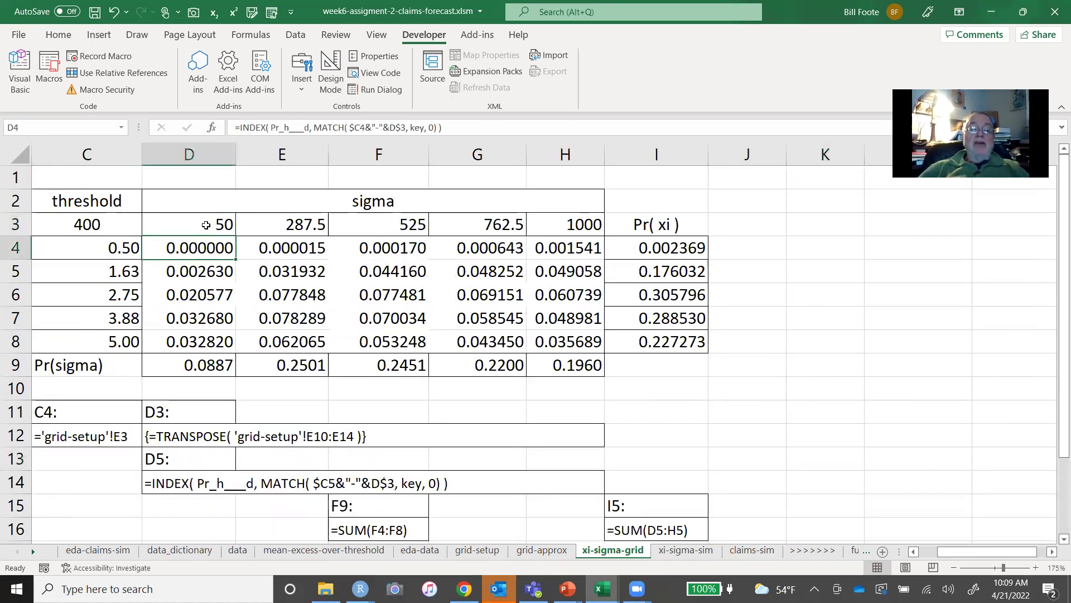
# Move across the grid to the sigma 525 column and check its heading and first joint probability in F4.
pyautogui.press('Right')
pyautogui.press('Right')
pyautogui.press('Right')
pyautogui.press('Left')
pyautogui.press('Up')
pyautogui.press('Up')
pyautogui.press('Up')
pyautogui.press('Down')
pyautogui.press('Down')
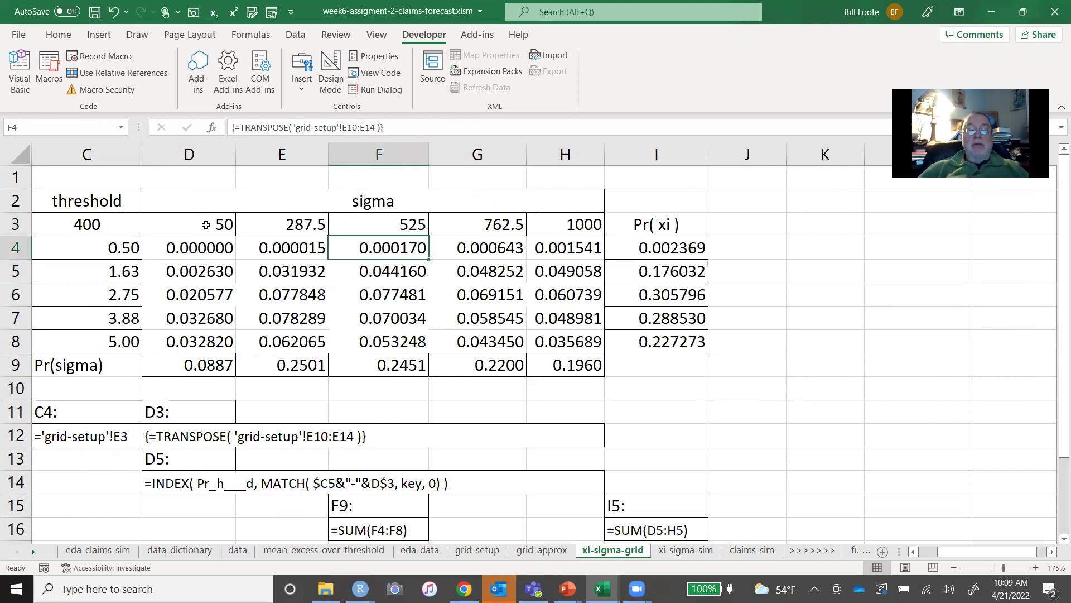
# Follow the grid back to the 2.75 xi value in C6 and inspect its link to grid-setup.
pyautogui.press('Down')
pyautogui.press('Left')
pyautogui.press('Left')
pyautogui.press('Left')
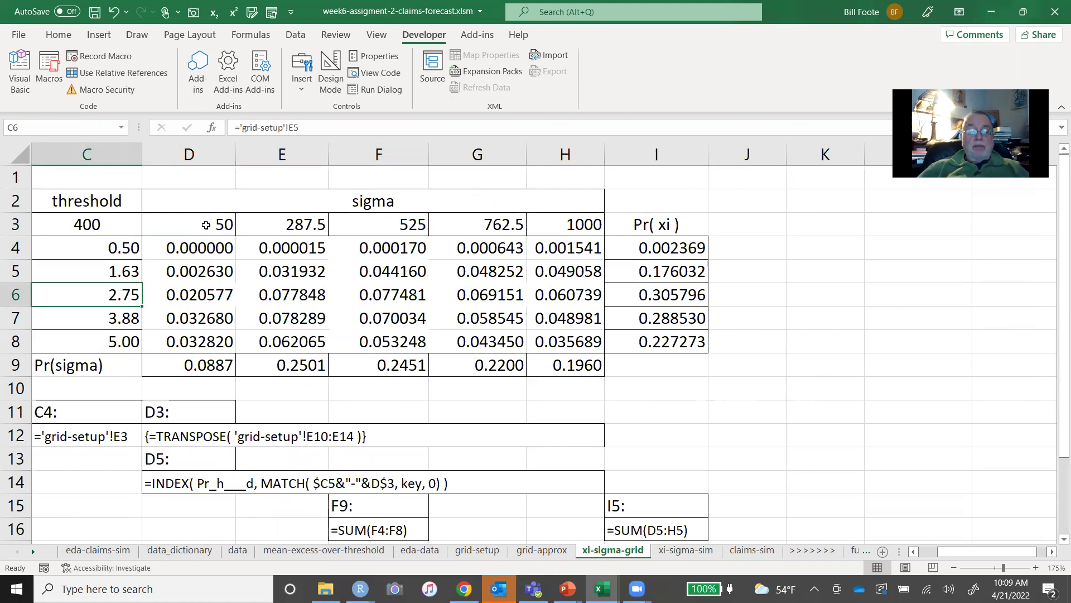
pyautogui.press('Left')
pyautogui.press('Right')
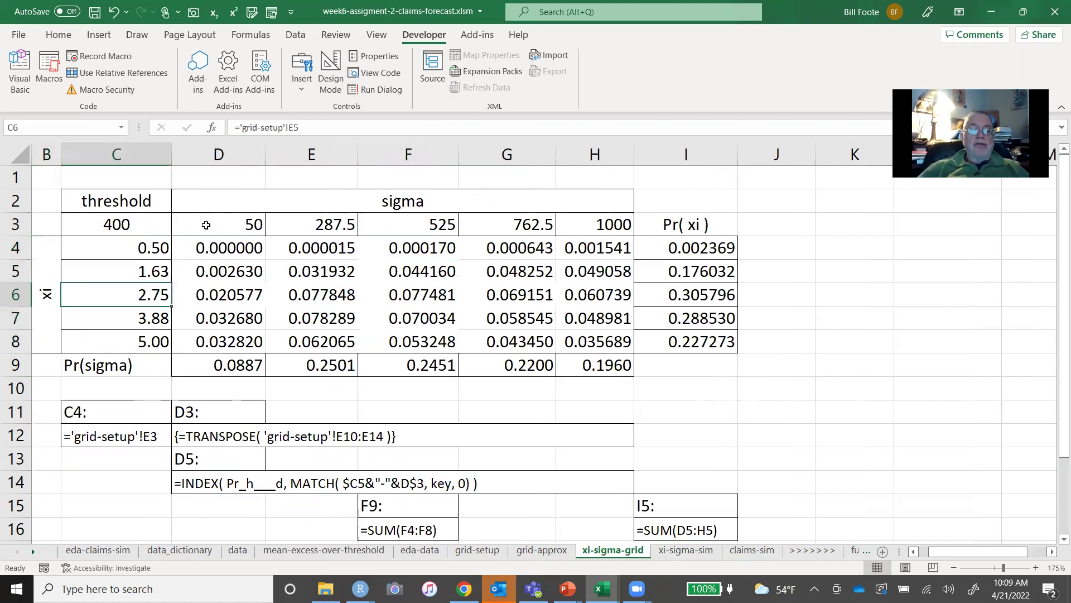
# Replace the threshold formula in C3 with the value 500.
pyautogui.press('Up')
pyautogui.press('Up')
pyautogui.press('Up')
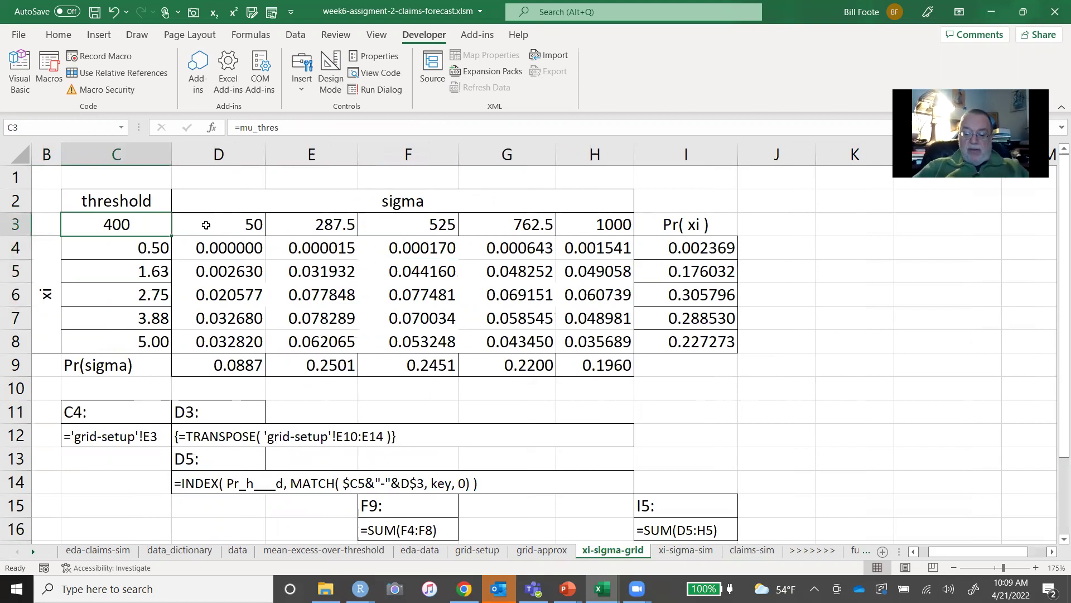
pyautogui.write('500')
pyautogui.press('Return')
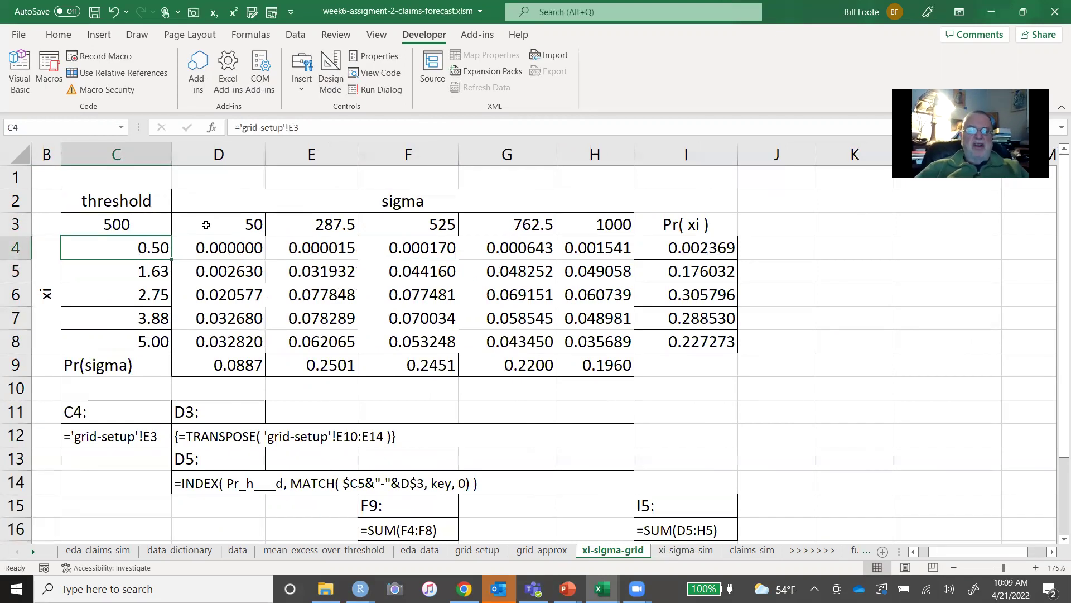
# Set the threshold in C3 to 400.
pyautogui.press('Up')
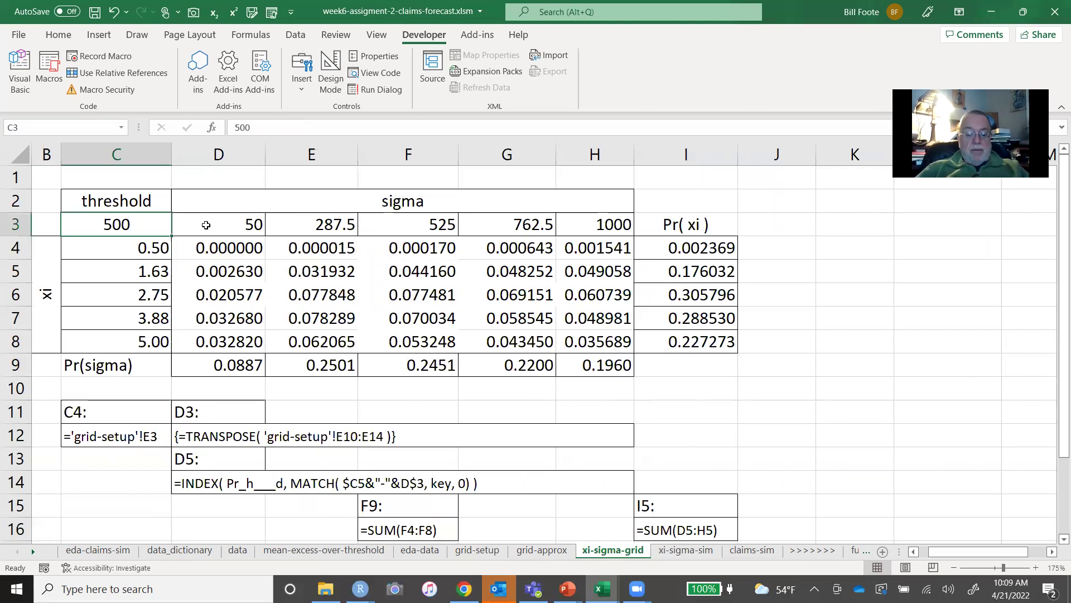
pyautogui.write('400')
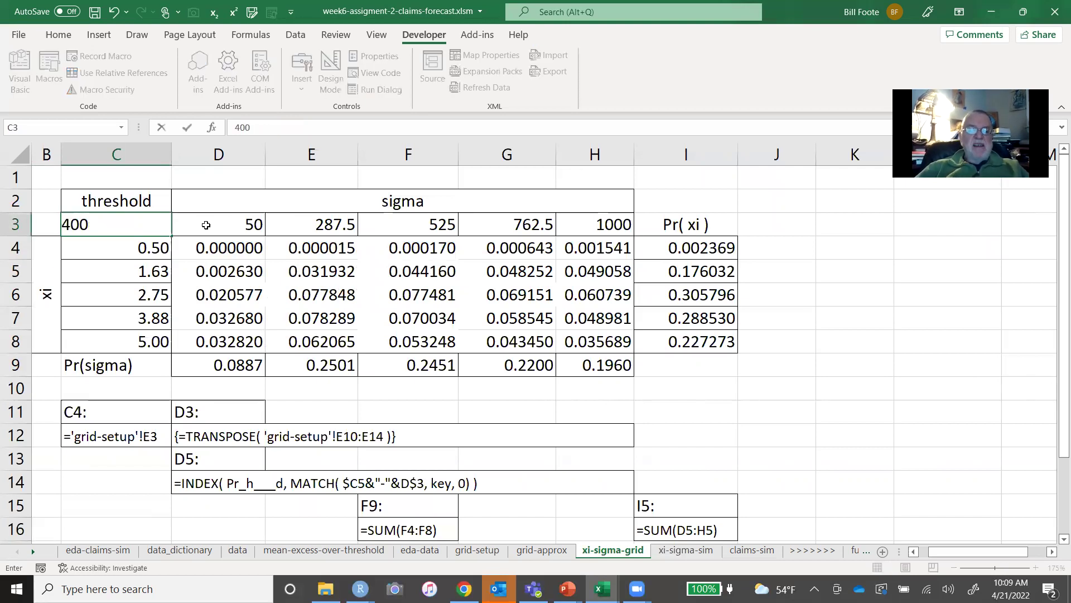
pyautogui.press('Return')
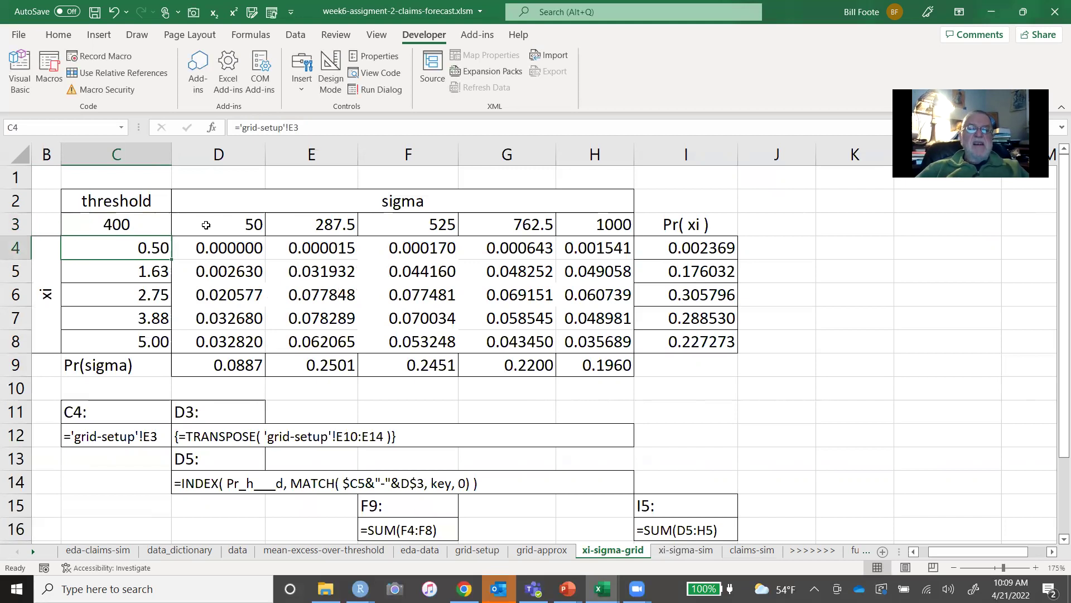
# Link the threshold in C3 to cell G2 of the grid-approx sheet with ='grid-approx'!G2.
pyautogui.press('Up')
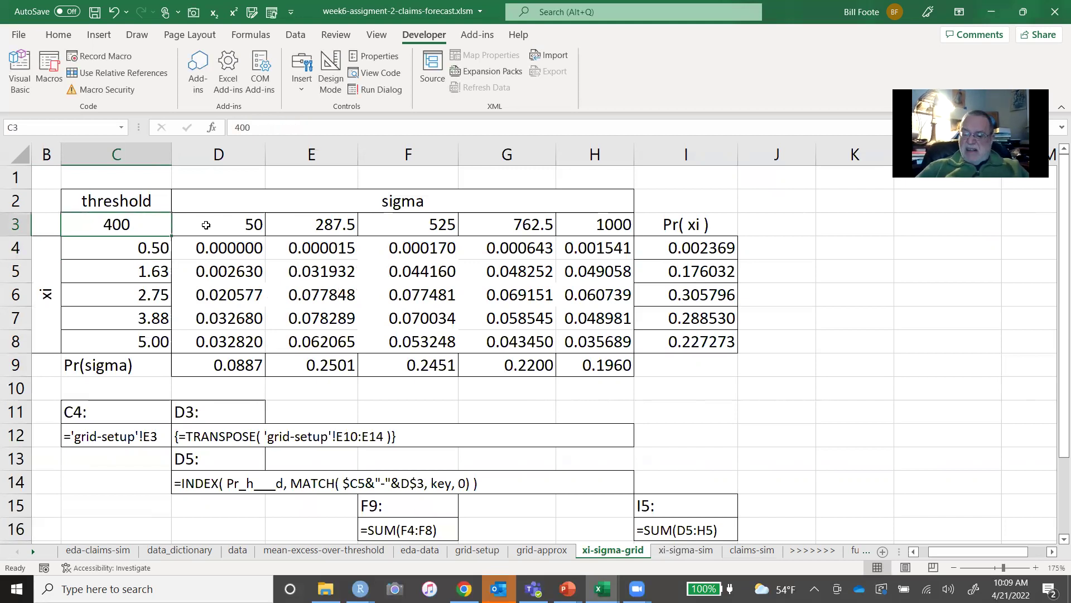
pyautogui.write('=')
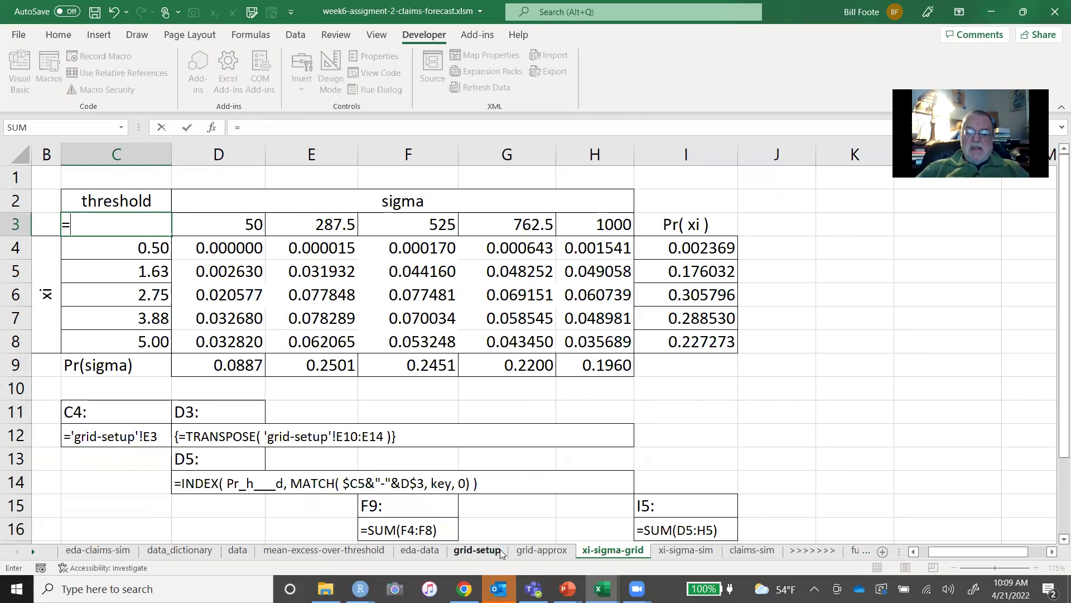
pyautogui.click(533, 551)
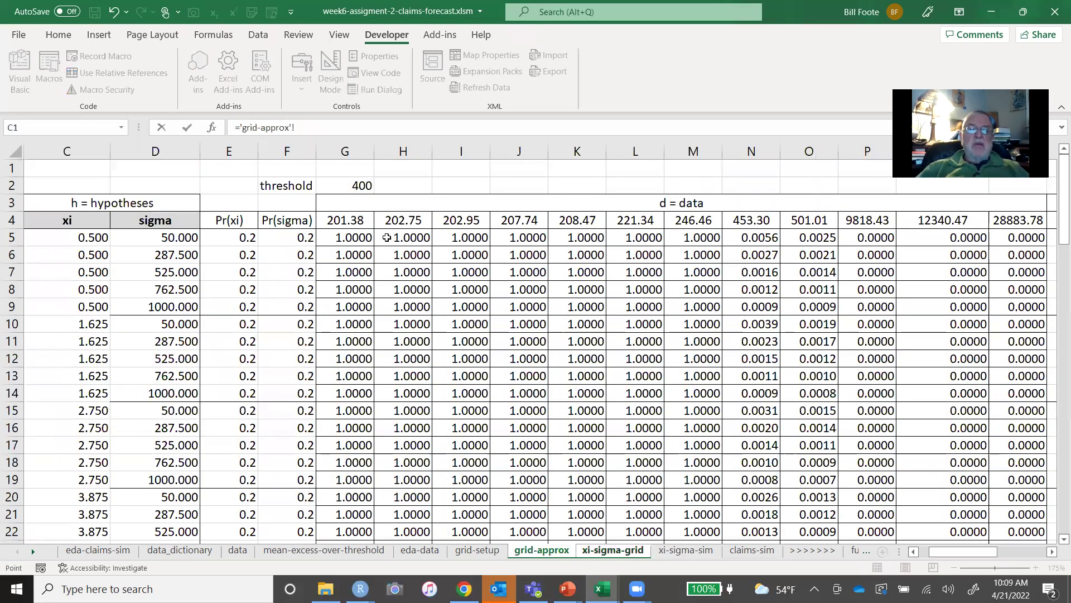
pyautogui.click(365, 185)
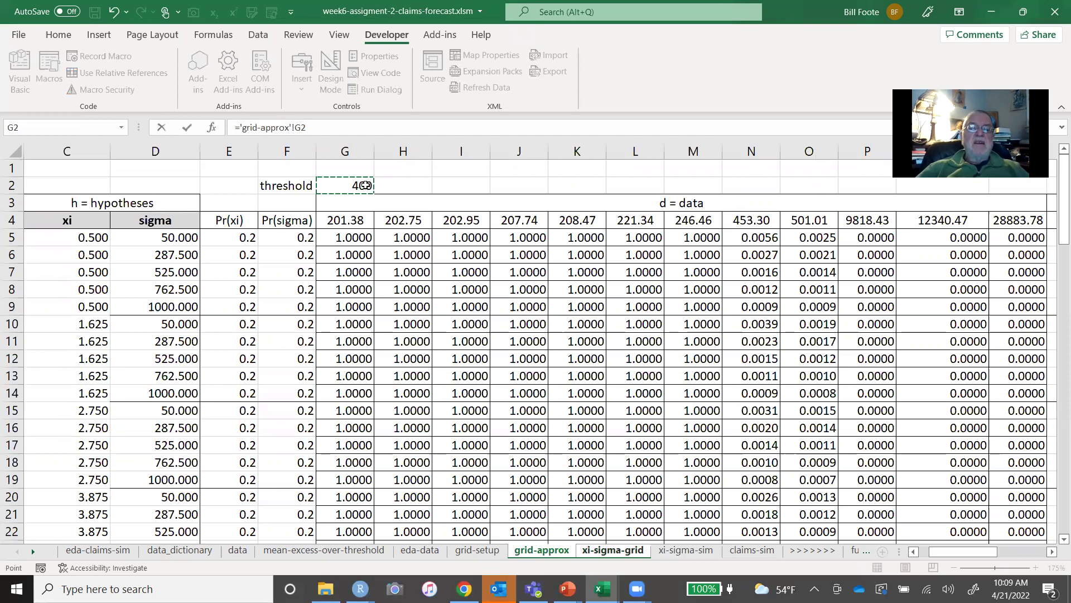
pyautogui.press('Return')
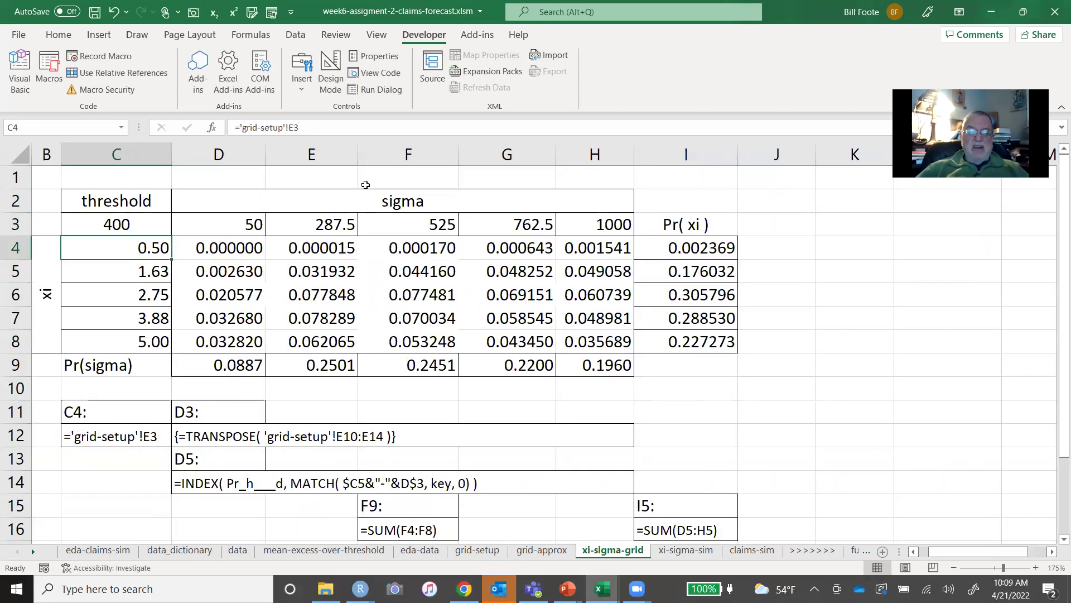
# Undo the last three threshold edits in C3 of the xi-sigma-grid sheet.
pyautogui.click(119, 14)
pyautogui.click(119, 13)
pyautogui.click(119, 13)
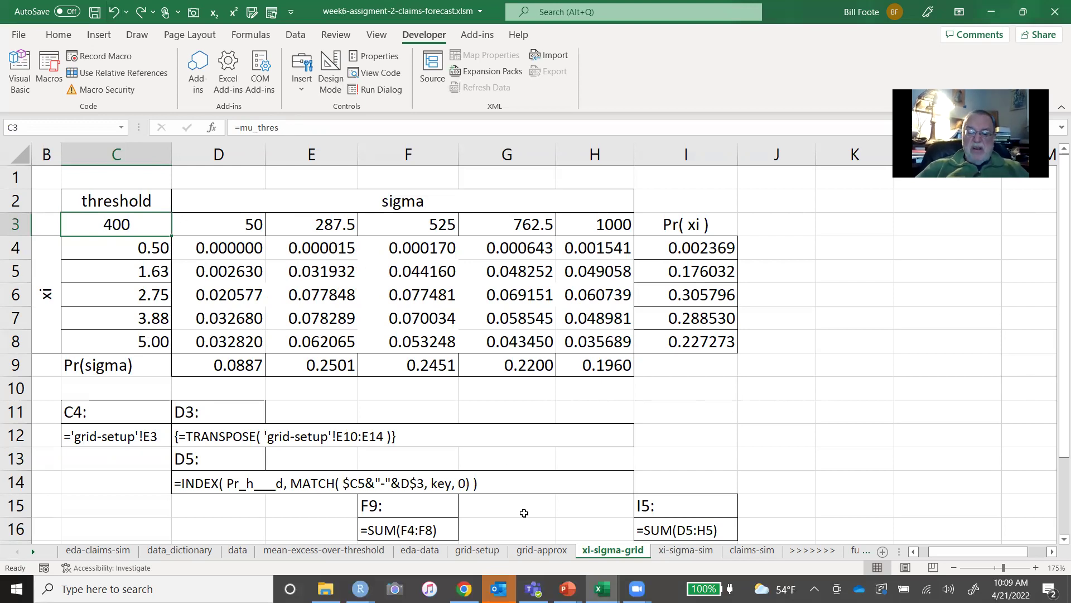
# Go to the named cell mu_thres on the grid-setup sheet and fill it with yellow.
pyautogui.click(121, 128)
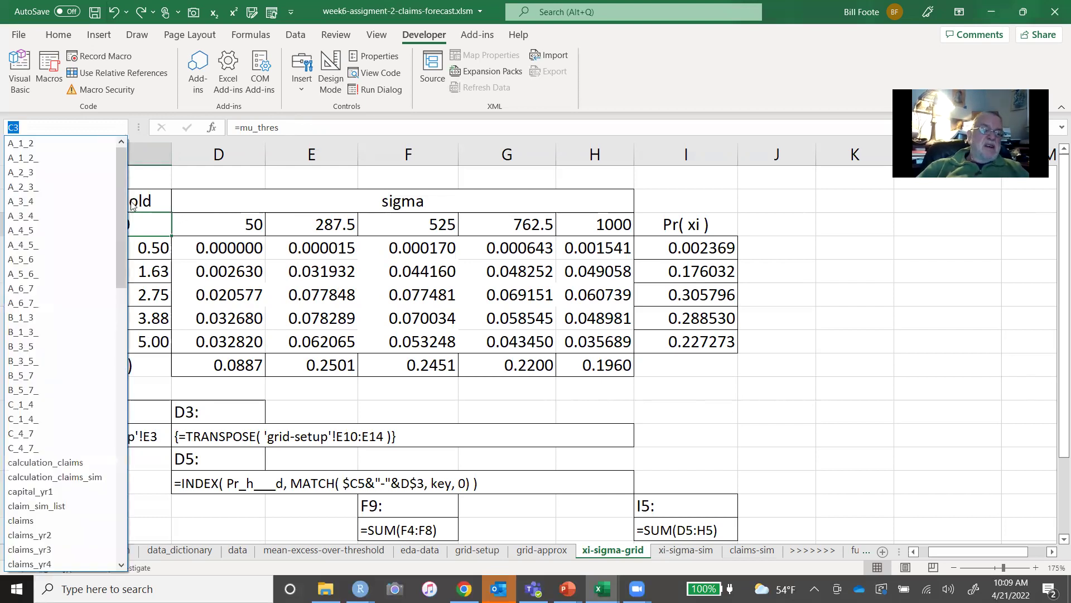
pyautogui.moveTo(117, 202); pyautogui.dragTo(155, 372)
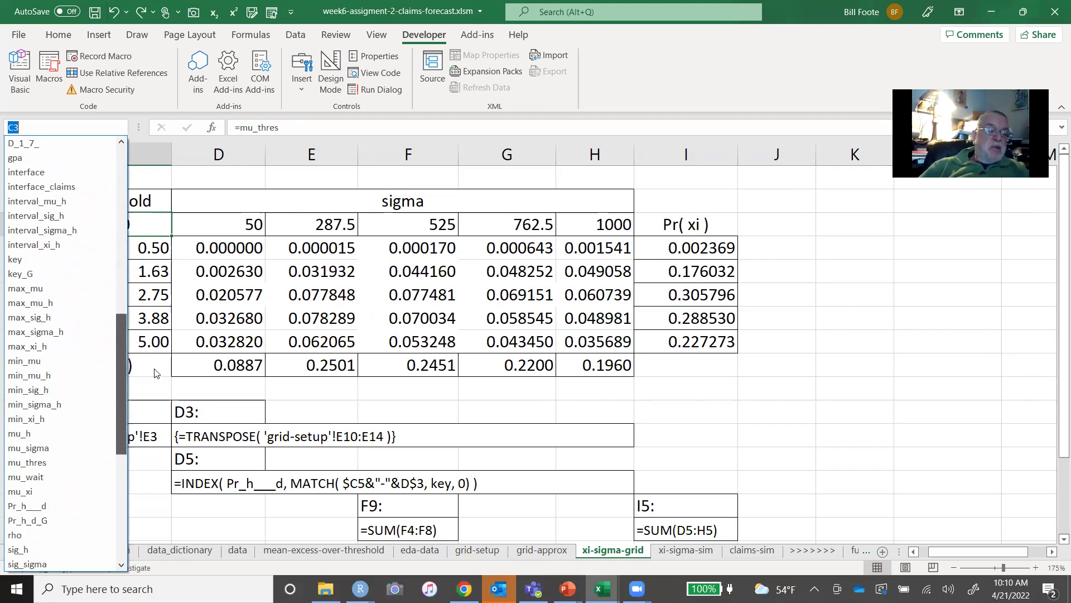
pyautogui.click(51, 463)
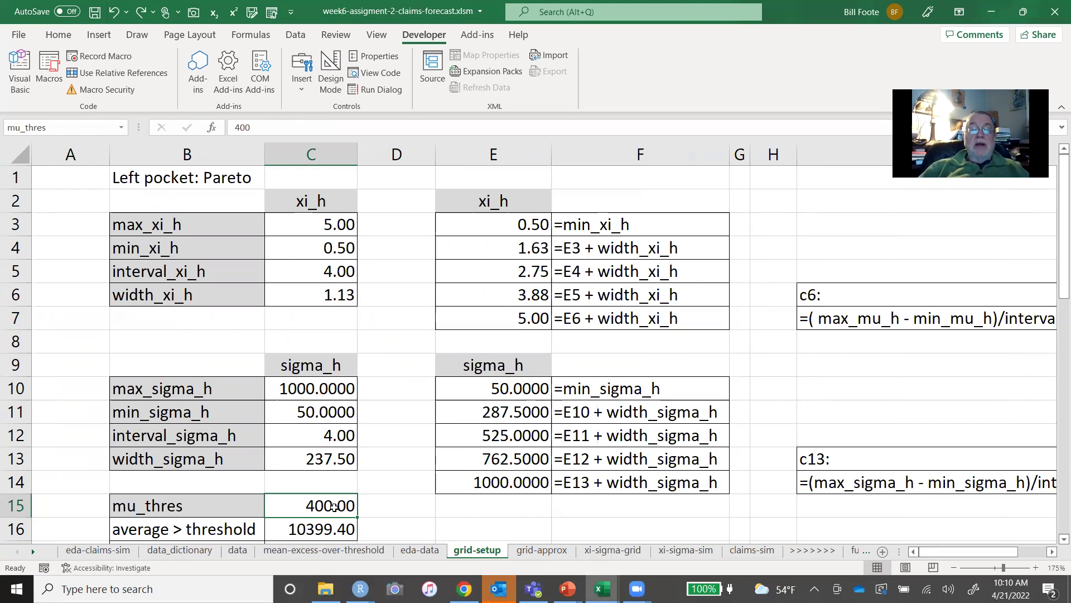
pyautogui.click(59, 35)
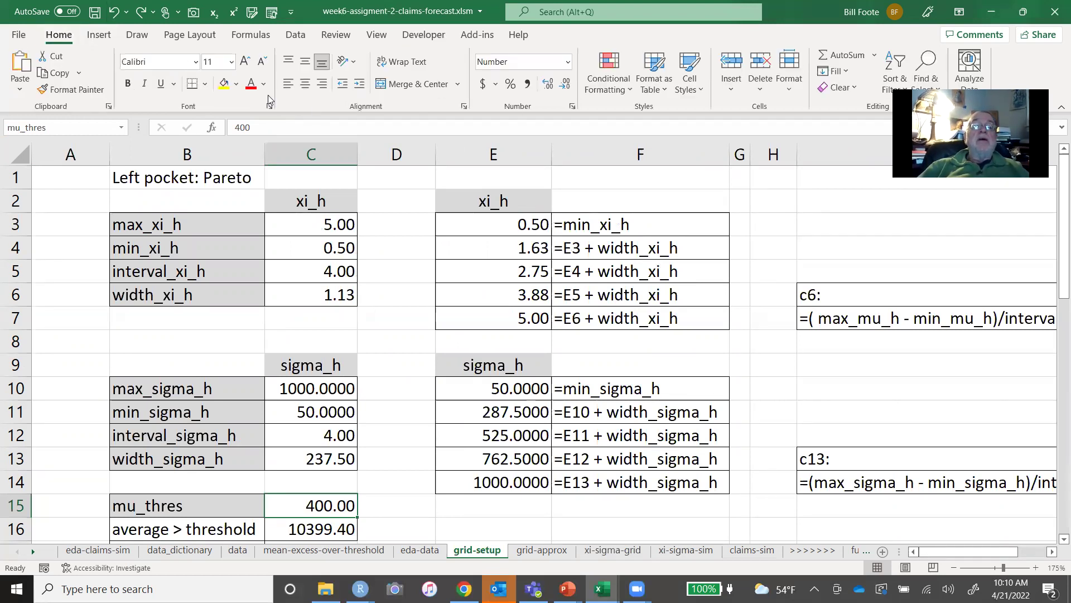
pyautogui.click(223, 85)
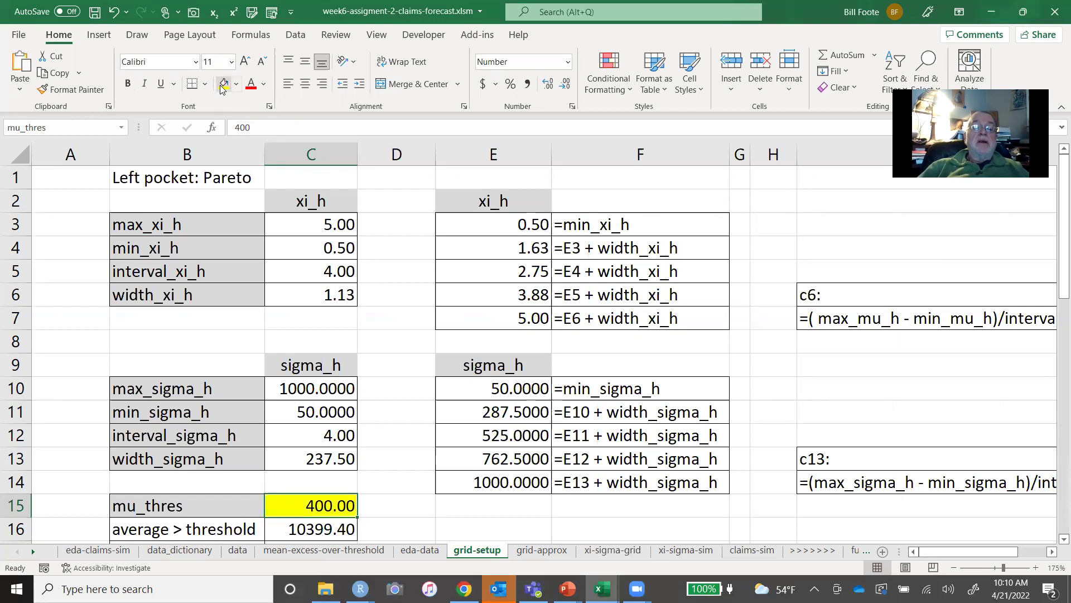
pyautogui.click(62, 271)
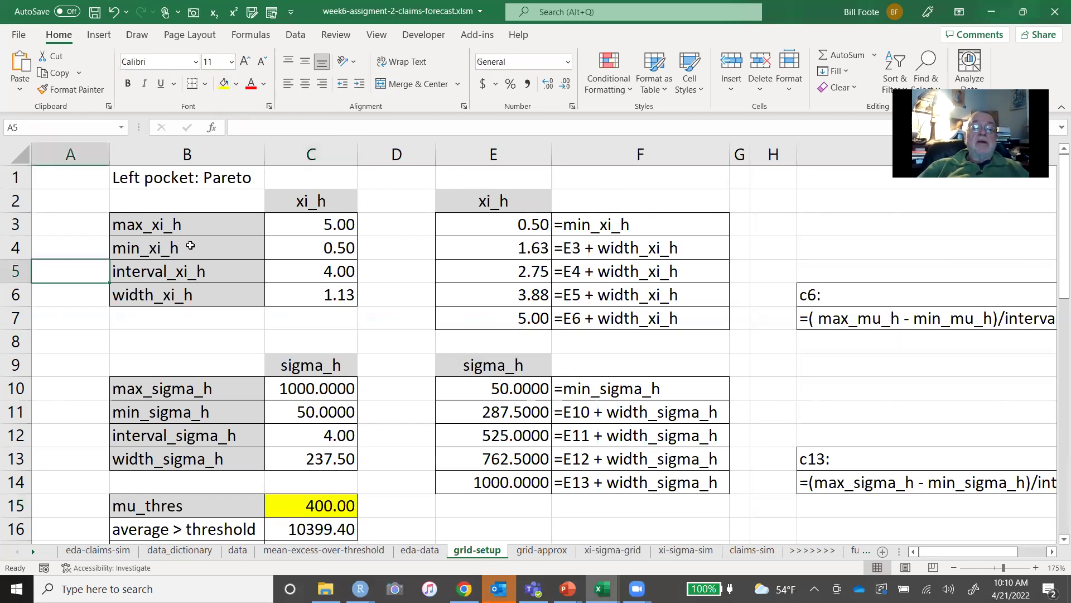
# Fill the max_xi_h, min_xi_h and interval_xi_h values in C3:C5 with yellow.
pyautogui.click(313, 229)
pyautogui.hotkey('shift', 'Down')
pyautogui.hotkey('shift', 'Down')
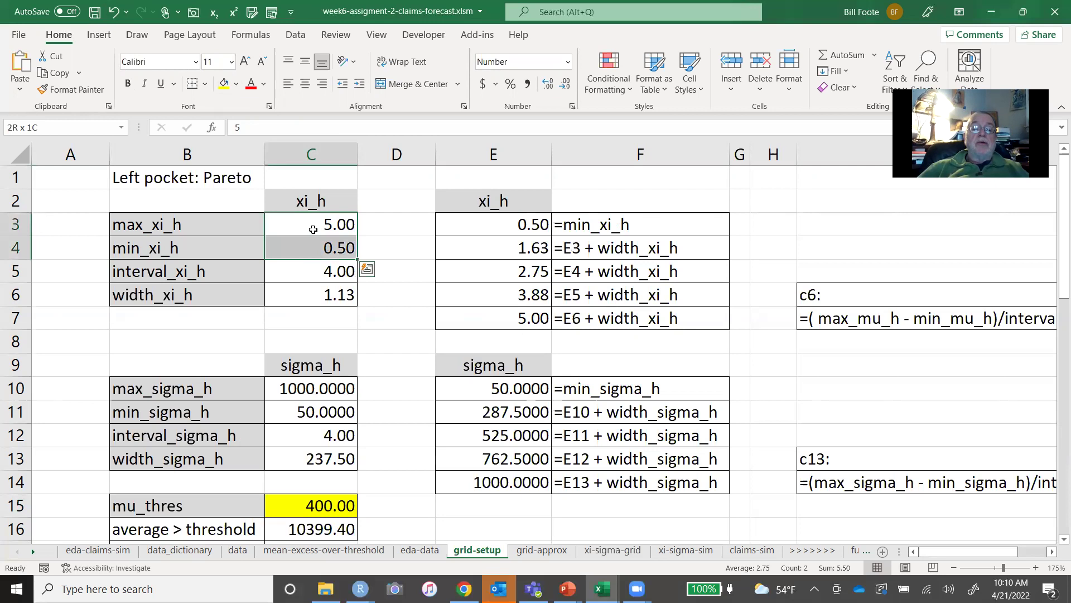
pyautogui.click(224, 84)
# Fill the max_sigma_h, min_sigma_h and interval_sigma_h values in C10:C12 with yellow.
pyautogui.press('Down')
pyautogui.press('Down')
pyautogui.press('Down')
pyautogui.press('Down')
pyautogui.press('Down')
pyautogui.press('Down')
pyautogui.press('Down')
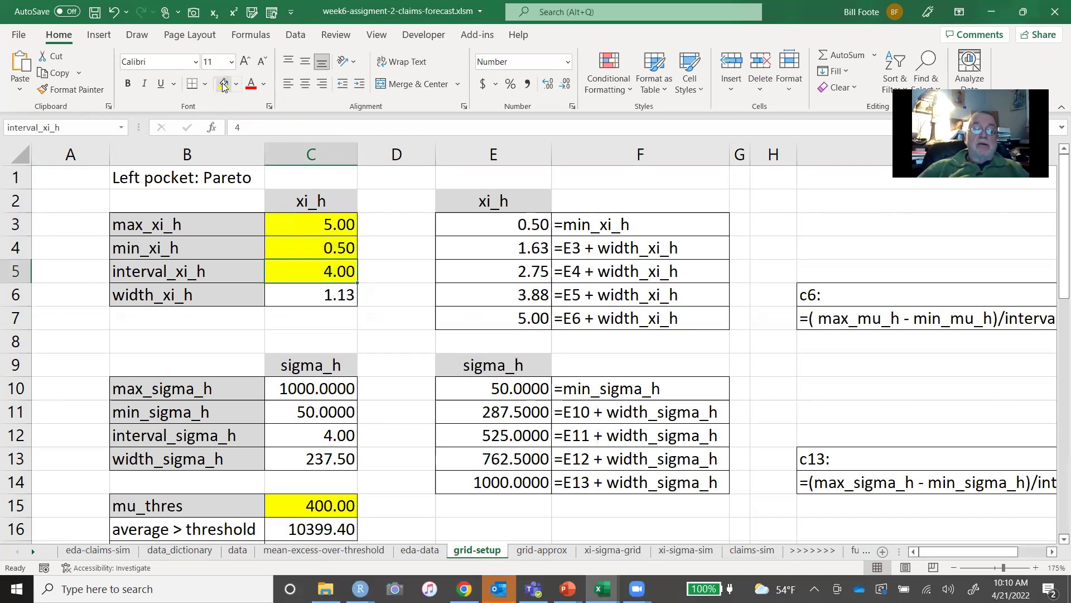
pyautogui.hotkey('shift', 'Down')
pyautogui.hotkey('shift', 'Down')
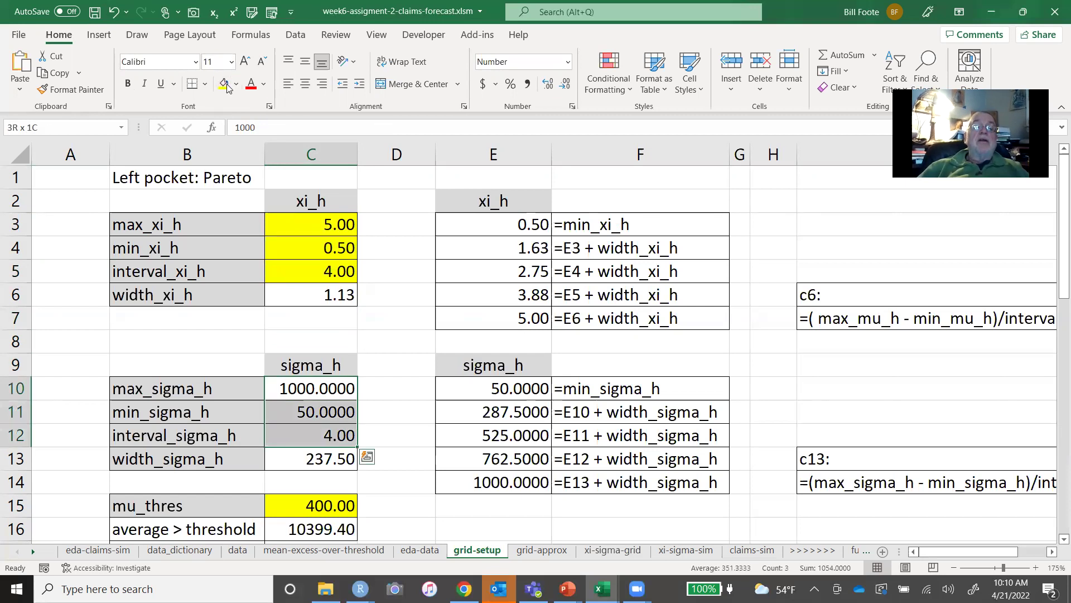
pyautogui.click(223, 87)
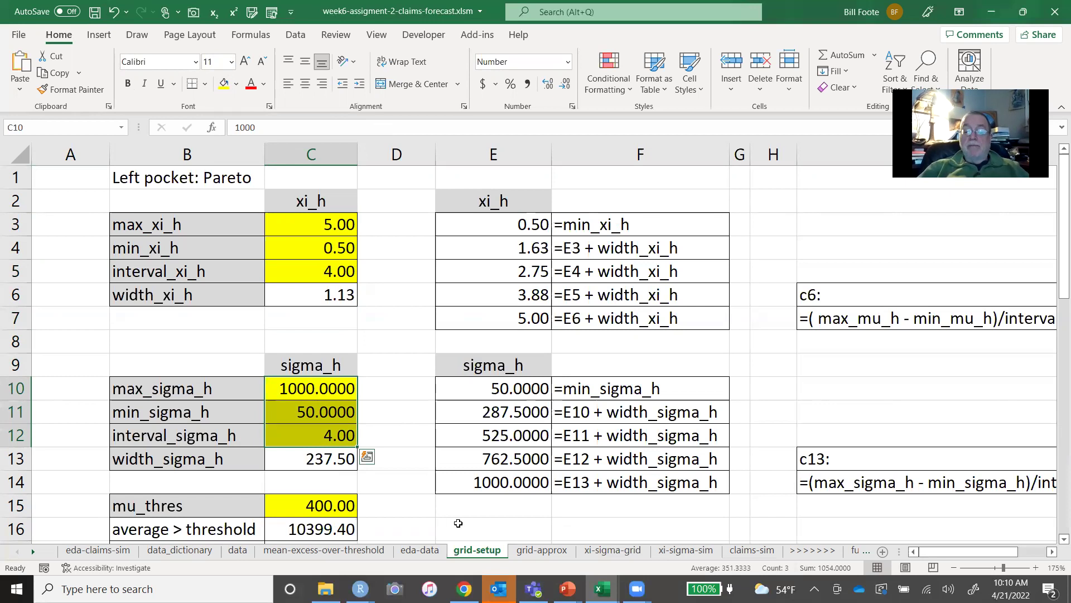
pyautogui.click(554, 517)
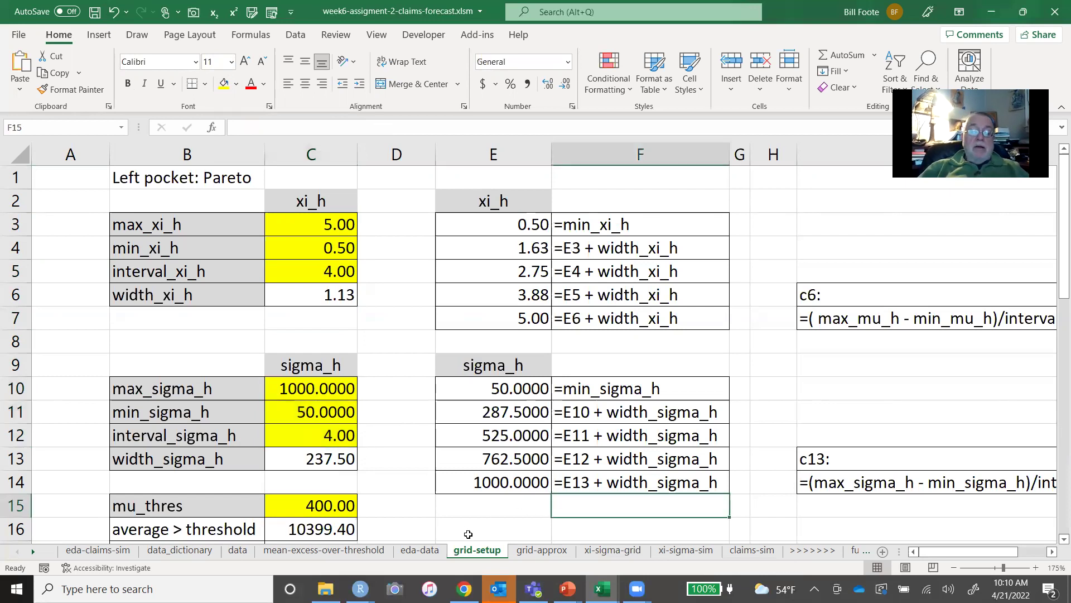
# Inspect the formula behind the threshold in G2 of the grid-approx sheet.
pyautogui.click(536, 550)
pyautogui.keyDown('ctrl'); pyautogui.scroll(-3, 172, 181); pyautogui.keyUp('ctrl')
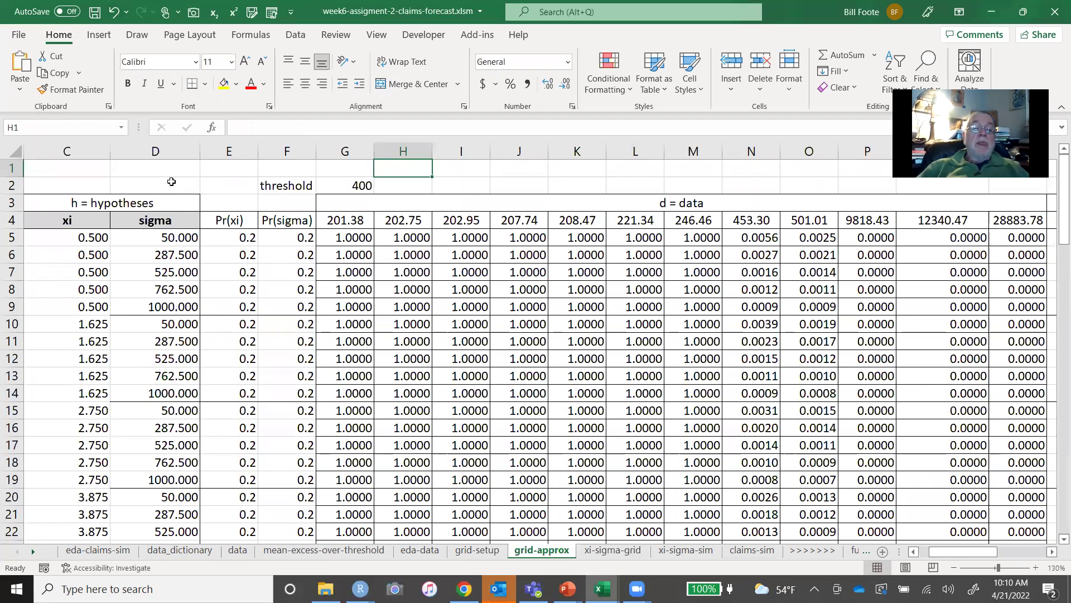
pyautogui.click(171, 181)
pyautogui.press('Right')
pyautogui.press('Right')
pyautogui.press('Right')
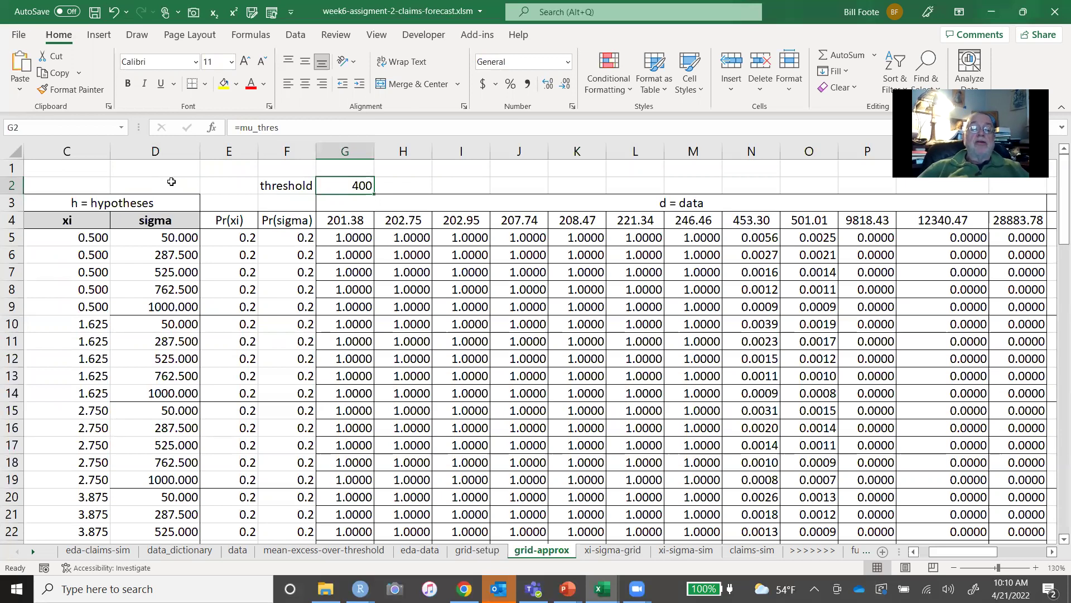
# Inspect the transposed claims formula in G4 and select the whole row of claims data from G4 to R4.
pyautogui.press('Down')
pyautogui.press('Down')
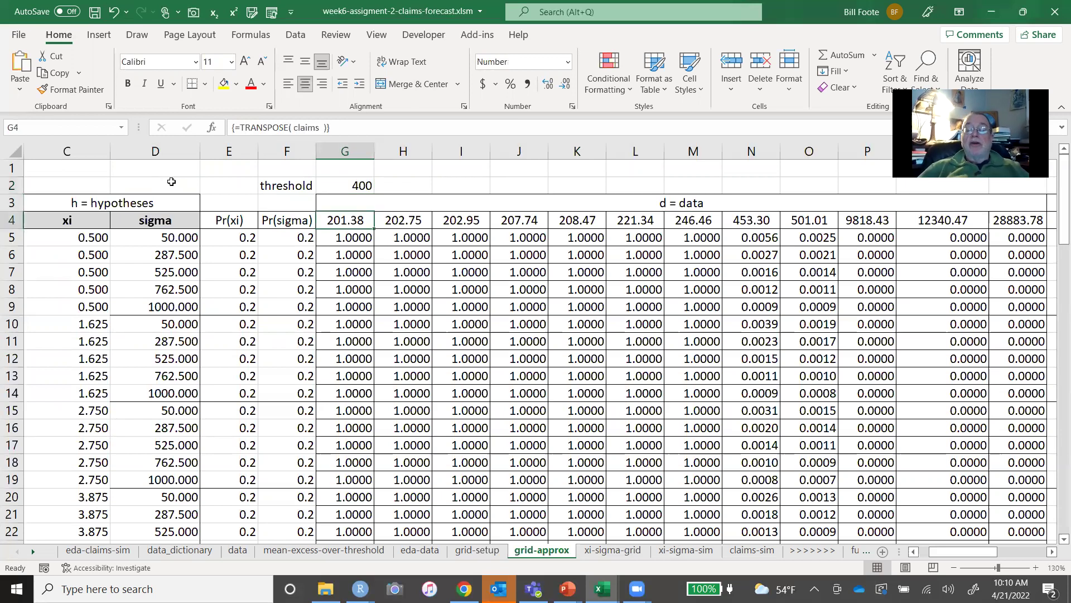
pyautogui.hotkey('shift', 'Right')
pyautogui.hotkey('shift', 'Right')
pyautogui.hotkey('shift', 'Right')
pyautogui.hotkey('shift', 'Right')
pyautogui.hotkey('shift', 'Right')
pyautogui.hotkey('shift', 'Right')
pyautogui.hotkey('shift', 'Right')
pyautogui.hotkey('shift', 'Right')
pyautogui.hotkey('shift', 'Right')
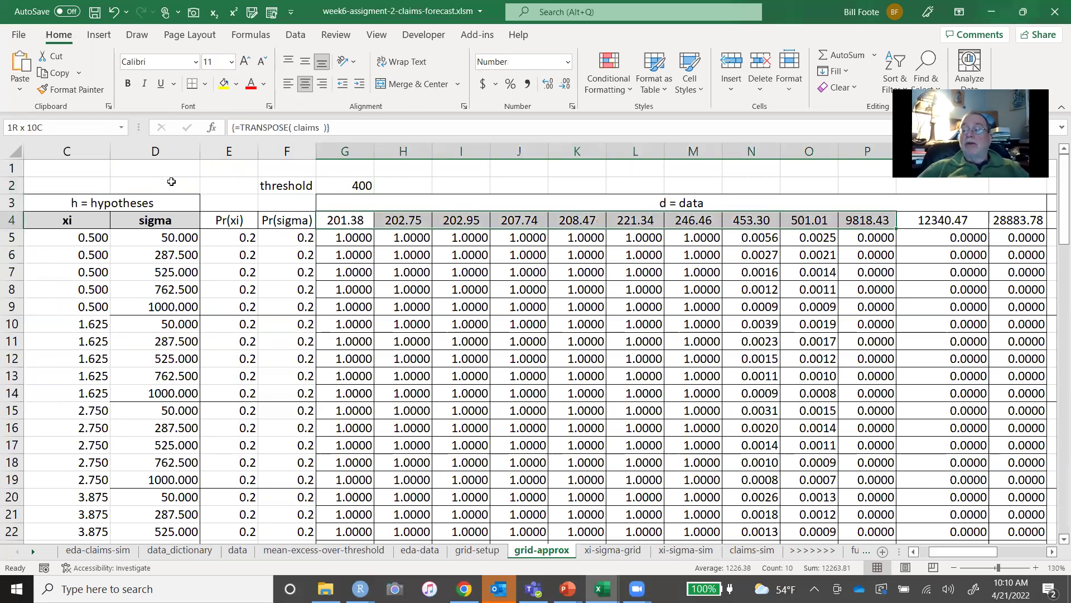
pyautogui.hotkey('shift', 'Right')
pyautogui.hotkey('shift', 'Right')
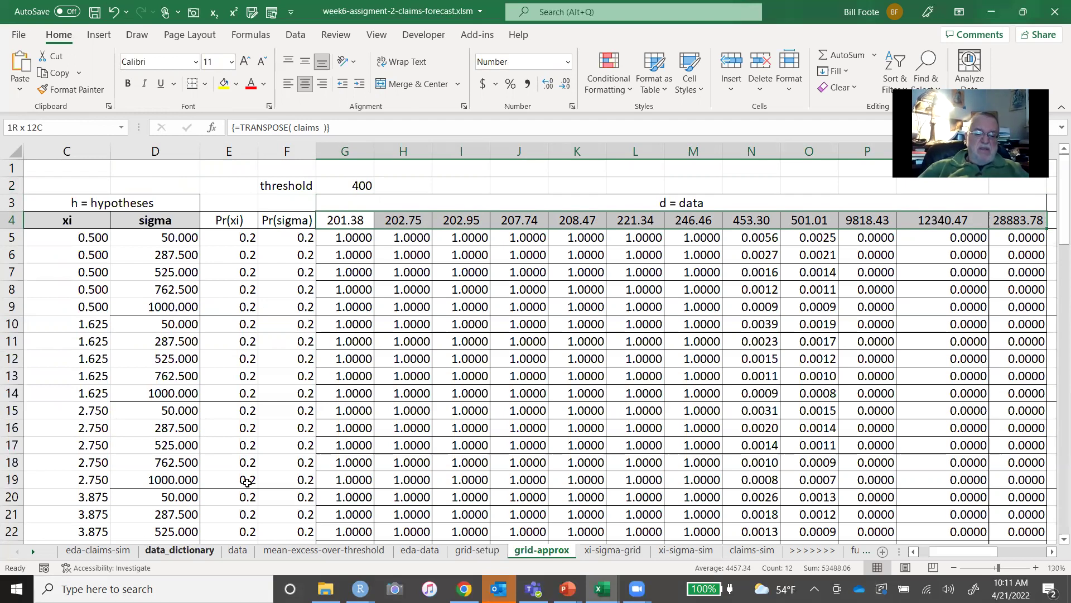
# Trace the claims name to its source on the data sheet by selecting the sorted values in F3:F14.
pyautogui.click(238, 552)
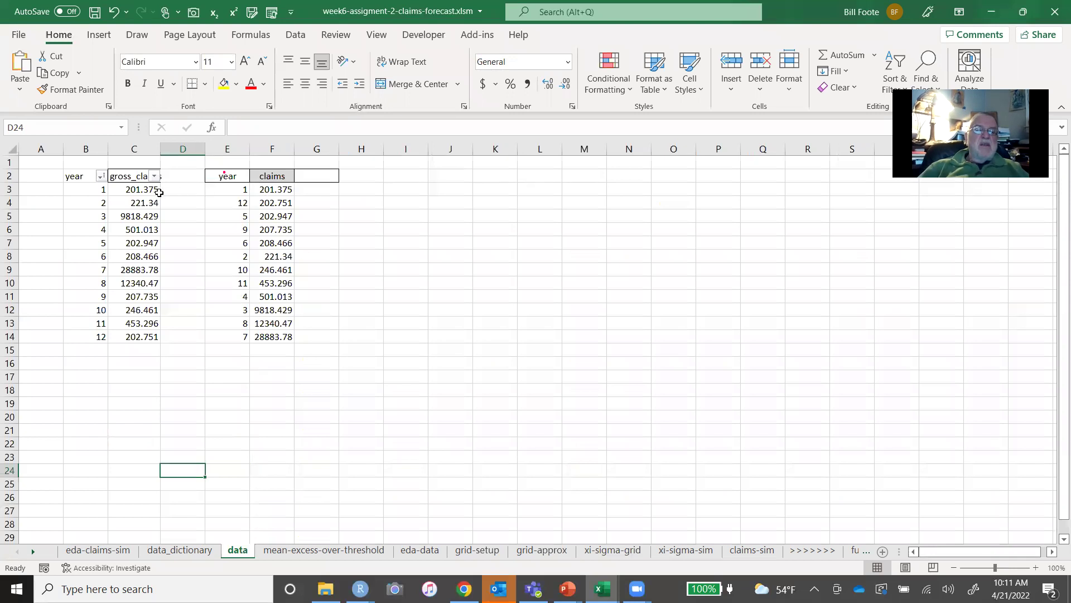
pyautogui.click(278, 190)
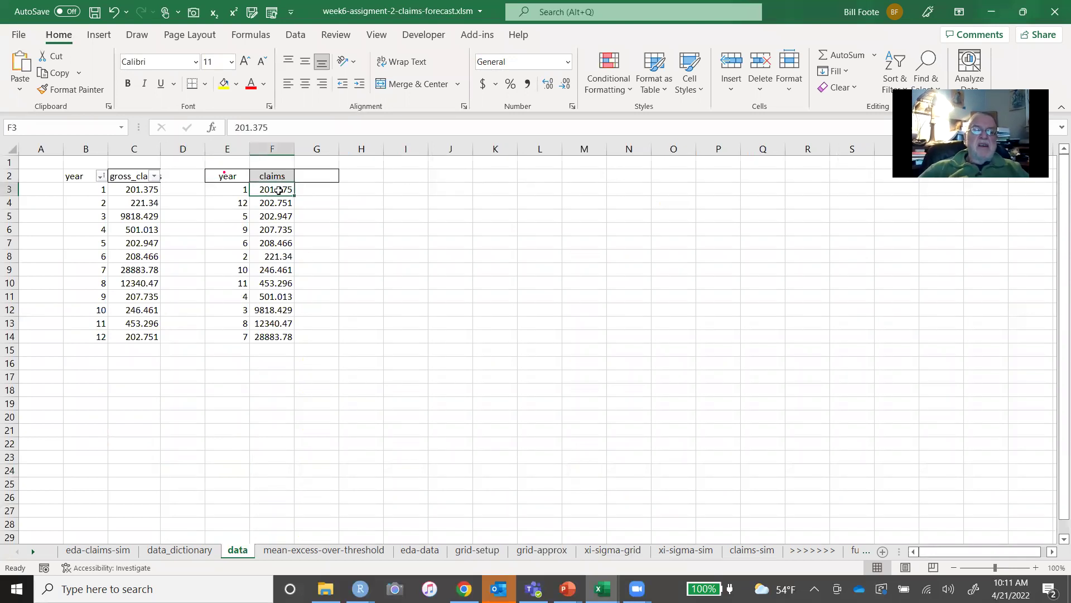
pyautogui.hotkey('shift', 'Down')
pyautogui.hotkey('shift', 'Down')
pyautogui.hotkey('shift', 'Down')
pyautogui.hotkey('shift', 'Down')
pyautogui.hotkey('shift', 'Down')
pyautogui.hotkey('shift', 'Down')
pyautogui.hotkey('shift', 'Down')
pyautogui.hotkey('shift', 'Down')
pyautogui.hotkey('shift', 'Down')
pyautogui.hotkey('shift', 'Down')
pyautogui.hotkey('shift', 'Down')
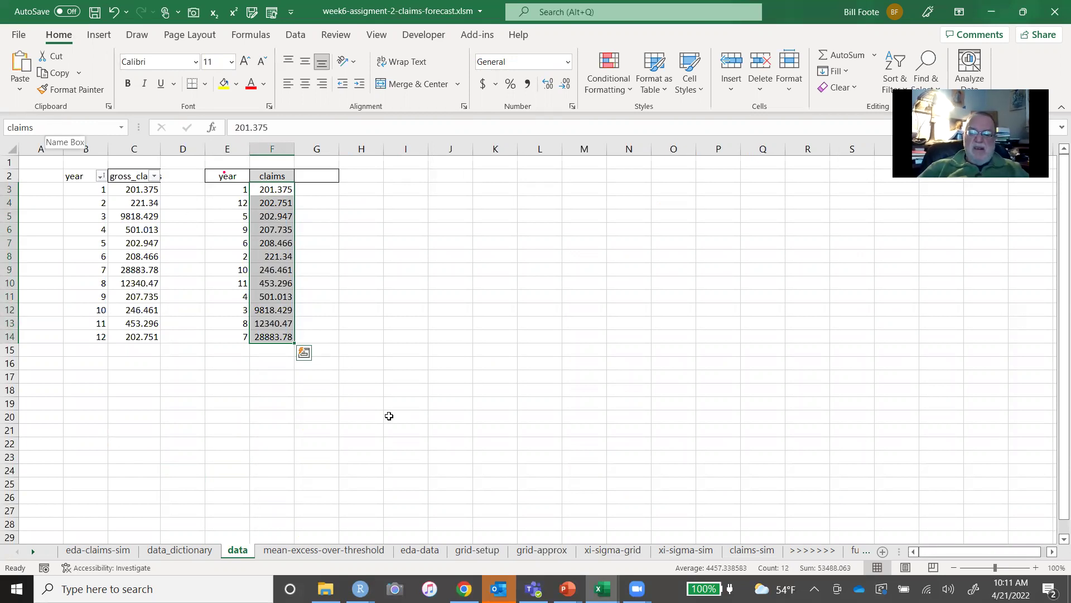
# Return to the grid-approx sheet and examine the xi hypothesis formulas from C5 down to C14.
pyautogui.click(543, 550)
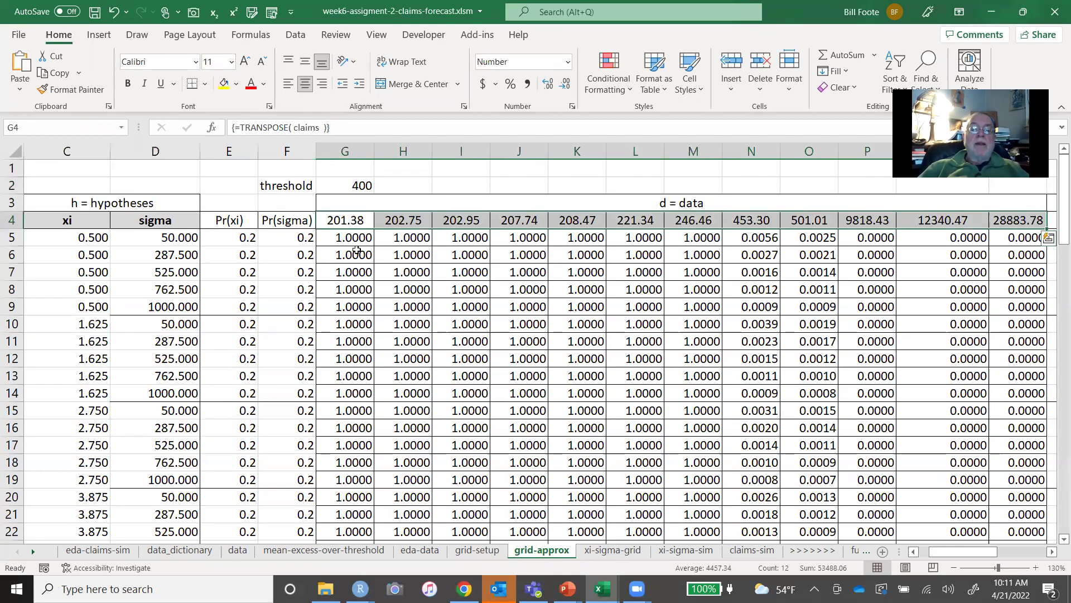
pyautogui.click(98, 238)
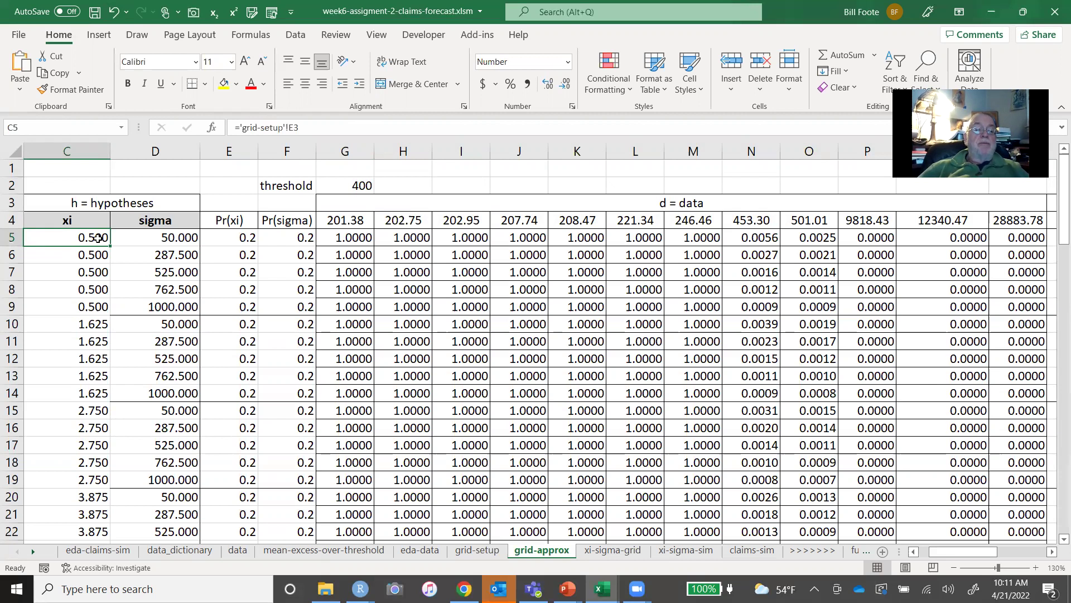
pyautogui.press('Down')
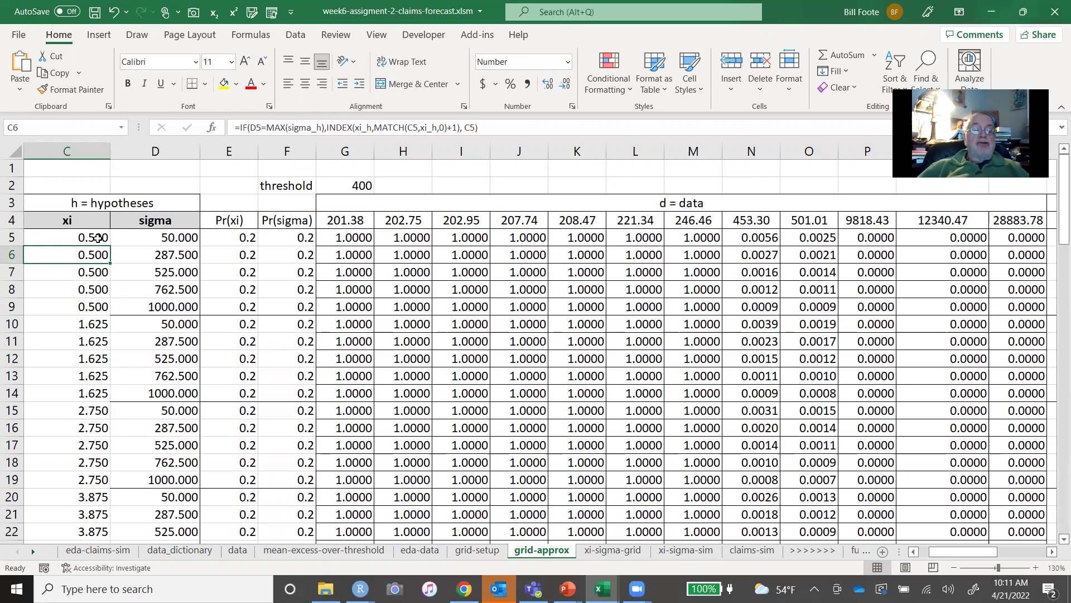
pyautogui.press('Down')
pyautogui.press('Down')
pyautogui.press('Down')
pyautogui.press('Down')
pyautogui.press('Down')
pyautogui.press('Down')
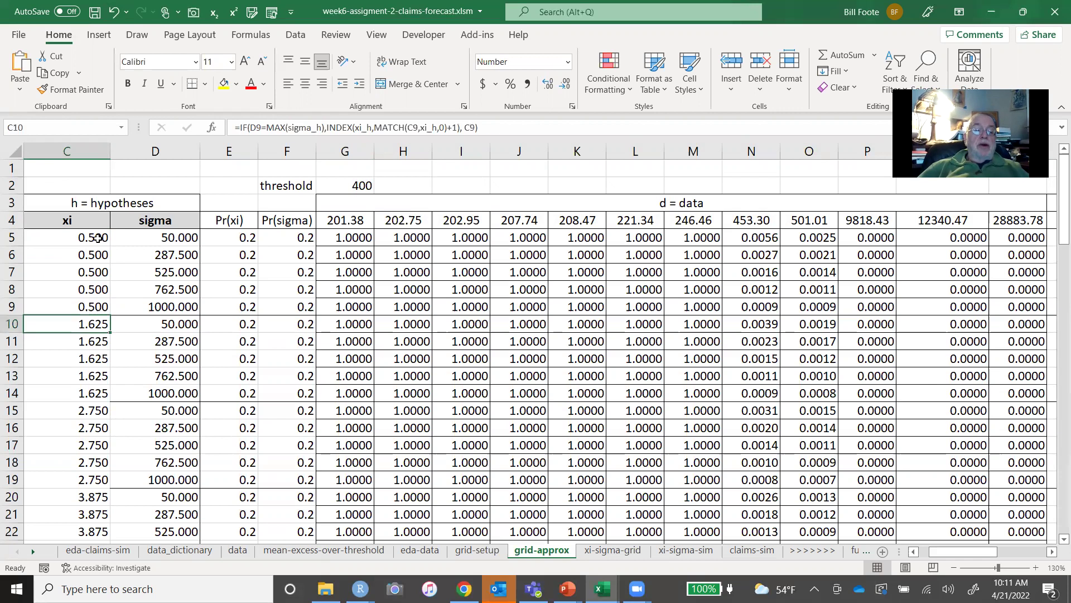
pyautogui.press('Down')
pyautogui.press('Down')
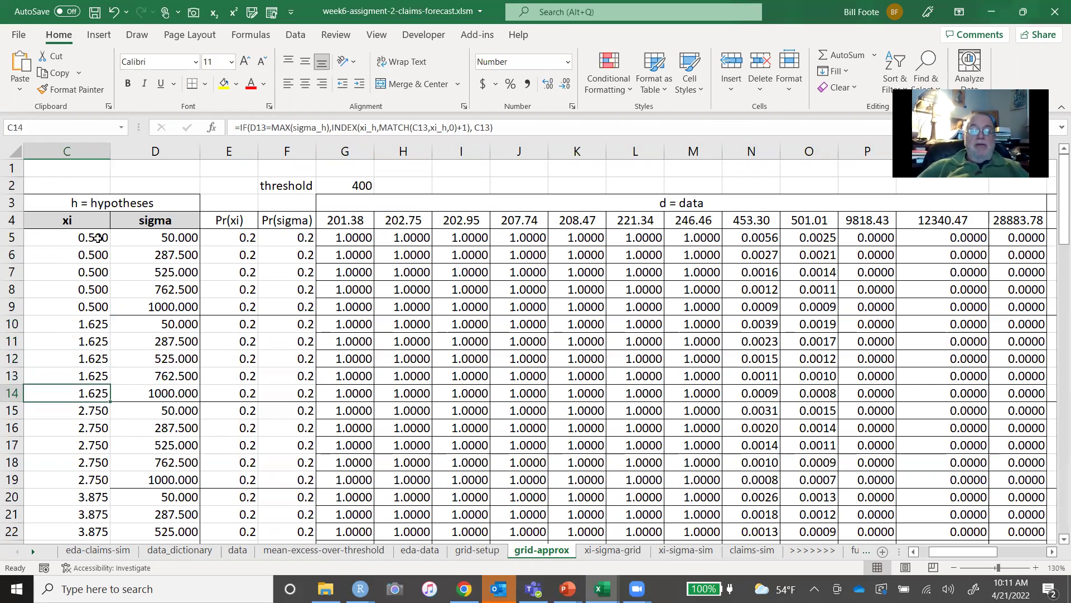
# Examine the sigma hypothesis formulas in column D for the rows with xi 1.625.
pyautogui.press('Right')
pyautogui.press('Up')
pyautogui.press('Up')
pyautogui.press('Up')
pyautogui.press('Up')
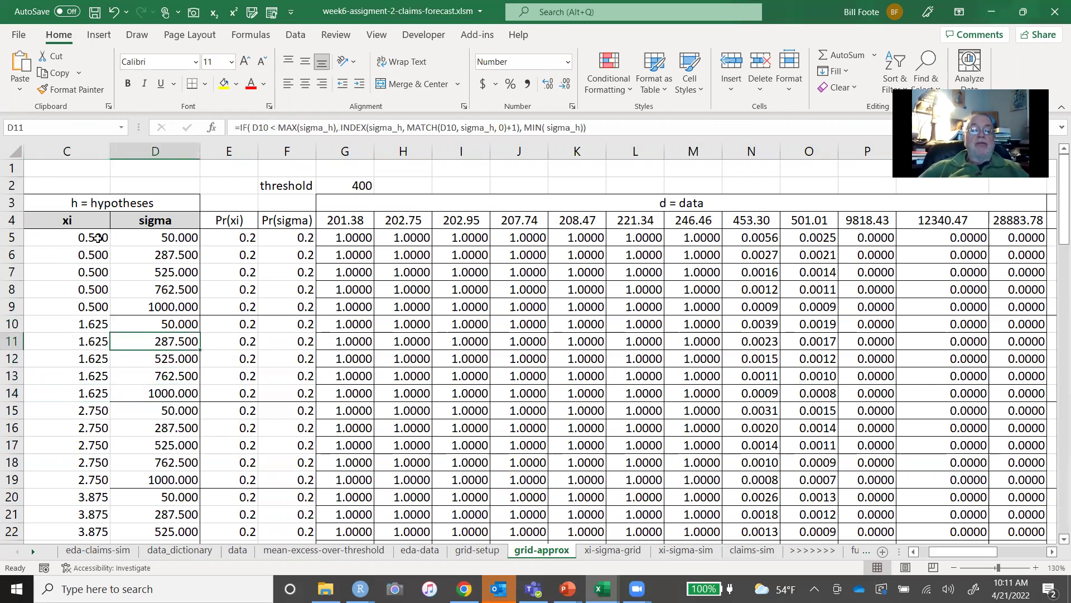
pyautogui.press('Down')
pyautogui.press('Down')
pyautogui.press('Down')
pyautogui.press('Down')
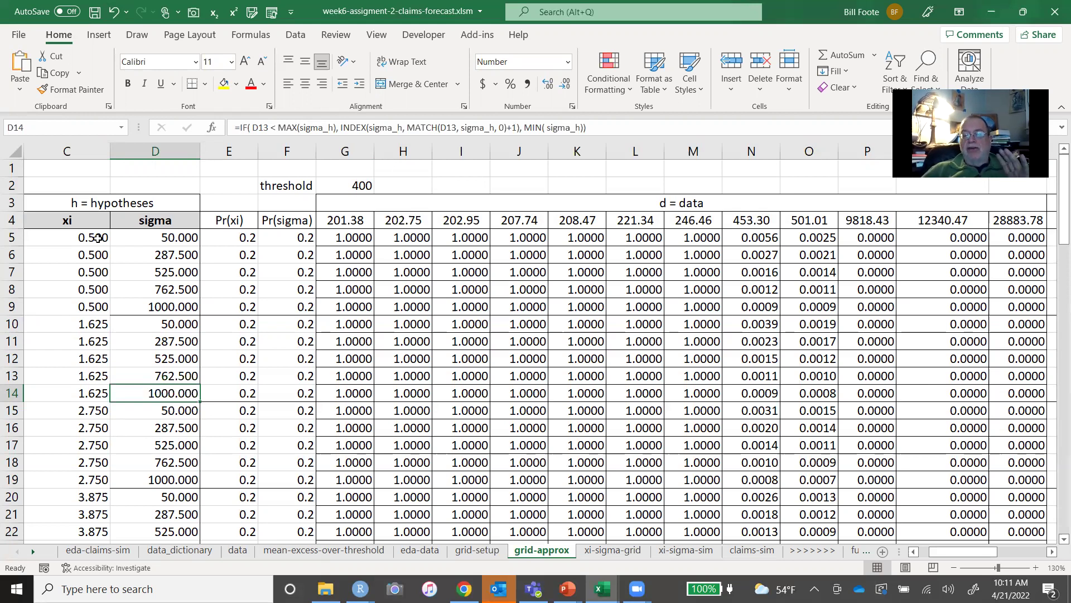
# Review the remaining xi and sigma combinations down to row 29 and return to the first hypothesis row.
pyautogui.press('Down')
pyautogui.press('Down')
pyautogui.press('Down')
pyautogui.press('Down')
pyautogui.press('Down')
pyautogui.press('Down')
pyautogui.press('Down')
pyautogui.press('Down')
pyautogui.press('Down')
pyautogui.press('Down')
pyautogui.press('Down')
pyautogui.press('Down')
pyautogui.press('Down')
pyautogui.press('Down')
pyautogui.press('Down')
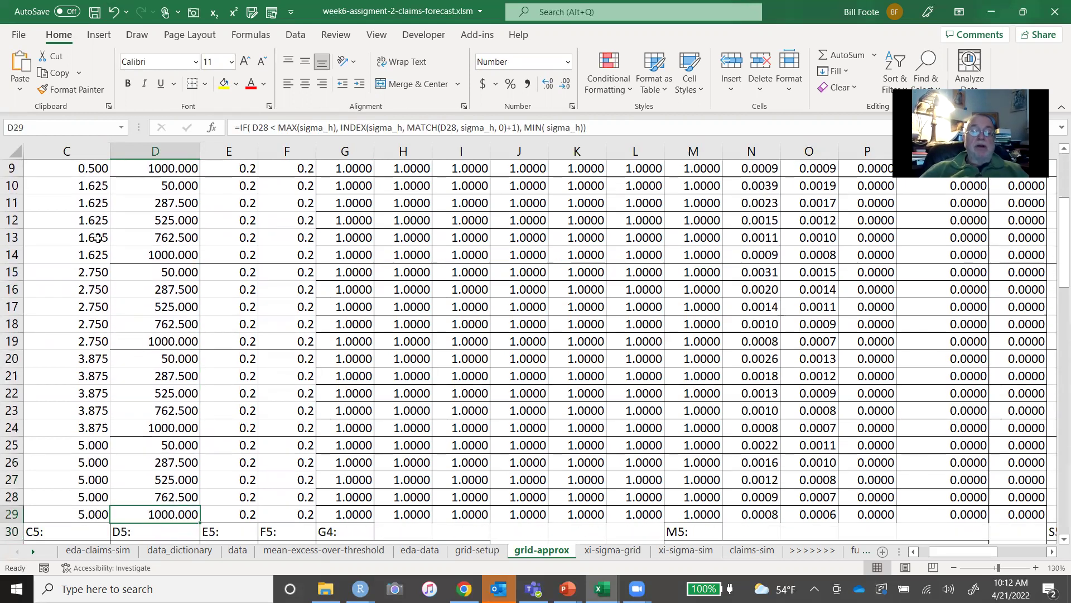
pyautogui.press('Up')
pyautogui.press('Up')
pyautogui.press('Up')
pyautogui.press('Up')
pyautogui.press('Up')
pyautogui.press('Up')
pyautogui.press('Up')
pyautogui.press('Up')
pyautogui.press('Up')
pyautogui.press('Up')
pyautogui.press('Up')
pyautogui.press('Up')
pyautogui.press('Up')
pyautogui.press('Up')
pyautogui.press('Up')
pyautogui.press('Up')
pyautogui.press('Up')
pyautogui.press('Up')
pyautogui.press('Up')
pyautogui.press('Up')
pyautogui.press('Up')
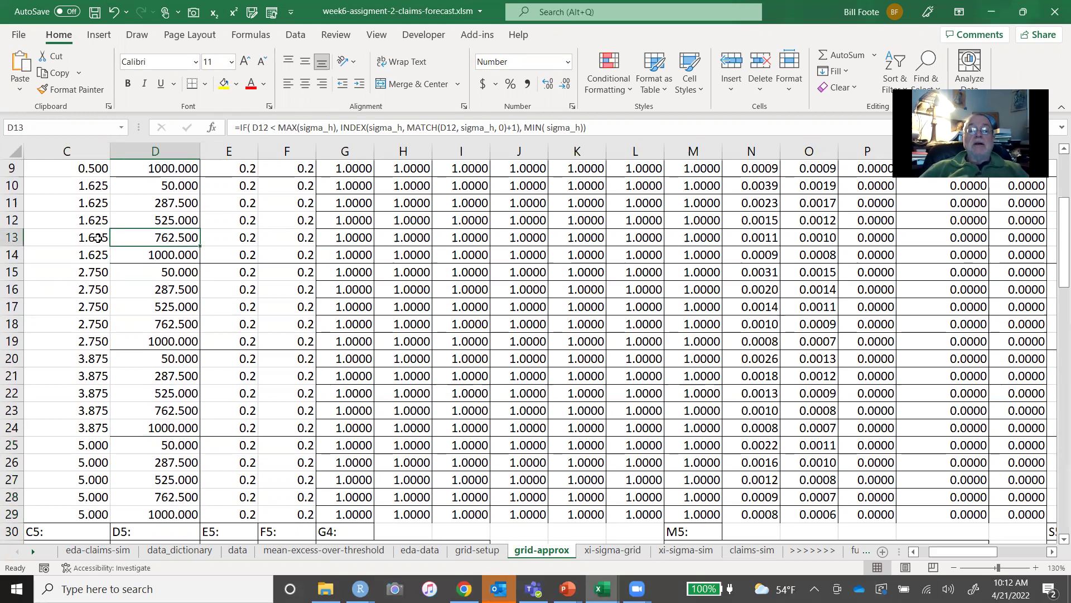
pyautogui.press('Up')
pyautogui.press('Up')
pyautogui.press('Up')
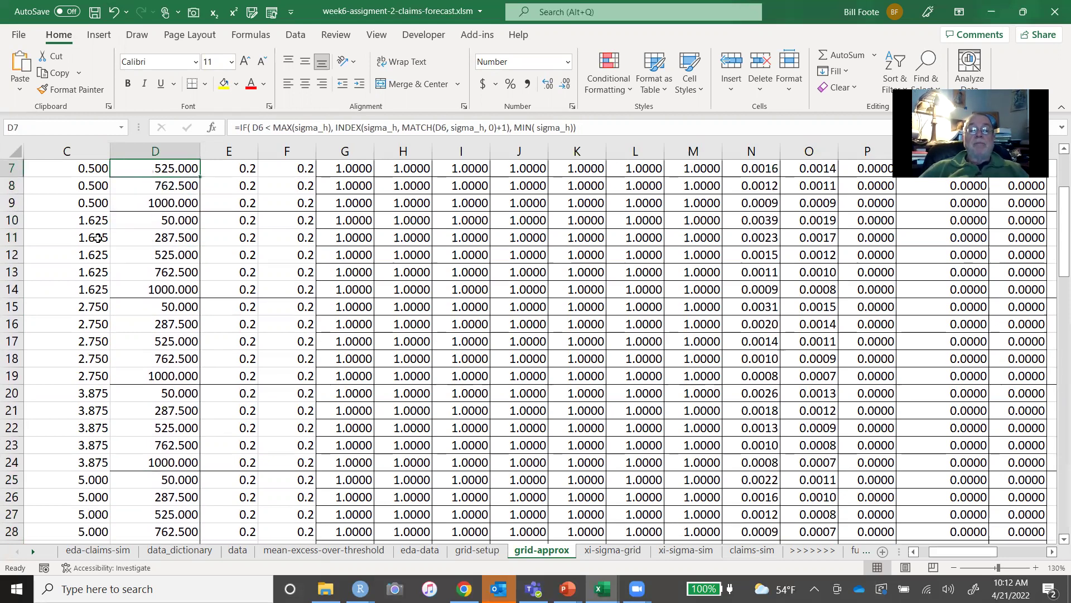
# Examine the prior probability formula in the first rows of the Pr(xi) column.
pyautogui.press('Right')
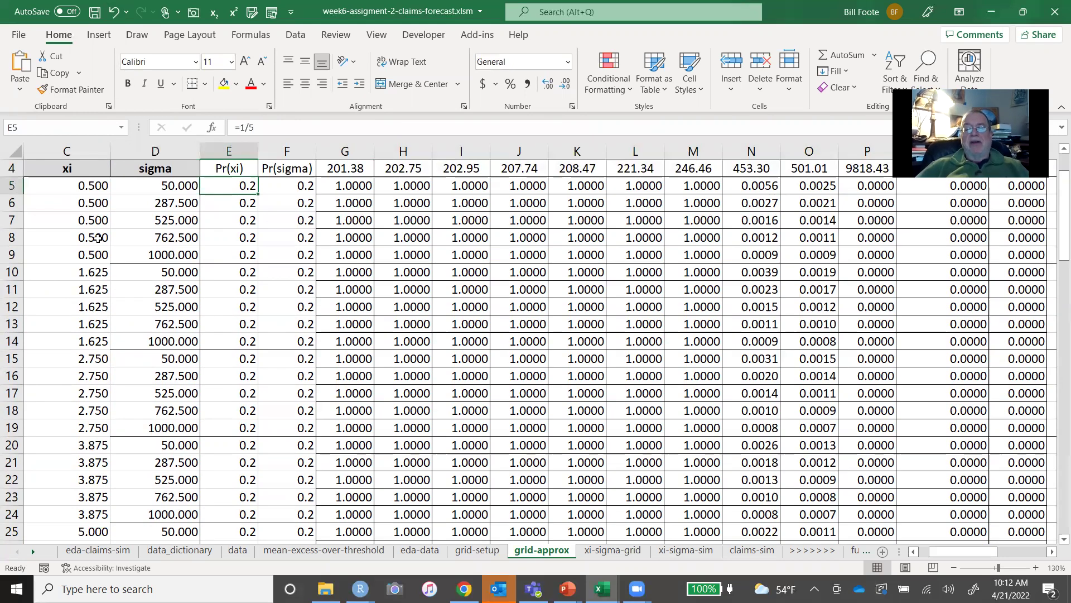
pyautogui.press('Down')
pyautogui.press('Down')
pyautogui.press('Down')
pyautogui.press('Down')
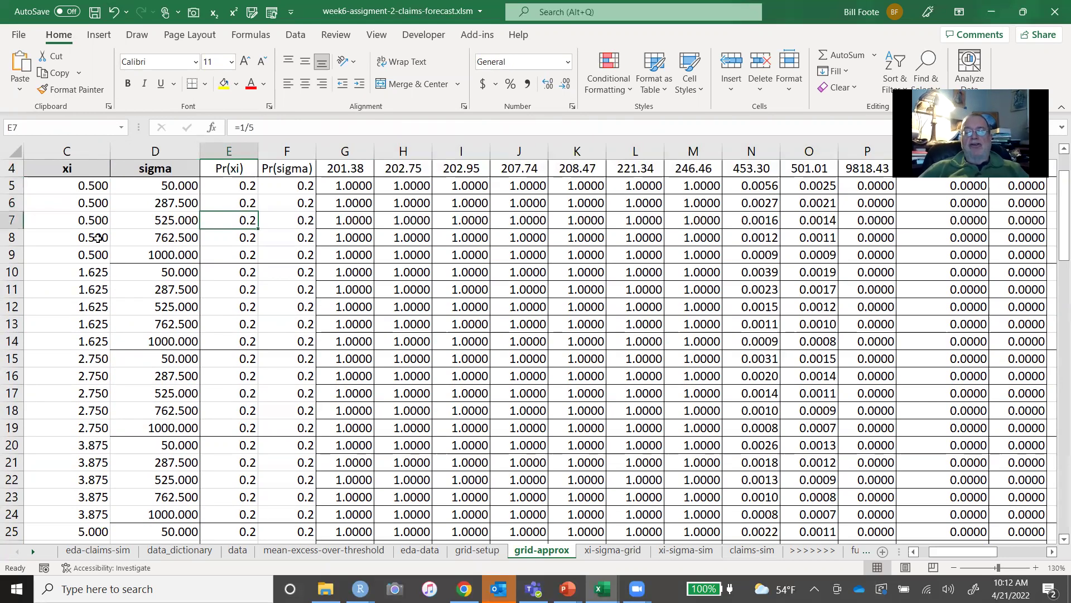
pyautogui.press('Up')
pyautogui.press('Up')
pyautogui.press('Up')
pyautogui.press('Up')
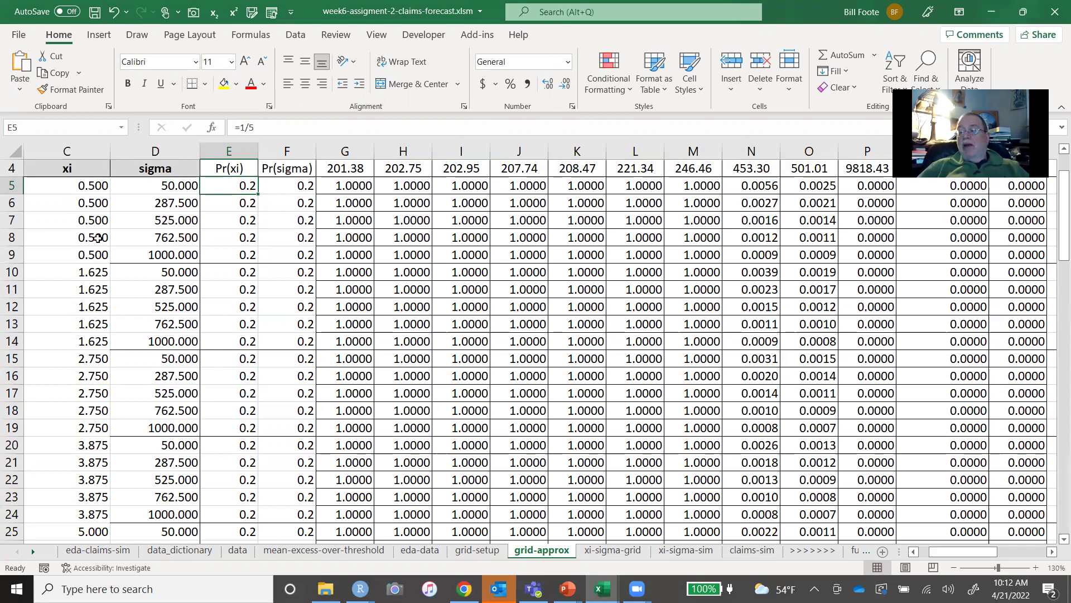
# Examine the likelihood formula in G5 together with the threshold and claim value above it.
pyautogui.press('Right')
pyautogui.press('Right')
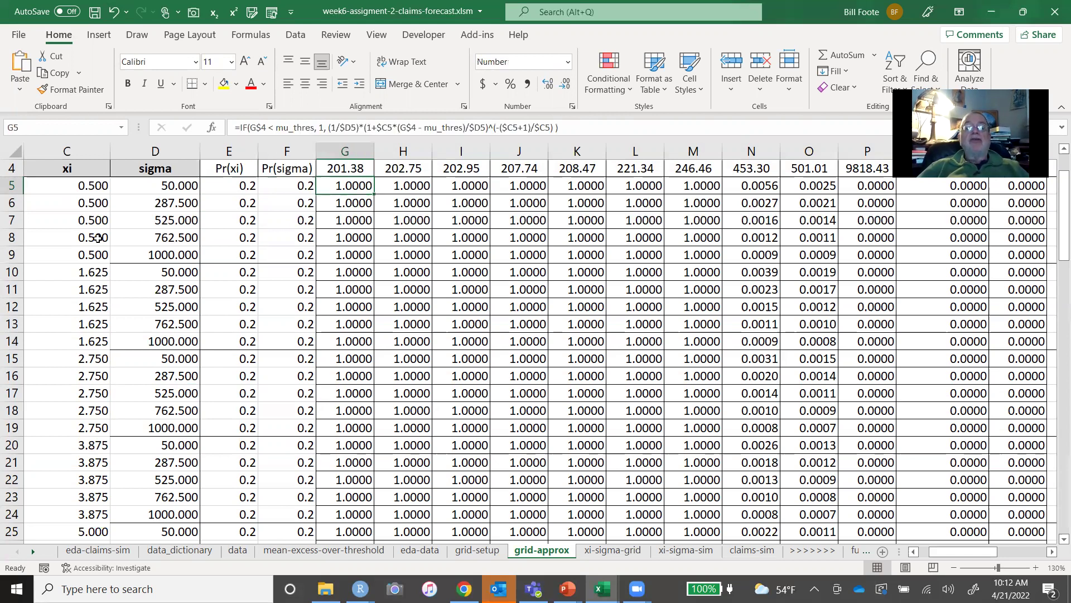
pyautogui.press('Up')
pyautogui.press('Up')
pyautogui.press('Up')
pyautogui.press('Down')
pyautogui.press('Down')
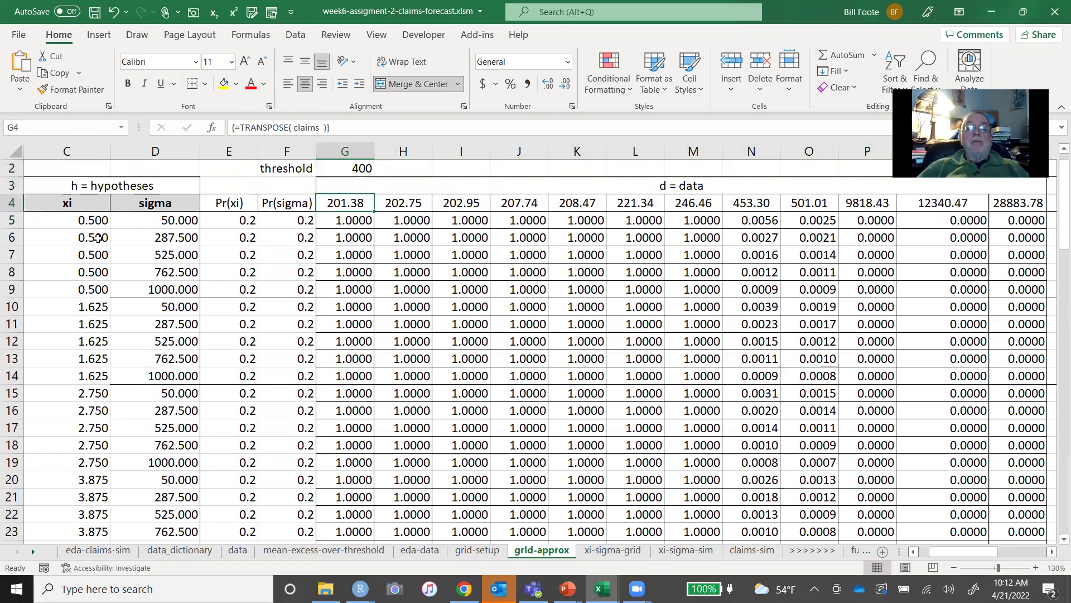
# Review the transposed claims data in row 4 from G4 across to M4.
pyautogui.press('Down')
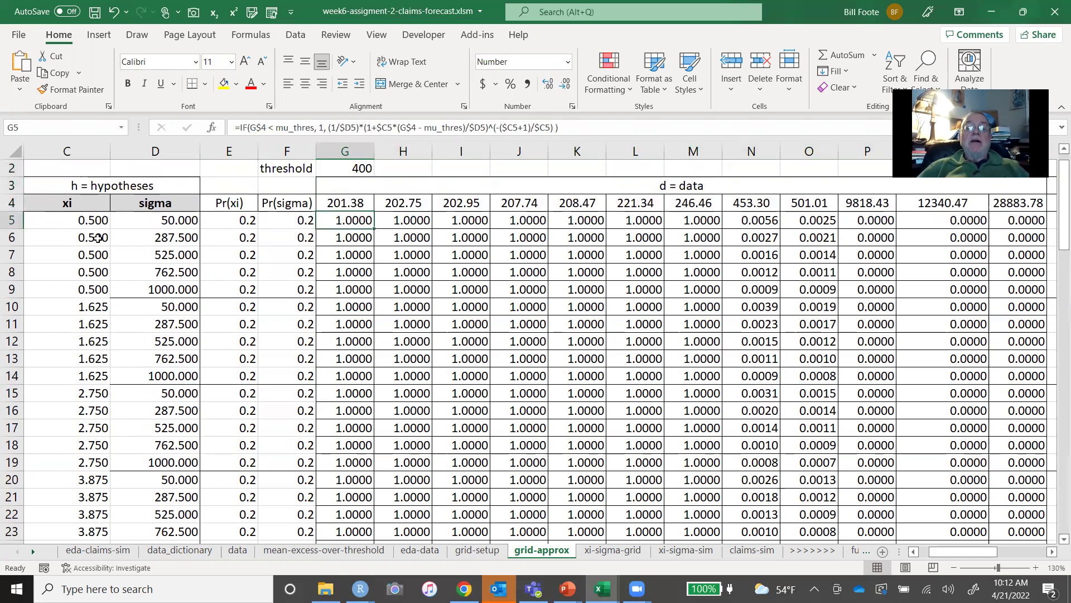
pyautogui.press('Up')
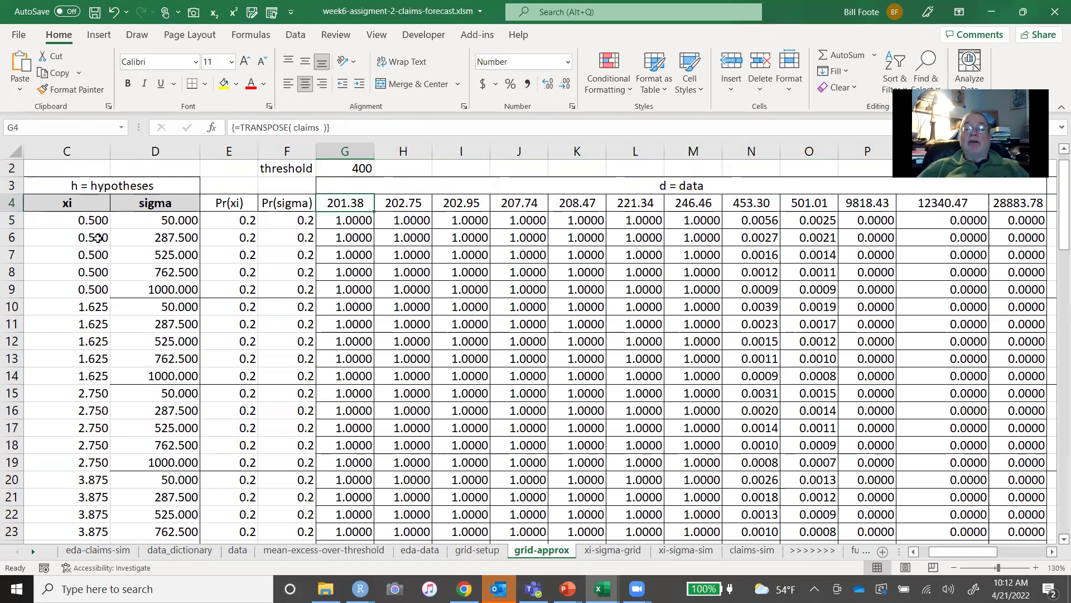
pyautogui.press('Right')
pyautogui.press('Right')
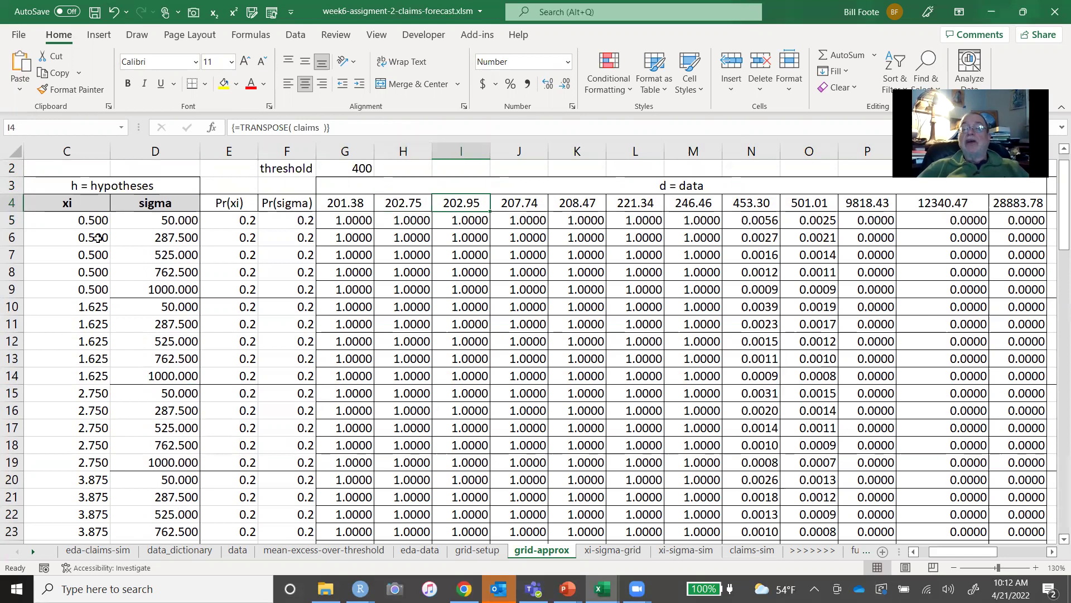
pyautogui.press('Right')
pyautogui.press('Right')
pyautogui.press('Right')
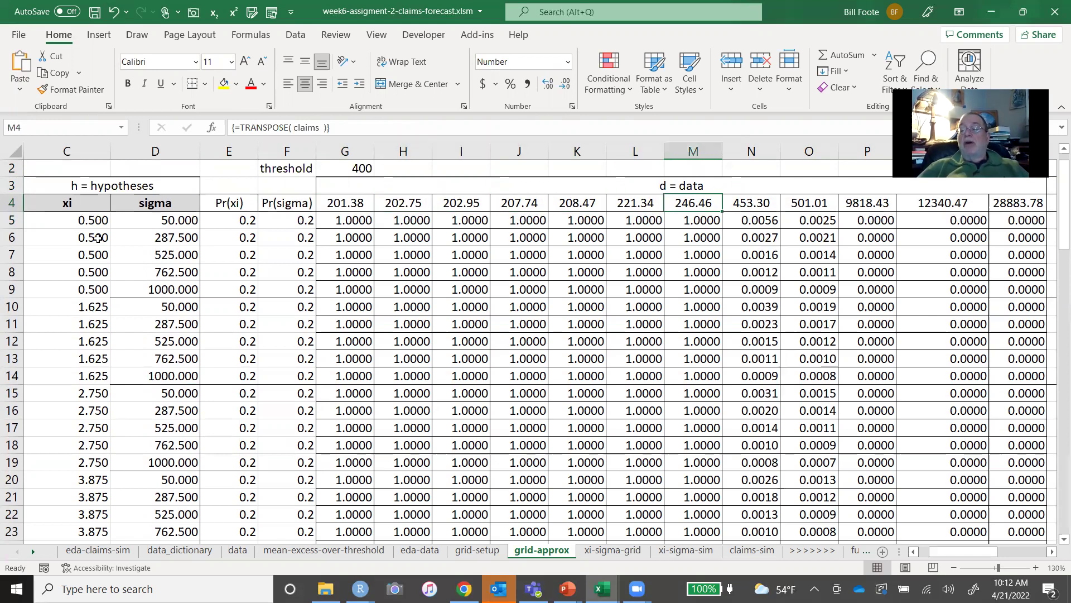
# Compare the likelihood formulas in M5 and N5 for the claims on either side of the threshold.
pyautogui.press('Down')
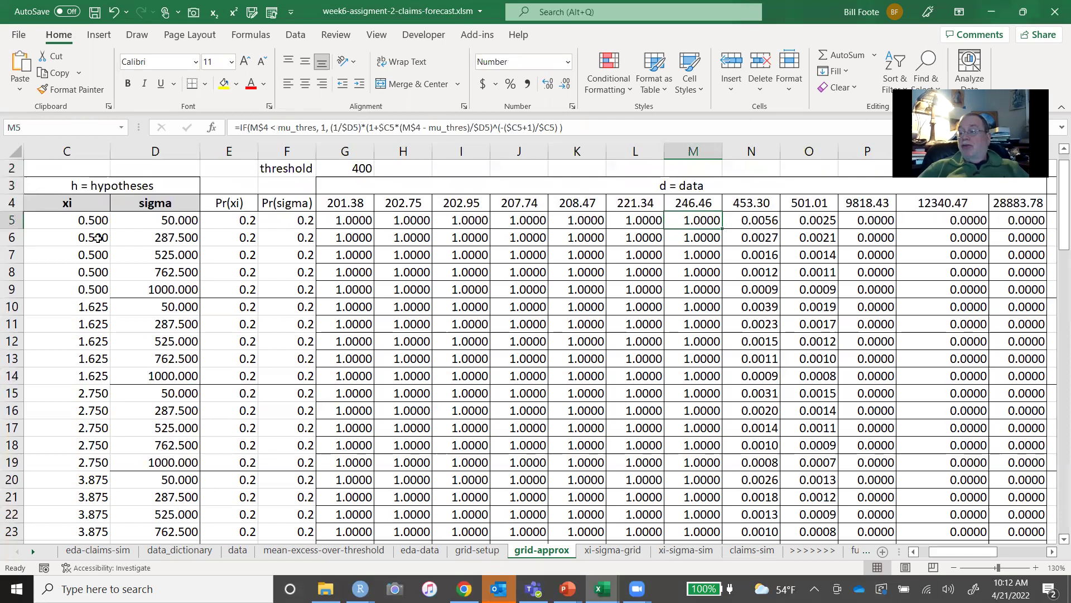
pyautogui.press('Right')
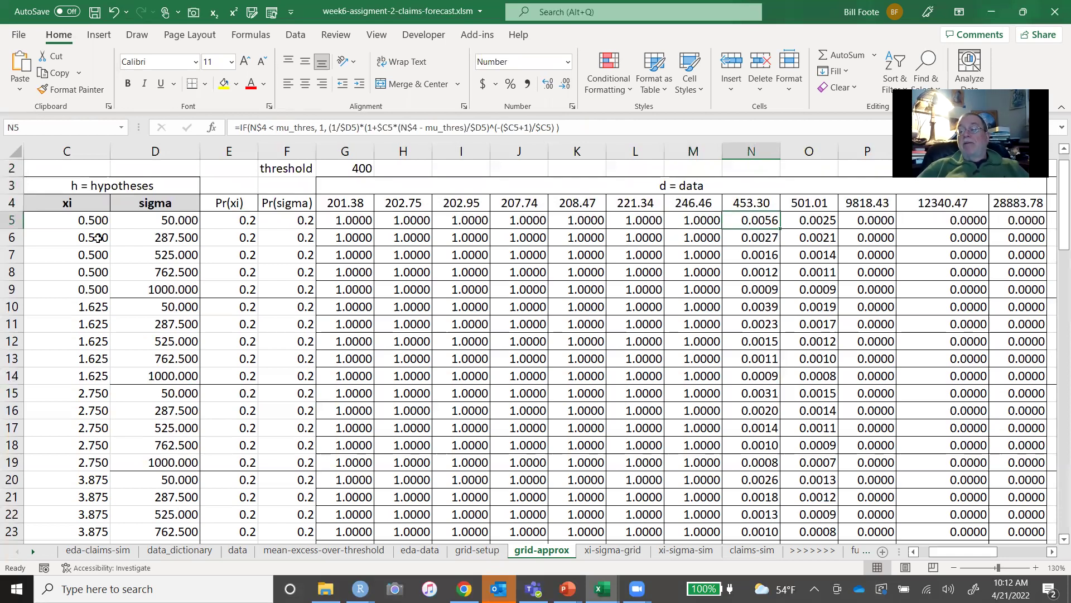
pyautogui.press('Left')
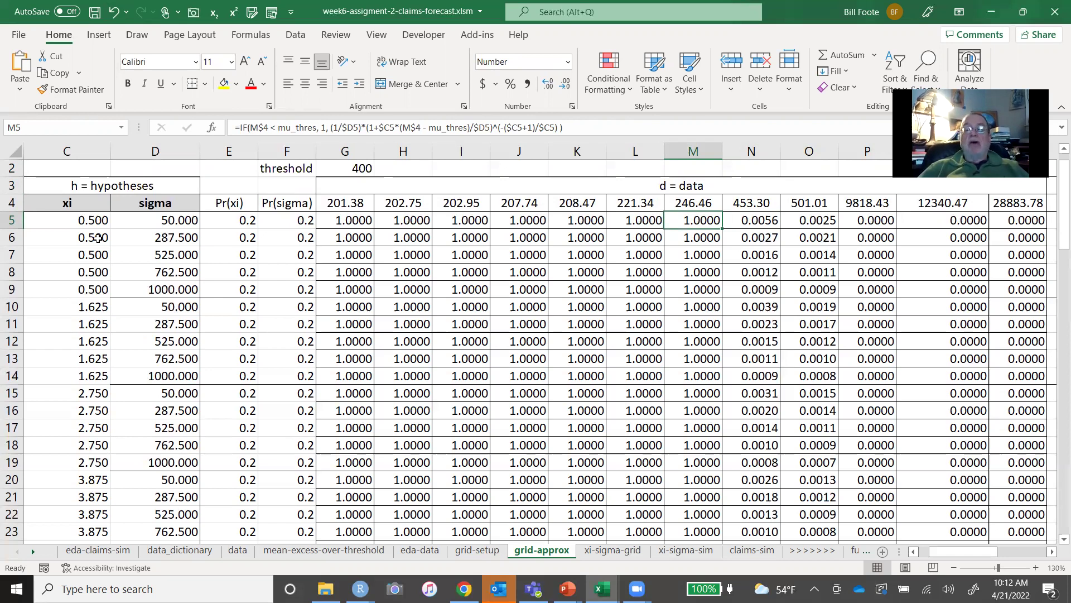
# Select the first hypothesis row's priors and likelihoods from E5 through R5.
pyautogui.press('Left')
pyautogui.press('Left')
pyautogui.press('Left')
pyautogui.press('Left')
pyautogui.press('Left')
pyautogui.press('Left')
pyautogui.press('Left')
pyautogui.press('Left')
pyautogui.press('Left')
pyautogui.press('Right')
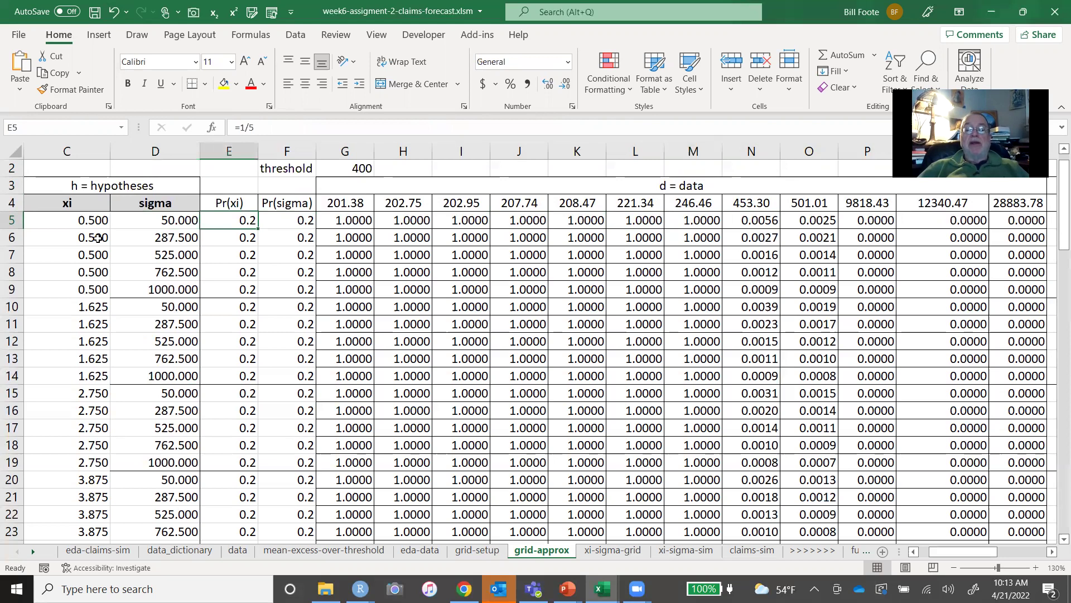
pyautogui.hotkey('shift', 'Right')
pyautogui.hotkey('shift', 'Right')
pyautogui.hotkey('shift', 'Right')
pyautogui.hotkey('shift', 'Right')
pyautogui.hotkey('shift', 'Right')
pyautogui.hotkey('shift', 'Right')
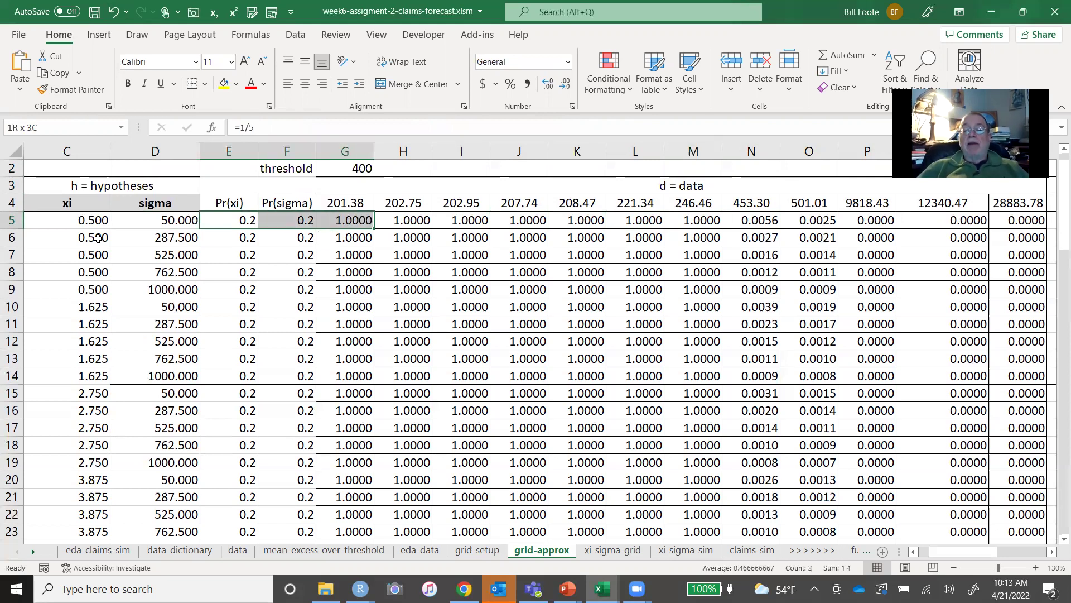
pyautogui.hotkey('shift', 'Right')
pyautogui.hotkey('shift', 'Right')
pyautogui.hotkey('shift', 'Right')
pyautogui.hotkey('shift', 'Right')
pyautogui.hotkey('shift', 'Right')
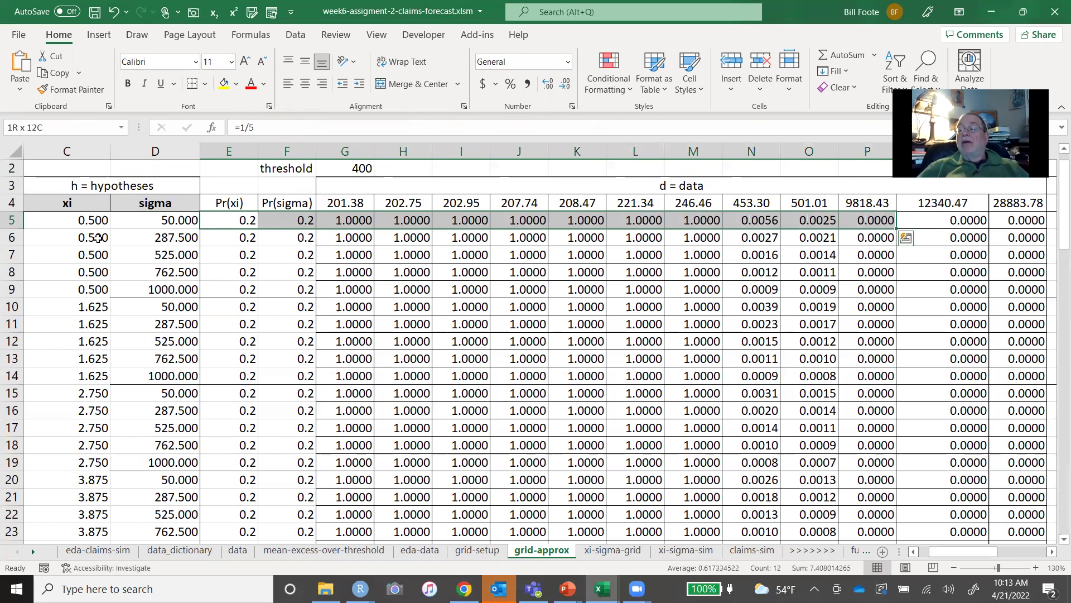
pyautogui.hotkey('shift', 'Right')
pyautogui.hotkey('shift', 'Right')
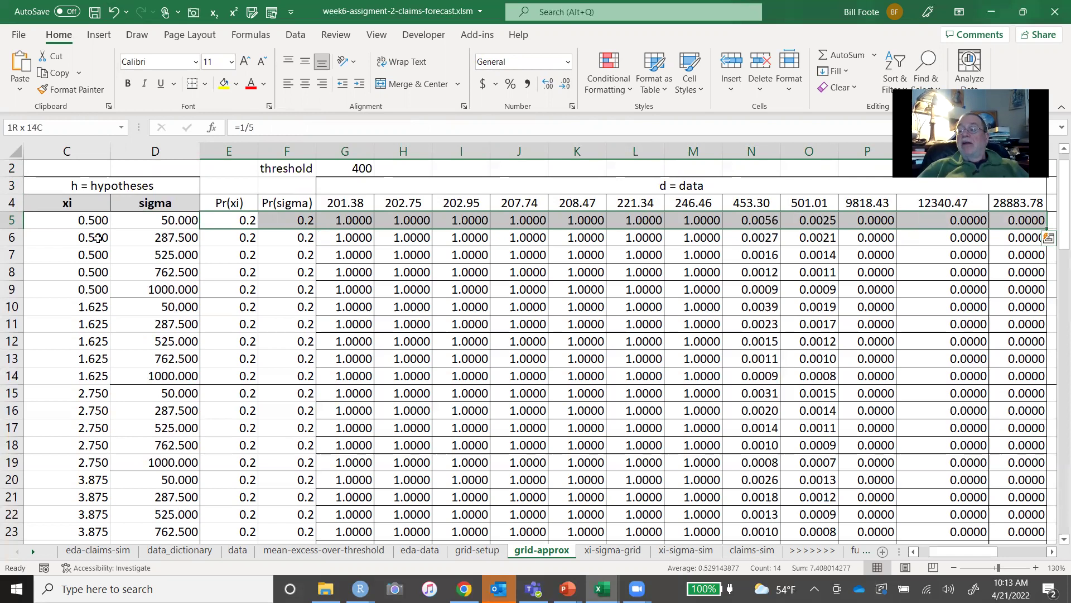
# Examine the product formula for Pr(d | h) in S5.
pyautogui.press('Right')
pyautogui.press('Right')
pyautogui.press('Right')
pyautogui.press('Right')
pyautogui.press('Right')
pyautogui.press('Right')
pyautogui.press('Right')
pyautogui.press('Right')
pyautogui.press('Right')
pyautogui.press('Right')
pyautogui.press('Right')
pyautogui.press('Right')
pyautogui.press('Right')
pyautogui.press('Right')
pyautogui.press('Right')
pyautogui.press('Right')
pyautogui.press('Right')
pyautogui.press('Right')
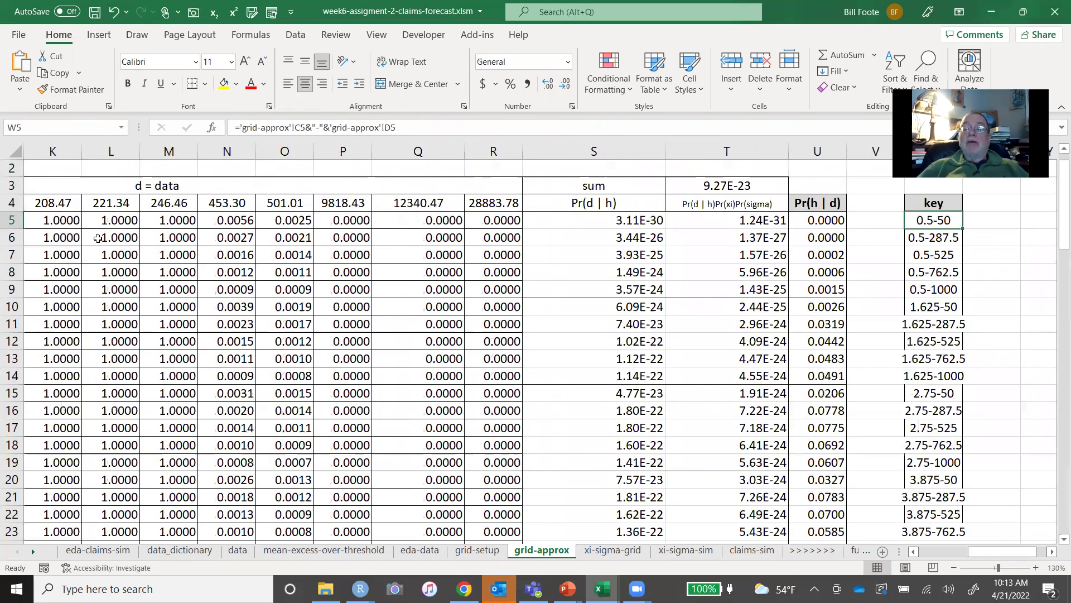
pyautogui.press('Left')
pyautogui.press('Left')
pyautogui.press('Left')
pyautogui.press('Left')
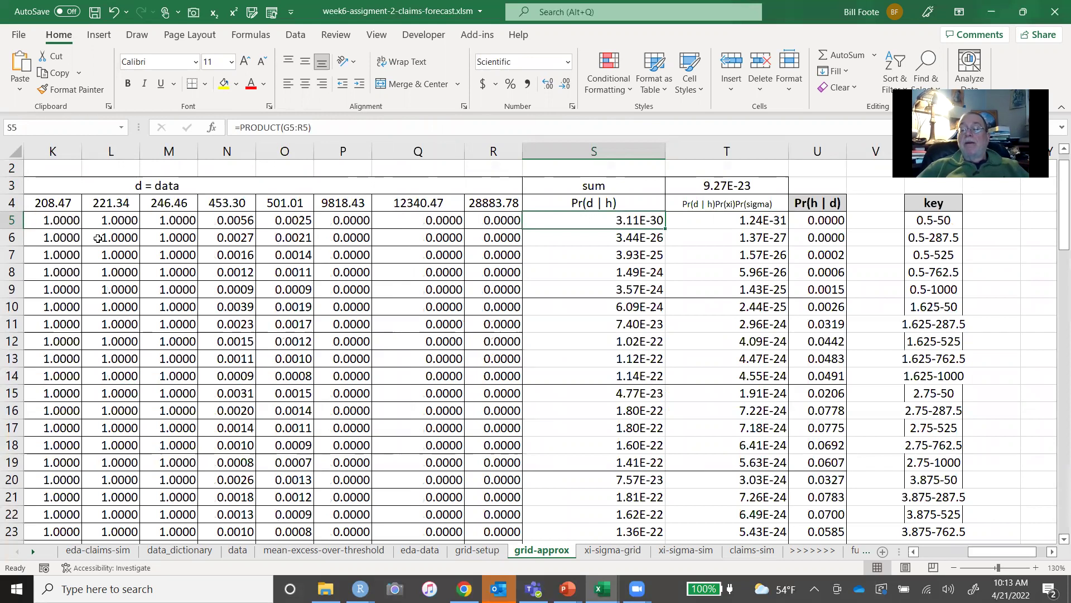
# Select the Pr(d | h) values for all hypotheses from S5 through S29.
pyautogui.hotkey('shift', 'Down')
pyautogui.hotkey('shift', 'Down')
pyautogui.hotkey('shift', 'Down')
pyautogui.hotkey('shift', 'Down')
pyautogui.hotkey('shift', 'Down')
pyautogui.hotkey('shift', 'Down')
pyautogui.hotkey('shift', 'Down')
pyautogui.hotkey('shift', 'Down')
pyautogui.hotkey('shift', 'Down')
pyautogui.hotkey('shift', 'Down')
pyautogui.hotkey('shift', 'Down')
pyautogui.hotkey('shift', 'Down')
pyautogui.hotkey('shift', 'Down')
pyautogui.hotkey('shift', 'Down')
pyautogui.hotkey('shift', 'Down')
pyautogui.hotkey('shift', 'Down')
pyautogui.hotkey('shift', 'Down')
pyautogui.hotkey('shift', 'Down')
pyautogui.hotkey('shift', 'Down')
pyautogui.hotkey('shift', 'Down')
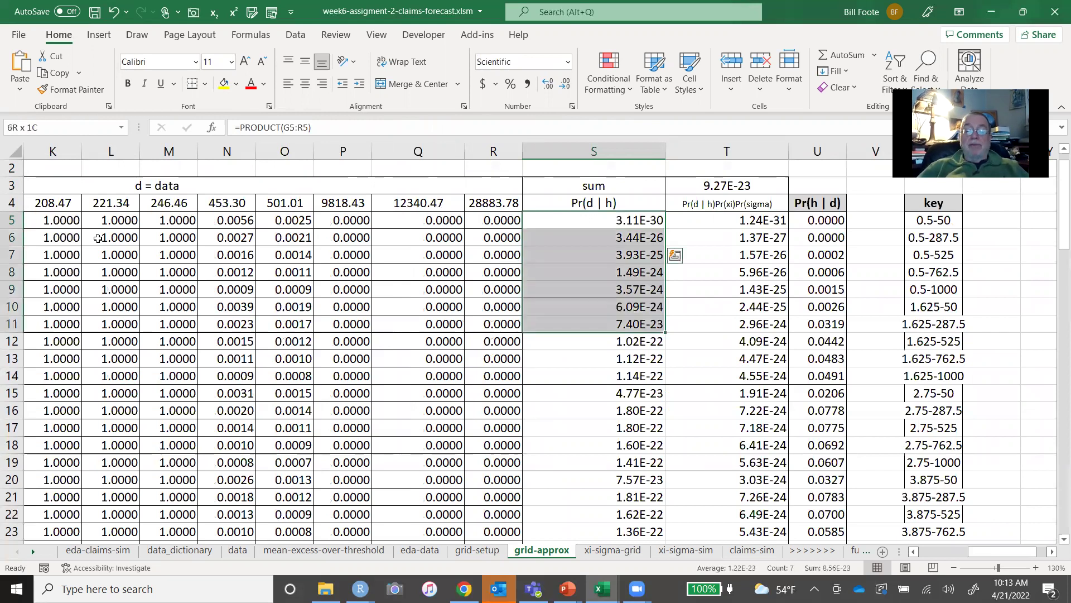
pyautogui.hotkey('shift', 'Down')
pyautogui.hotkey('shift', 'Down')
pyautogui.hotkey('shift', 'Down')
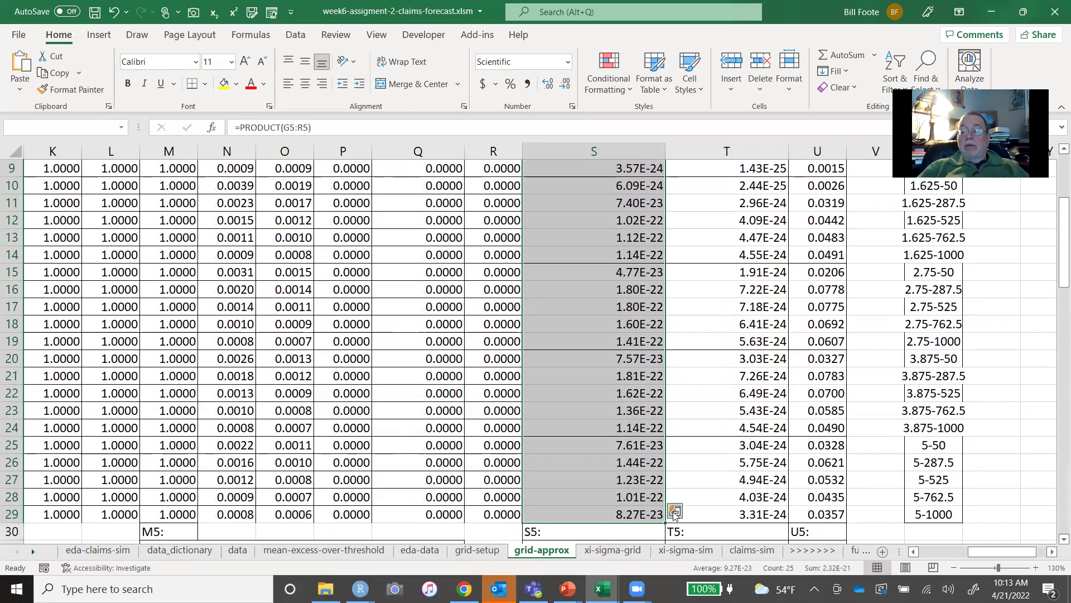
# Examine the heading formula in T4 and the T5 formula that multiplies the likelihood by both priors.
pyautogui.click(710, 468)
pyautogui.press('Up')
pyautogui.press('Up')
pyautogui.press('Up')
pyautogui.press('Up')
pyautogui.press('Up')
pyautogui.press('Up')
pyautogui.press('Up')
pyautogui.press('Up')
pyautogui.press('Up')
pyautogui.press('Up')
pyautogui.press('Up')
pyautogui.press('Up')
pyautogui.press('Up')
pyautogui.press('Up')
pyautogui.press('Up')
pyautogui.press('Up')
pyautogui.press('Up')
pyautogui.press('Up')
pyautogui.press('Up')
pyautogui.press('Up')
pyautogui.press('Up')
pyautogui.press('Down')
pyautogui.press('Down')
pyautogui.press('Left')
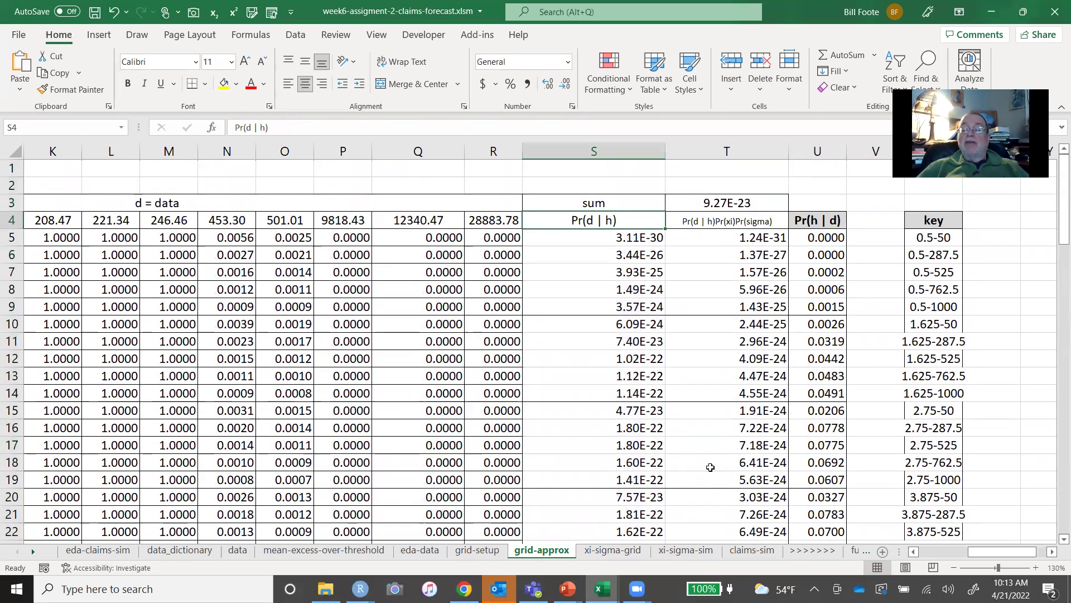
pyautogui.press('Right')
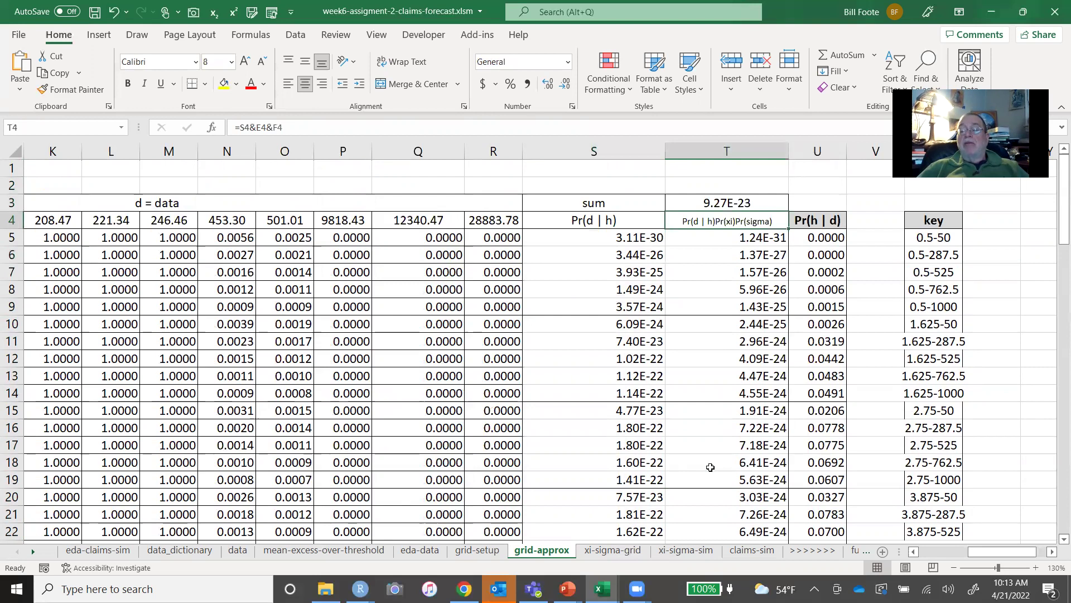
pyautogui.press('Down')
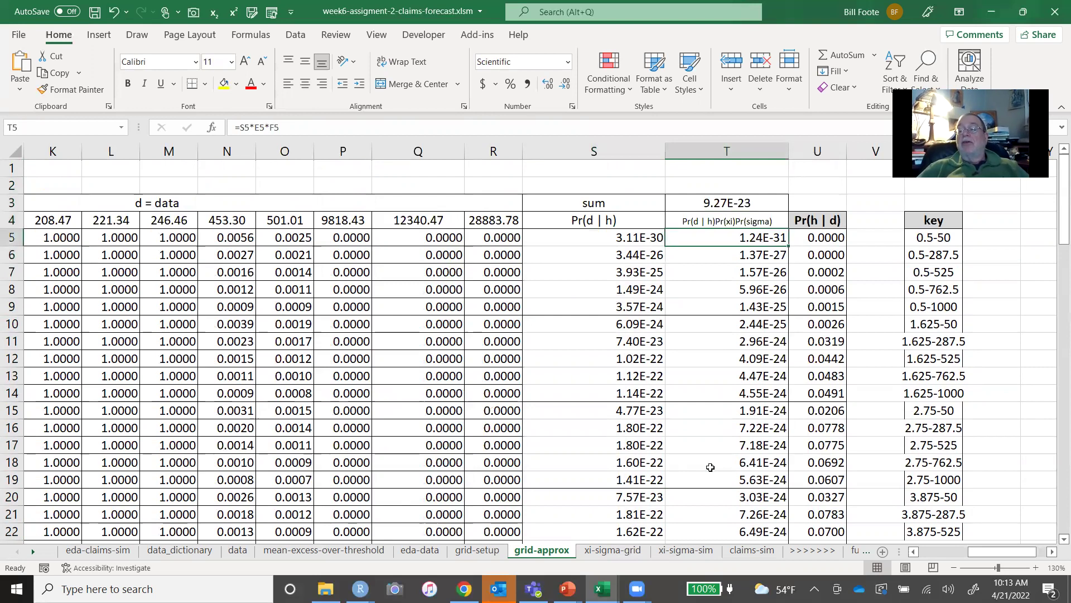
pyautogui.press('Up')
pyautogui.press('Up')
pyautogui.press('Down')
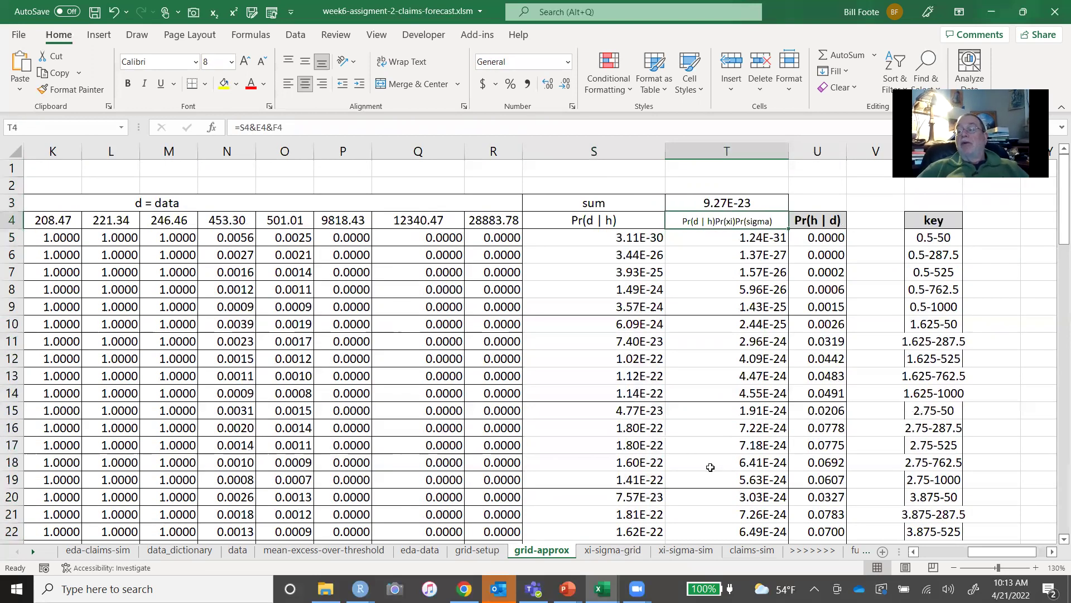
pyautogui.press('Down')
# Examine the posterior probability formula in U5 and the lookup key formula in W5.
pyautogui.press('Right')
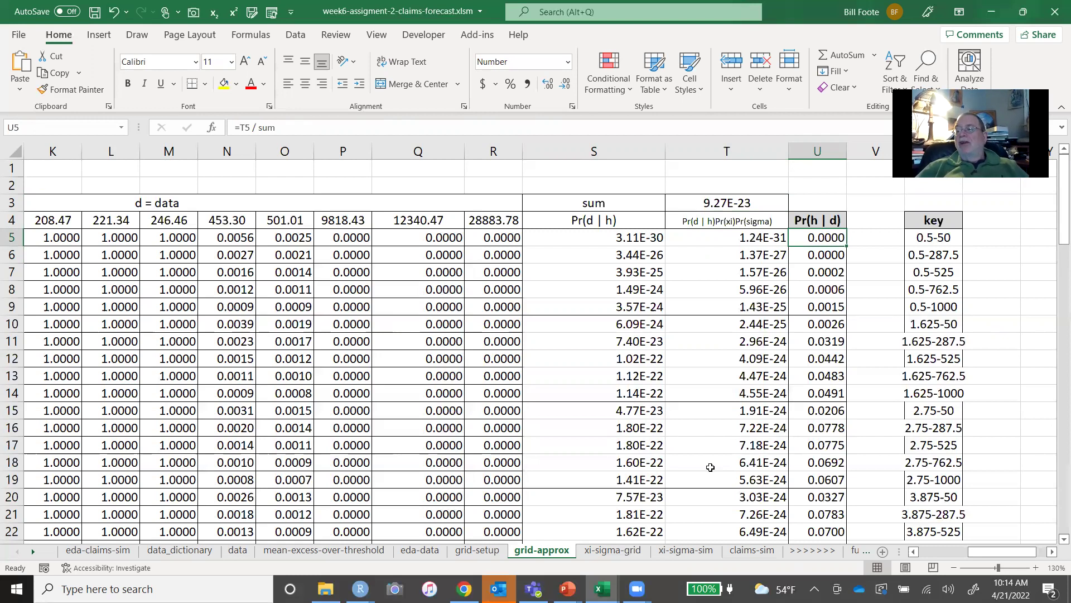
pyautogui.press('Right')
pyautogui.press('Right')
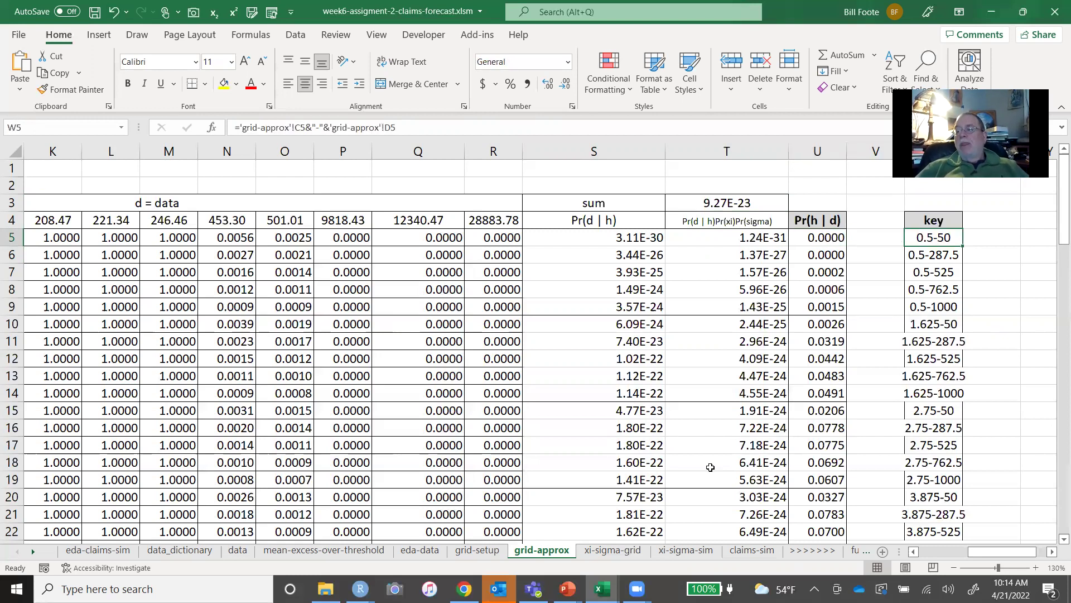
# Review the Pr(h | d) values down to row 11 and examine that row's key formula.
pyautogui.press('Left')
pyautogui.press('Left')
pyautogui.press('Down')
pyautogui.press('Down')
pyautogui.press('Down')
pyautogui.press('Down')
pyautogui.press('Down')
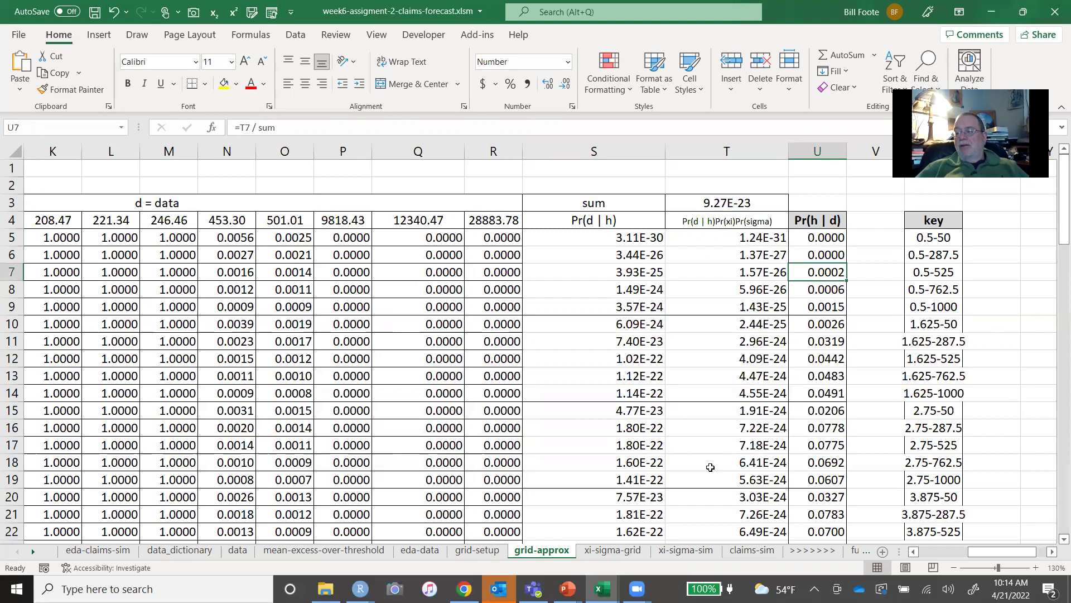
pyautogui.press('Down')
pyautogui.press('Right')
pyautogui.press('Right')
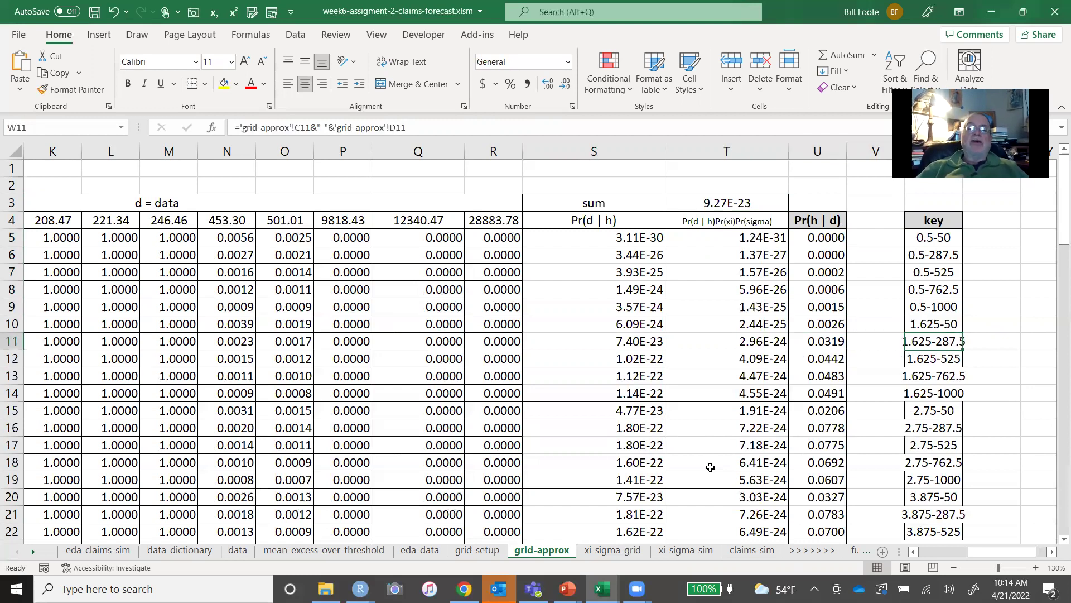
# Open the xi-sigma-grid sheet and examine the posterior lookup formulas in D4 and F6.
pyautogui.click(613, 551)
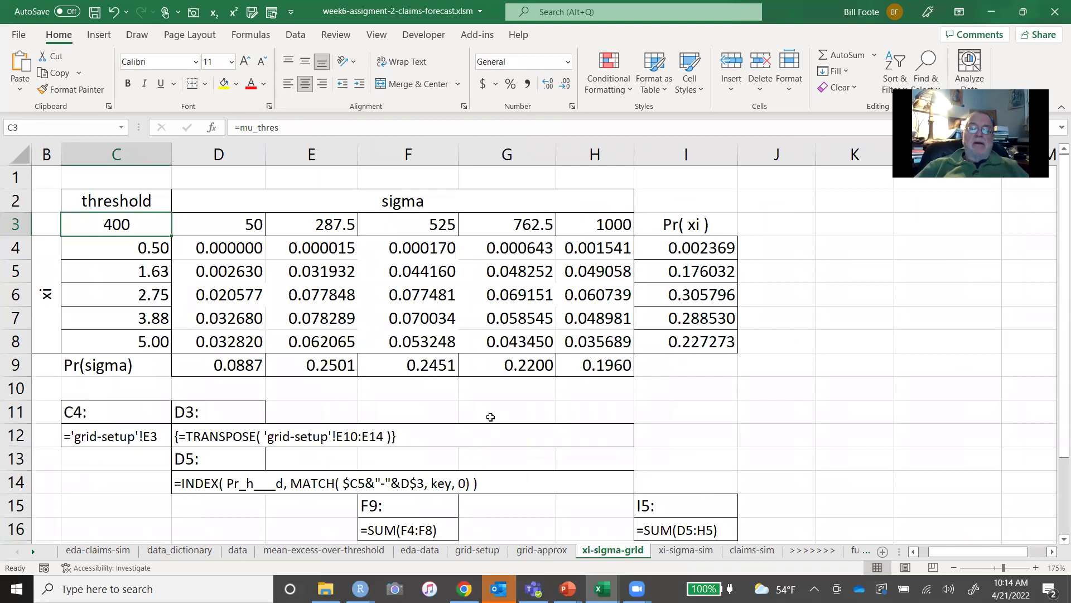
pyautogui.click(239, 252)
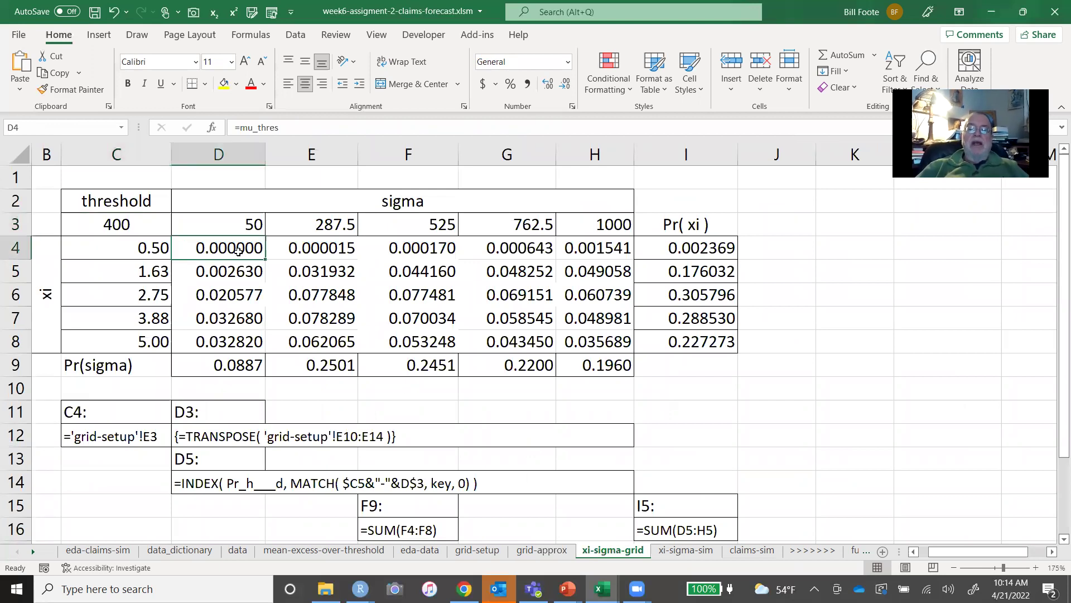
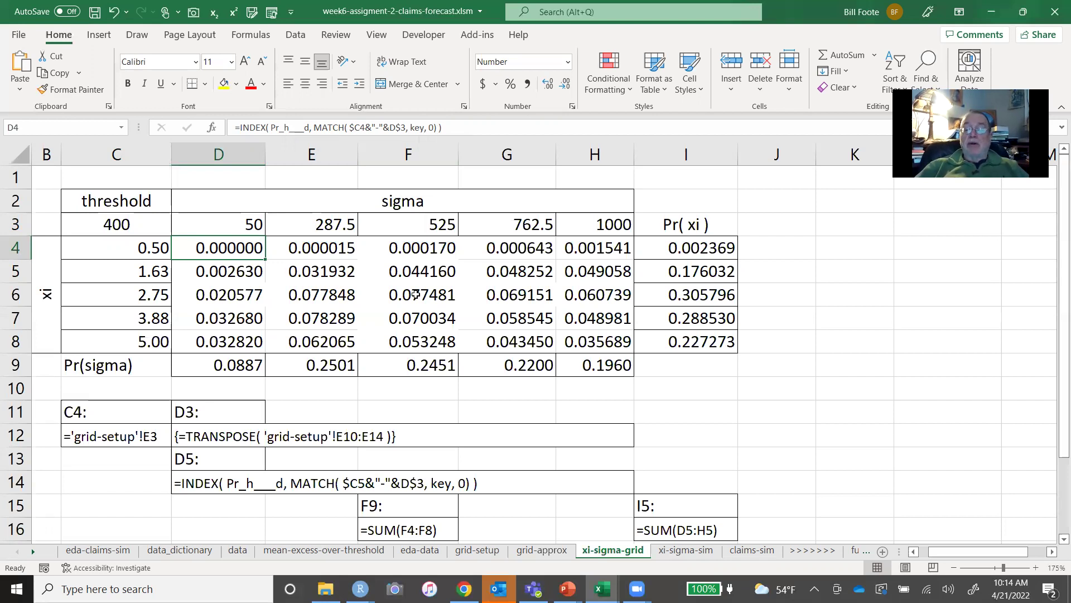
pyautogui.click(425, 295)
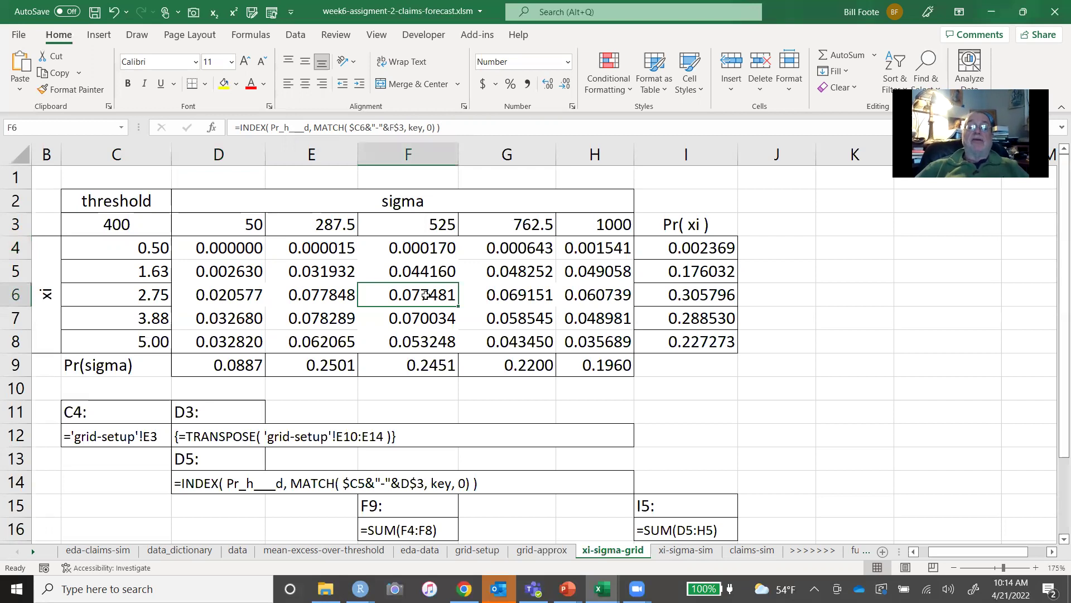
pyautogui.press('Left')
pyautogui.press('Left')
pyautogui.press('Right')
pyautogui.press('Right')
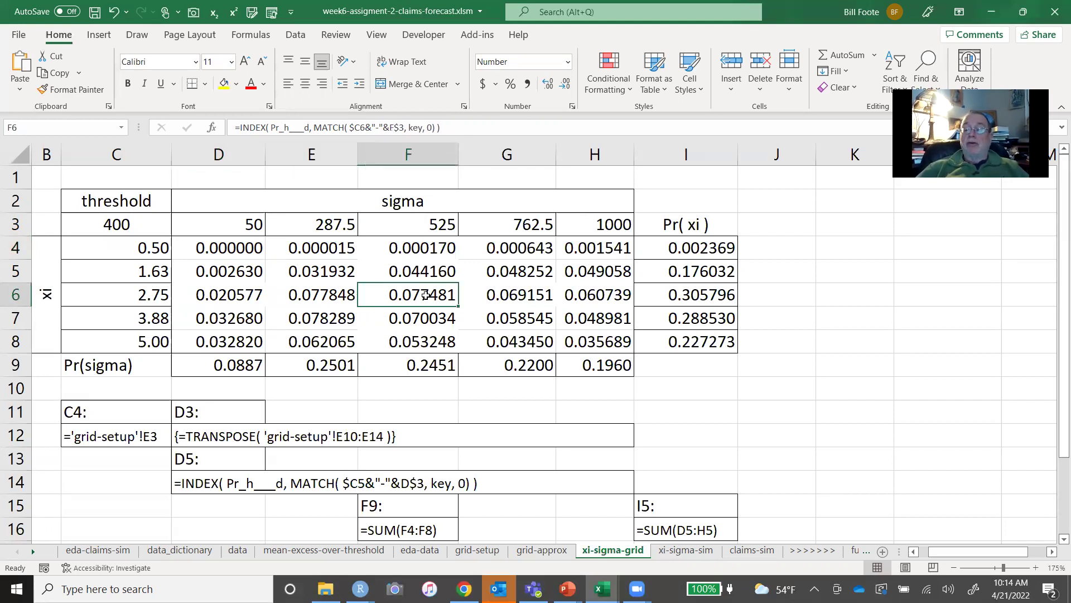
# Check the first grid row's xi reference in C4 and the lookup formula in D4.
pyautogui.press('Right')
pyautogui.press('Right')
pyautogui.press('Right')
pyautogui.press('Up')
pyautogui.press('Up')
pyautogui.press('Left')
pyautogui.press('Left')
pyautogui.press('Left')
pyautogui.press('Left')
pyautogui.press('Left')
pyautogui.press('Left')
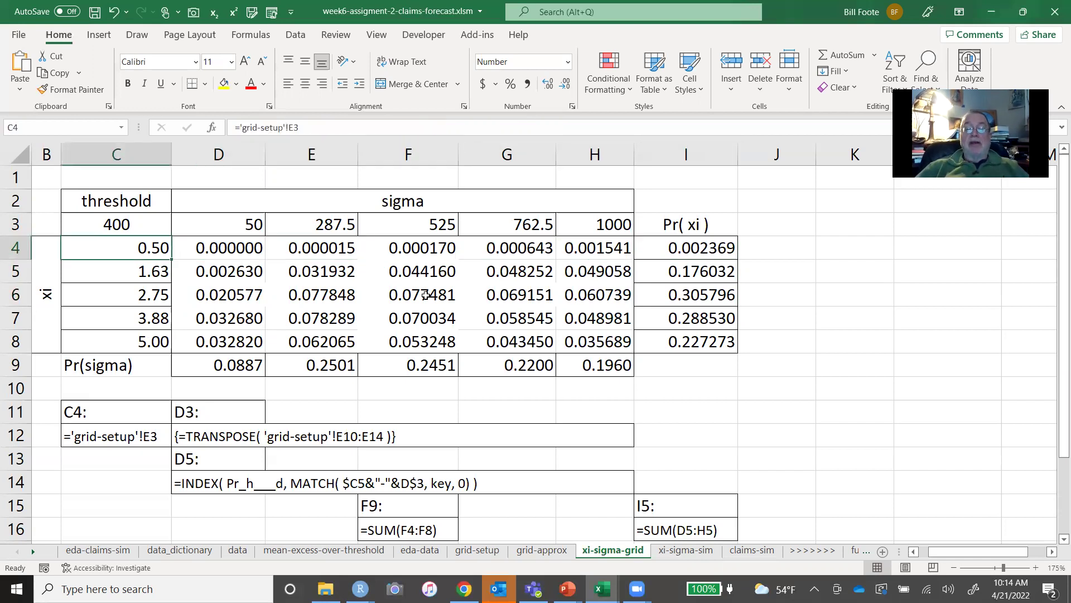
pyautogui.press('Right')
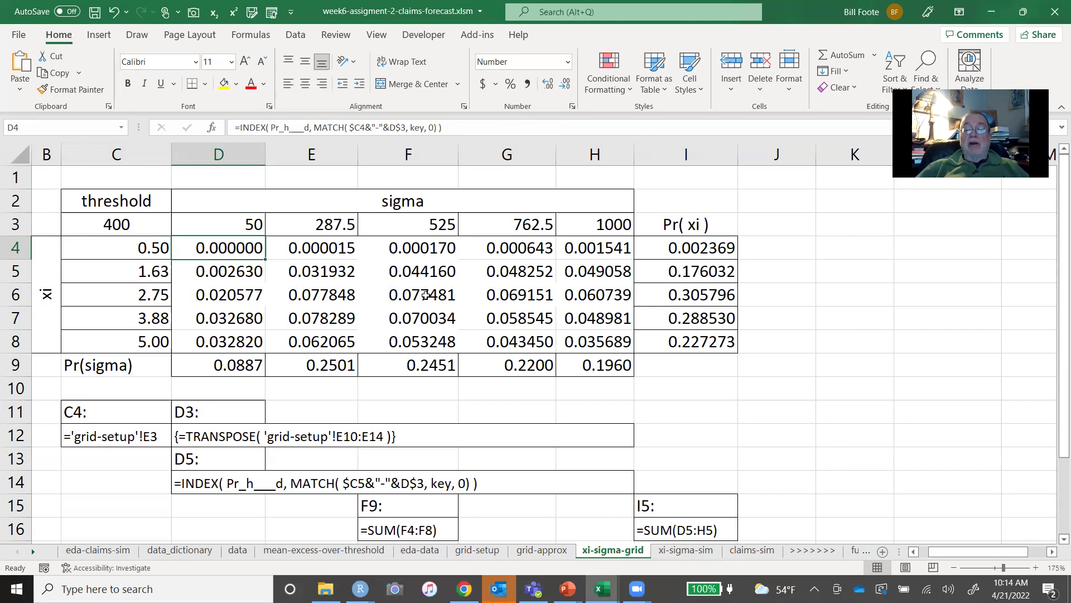
# Select the joint probabilities for xi 0.50 across all sigma values, D4 through H4.
pyautogui.hotkey('shift', 'Right')
pyautogui.hotkey('shift', 'Right')
pyautogui.hotkey('shift', 'Right')
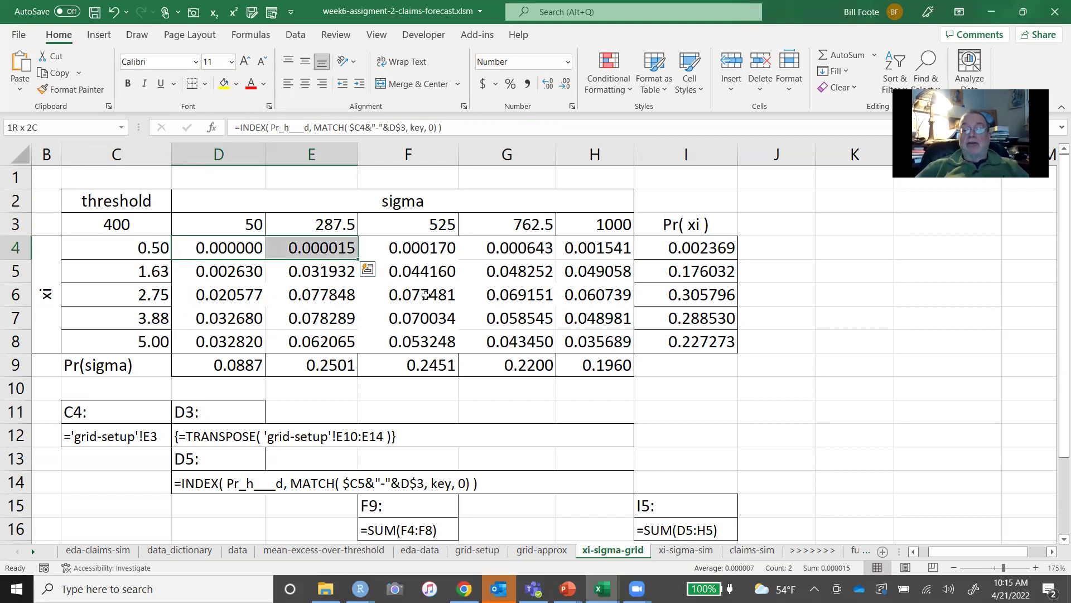
pyautogui.hotkey('shift', 'Right')
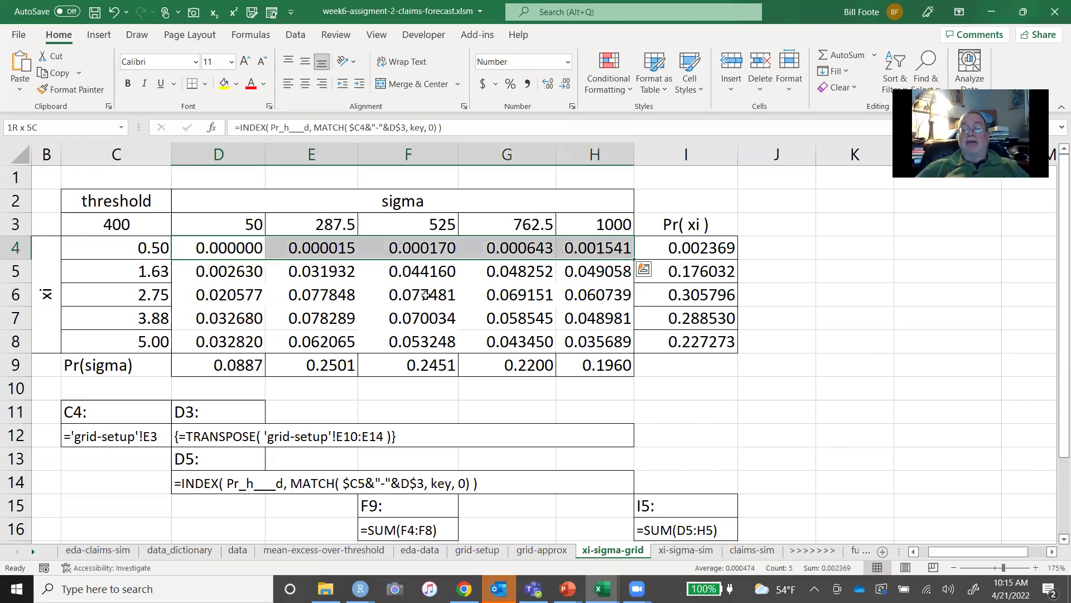
# Examine the marginal Pr(xi) sum formulas in I4 through I6.
pyautogui.press('Right')
pyautogui.press('Right')
pyautogui.press('Right')
pyautogui.press('Right')
pyautogui.press('Right')
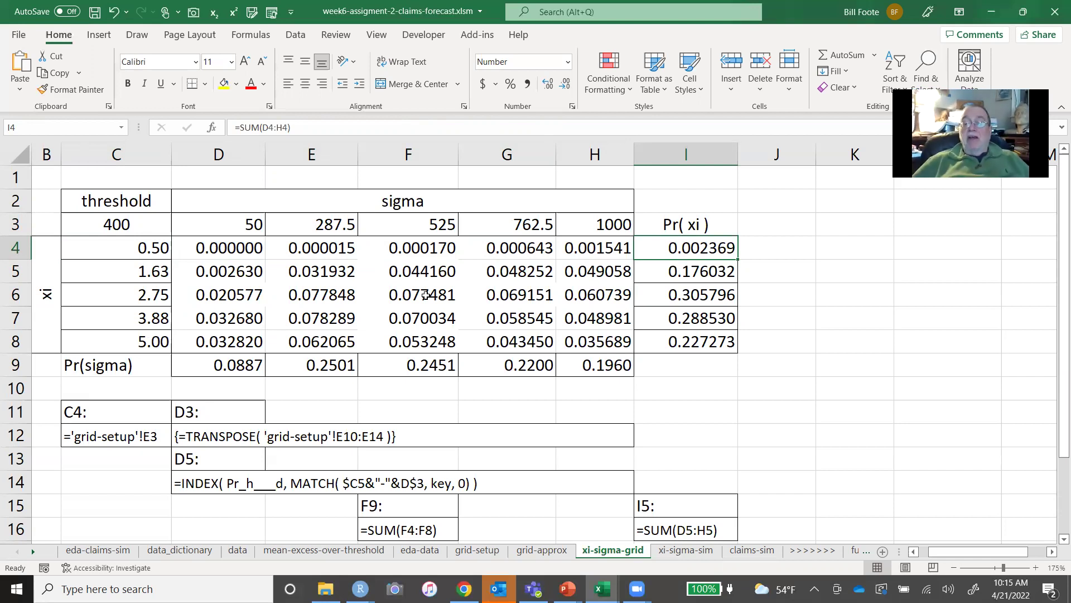
pyautogui.press('Down')
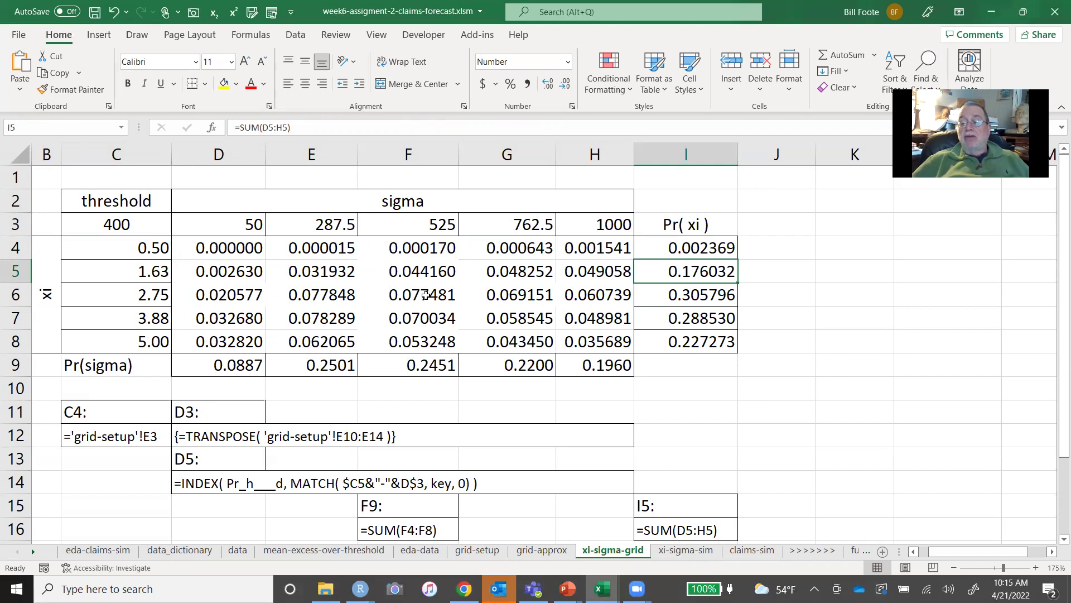
pyautogui.press('Down')
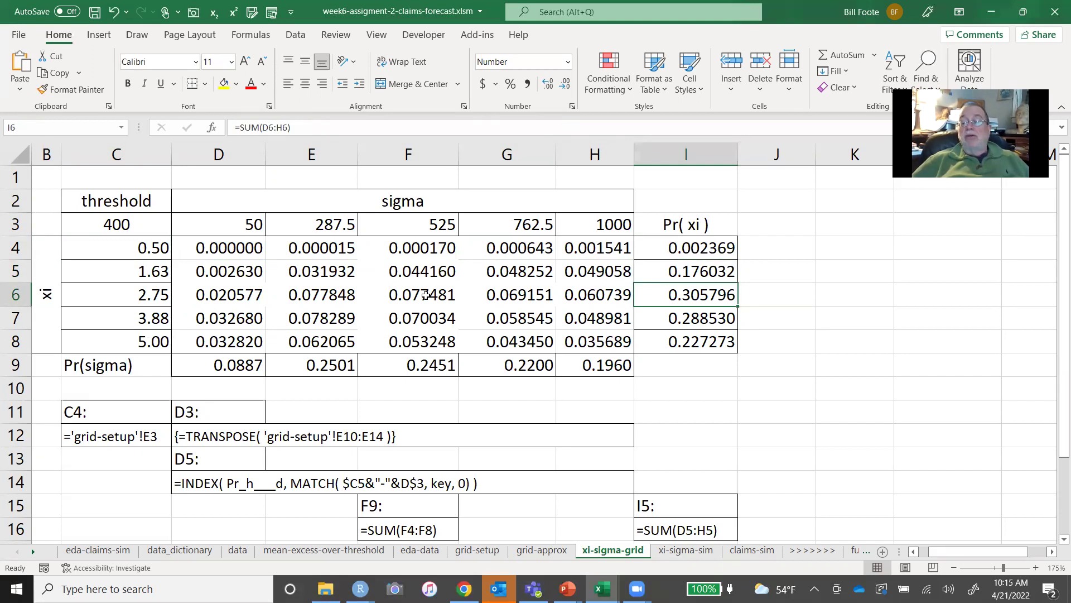
# Select the marginal Pr(xi) probabilities in I4 through I8 to check their total.
pyautogui.press('Down')
pyautogui.press('Down')
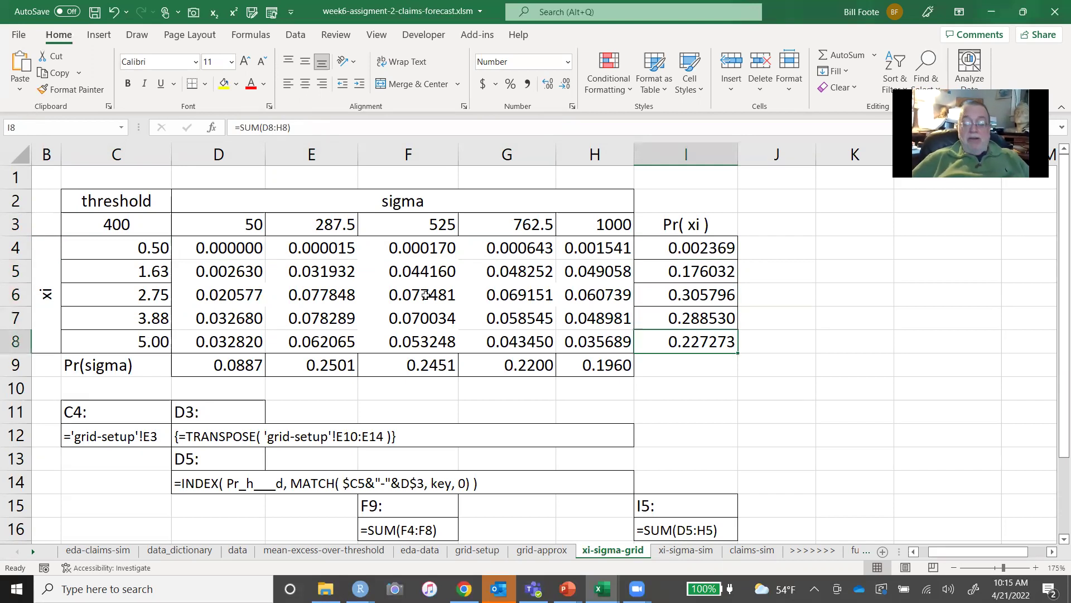
pyautogui.hotkey('shift', 'Up')
pyautogui.hotkey('shift', 'Up')
pyautogui.hotkey('shift', 'Up')
pyautogui.hotkey('shift', 'Up')
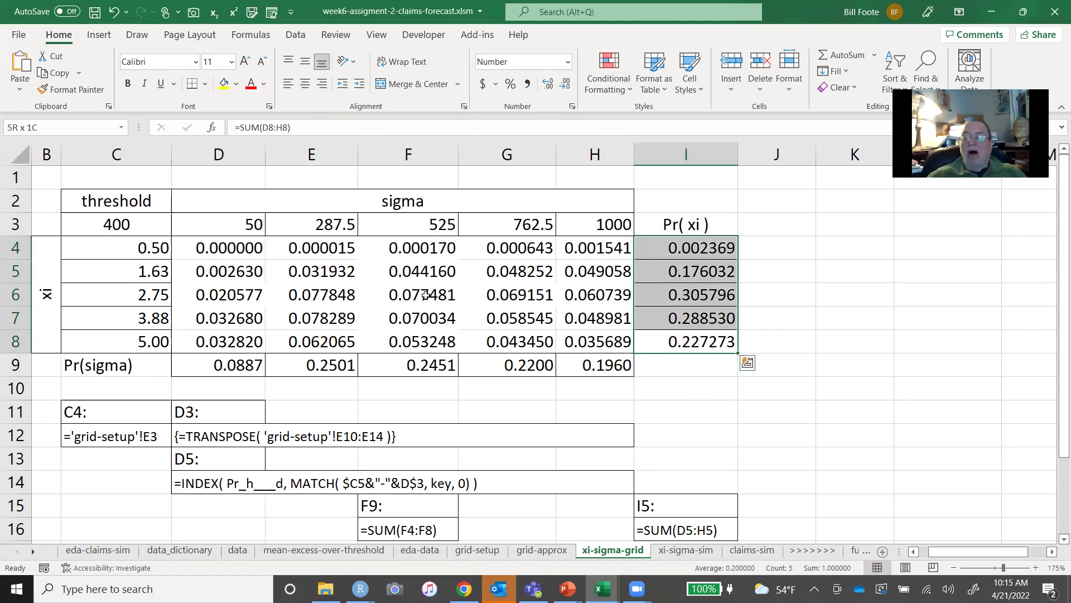
# Examine the Pr(sigma) sum formulas in D9 and E9, tracing the sigma 50 column from D3 down.
pyautogui.press('Down')
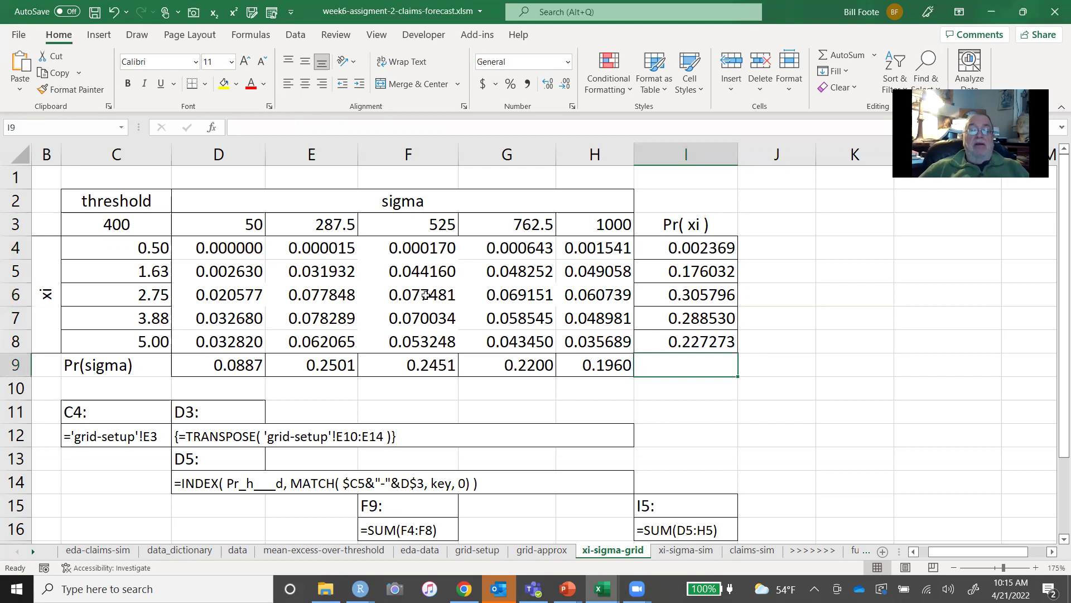
pyautogui.press('Left')
pyautogui.press('Left')
pyautogui.press('Left')
pyautogui.press('Left')
pyautogui.press('Left')
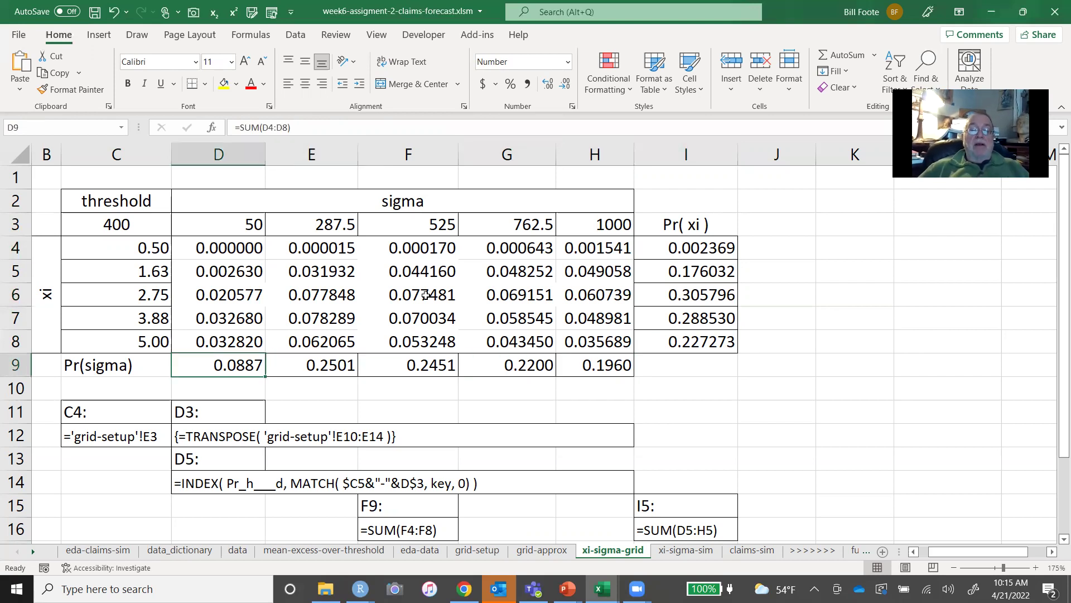
pyautogui.press('Up')
pyautogui.press('Up')
pyautogui.press('Up')
pyautogui.press('Up')
pyautogui.press('Up')
pyautogui.press('Up')
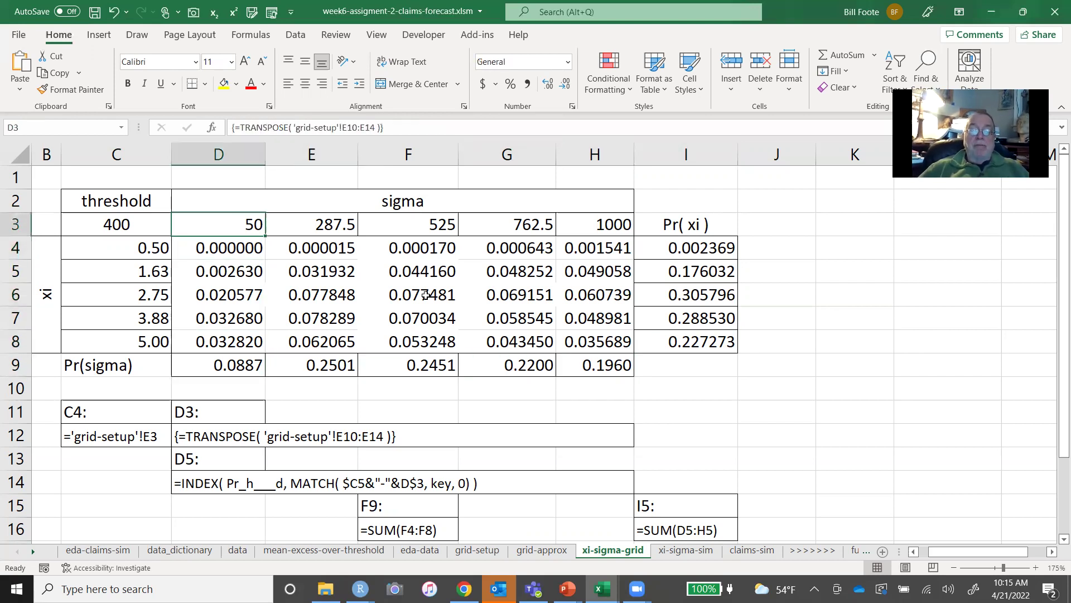
pyautogui.press('Down')
pyautogui.press('Down')
pyautogui.press('Down')
pyautogui.press('Down')
pyautogui.press('Down')
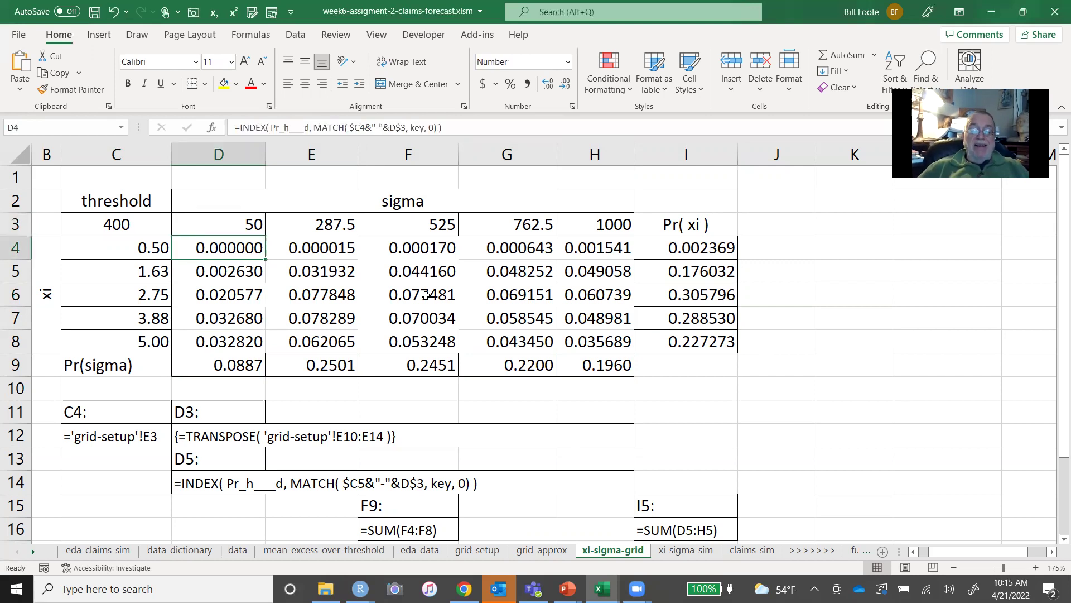
pyautogui.press('Down')
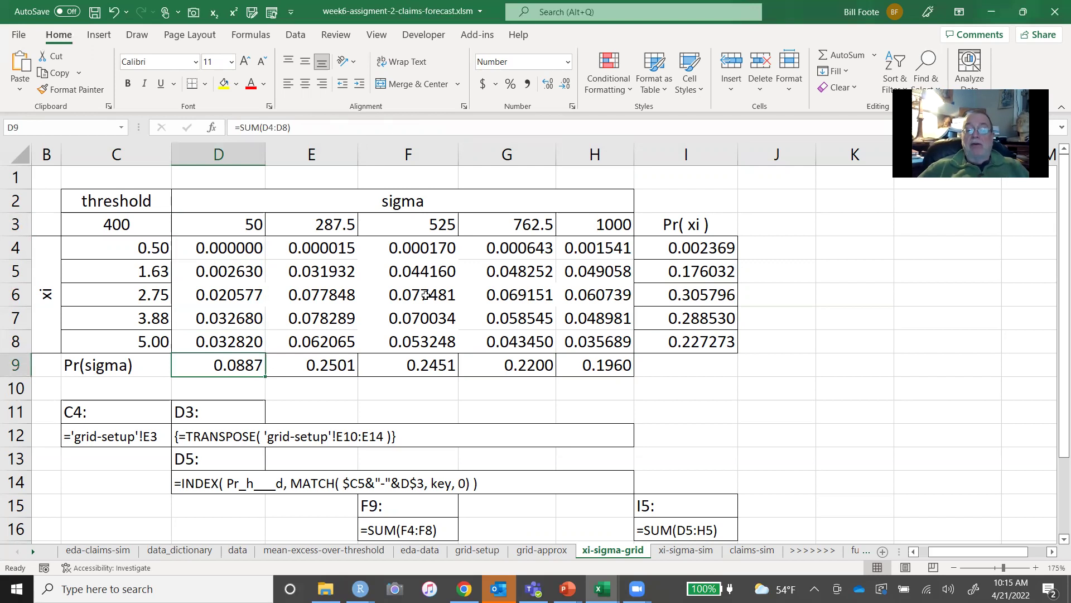
pyautogui.press('Right')
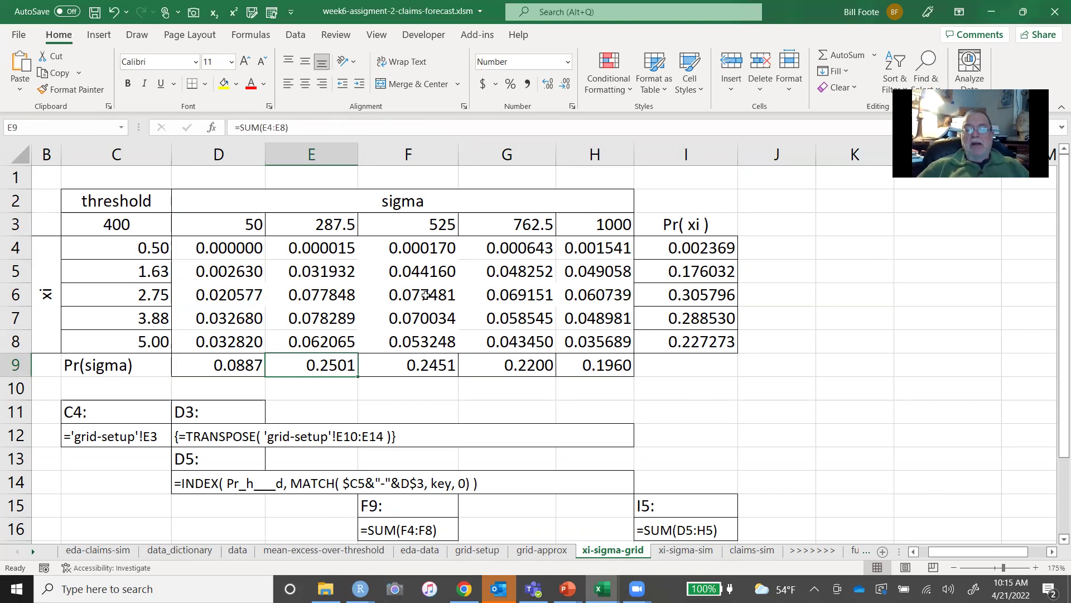
# Select the marginal Pr(sigma) probabilities in D9 through H9 to check their total.
pyautogui.press('Left')
pyautogui.hotkey('shift', 'Right')
pyautogui.hotkey('shift', 'Right')
pyautogui.hotkey('shift', 'Right')
pyautogui.hotkey('shift', 'Right')
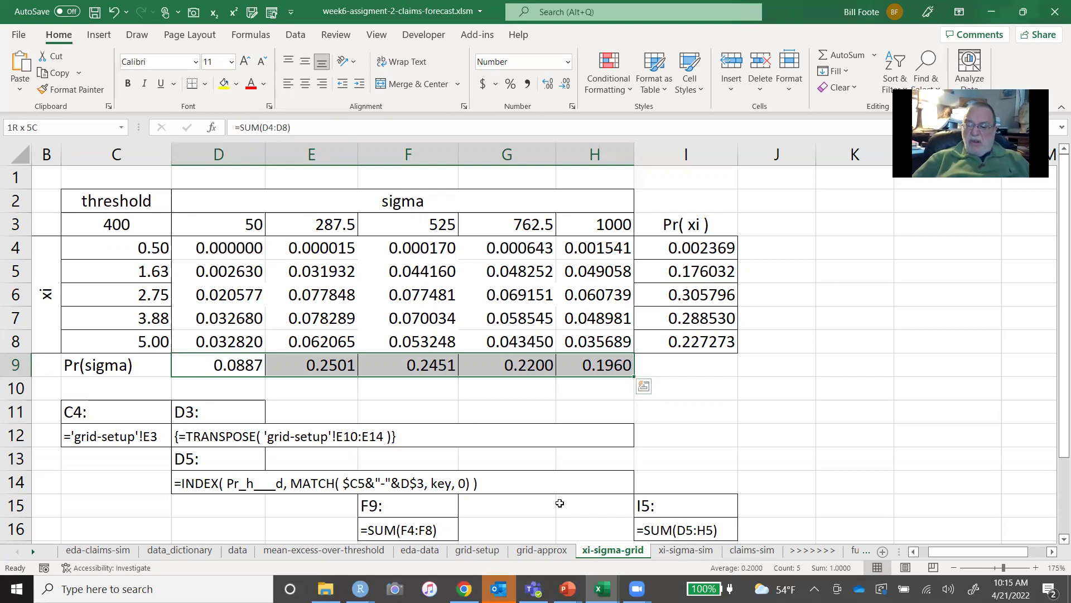
# Open the xi-sigma-sim sheet and check the Pr(xi) references to xi-sigma-grid in B4 through B8.
pyautogui.click(666, 552)
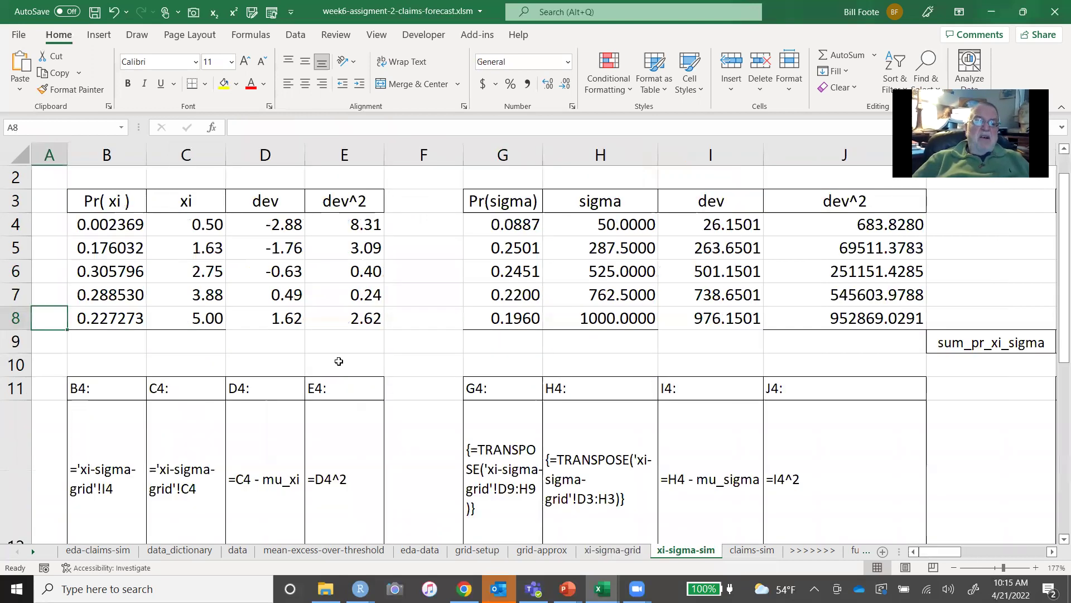
pyautogui.click(127, 231)
pyautogui.press('Down')
pyautogui.press('Down')
pyautogui.press('Down')
pyautogui.press('Down')
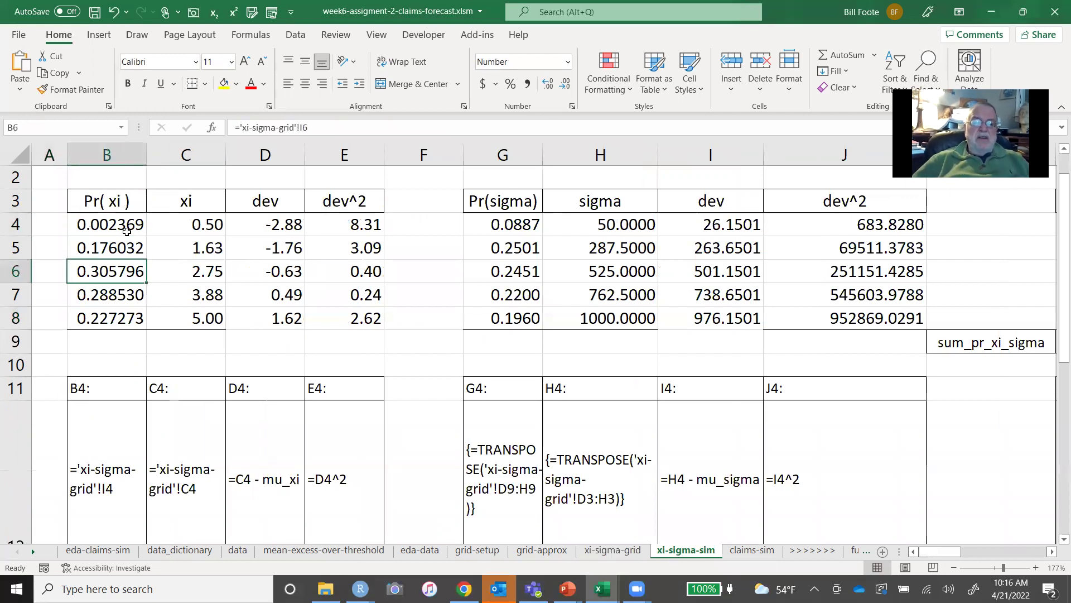
# Review the xi-sigma-sim calculations along row 8, from the xi reference past the deviations and the mu_xi to rho statistics.
pyautogui.press('Right')
pyautogui.press('Right')
pyautogui.press('Right')
pyautogui.press('Right')
pyautogui.press('Right')
pyautogui.press('Right')
pyautogui.press('Right')
pyautogui.press('Right')
pyautogui.press('Right')
pyautogui.press('Right')
pyautogui.press('Right')
pyautogui.press('Right')
pyautogui.press('Right')
pyautogui.press('Right')
pyautogui.press('Right')
pyautogui.press('Right')
pyautogui.press('Right')
pyautogui.press('Right')
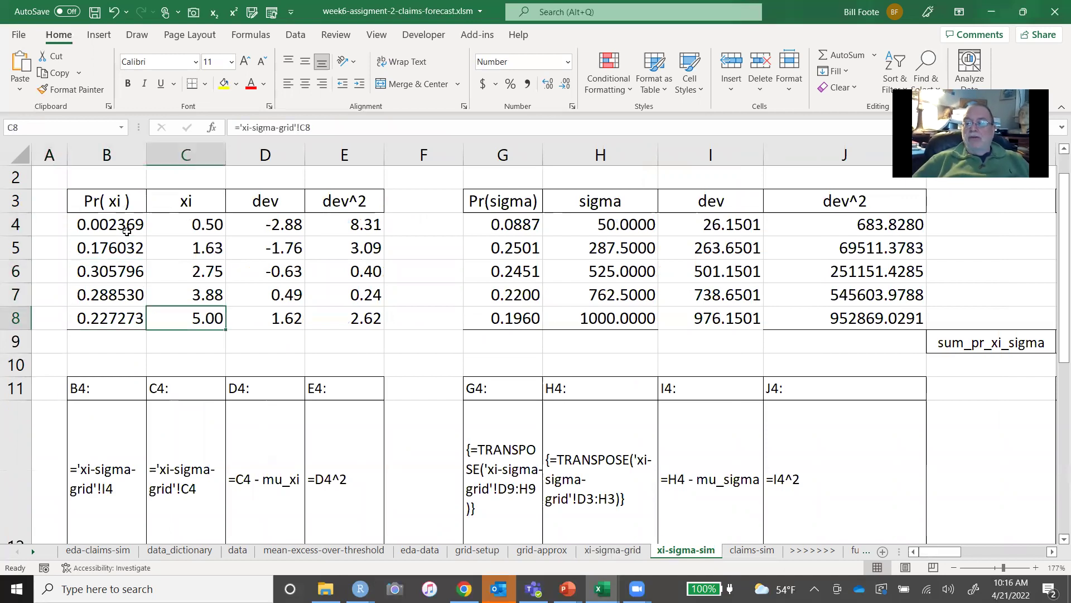
pyautogui.press('Right')
pyautogui.press('Right')
pyautogui.press('Right')
pyautogui.press('Right')
pyautogui.press('Right')
pyautogui.press('Right')
pyautogui.press('Right')
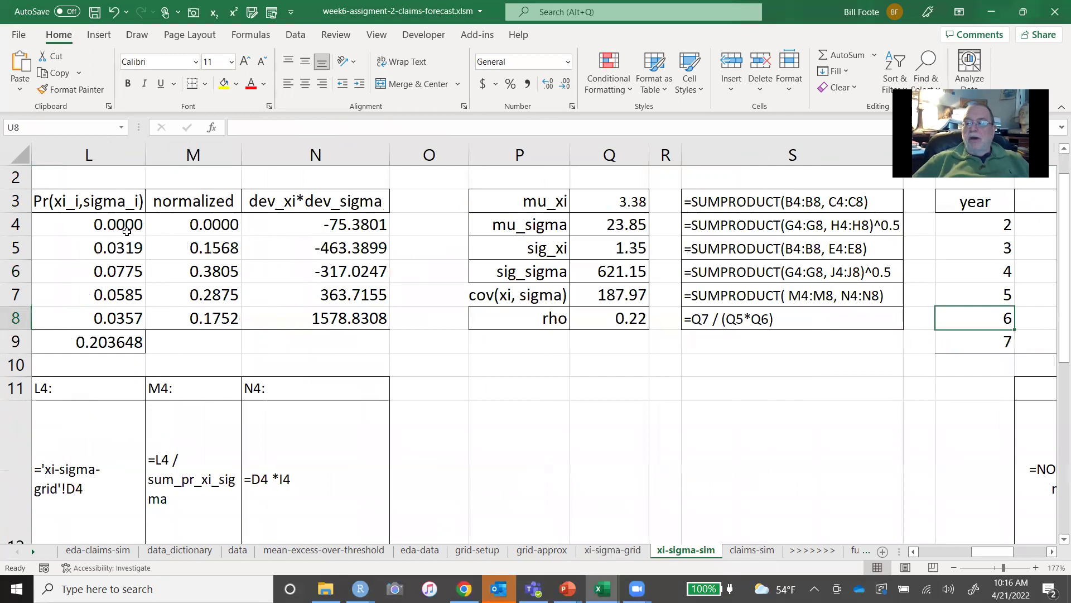
# Examine the simulated xi and sigma by year and the claims_sim formula in Y8.
pyautogui.press('Left')
pyautogui.press('Left')
pyautogui.press('Left')
pyautogui.press('Left')
pyautogui.press('Left')
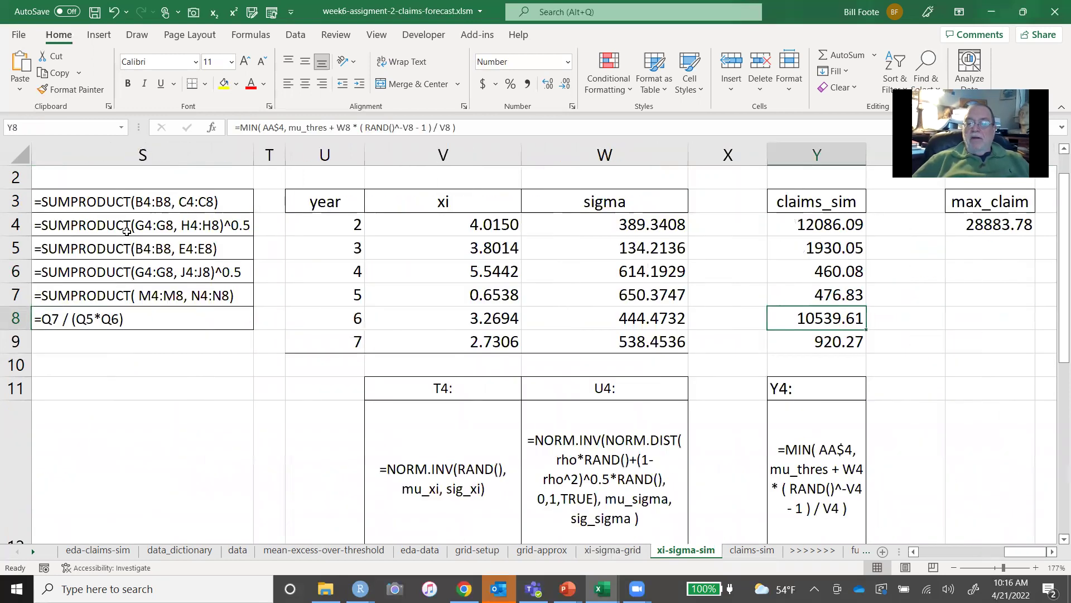
pyautogui.press('Right')
pyautogui.press('Right')
pyautogui.press('Left')
pyautogui.press('Right')
pyautogui.press('Right')
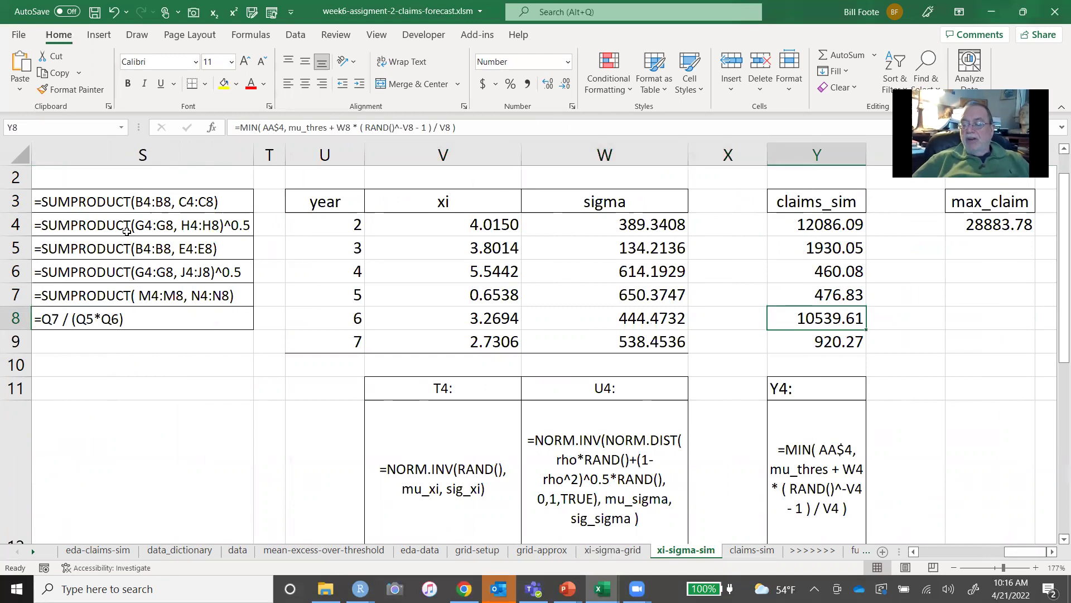
# Return along row 8 of xi-sigma-sim to the Pr(xi) table at the start of the sheet.
pyautogui.press('Left')
pyautogui.press('Left')
pyautogui.press('Left')
pyautogui.press('Left')
pyautogui.press('Left')
pyautogui.press('Left')
pyautogui.press('Left')
pyautogui.press('Left')
pyautogui.press('Left')
pyautogui.press('Left')
pyautogui.press('Left')
pyautogui.press('Left')
pyautogui.press('Left')
pyautogui.press('Left')
pyautogui.press('Left')
pyautogui.press('Left')
pyautogui.press('Left')
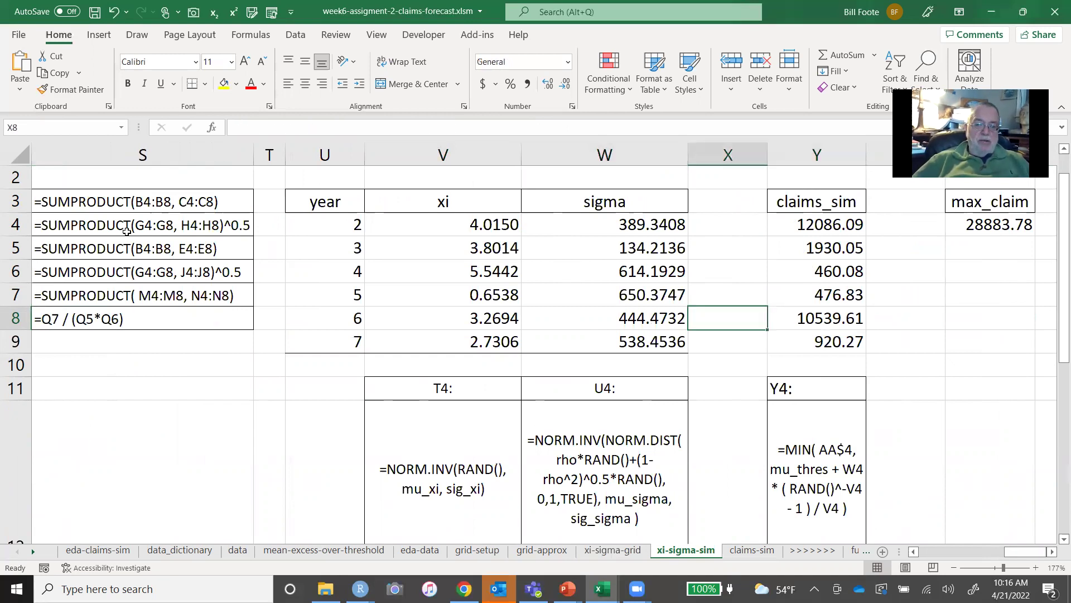
pyautogui.press('Left')
pyautogui.press('Left')
pyautogui.press('Left')
pyautogui.press('Left')
pyautogui.press('Left')
pyautogui.press('Left')
pyautogui.press('Left')
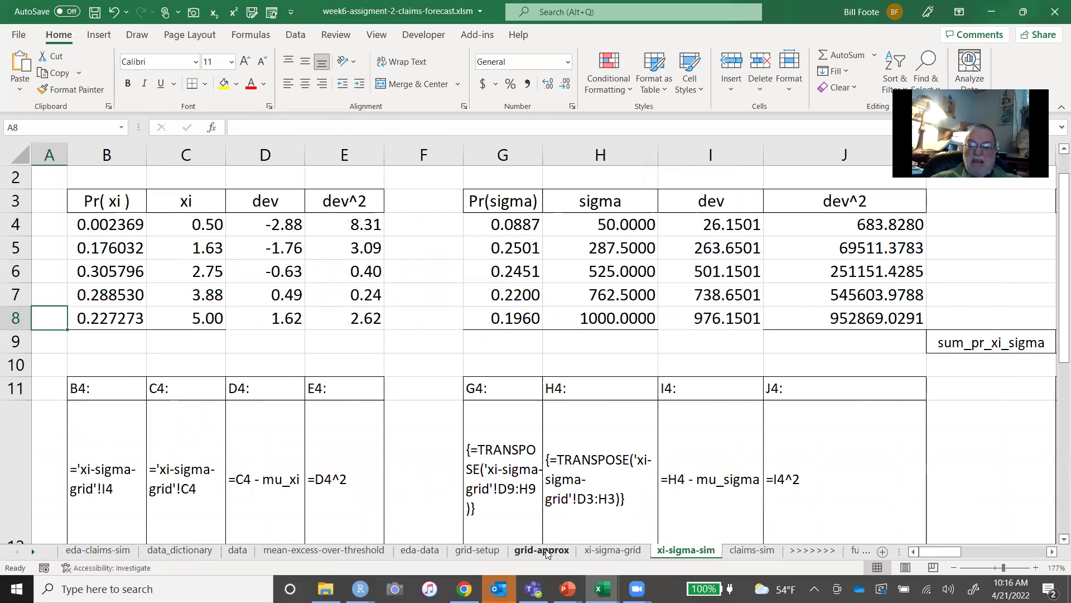
# Go back past xi-sigma-grid to the grid-setup sheet and select the xi_h grid values from E3 down to E7.
pyautogui.click(611, 554)
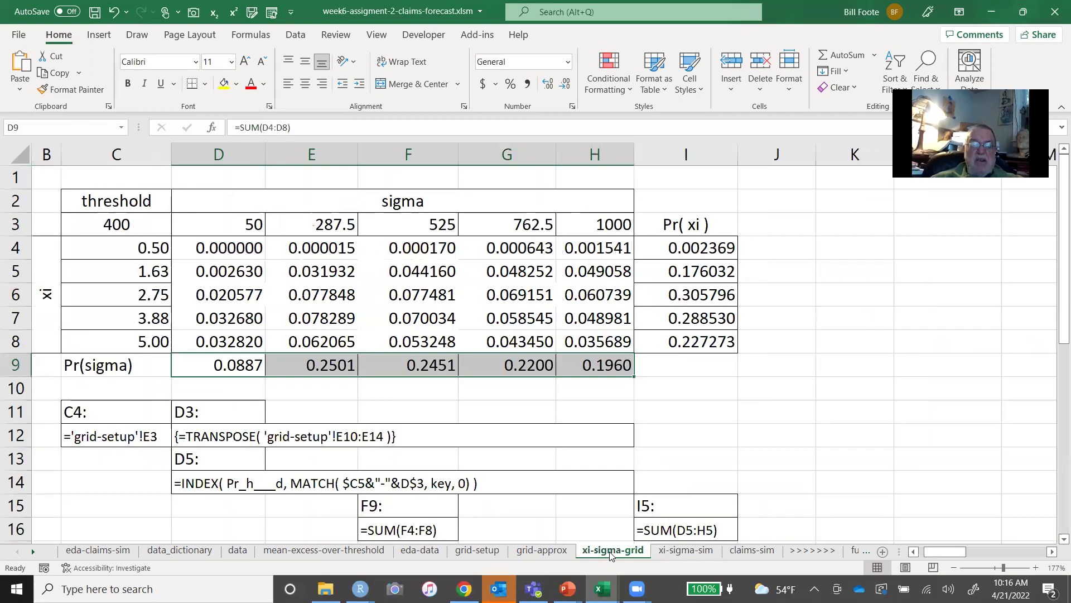
pyautogui.click(536, 551)
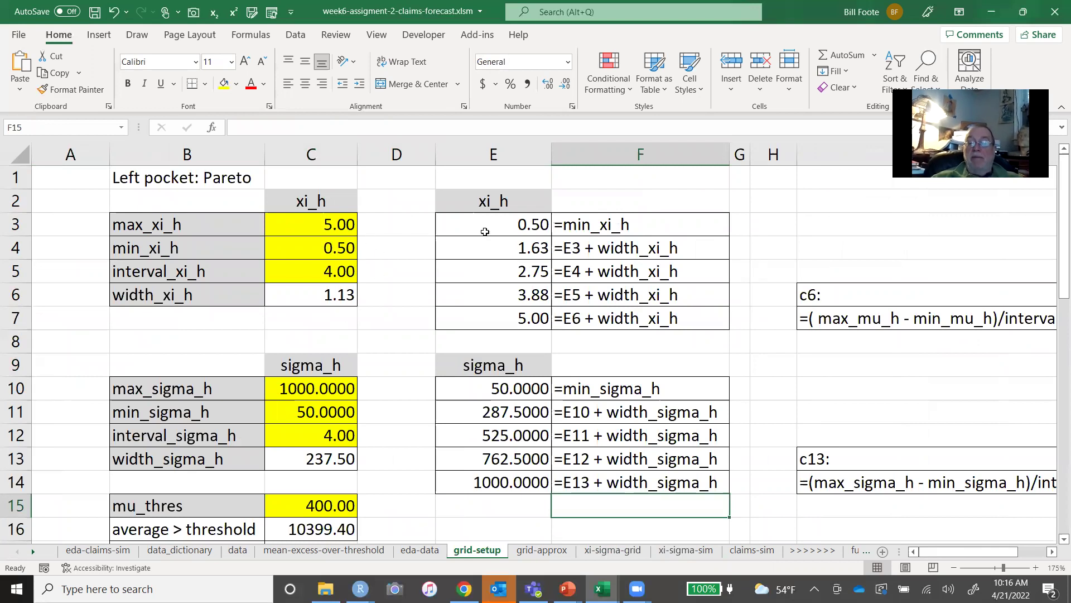
pyautogui.click(503, 229)
pyautogui.hotkey('shift', 'Down')
pyautogui.hotkey('shift', 'Down')
pyautogui.hotkey('shift', 'Down')
pyautogui.hotkey('shift', 'Down')
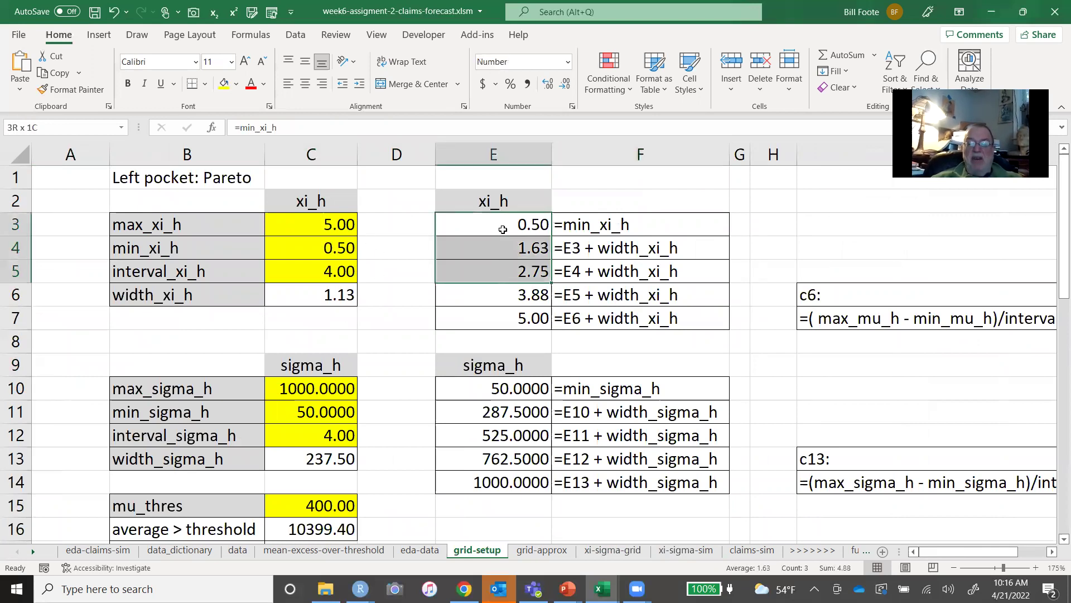
# Select the sigma_h grid values in E10 through E14 of grid-setup.
pyautogui.press('Down')
pyautogui.press('Down')
pyautogui.press('Down')
pyautogui.press('Down')
pyautogui.press('Down')
pyautogui.press('Down')
pyautogui.press('Down')
pyautogui.press('Down')
pyautogui.press('Down')
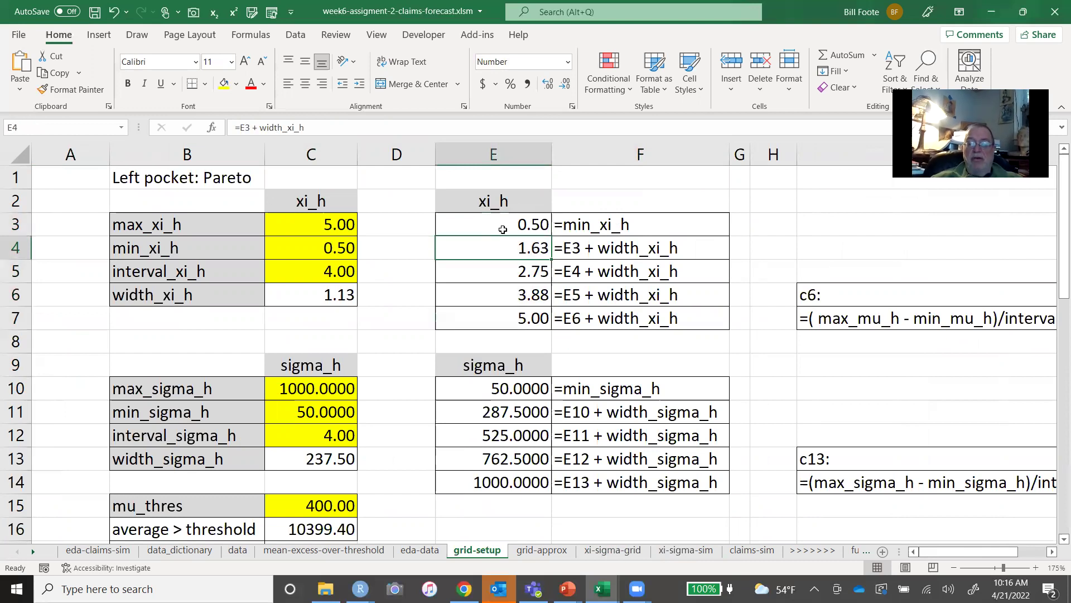
pyautogui.press('Up')
pyautogui.press('Up')
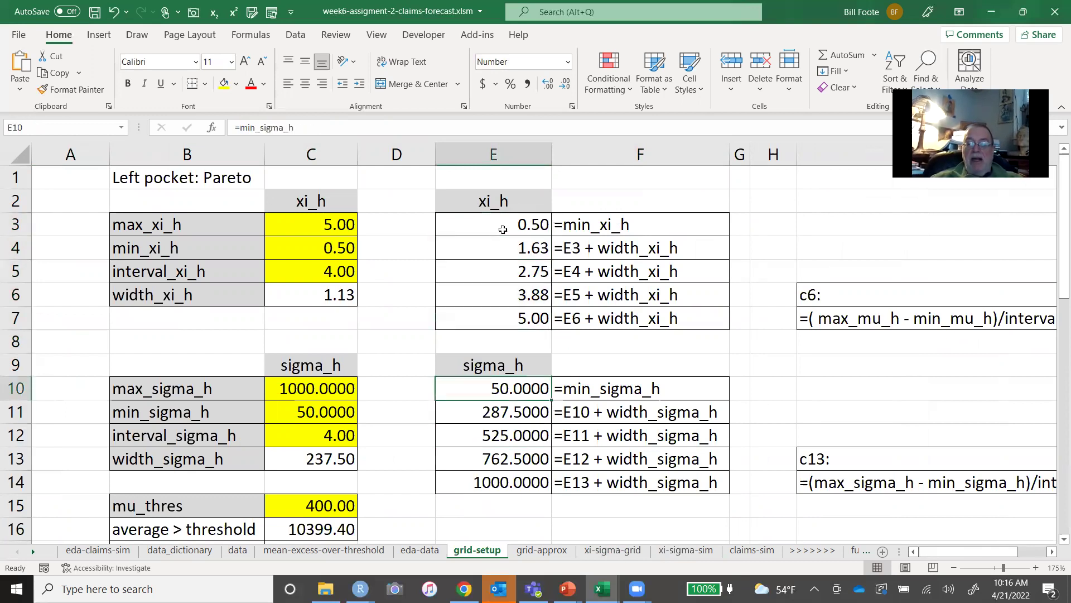
pyautogui.hotkey('shift', 'Down')
pyautogui.hotkey('shift', 'Down')
pyautogui.hotkey('shift', 'Down')
pyautogui.hotkey('shift', 'Down')
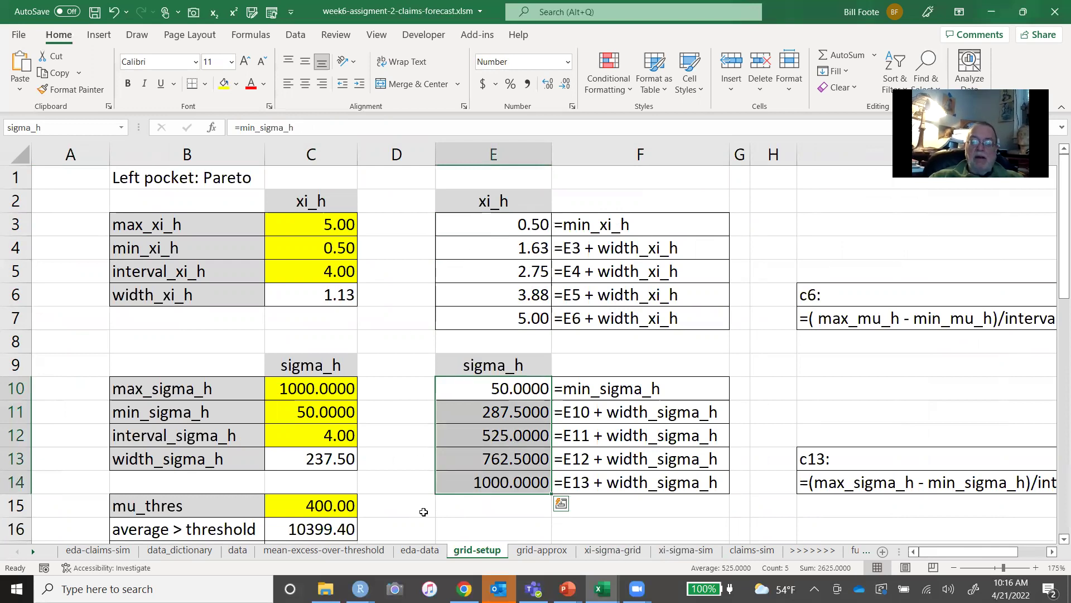
# View the claims time series on eda-data, and widen columns J and K on the mean-excess-over-threshold sheet.
pyautogui.click(420, 550)
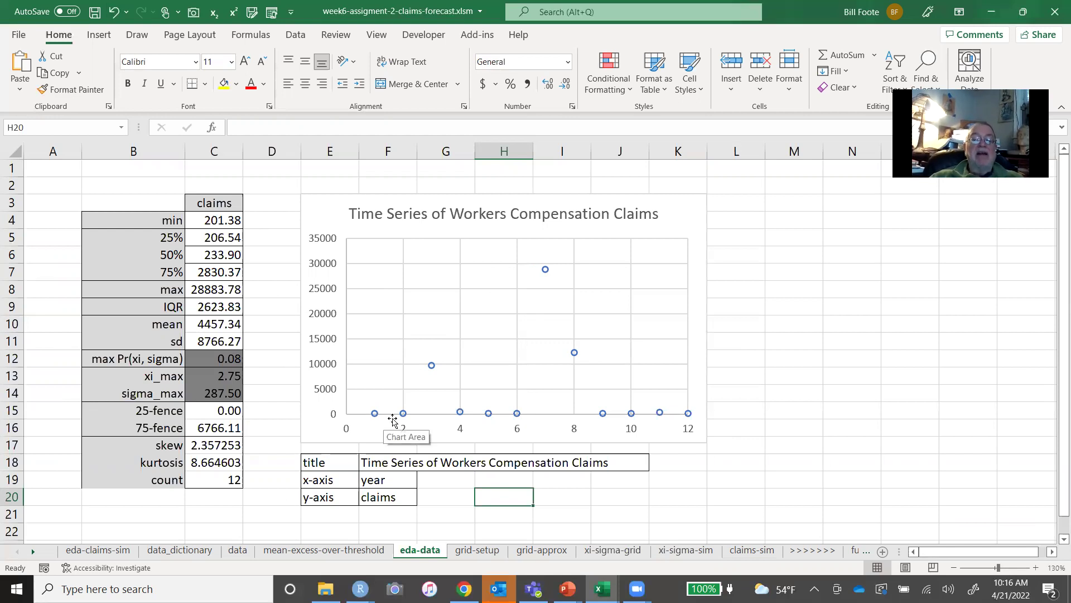
pyautogui.click(275, 551)
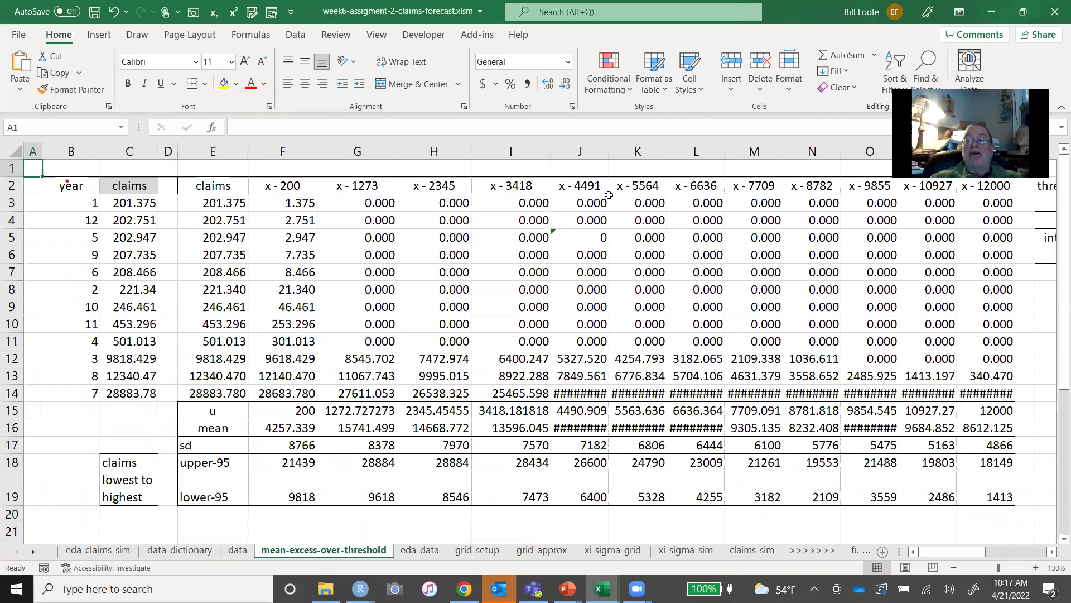
pyautogui.moveTo(610, 151); pyautogui.dragTo(700, 150)
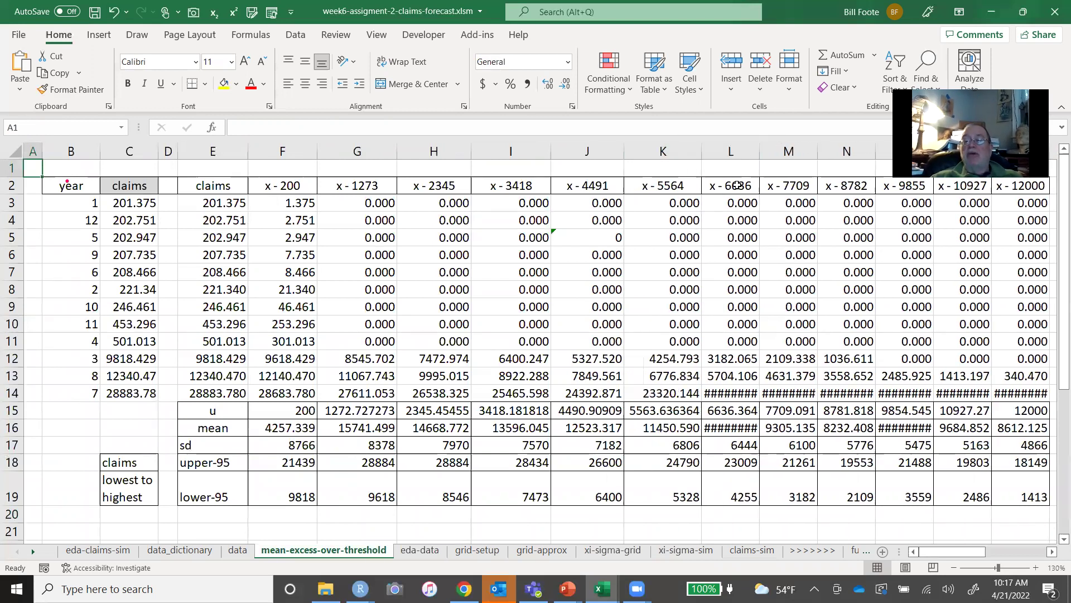
# Examine the threshold u grid and the Mean Excess Over Threshold chart beside it.
pyautogui.click(730, 221)
pyautogui.press('Right')
pyautogui.press('Right')
pyautogui.press('Right')
pyautogui.press('Right')
pyautogui.press('Right')
pyautogui.press('Right')
pyautogui.press('Right')
pyautogui.press('Right')
pyautogui.press('Right')
pyautogui.press('Right')
pyautogui.press('Right')
pyautogui.press('Right')
pyautogui.press('Right')
pyautogui.press('Right')
pyautogui.press('Right')
pyautogui.press('Right')
pyautogui.press('Right')
pyautogui.press('Right')
pyautogui.press('Right')
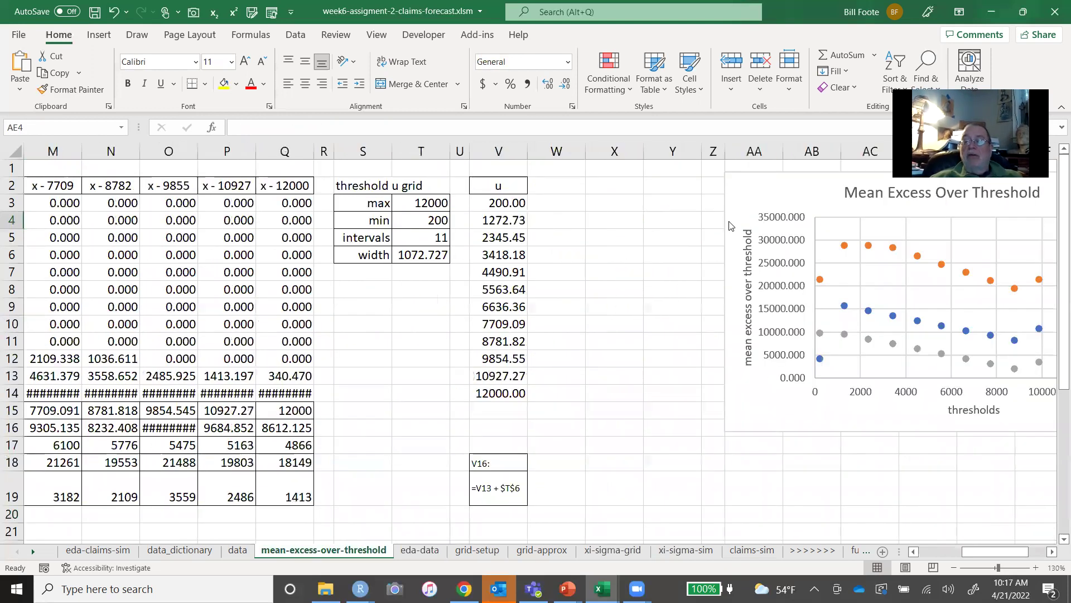
pyautogui.press('Right')
pyautogui.press('Right')
pyautogui.press('Right')
pyautogui.press('Right')
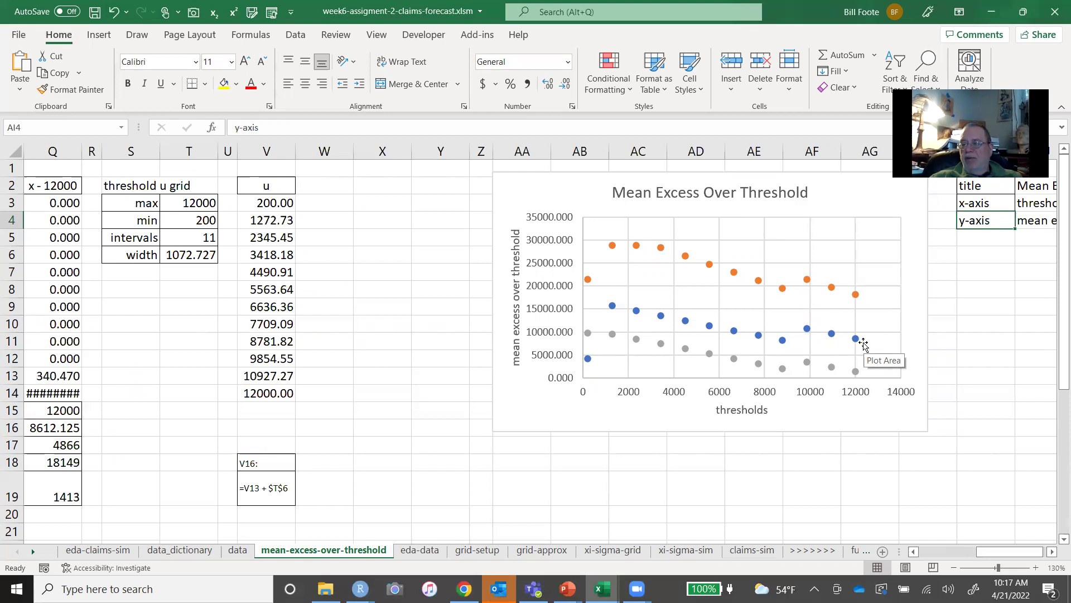
pyautogui.click(444, 382)
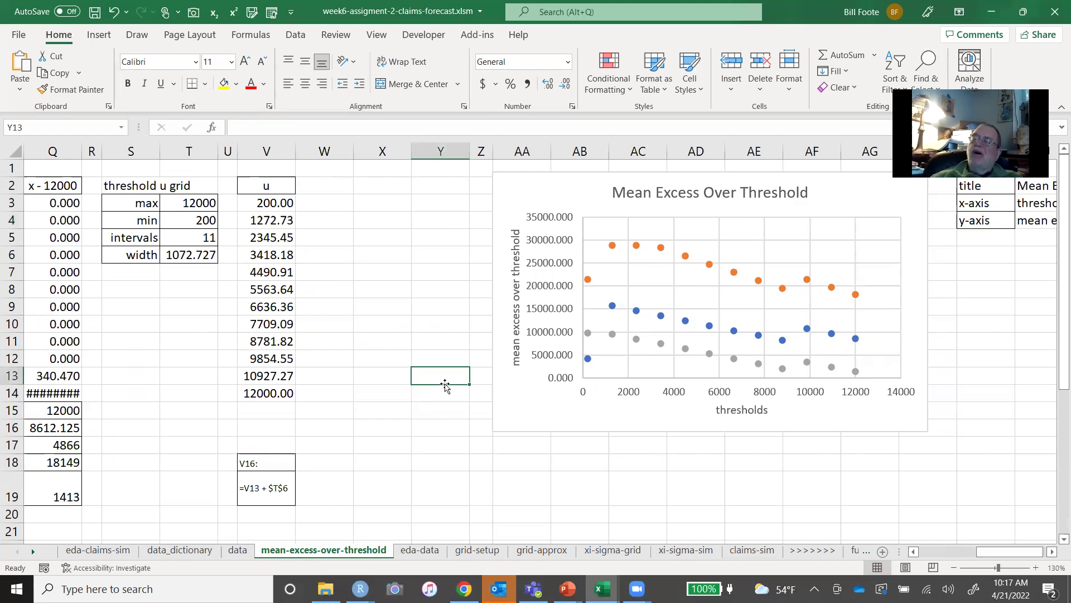
# Examine the sorted claims and the excess columns for each threshold, down to their mean, sd and 95% bound rows.
pyautogui.press('Left')
pyautogui.press('Left')
pyautogui.press('Left')
pyautogui.press('Left')
pyautogui.press('Left')
pyautogui.press('Left')
pyautogui.press('Left')
pyautogui.press('Left')
pyautogui.press('Left')
pyautogui.press('Left')
pyautogui.press('Left')
pyautogui.press('Left')
pyautogui.press('Left')
pyautogui.press('Left')
pyautogui.press('Left')
pyautogui.press('Left')
pyautogui.press('Left')
pyautogui.press('Left')
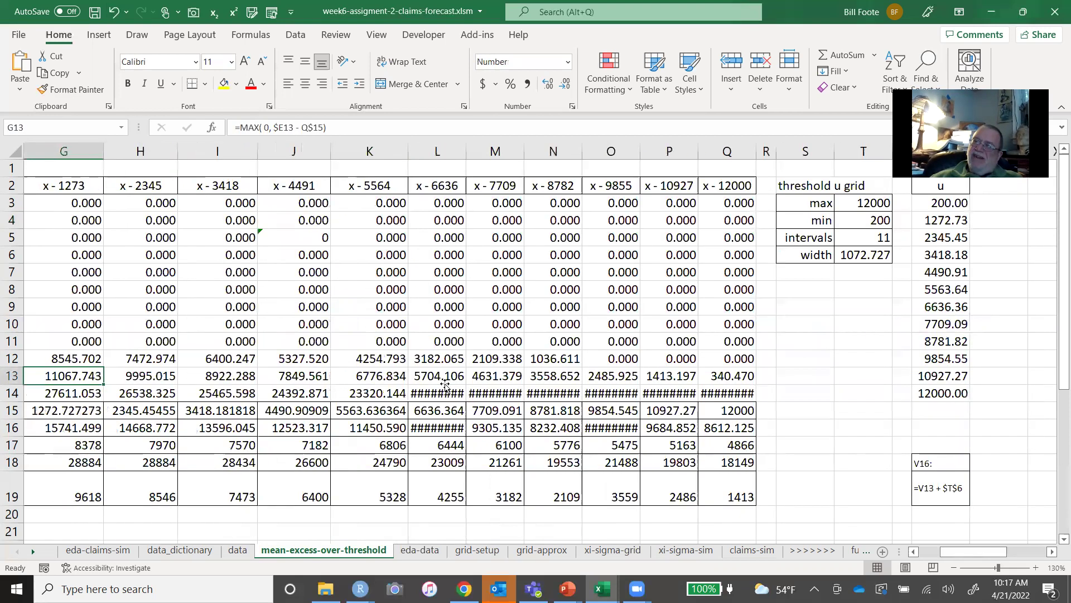
pyautogui.press('Home')
pyautogui.press('Down')
pyautogui.press('Down')
pyautogui.press('Down')
pyautogui.press('Down')
pyautogui.press('Down')
pyautogui.press('Down')
pyautogui.press('Down')
pyautogui.press('Up')
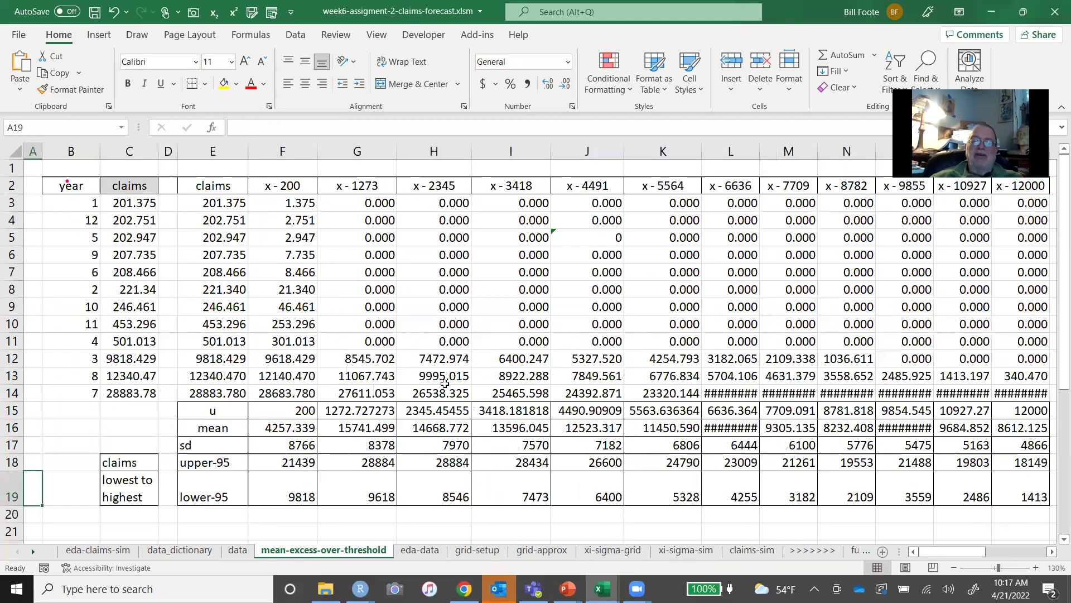
pyautogui.press('Up')
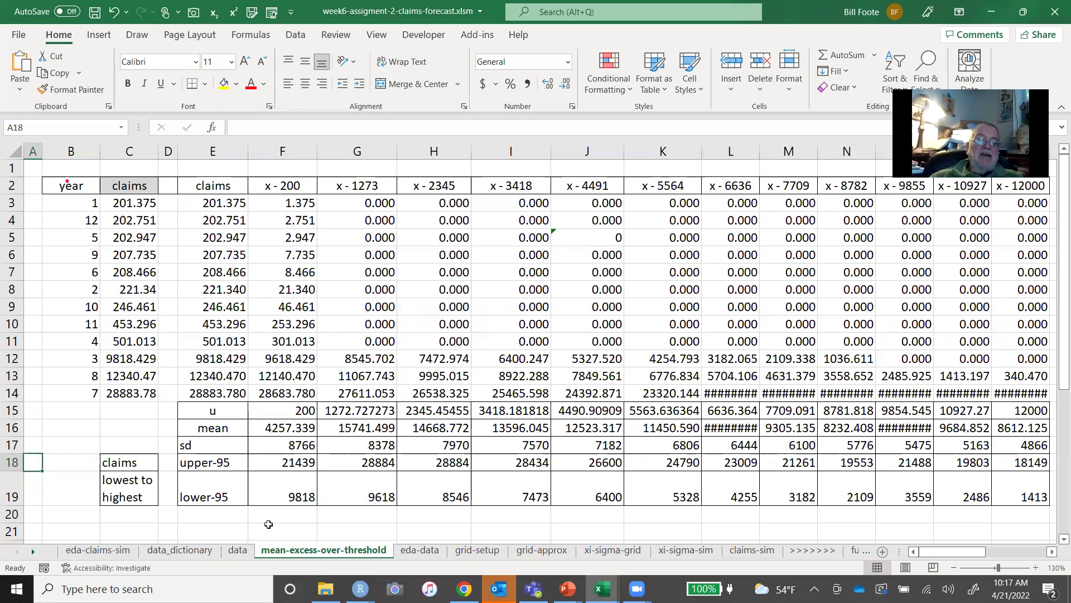
# View the claims on the data sheet, and locate the Paste Names command for the list of defined names on data_dictionary.
pyautogui.click(237, 549)
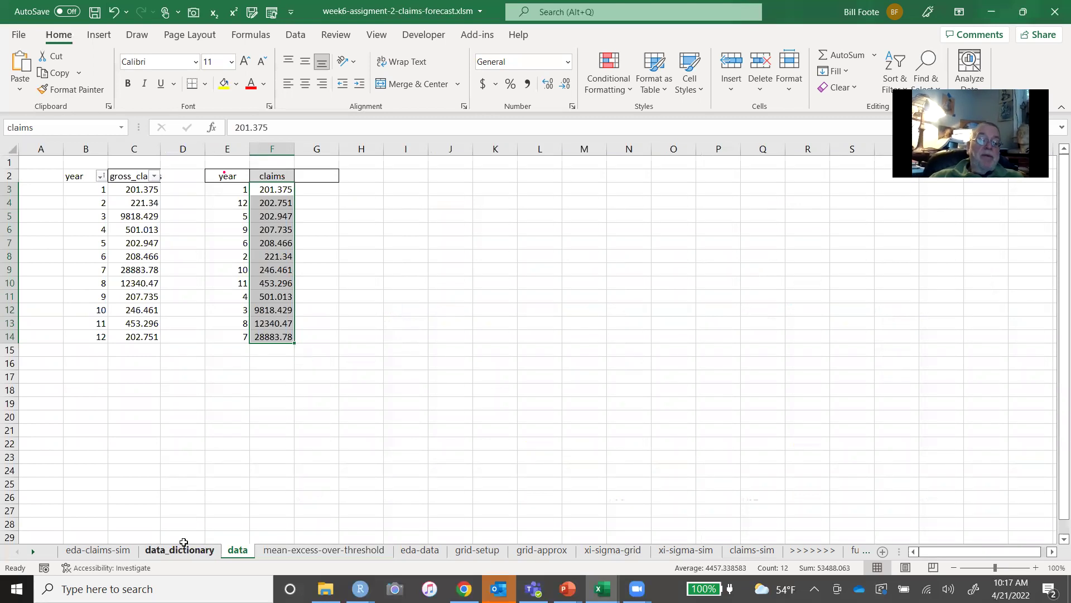
pyautogui.click(184, 543)
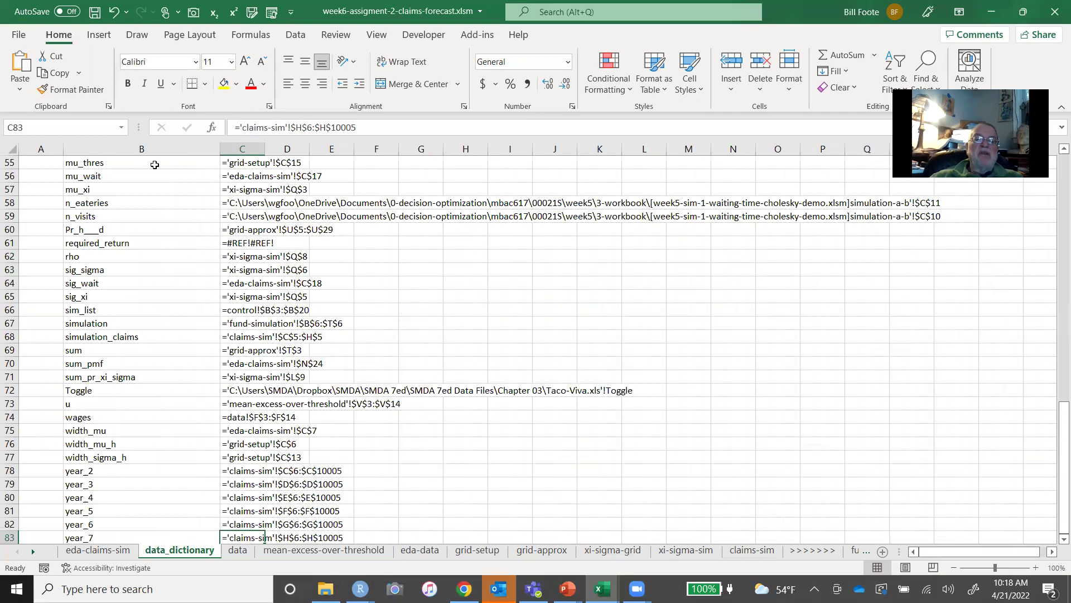
pyautogui.click(264, 37)
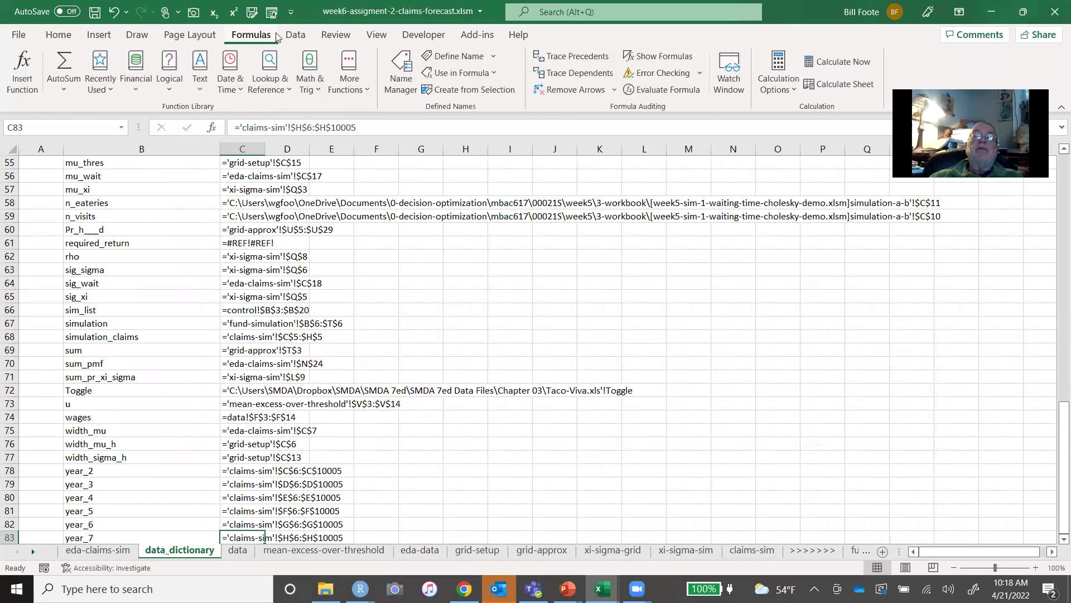
pyautogui.click(496, 75)
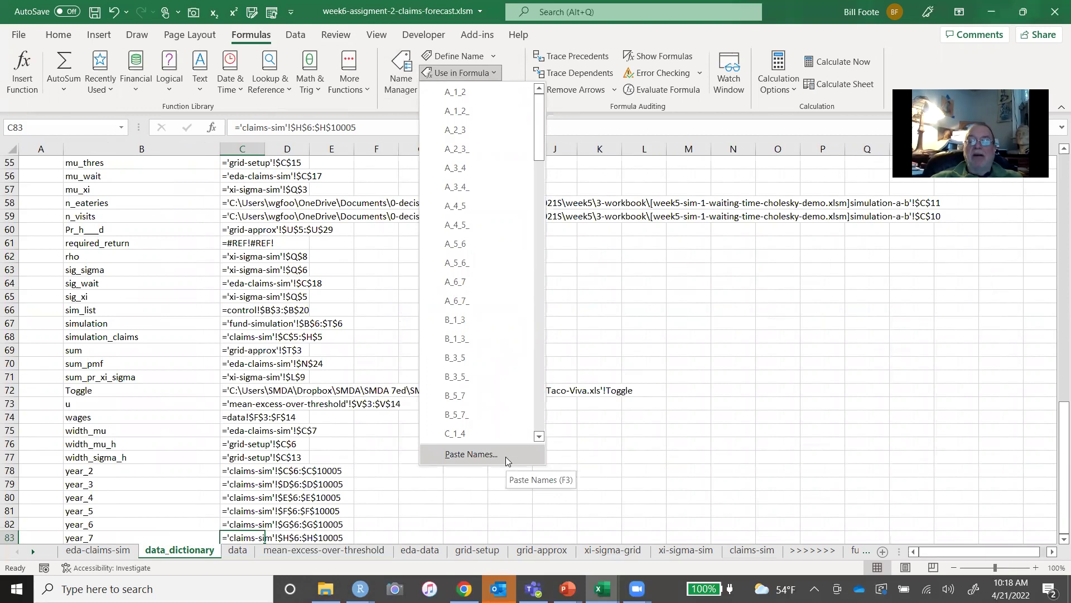
pyautogui.click(570, 496)
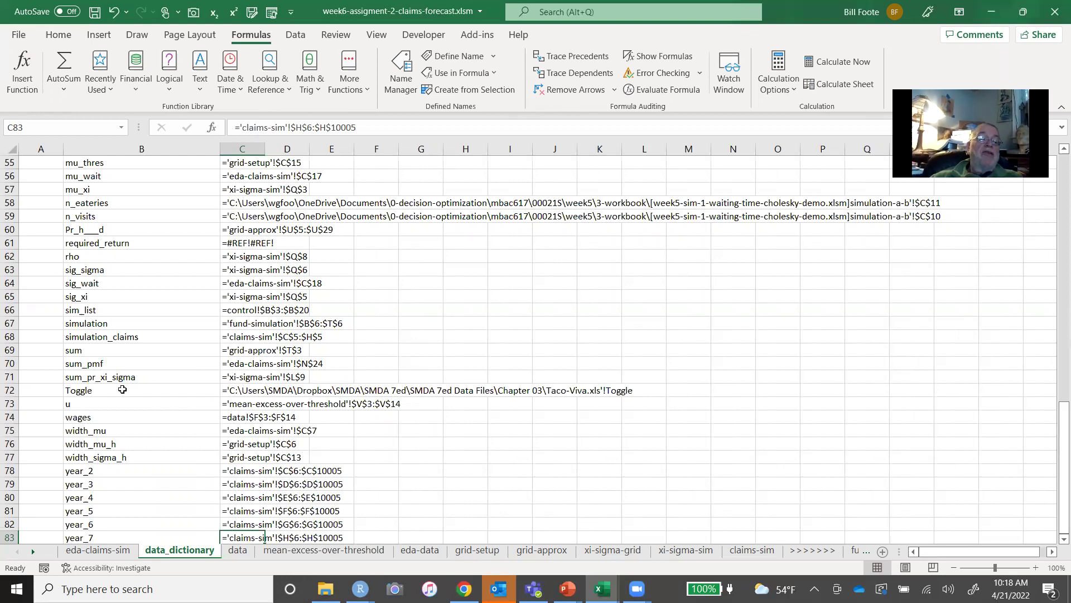
pyautogui.click(122, 390)
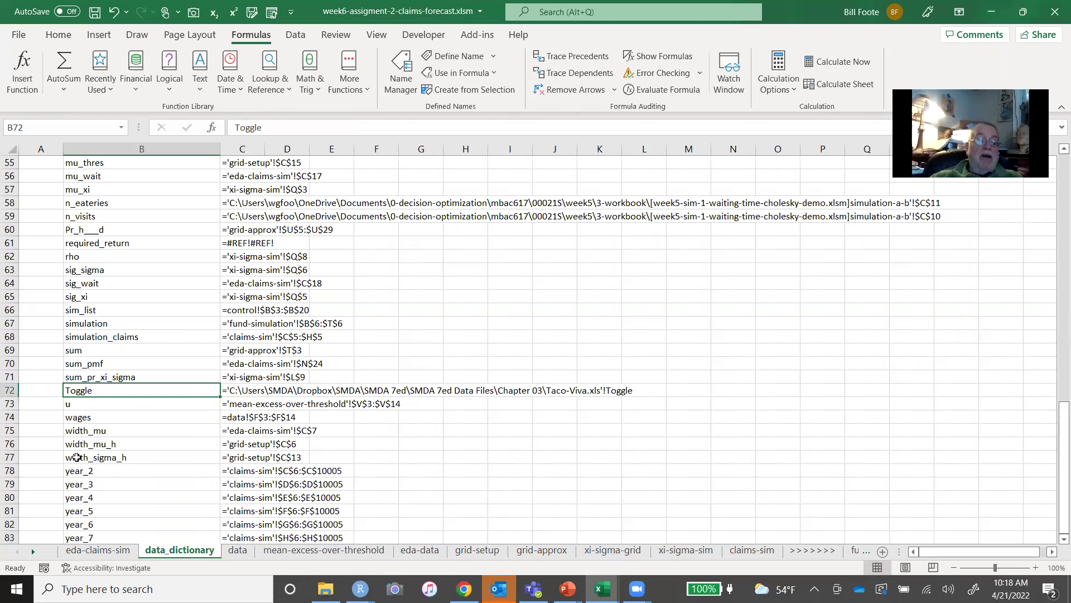
# Go to eda-claims-sim and examine the year_4 forecast chart and the hand-drawn distribution sketches beside it.
pyautogui.click(90, 550)
pyautogui.click(199, 526)
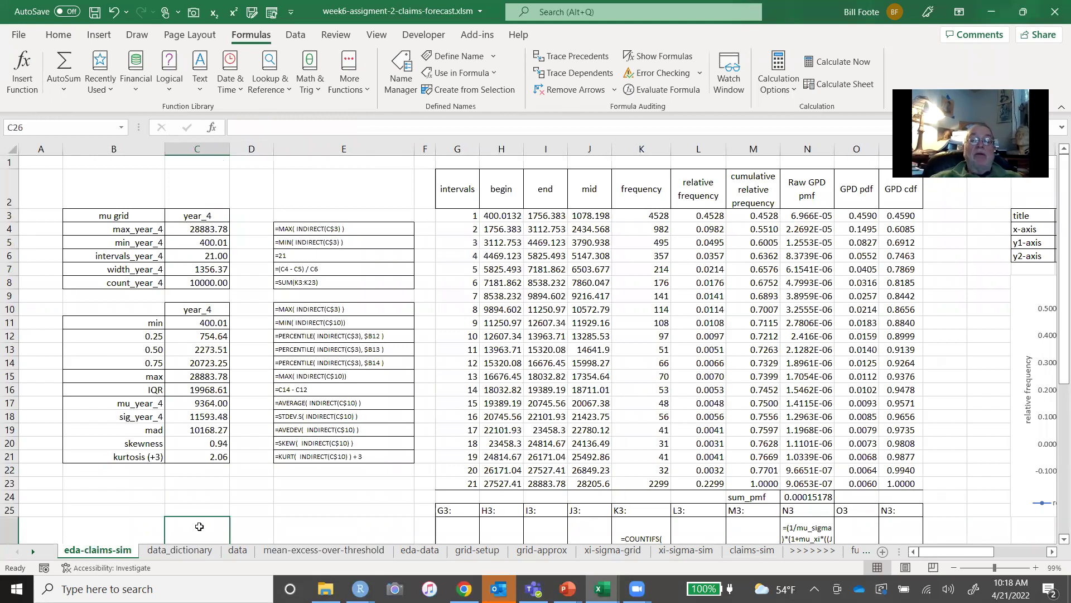
pyautogui.press('Right')
pyautogui.press('Right')
pyautogui.press('Right')
pyautogui.press('Right')
pyautogui.press('Right')
pyautogui.press('Right')
pyautogui.press('Right')
pyautogui.press('Right')
pyautogui.press('Right')
pyautogui.press('Right')
pyautogui.press('Right')
pyautogui.press('Right')
pyautogui.press('Right')
pyautogui.press('Right')
pyautogui.press('Right')
pyautogui.press('Right')
pyautogui.press('Right')
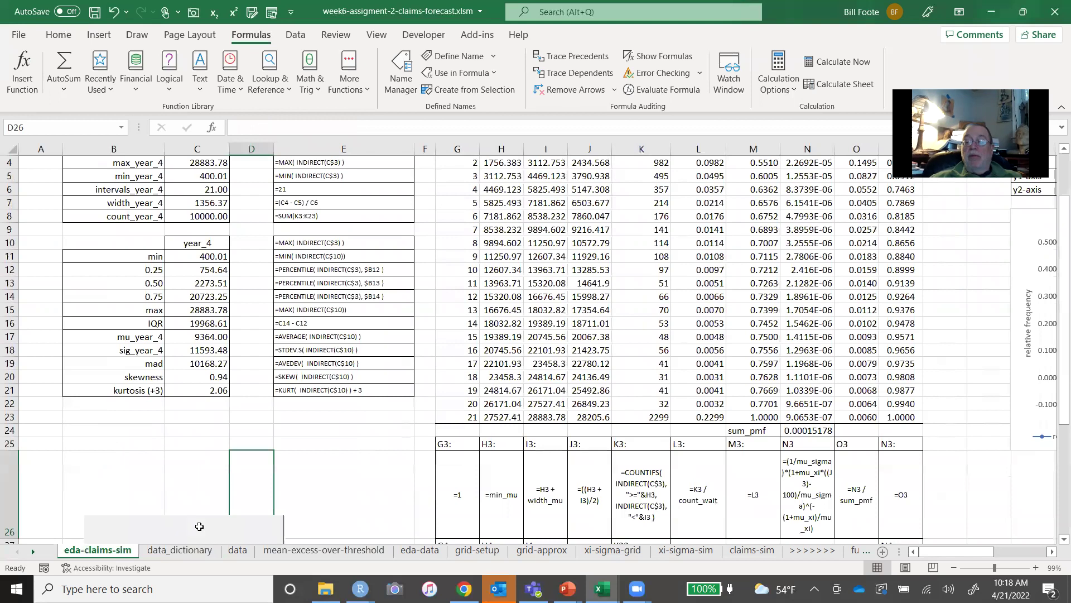
pyautogui.press('Right')
pyautogui.press('Right')
pyautogui.press('Right')
pyautogui.press('Right')
pyautogui.press('Right')
pyautogui.press('Right')
pyautogui.press('Right')
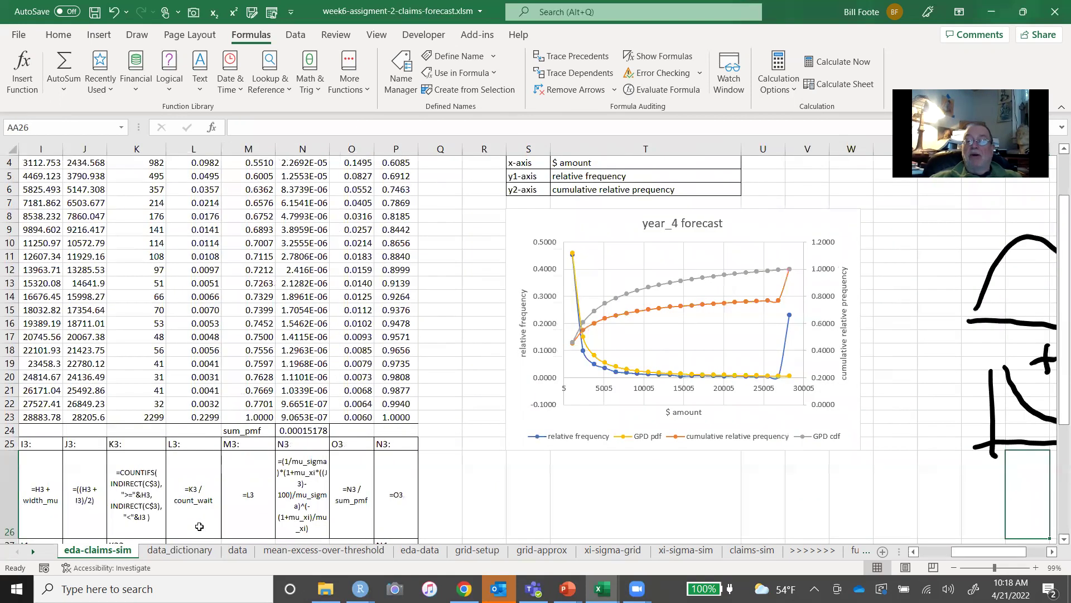
pyautogui.press('Right')
pyautogui.press('Right')
pyautogui.press('Right')
pyautogui.press('Right')
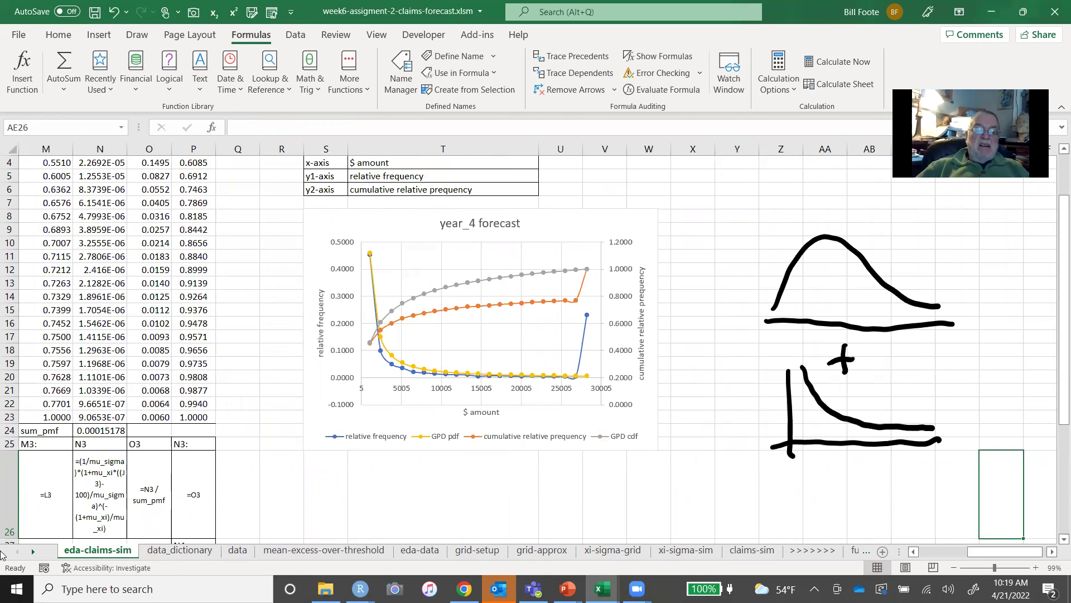
# Run the Simulate Claims macro below the year_4 statistics on eda-claims-sim and dismiss its completion message.
pyautogui.click(240, 464)
pyautogui.press('Left')
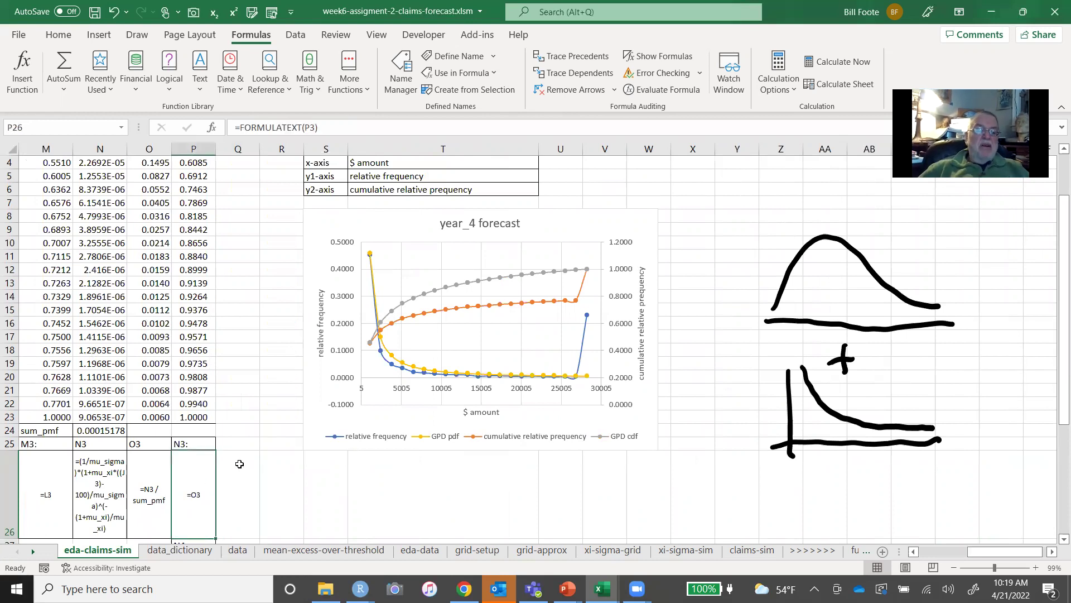
pyautogui.press('Home')
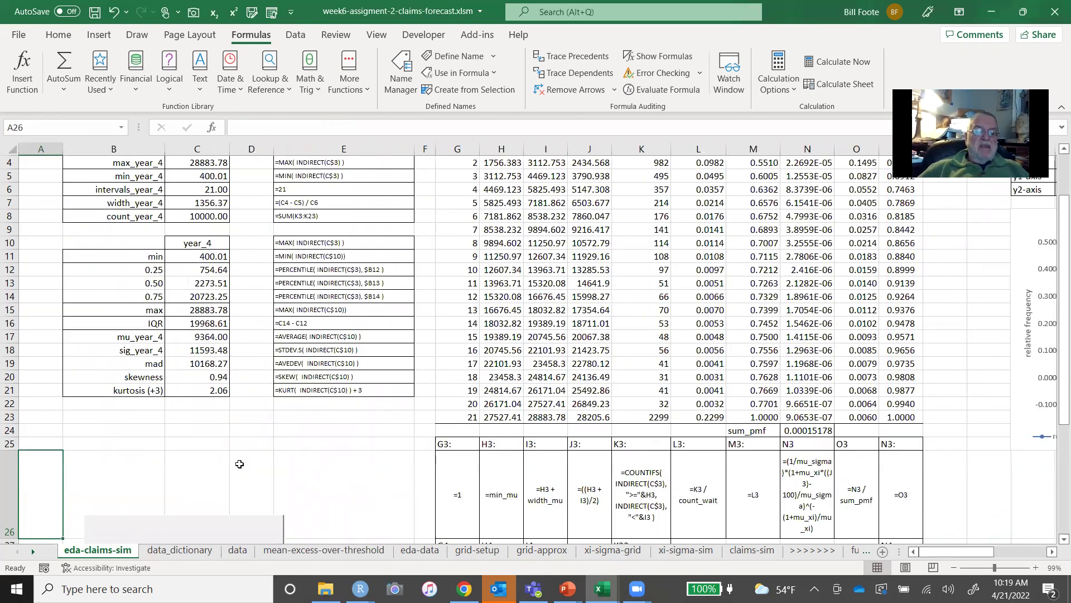
pyautogui.press('Down')
pyautogui.press('Down')
pyautogui.press('Down')
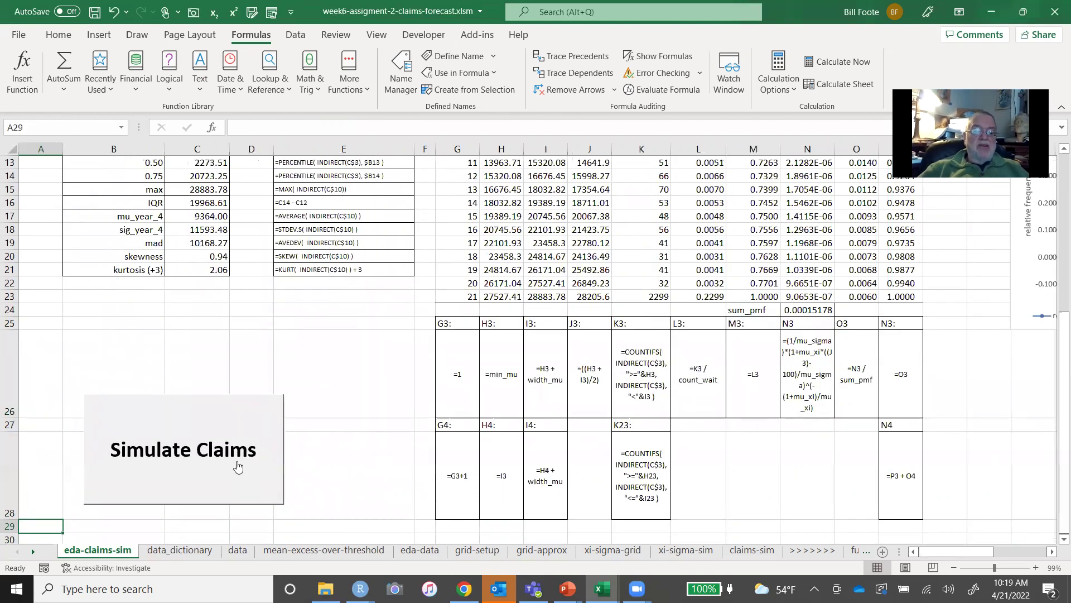
pyautogui.click(163, 446)
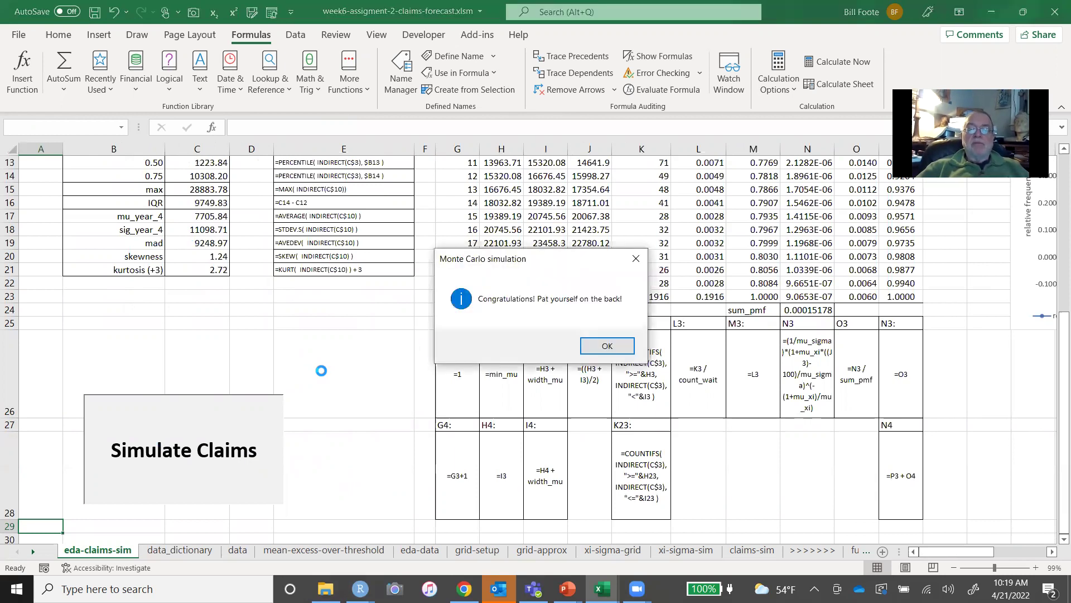
pyautogui.click(595, 345)
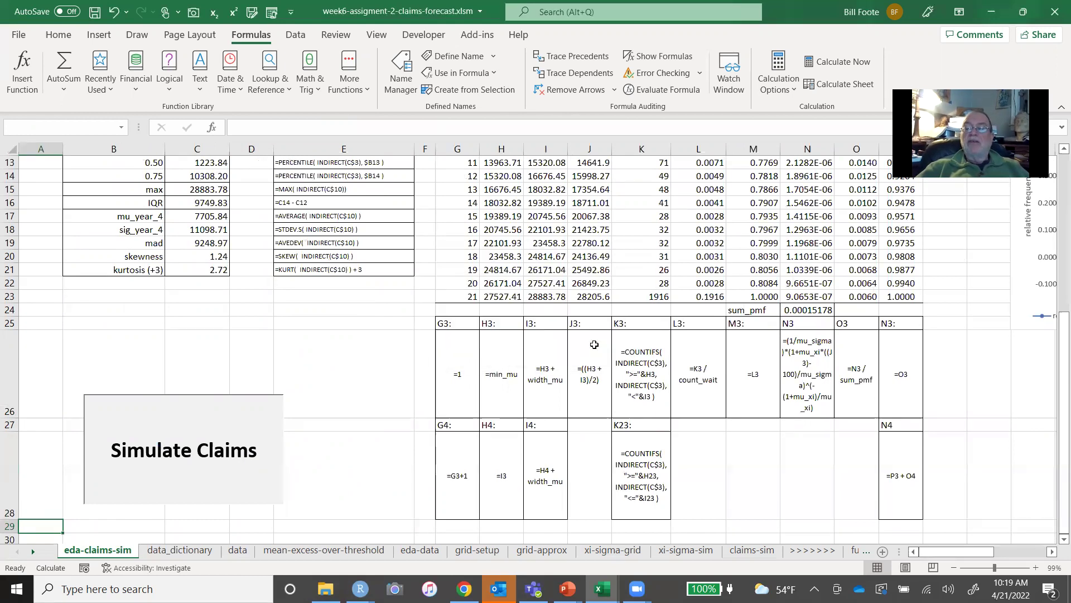
# Examine the year_4 forecast chart as refreshed by the new simulation run.
pyautogui.click(973, 378)
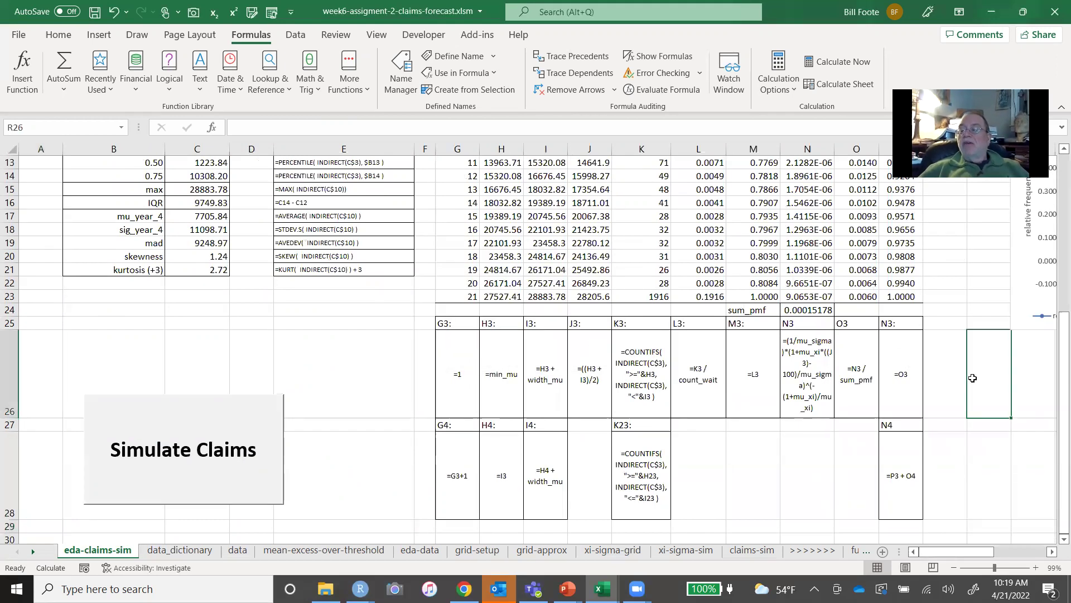
pyautogui.press('Right')
pyautogui.press('Right')
pyautogui.press('Right')
pyautogui.press('Right')
pyautogui.press('Right')
pyautogui.press('Right')
pyautogui.press('Right')
pyautogui.press('Up')
pyautogui.press('Up')
pyautogui.press('Up')
pyautogui.press('Up')
pyautogui.press('Up')
pyautogui.press('Up')
pyautogui.press('Up')
pyautogui.press('Up')
pyautogui.press('Up')
pyautogui.press('Up')
pyautogui.press('Up')
pyautogui.press('Up')
pyautogui.press('Up')
pyautogui.press('Up')
pyautogui.press('Up')
pyautogui.press('Up')
pyautogui.press('Up')
pyautogui.press('Up')
pyautogui.press('Up')
pyautogui.press('Up')
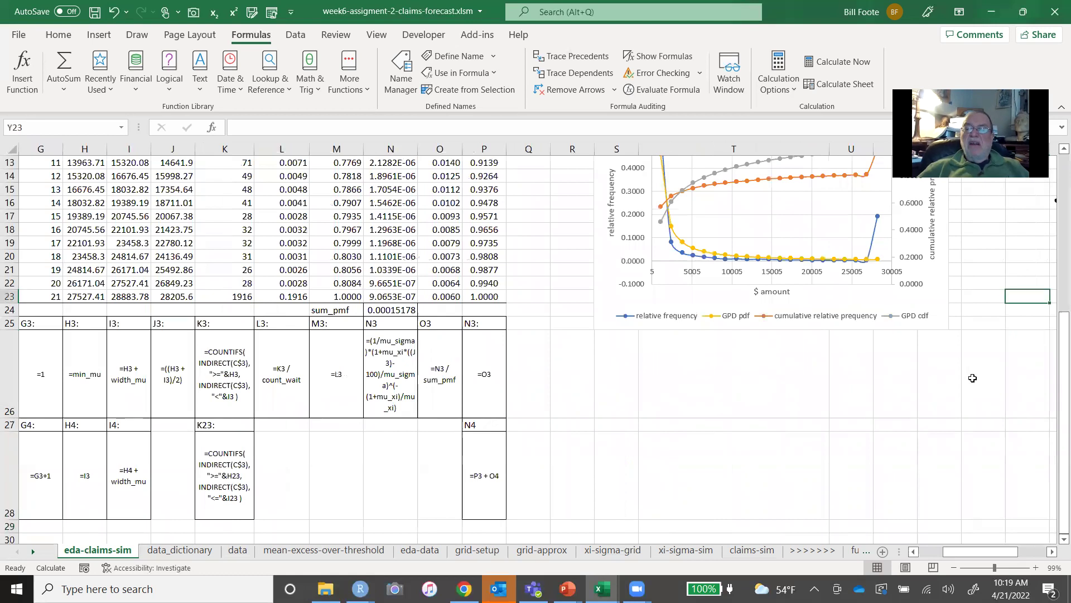
pyautogui.press('Up')
pyautogui.press('Up')
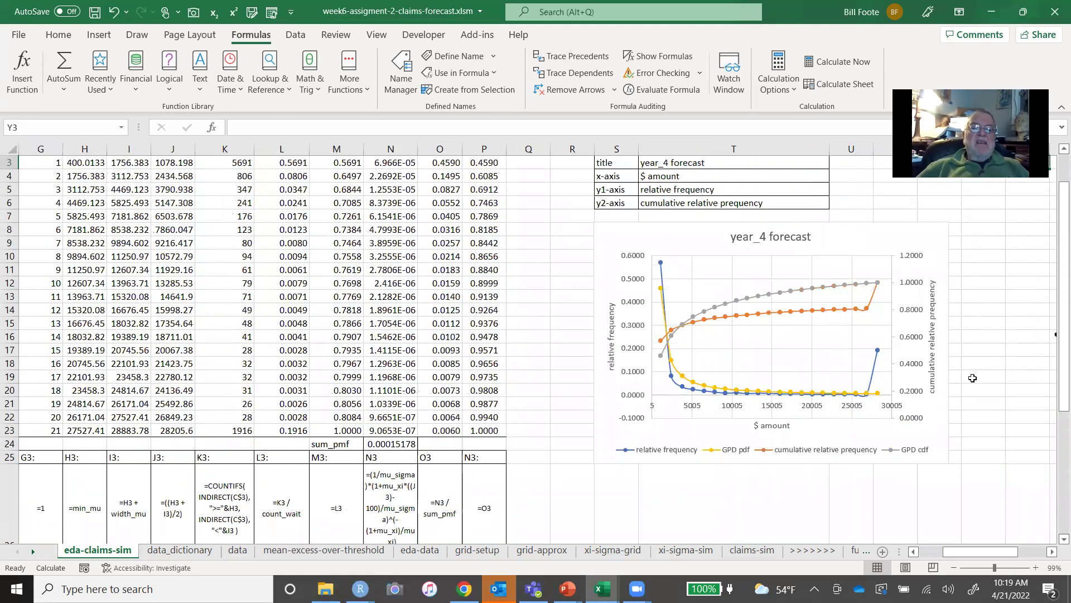
# Review the interval table's headings and its first row, ending on the COUNTIFS frequency formula in K3.
pyautogui.press('Up')
pyautogui.press('Left')
pyautogui.press('Left')
pyautogui.press('Left')
pyautogui.press('Left')
pyautogui.press('Left')
pyautogui.press('Left')
pyautogui.press('Left')
pyautogui.press('Left')
pyautogui.press('Left')
pyautogui.press('Left')
pyautogui.press('Left')
pyautogui.press('Left')
pyautogui.press('Left')
pyautogui.press('Left')
pyautogui.press('Left')
pyautogui.press('Left')
pyautogui.press('Left')
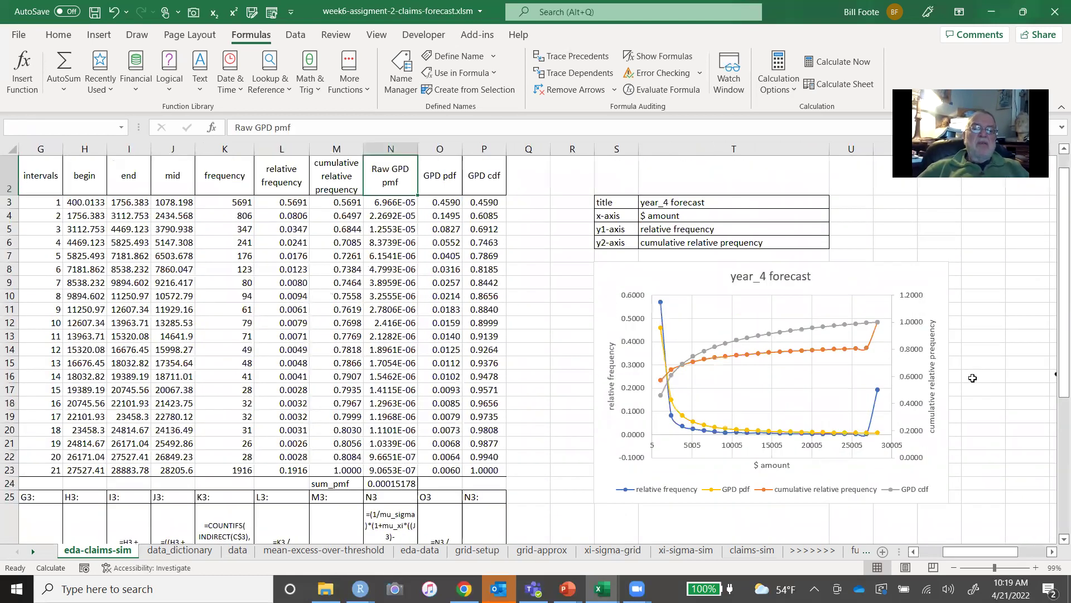
pyautogui.press('Down')
pyautogui.press('Right')
pyautogui.press('Right')
pyautogui.press('Right')
pyautogui.press('Right')
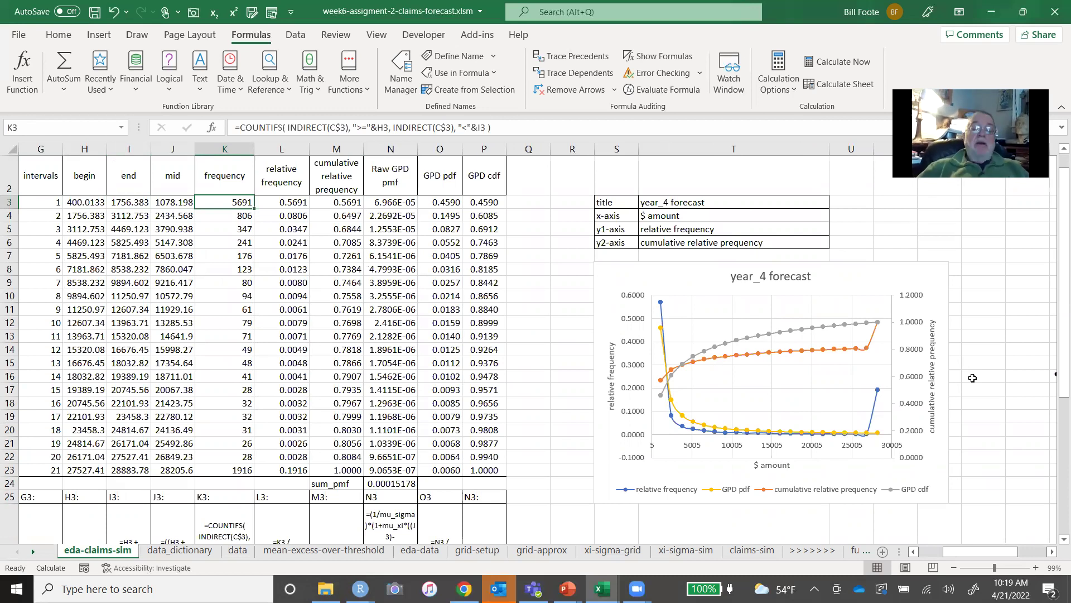
# View the column E formula notes for the year_4 grid and summary statistics beside the interval table.
pyautogui.press('Left')
pyautogui.press('Left')
pyautogui.press('Left')
pyautogui.press('Left')
pyautogui.press('Left')
pyautogui.press('Left')
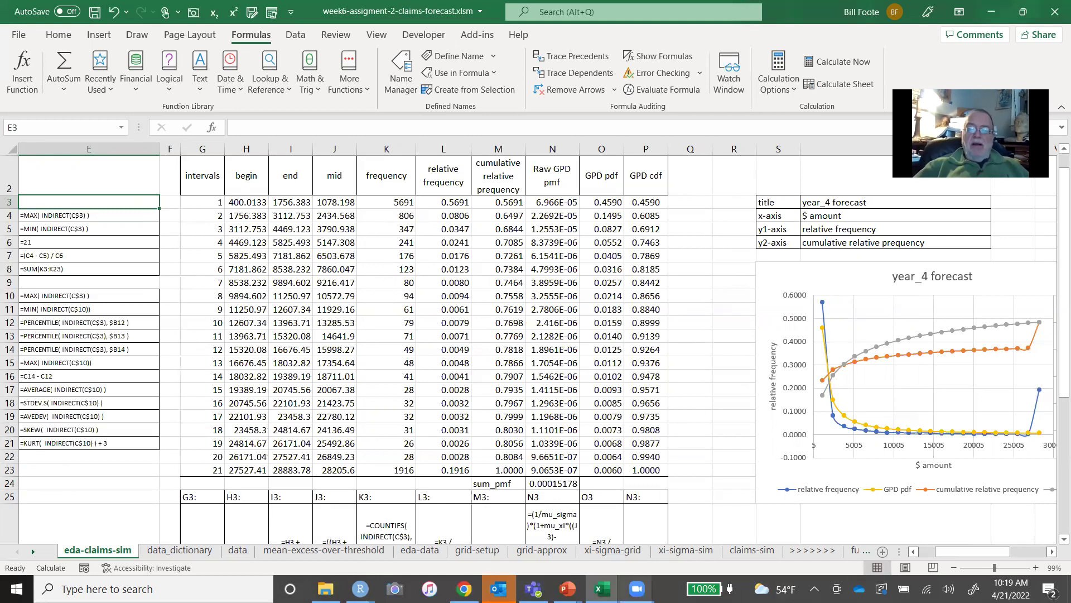
pyautogui.click(105, 481)
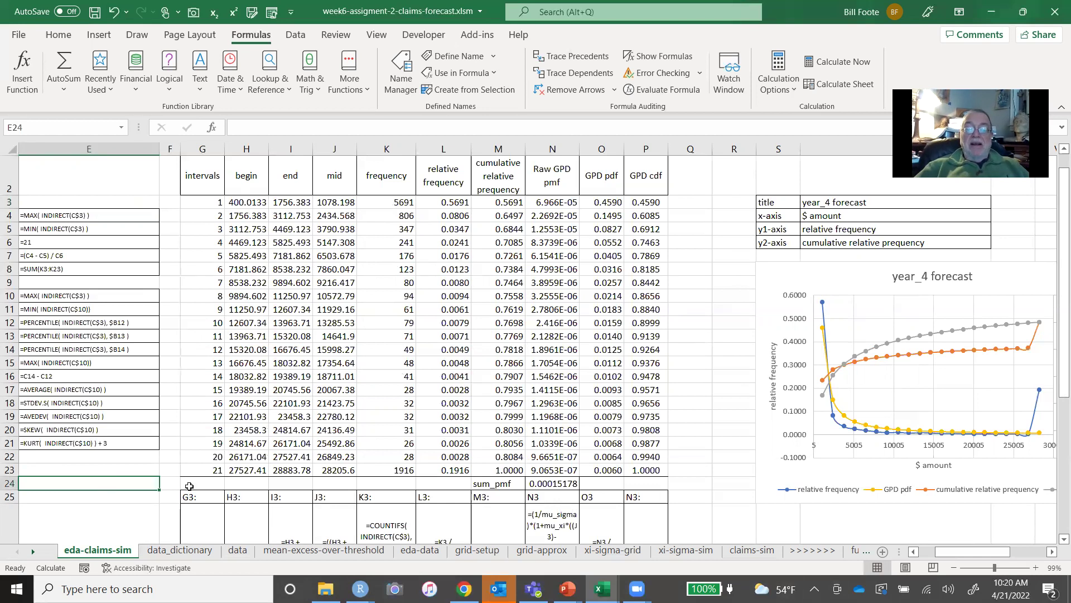